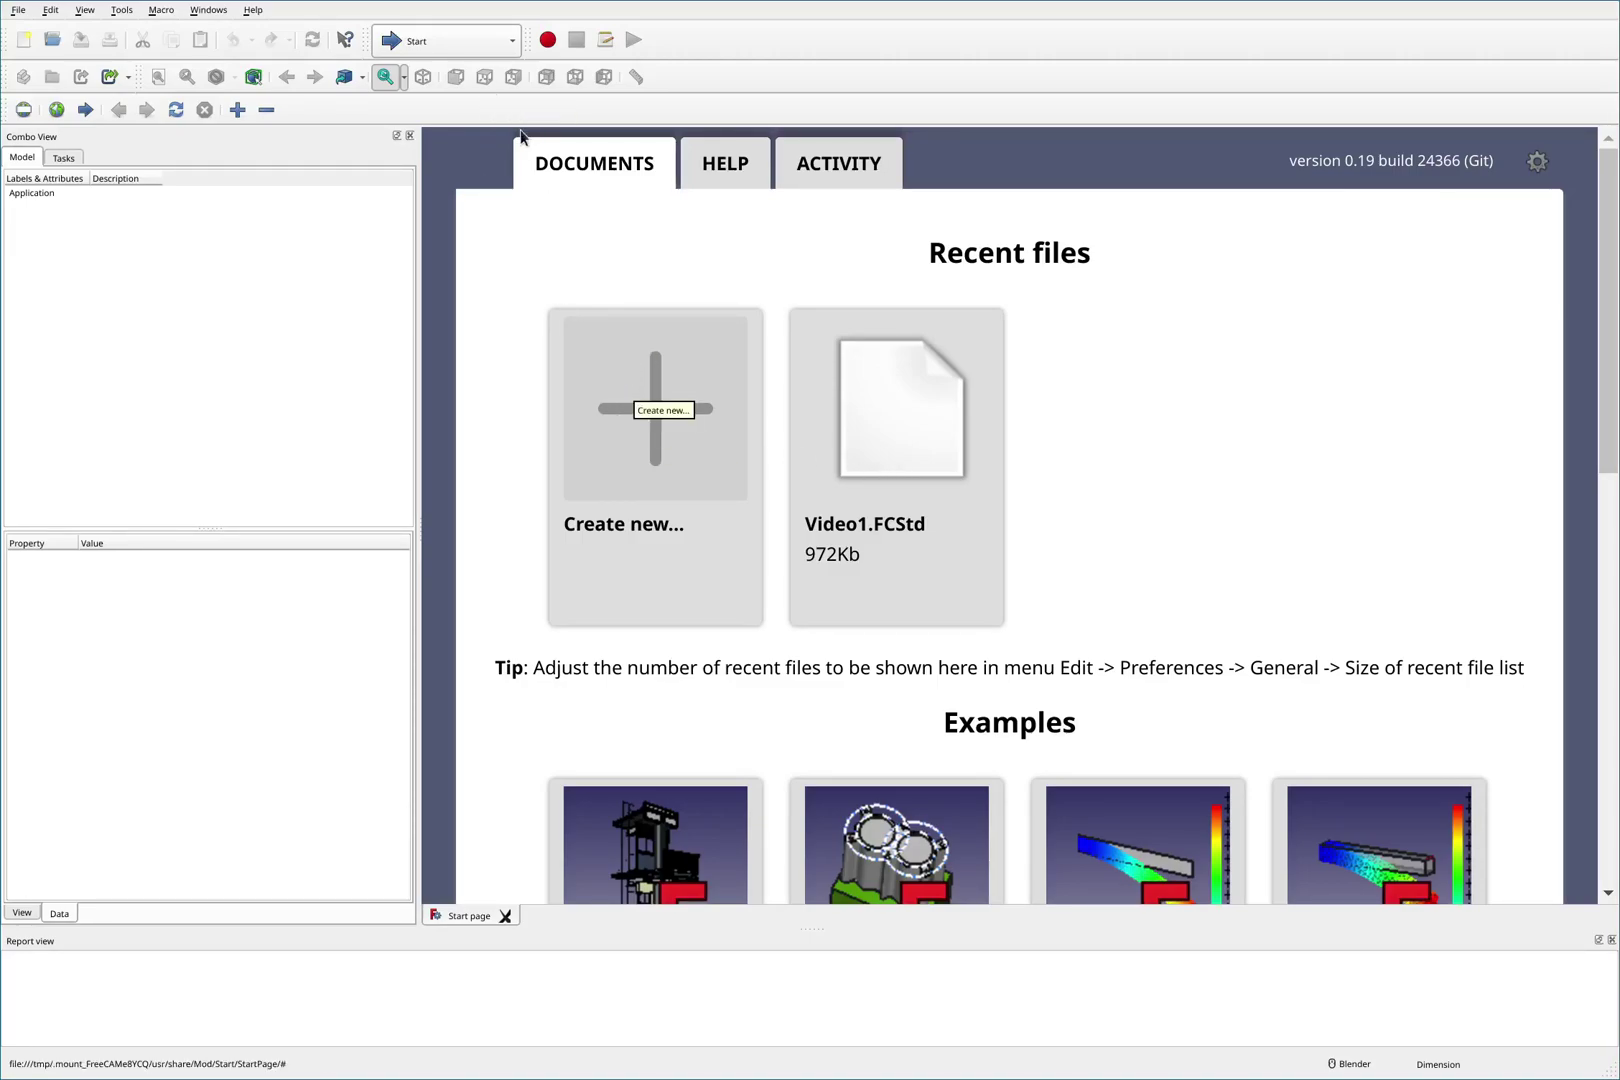
Browse the workbench list and View menu, then view and dismiss the About FreeCAD information.
left_click(457, 44)
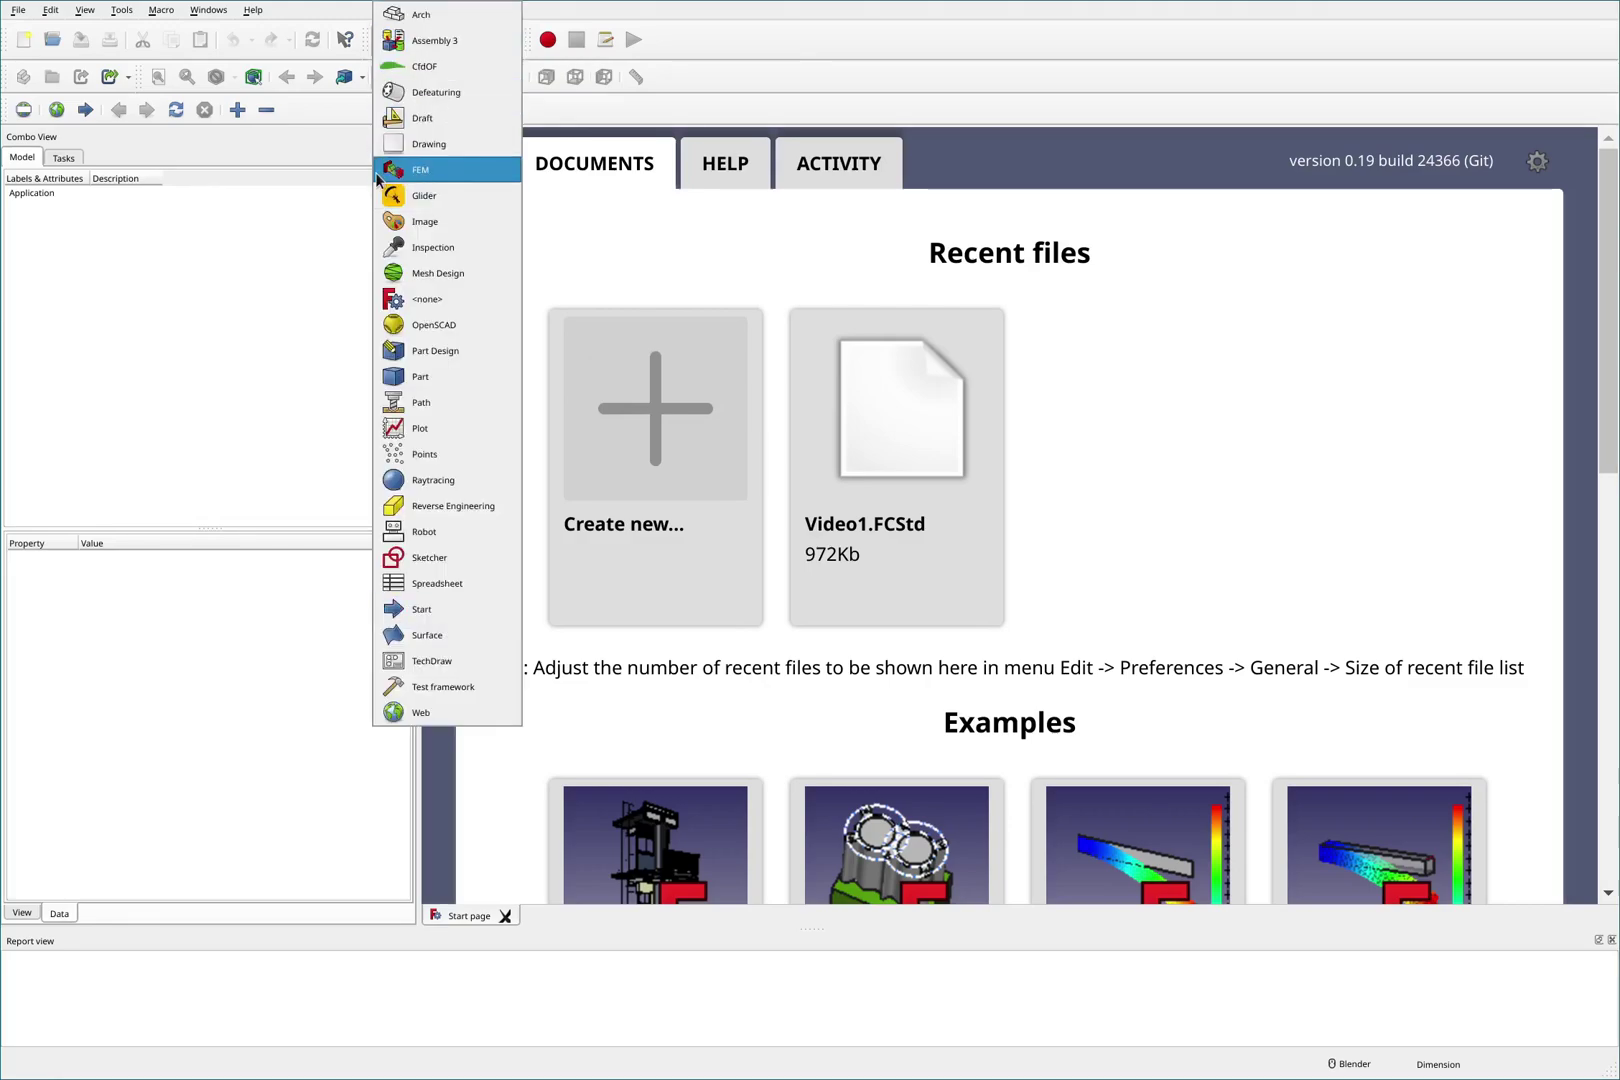
left_click(294, 156)
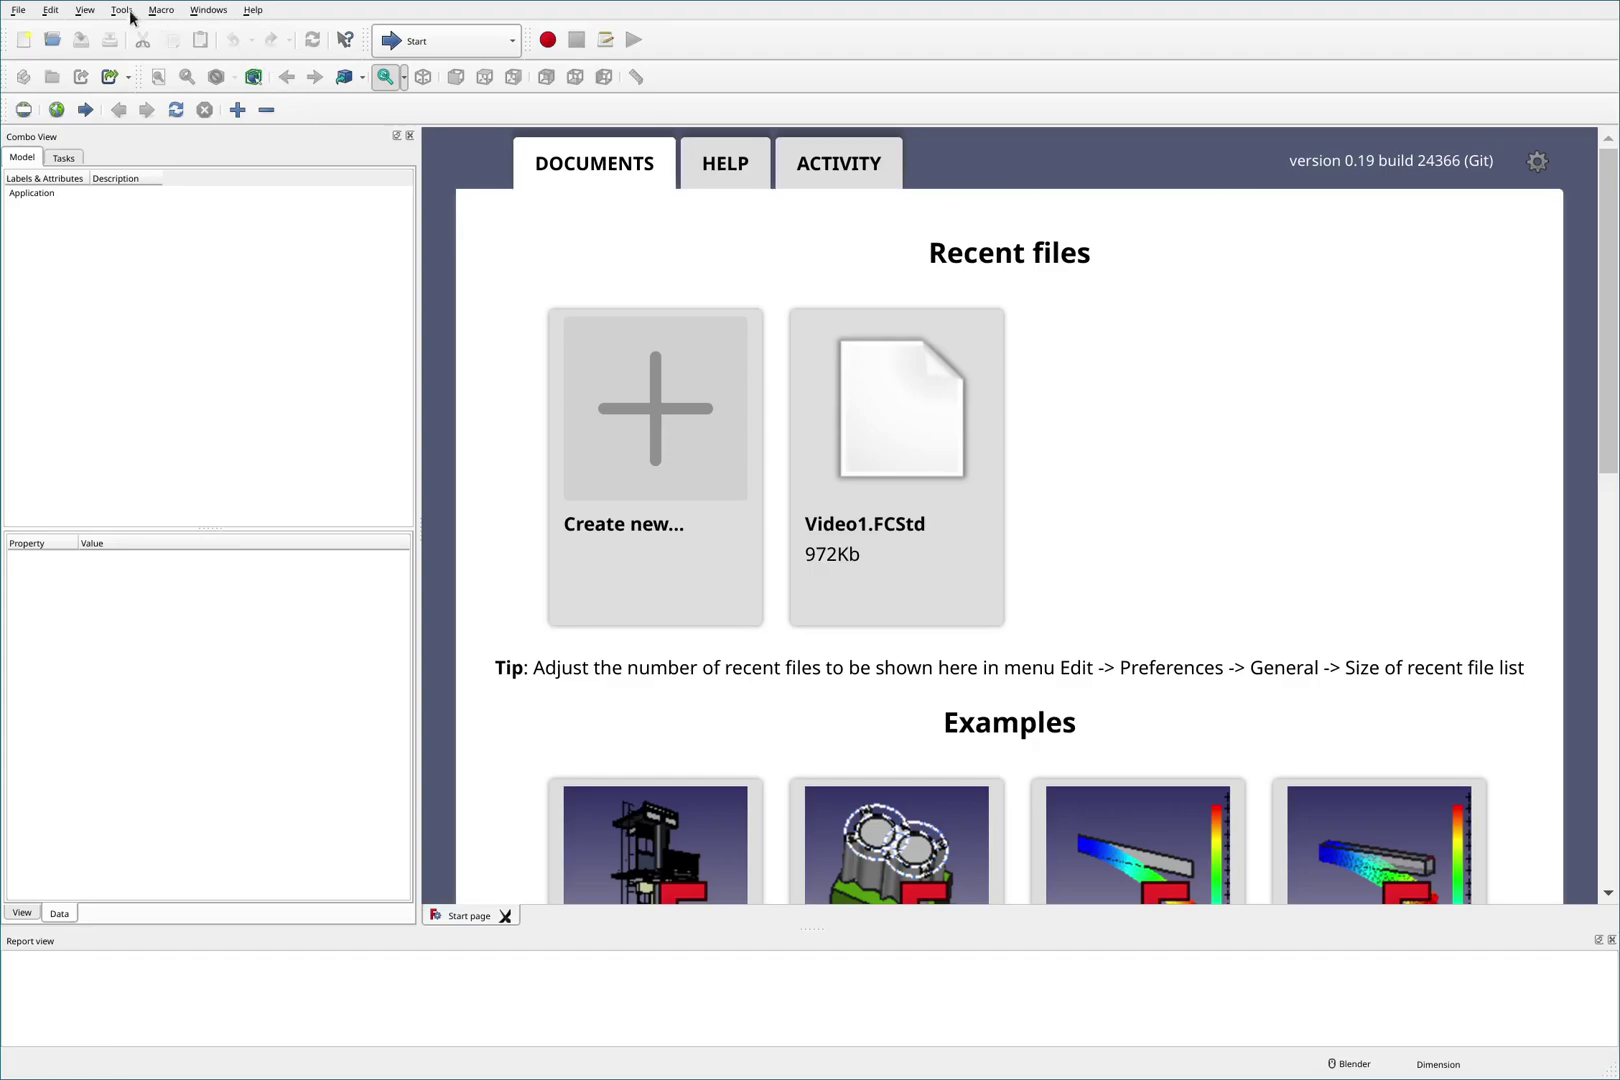
left_click(85, 11)
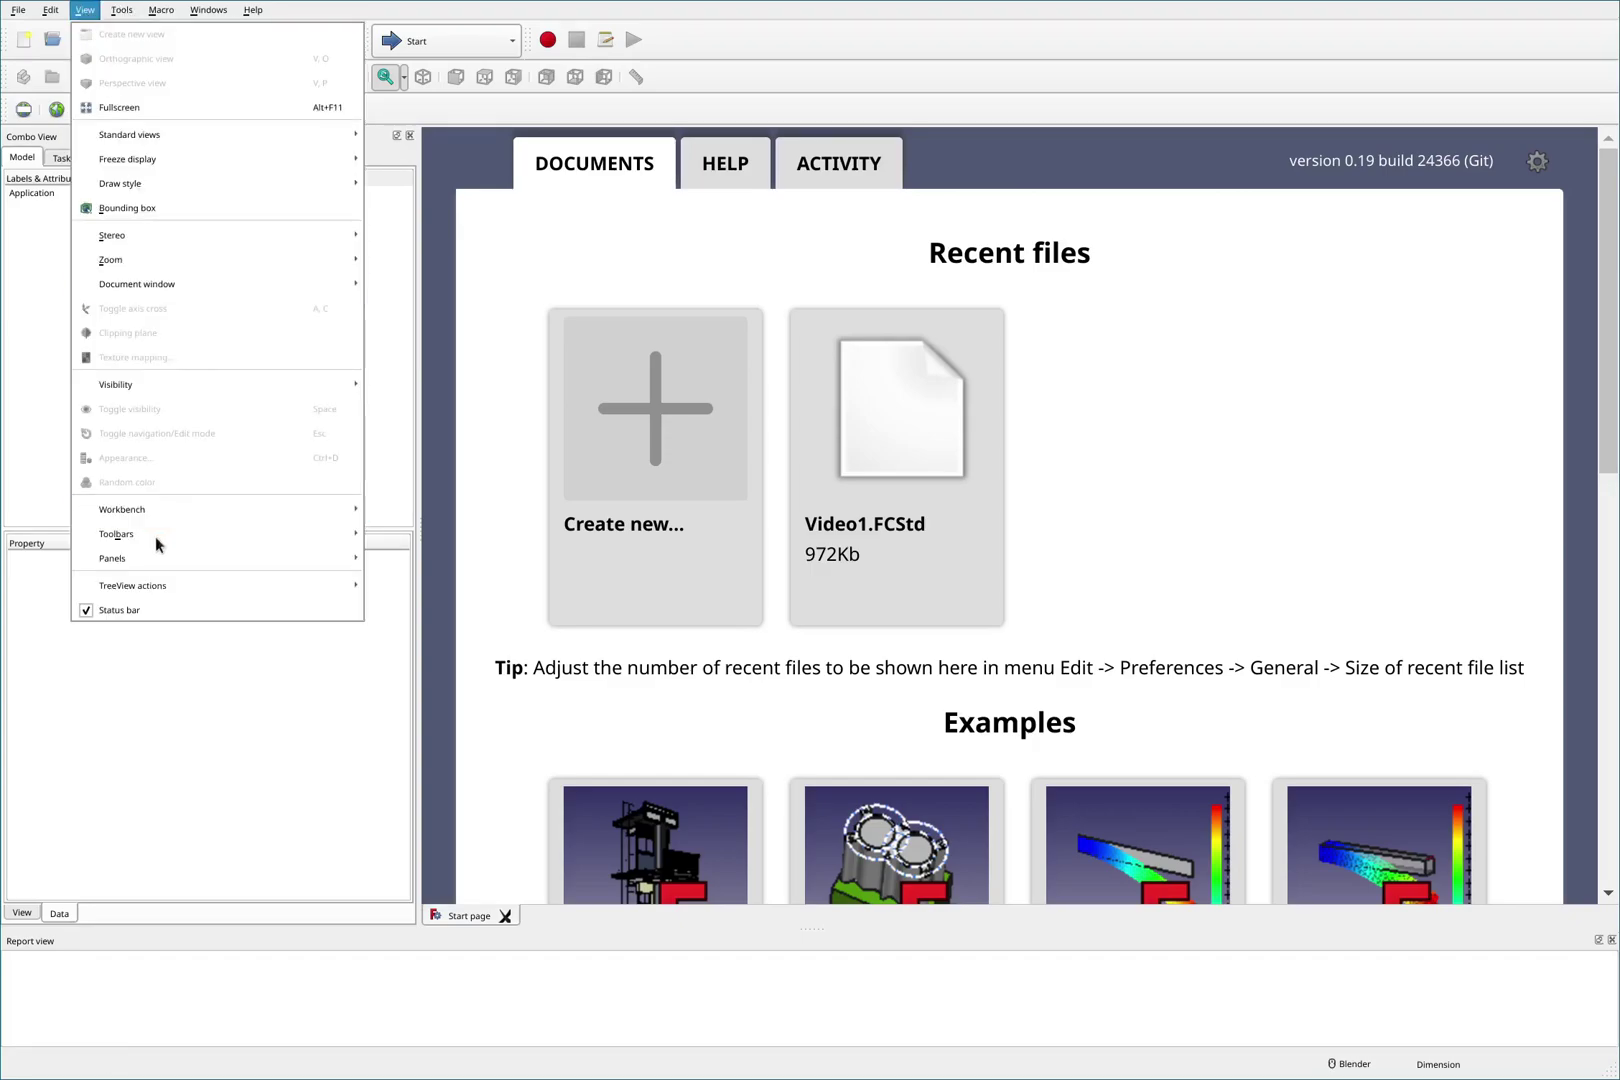
mouse_move(253, 10)
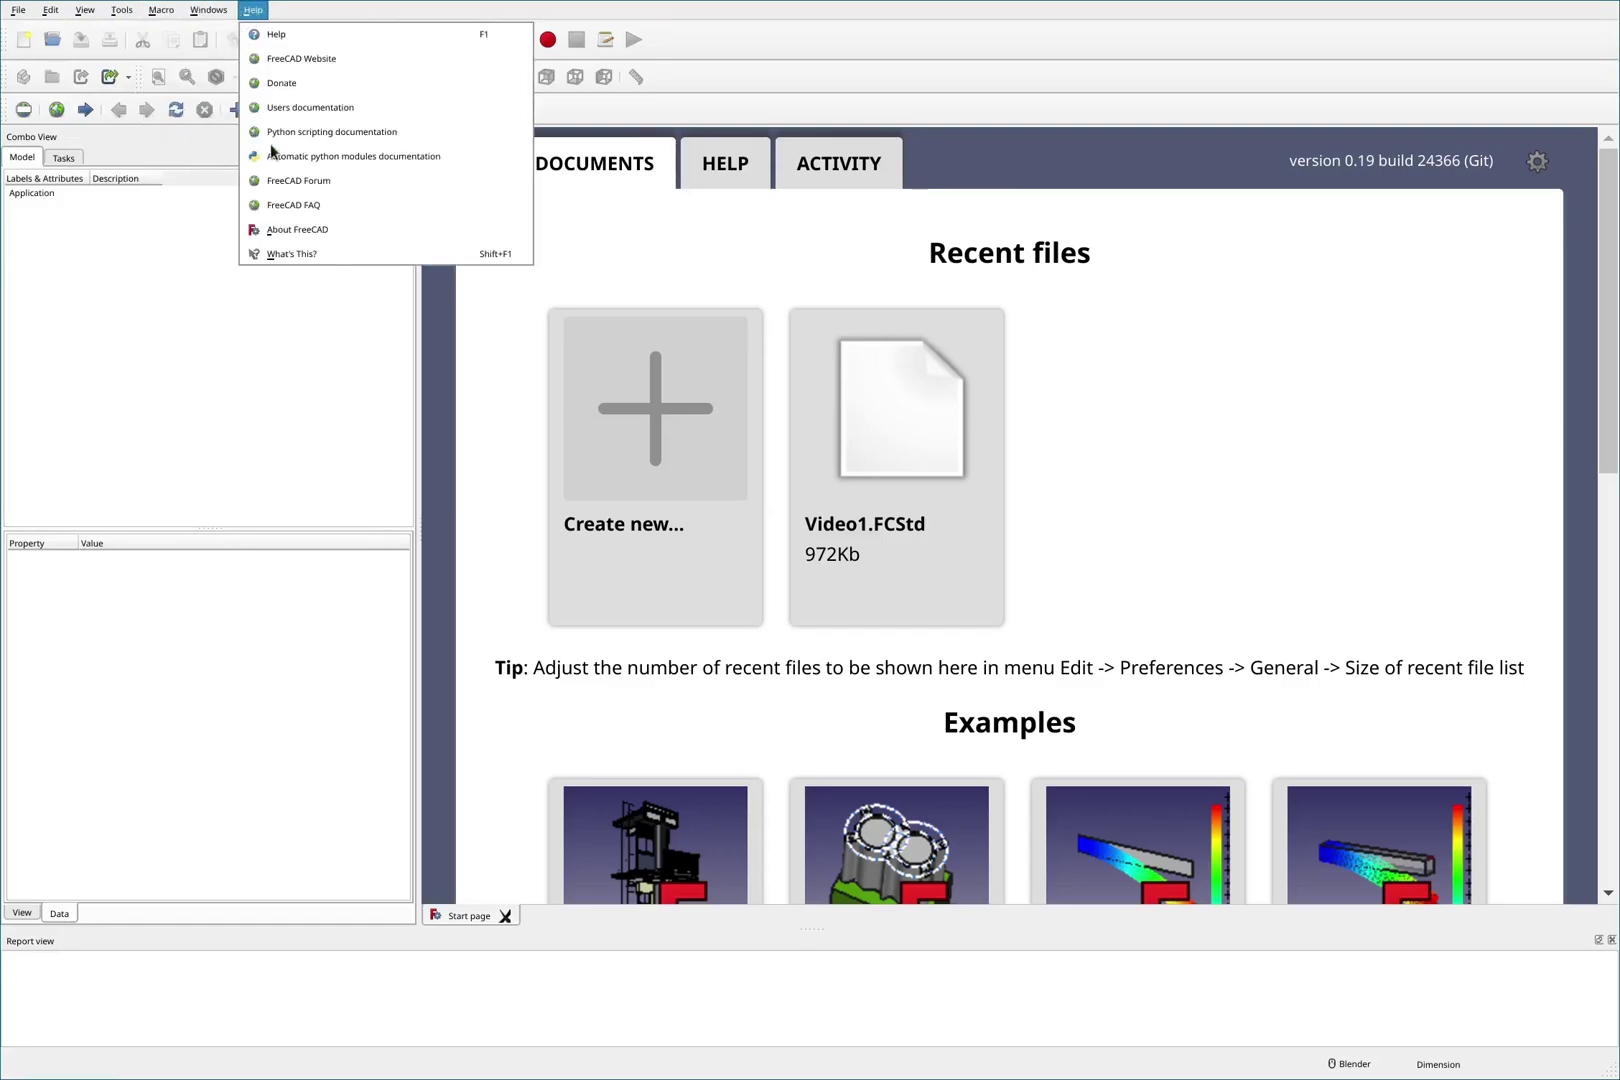
left_click(289, 229)
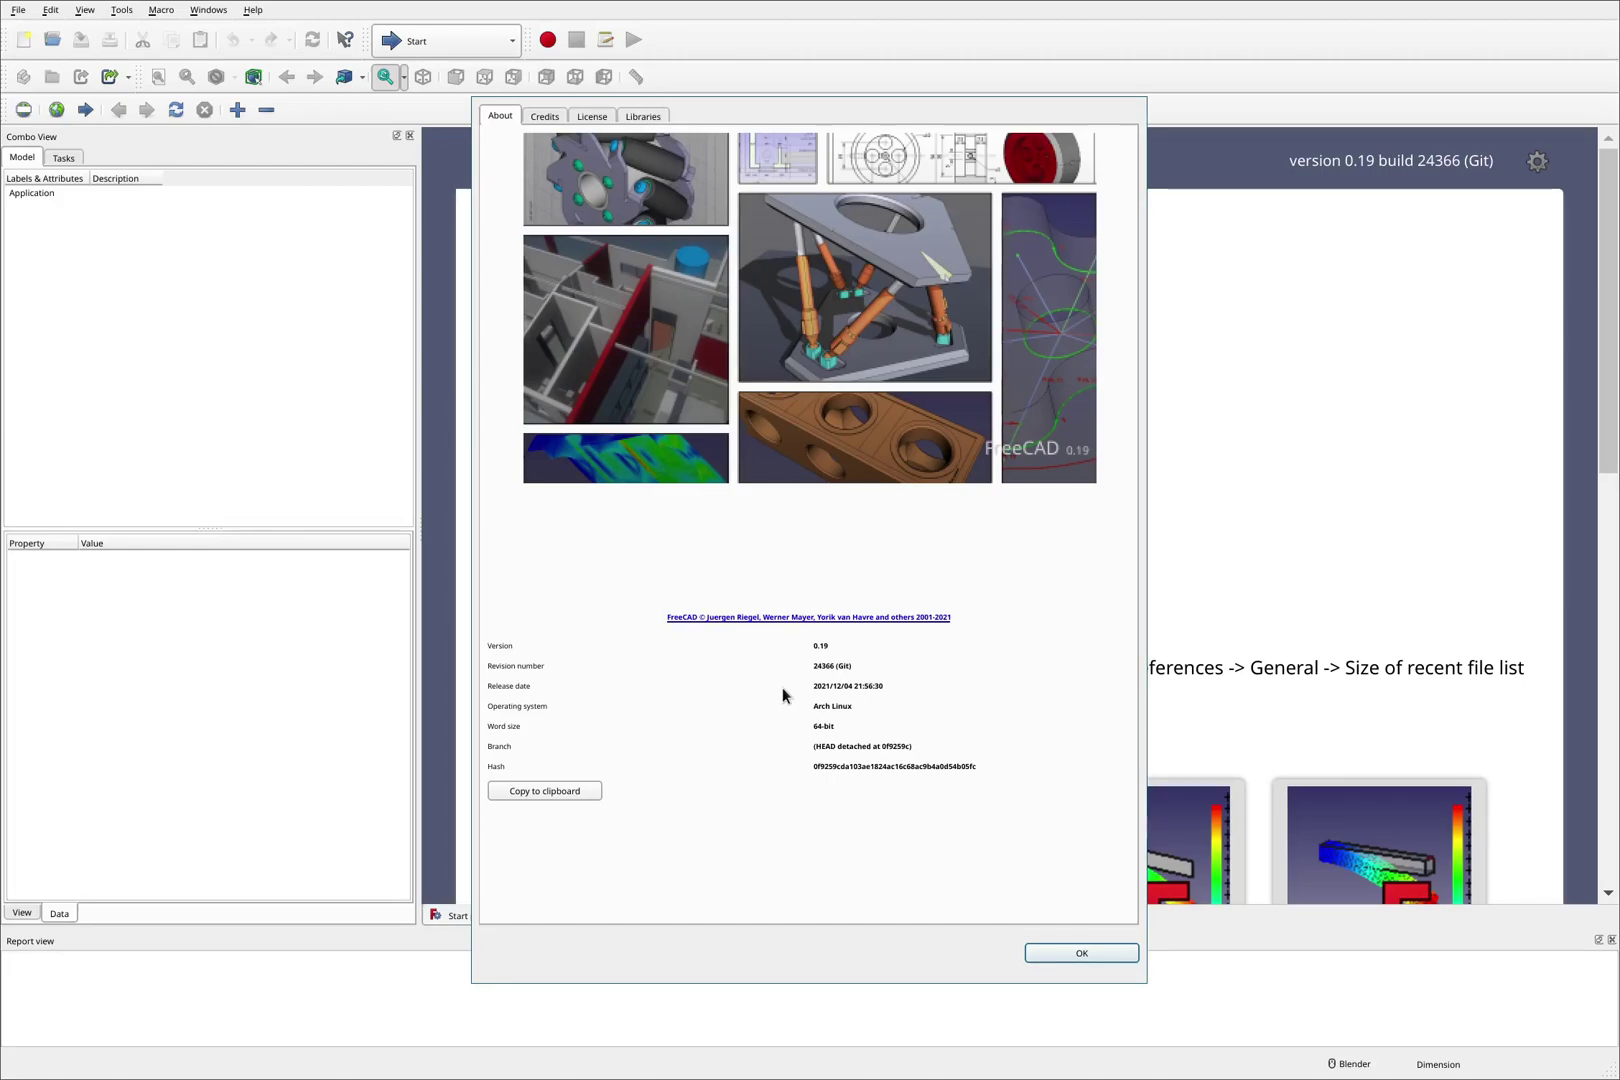
left_click(1083, 952)
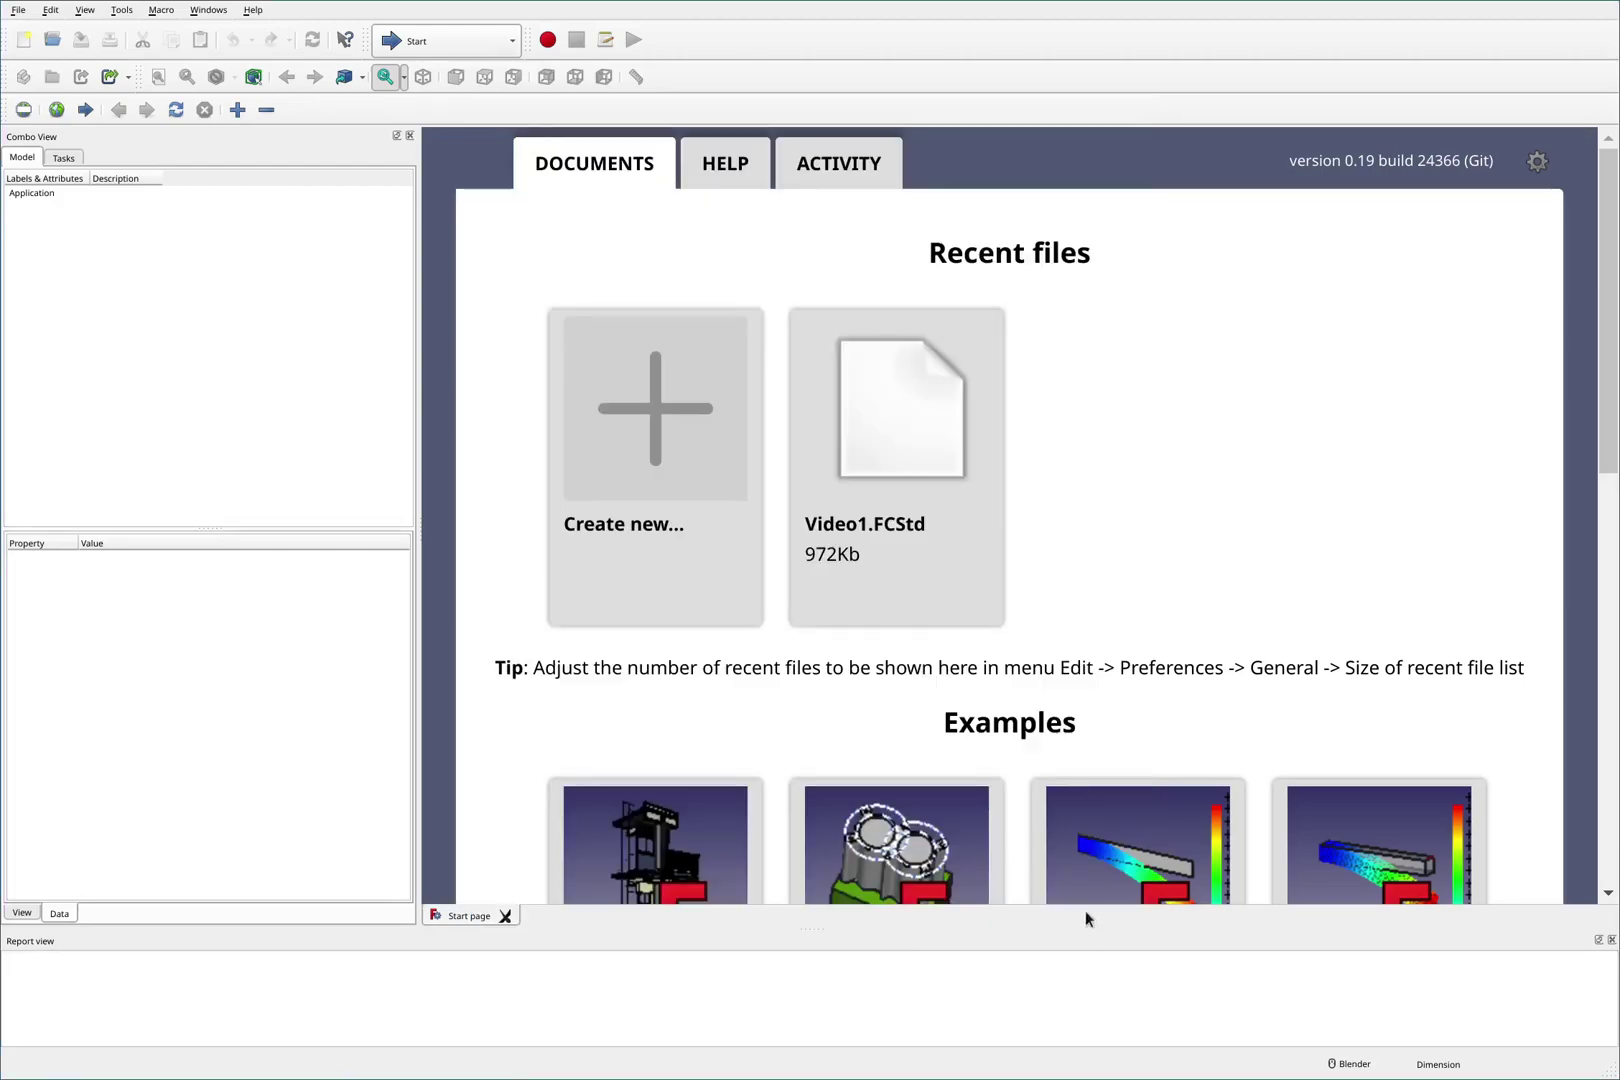
Create a new document with a Part Design body and start a sketch on the YZ plane.
left_click(653, 382)
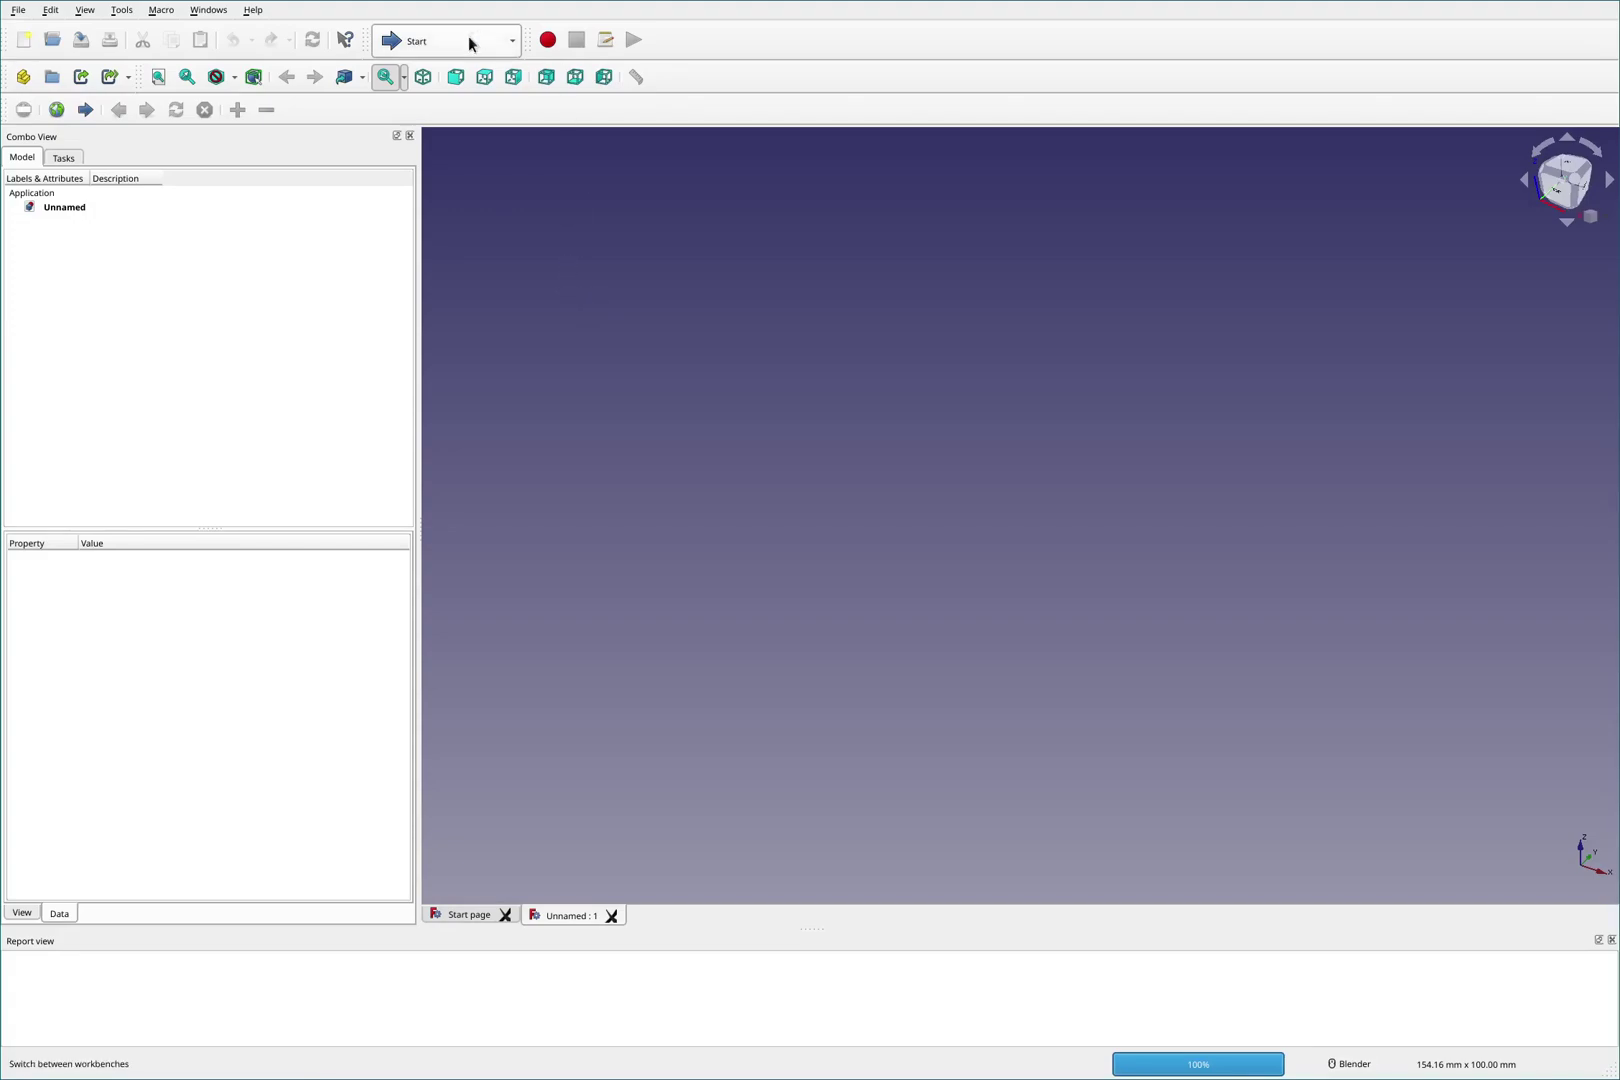
left_click(457, 42)
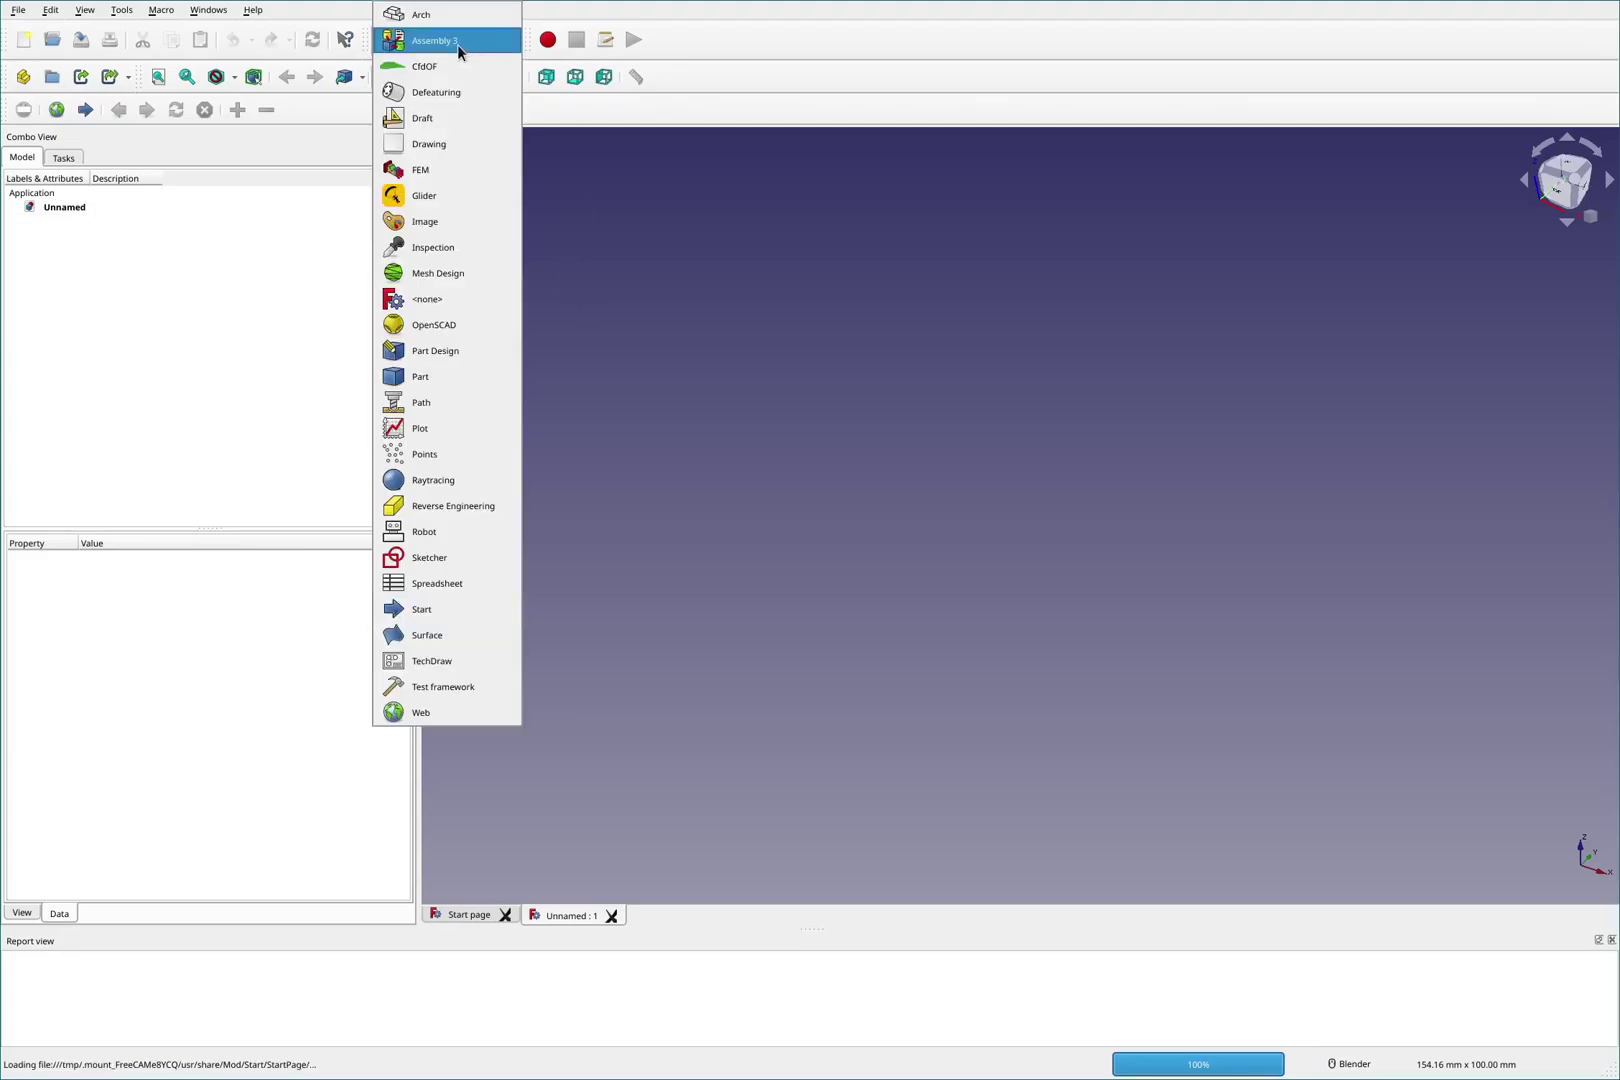
left_click(440, 350)
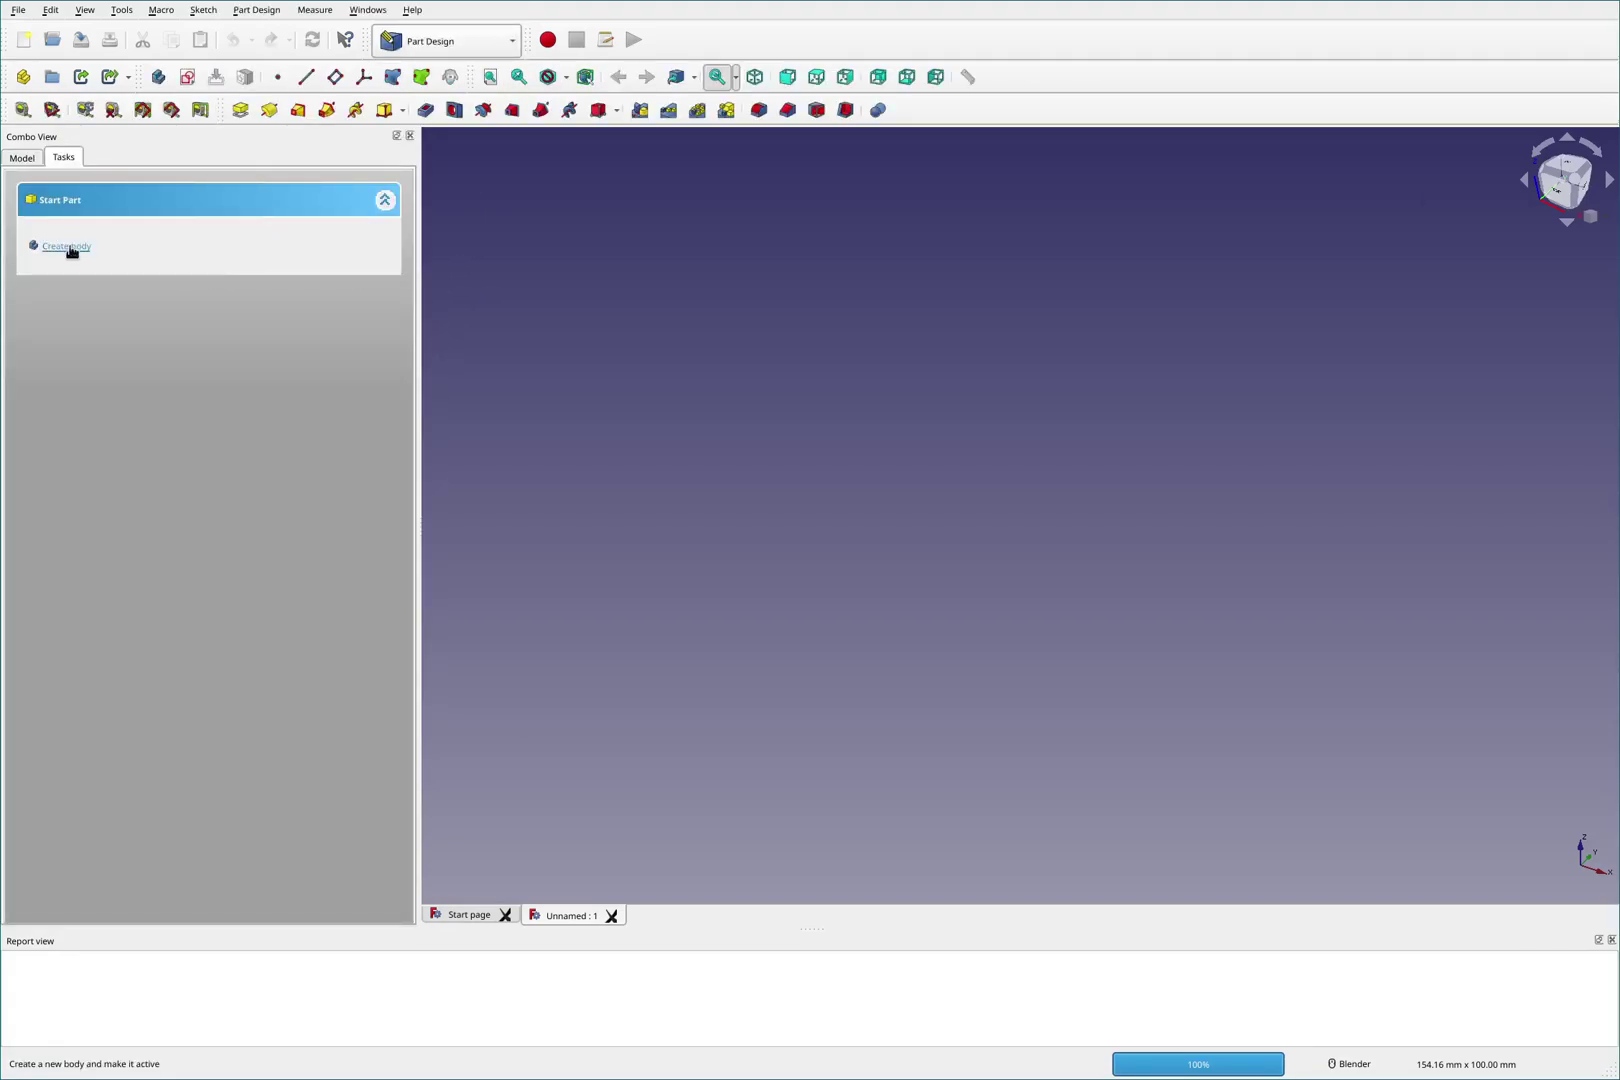
left_click(66, 247)
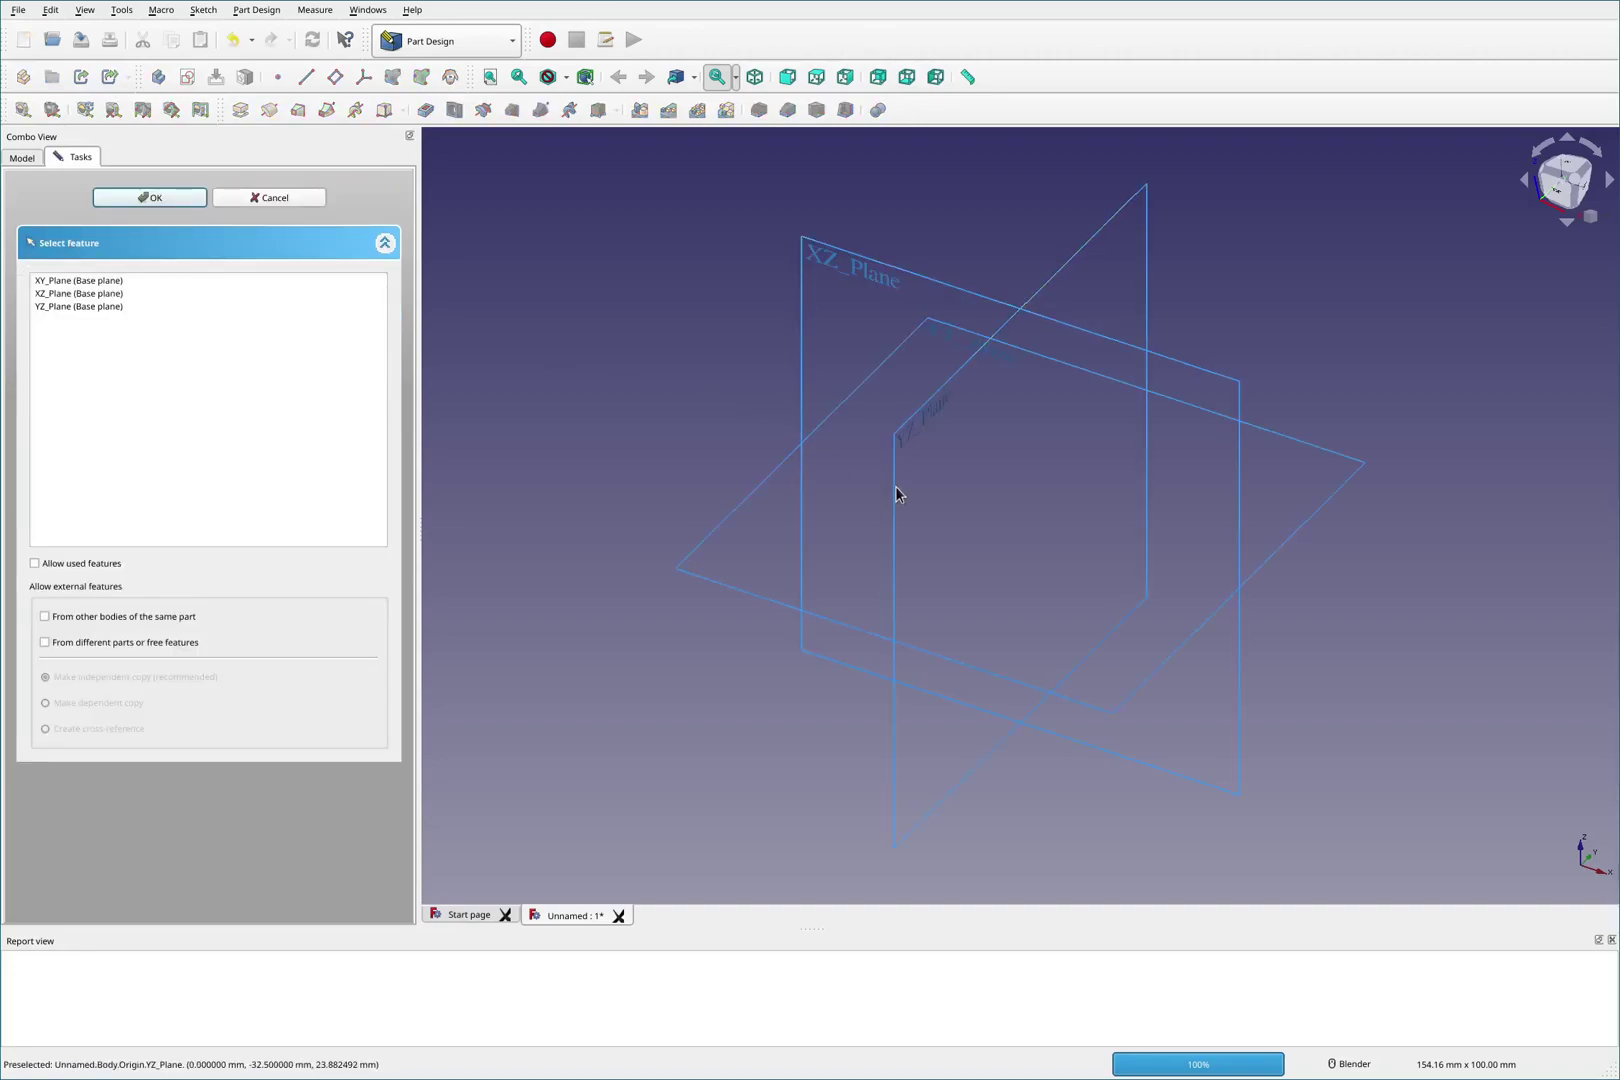
left_click(896, 491)
left_click(151, 197)
Draw a rectangle and make its opposite corners symmetric about the origin.
left_click(263, 143)
left_click(877, 357)
left_click(1216, 656)
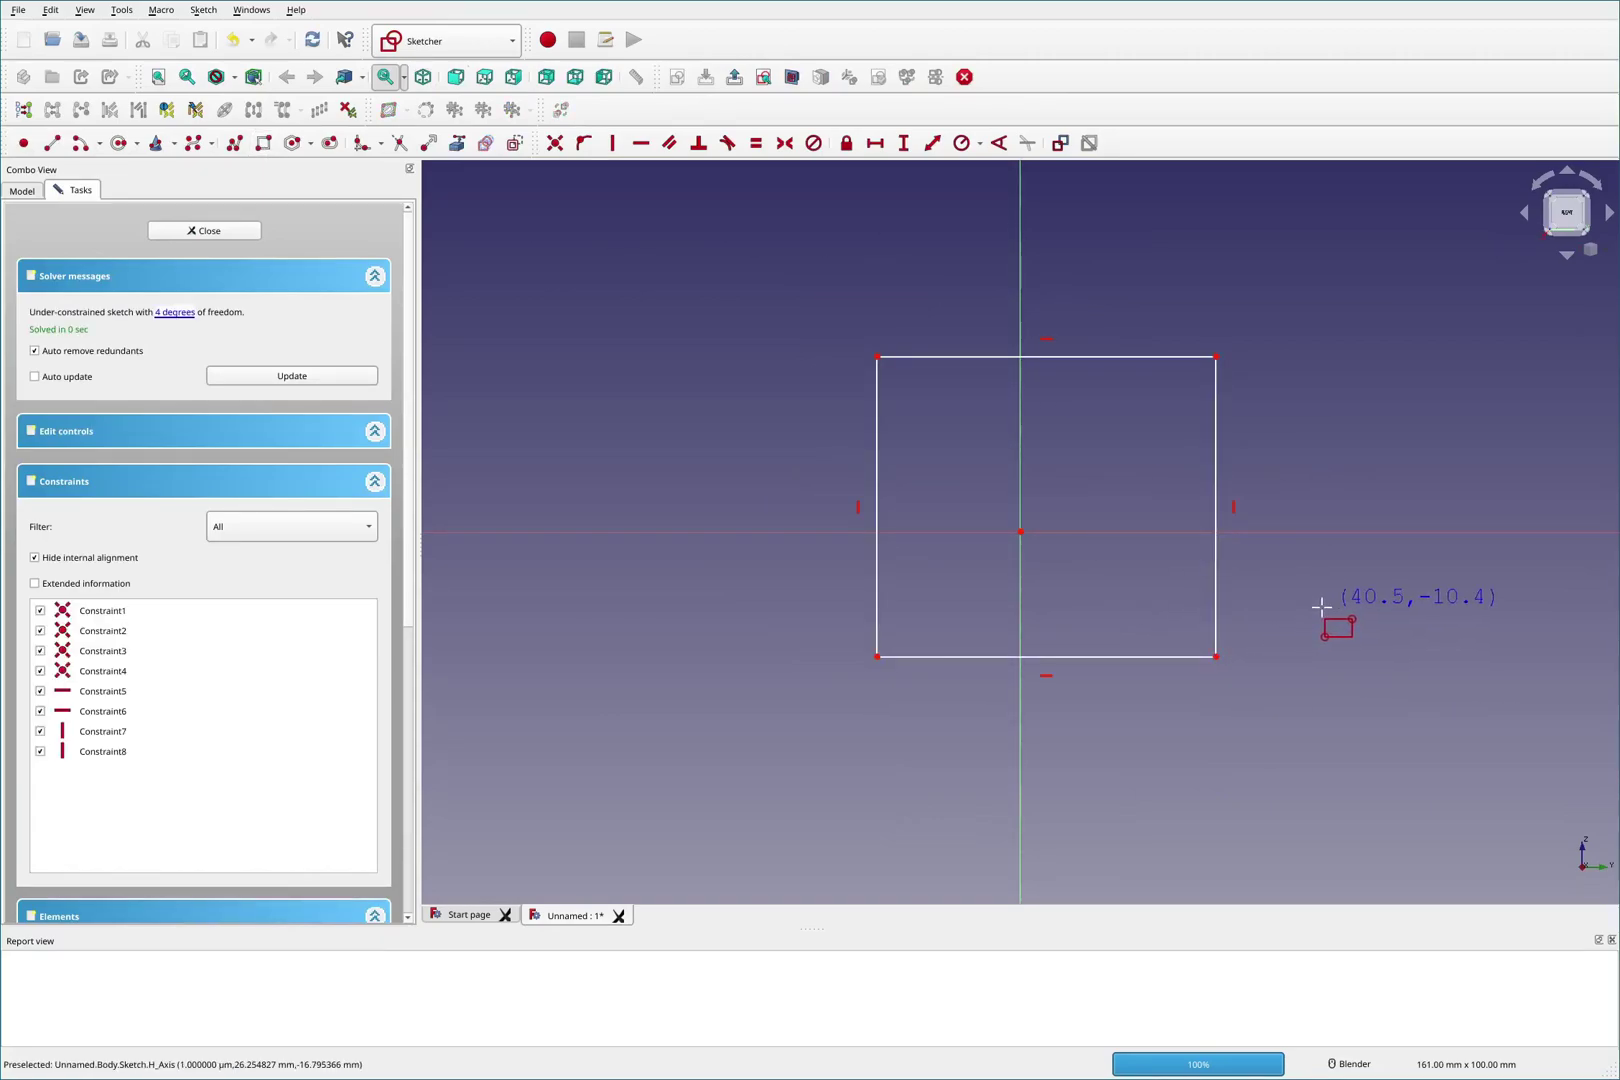
right_click(1320, 612)
key("c")
left_click(1216, 656)
left_click(877, 357)
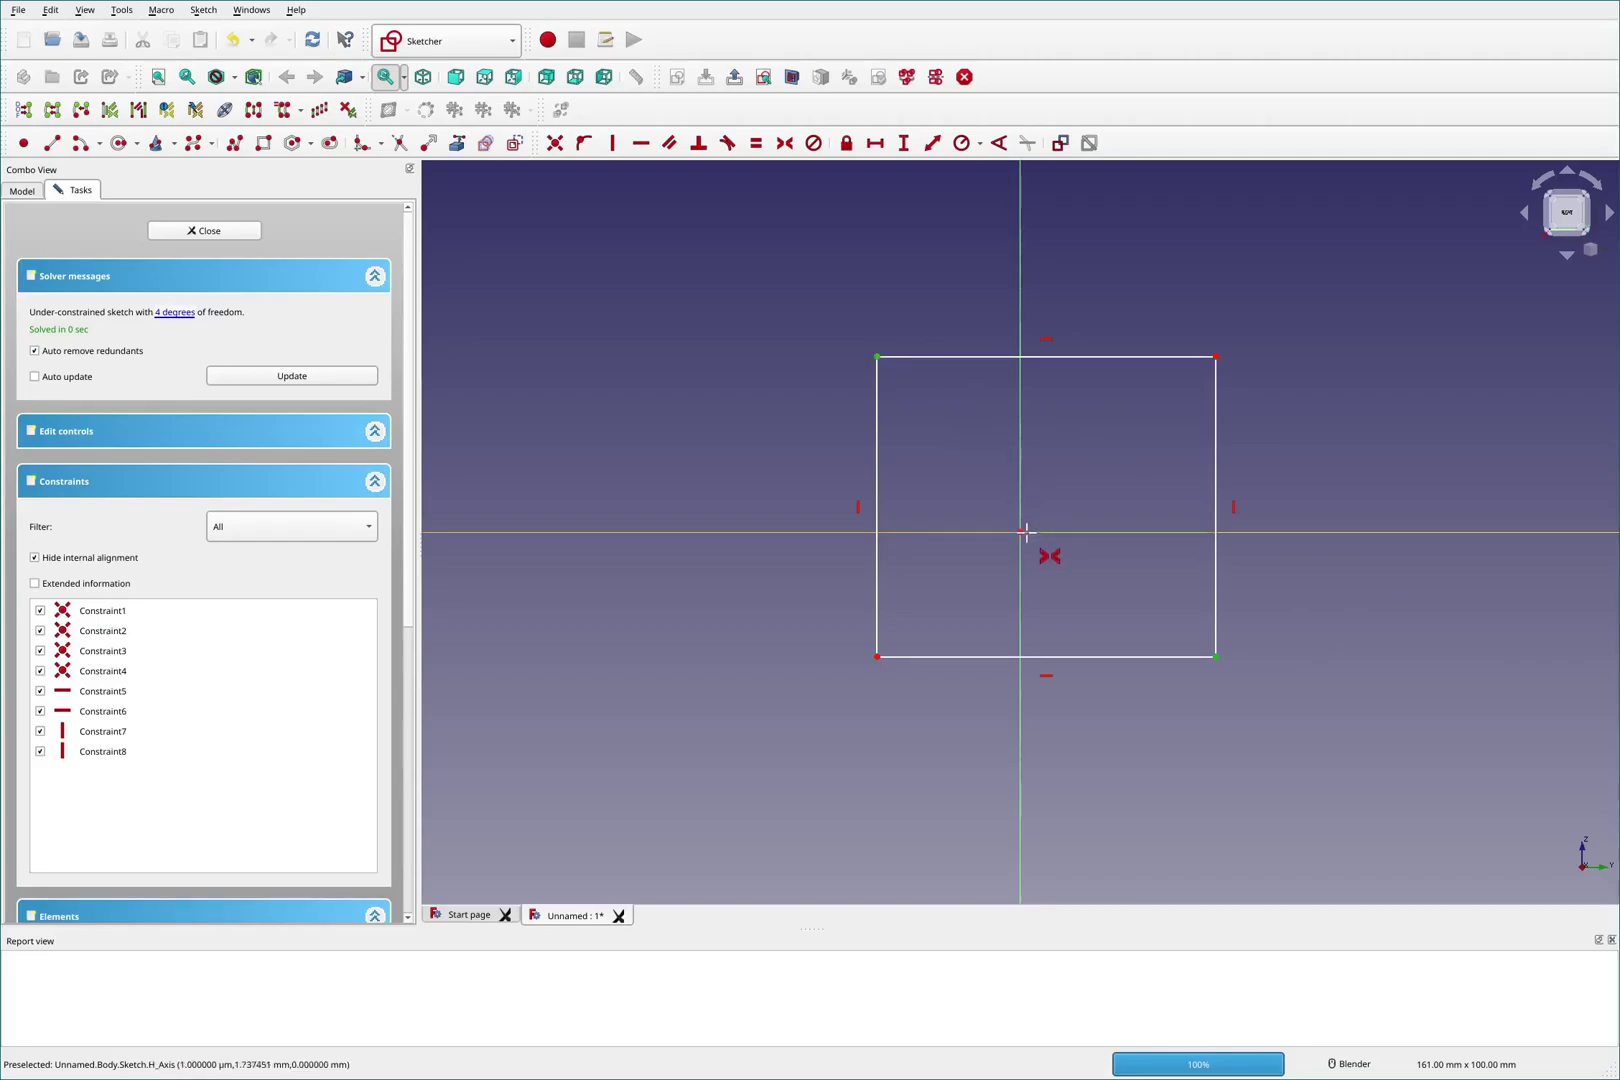
left_click(1020, 532)
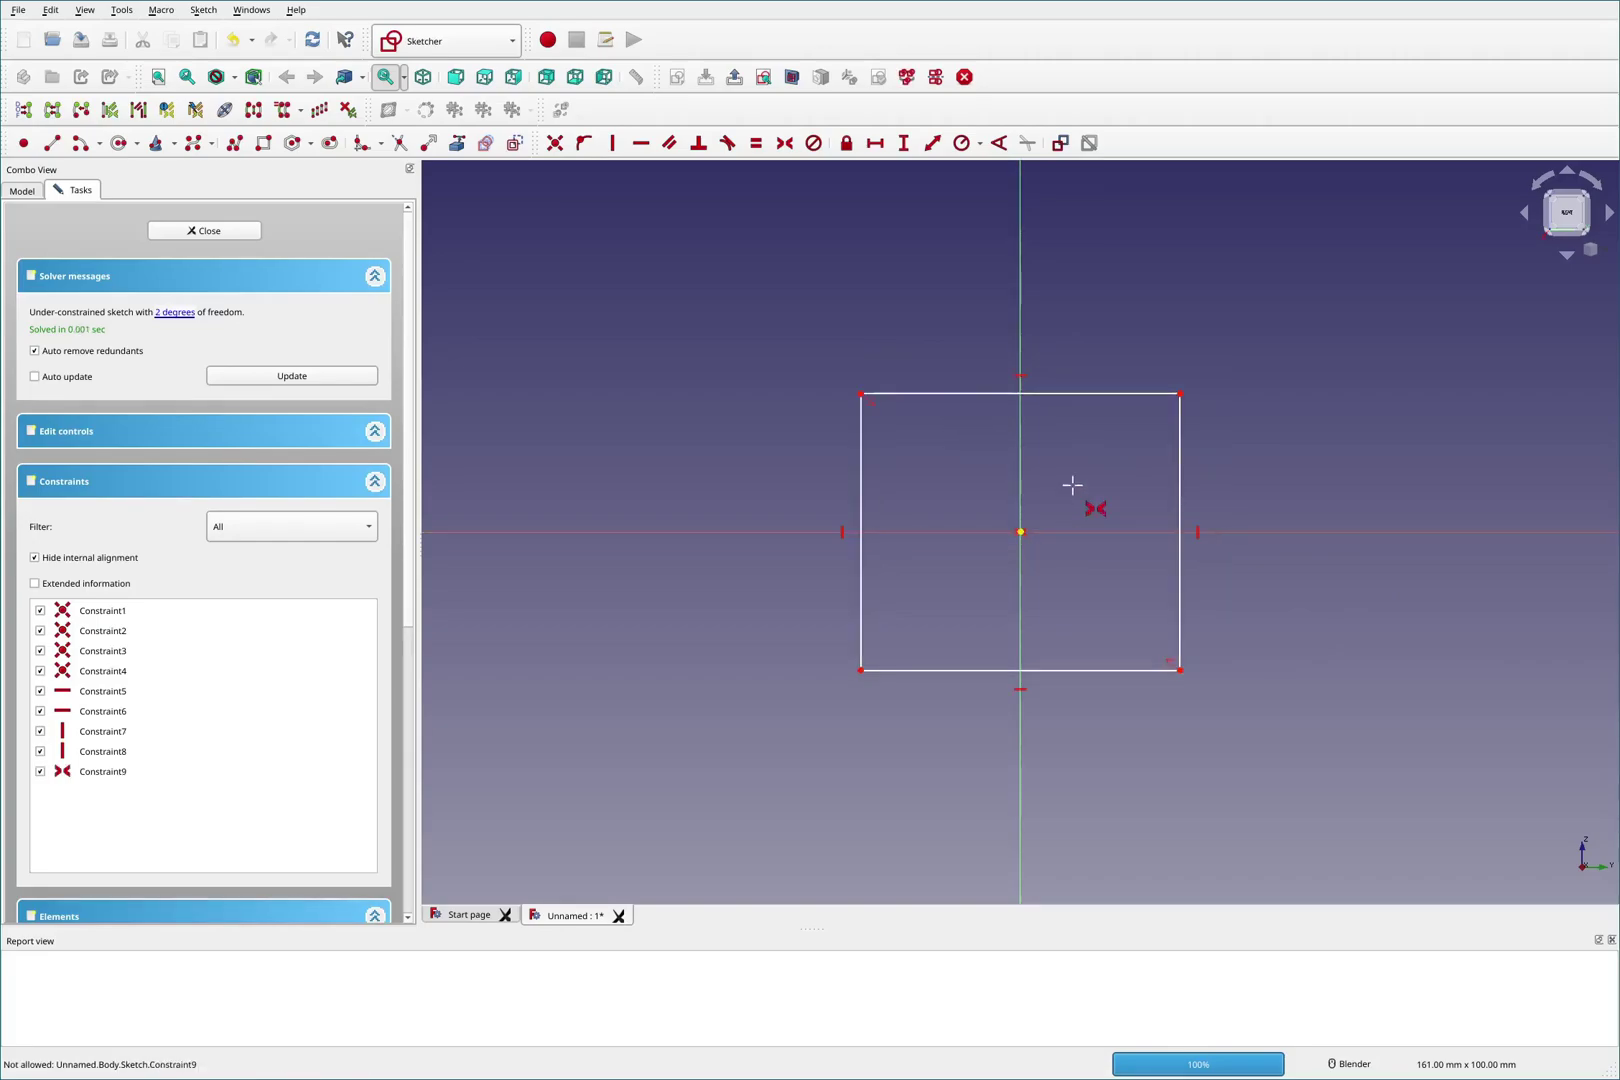
Make the top and right edges equal, give the top edge 40 mm, and close the sketch.
left_click(1127, 395)
left_click(1181, 449)
key("e")
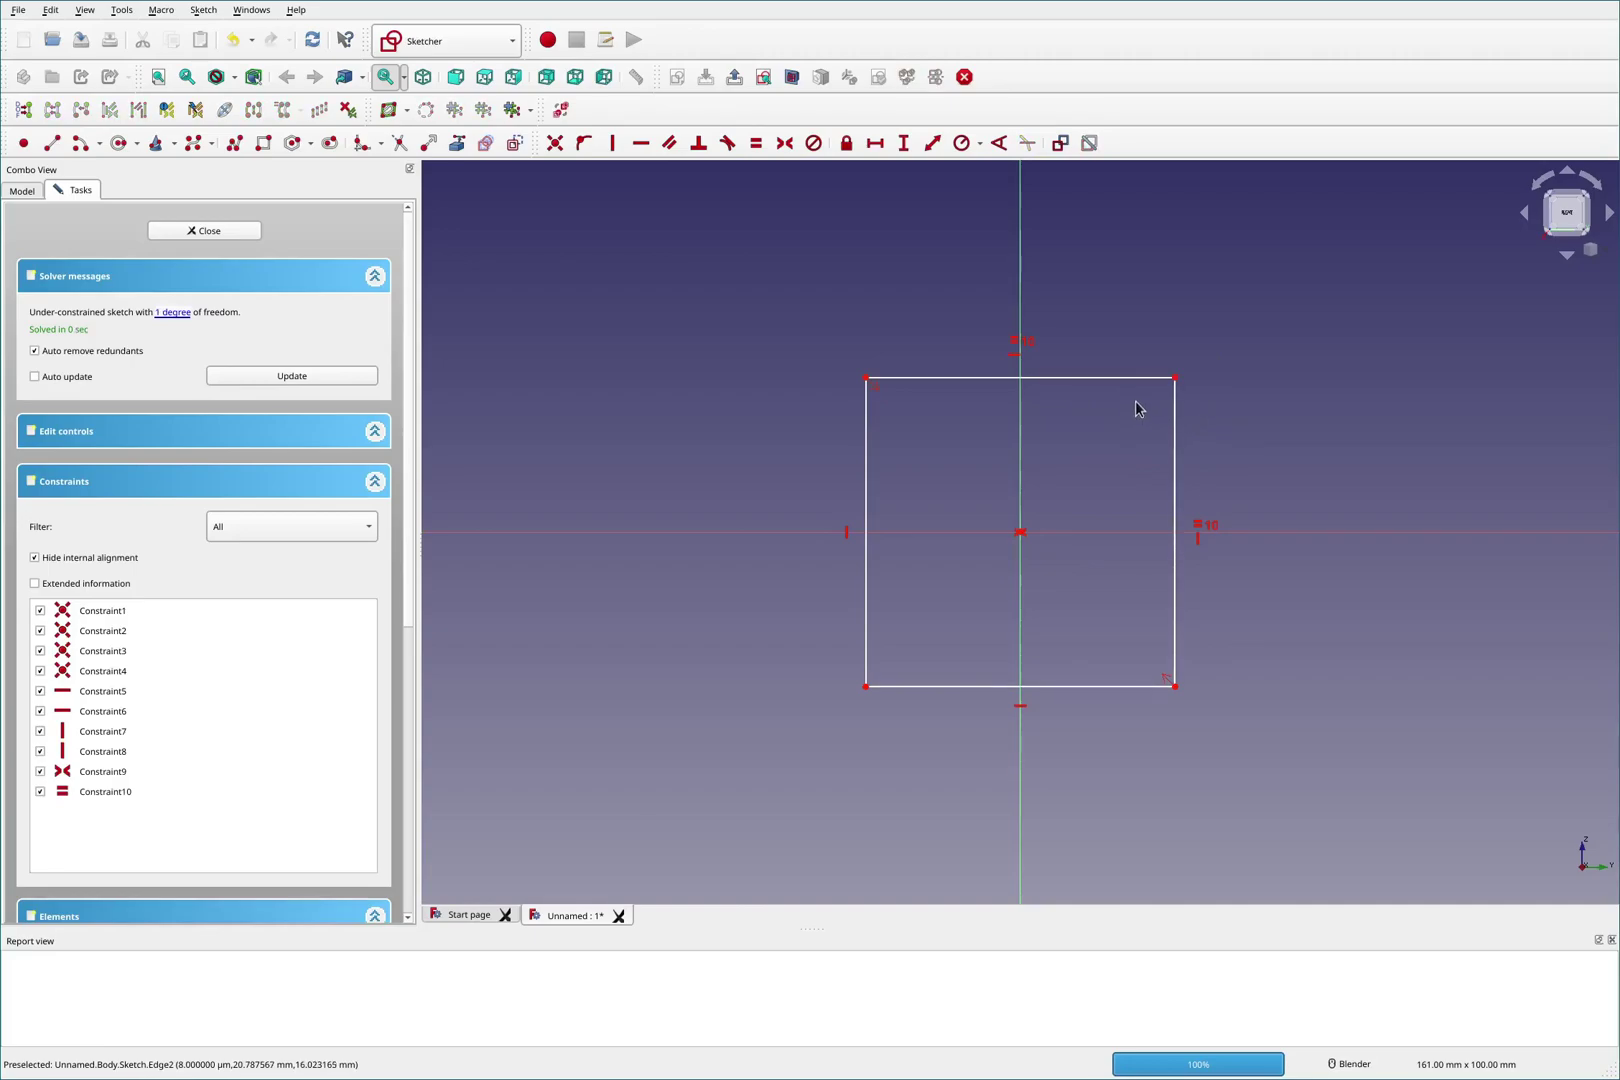
left_click(1135, 382)
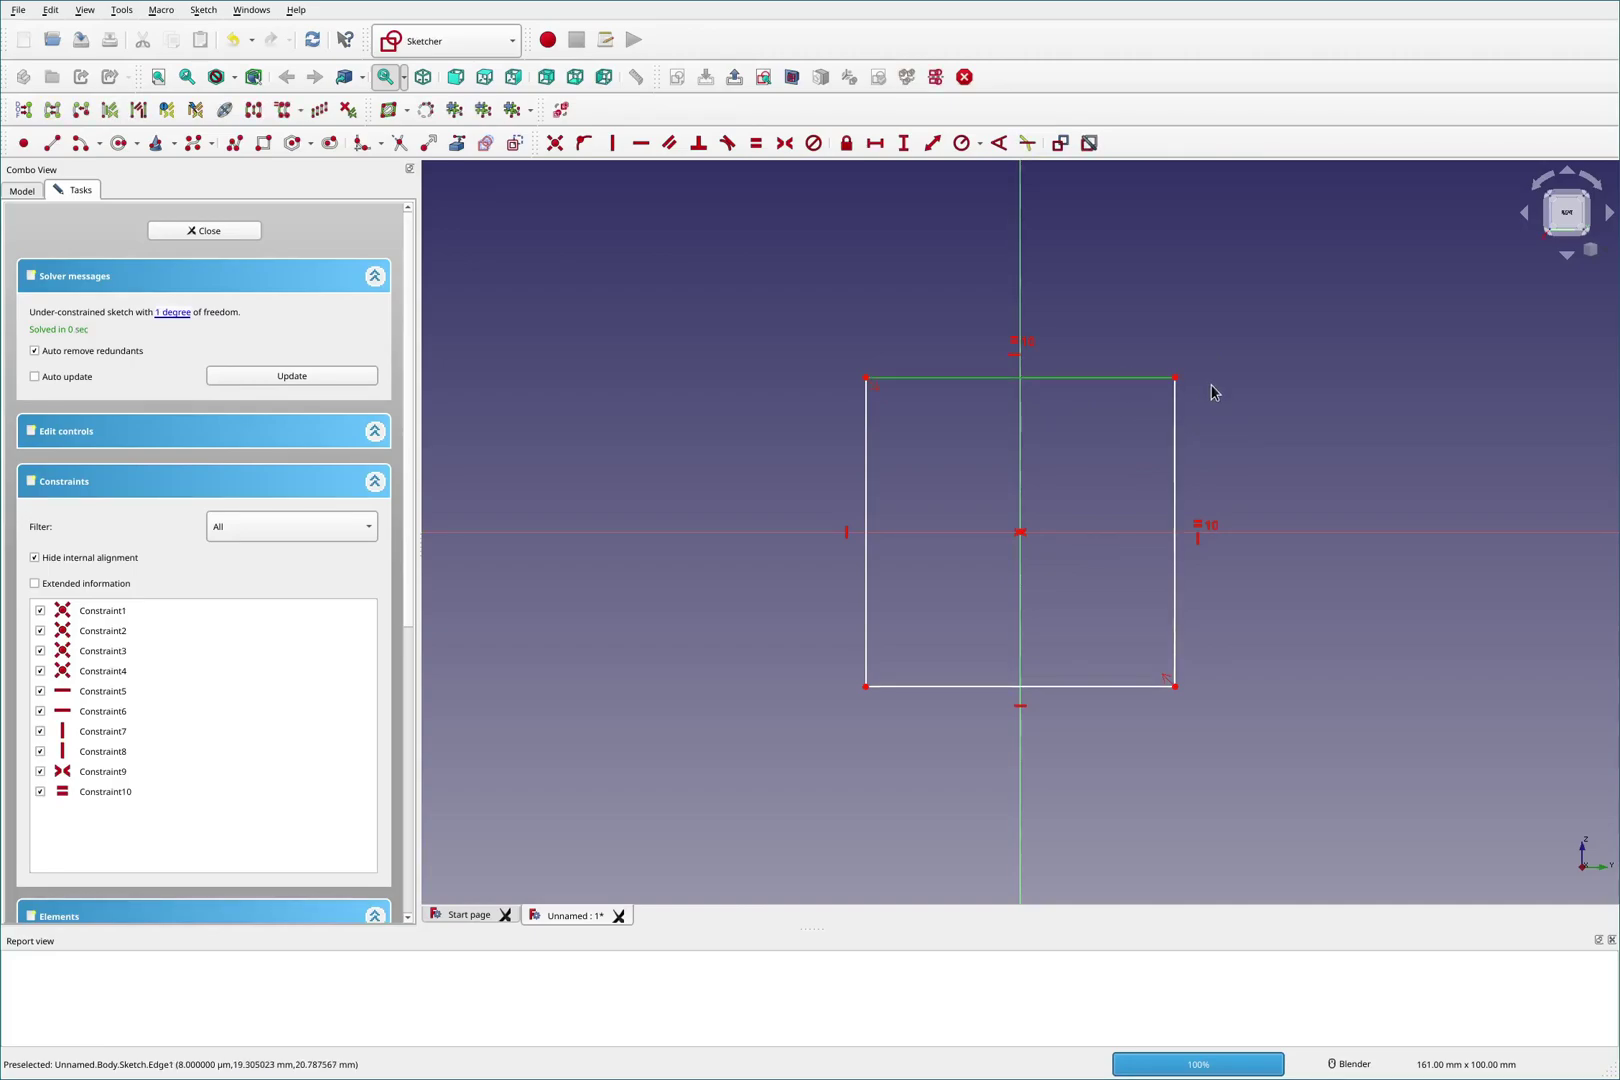
key("l")
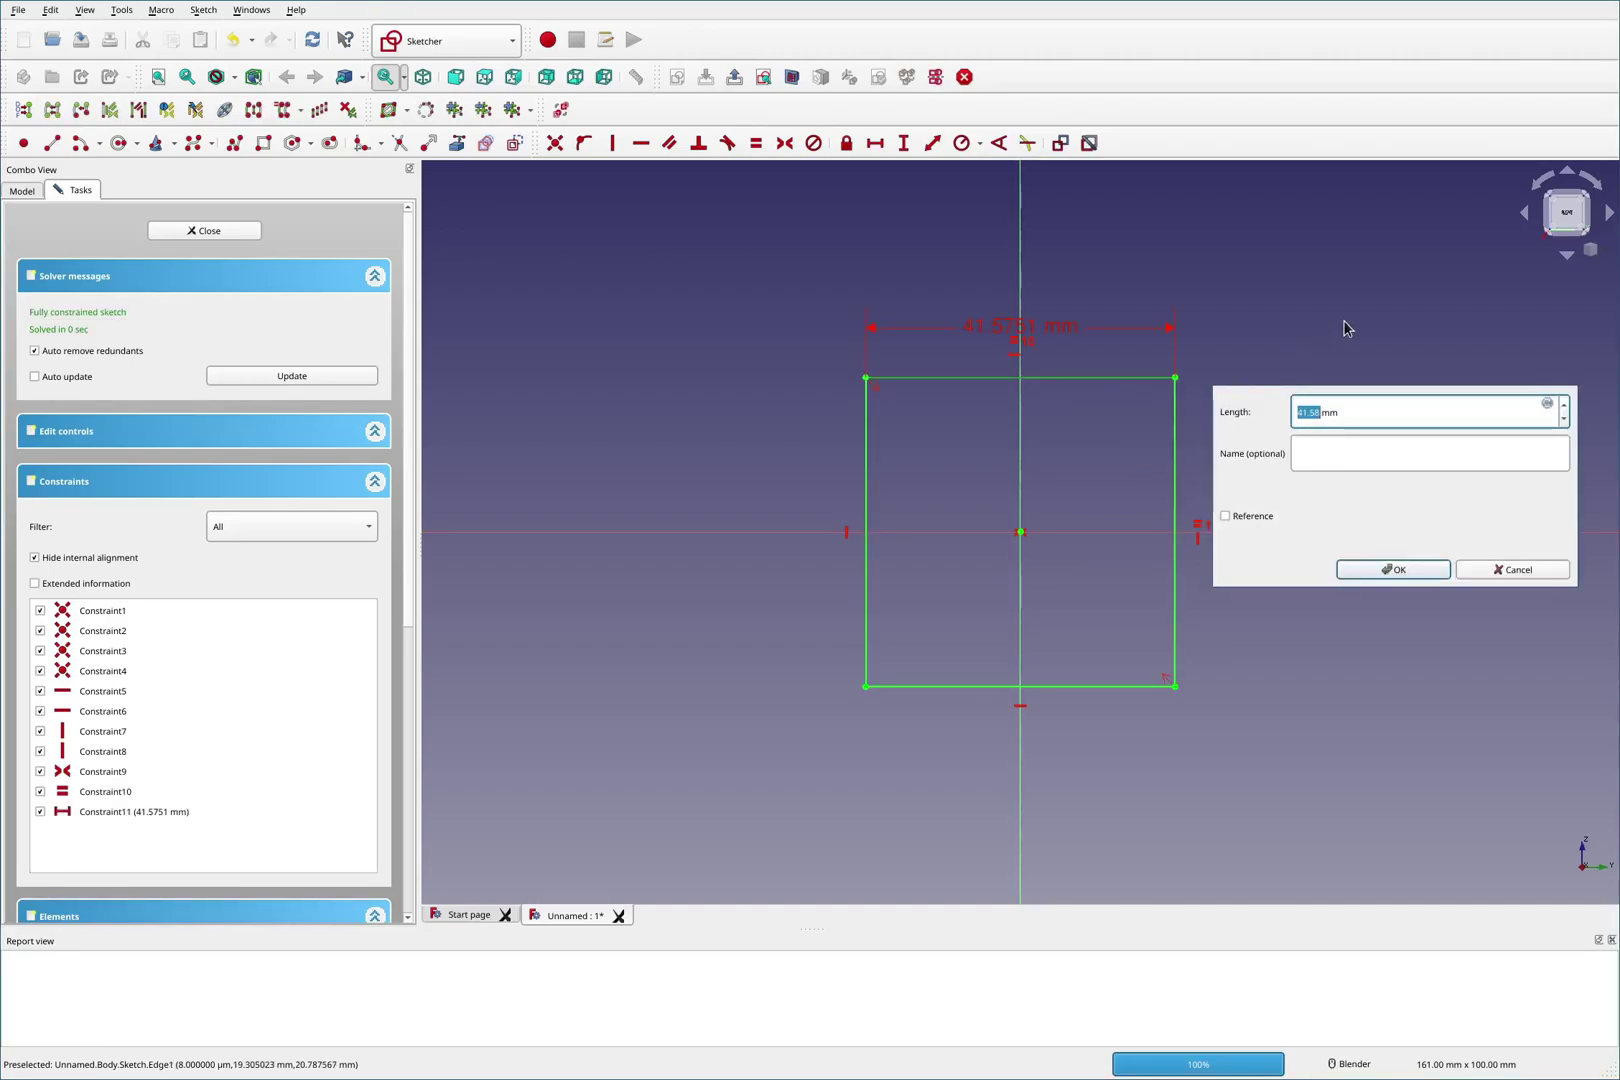
type("40")
left_click(1385, 570)
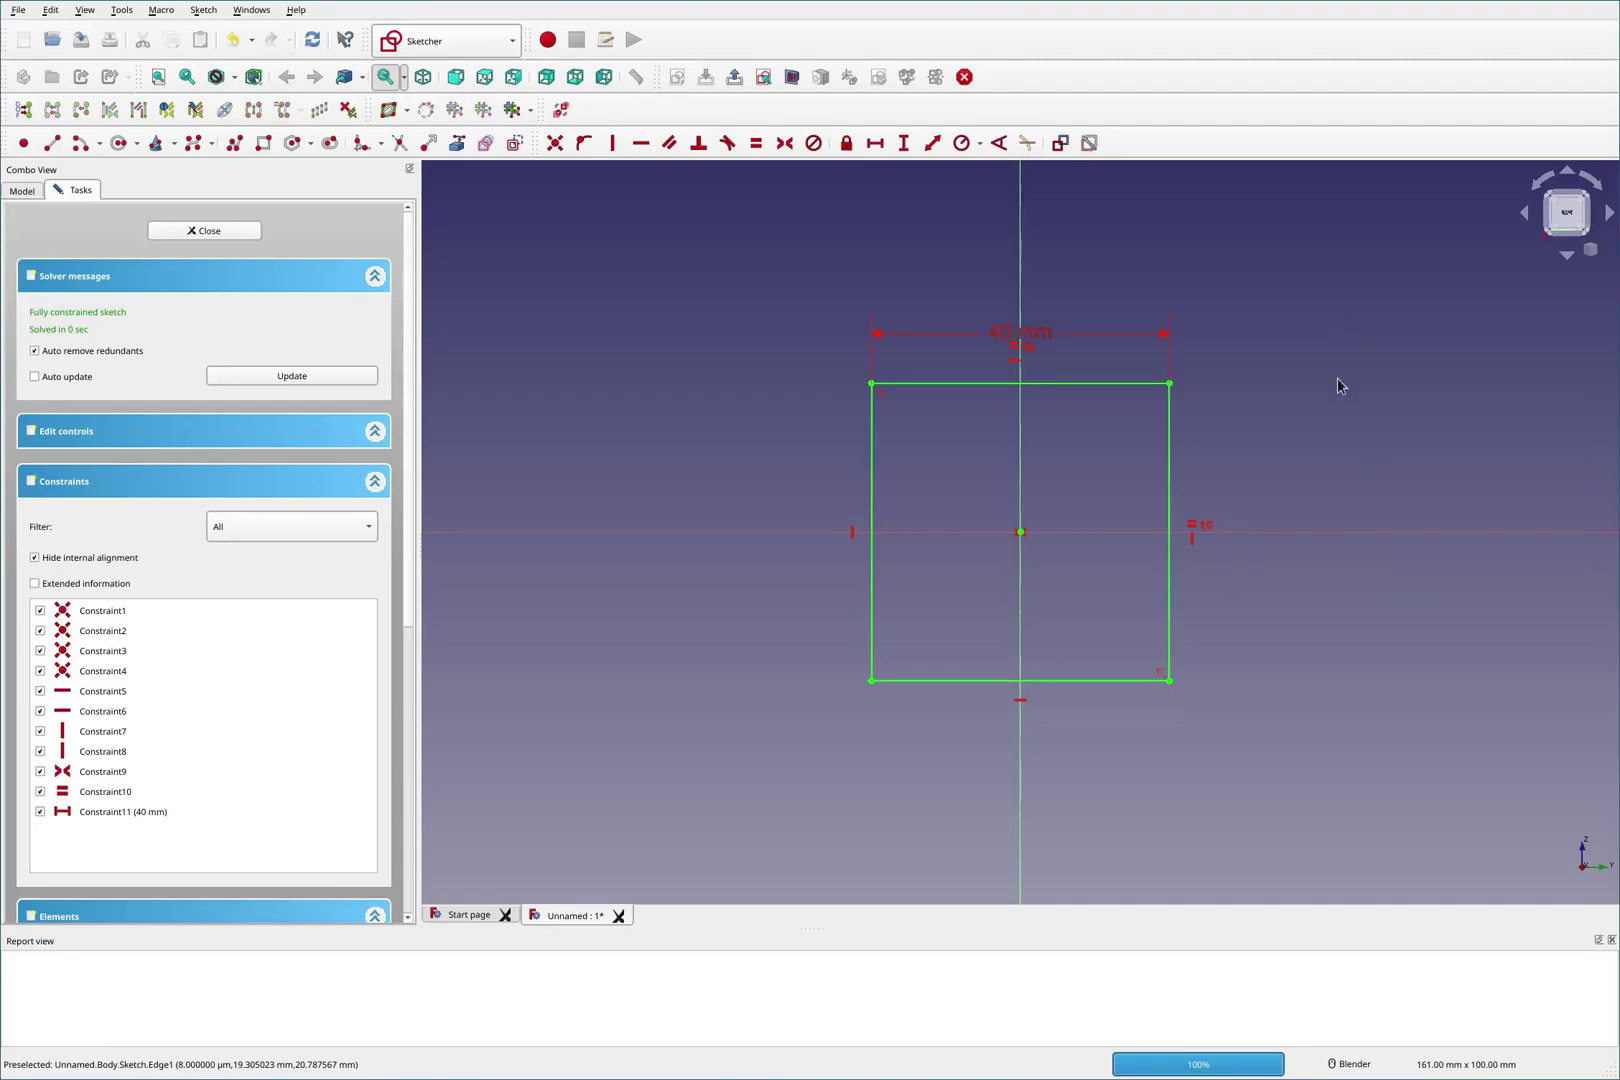
left_click(250, 229)
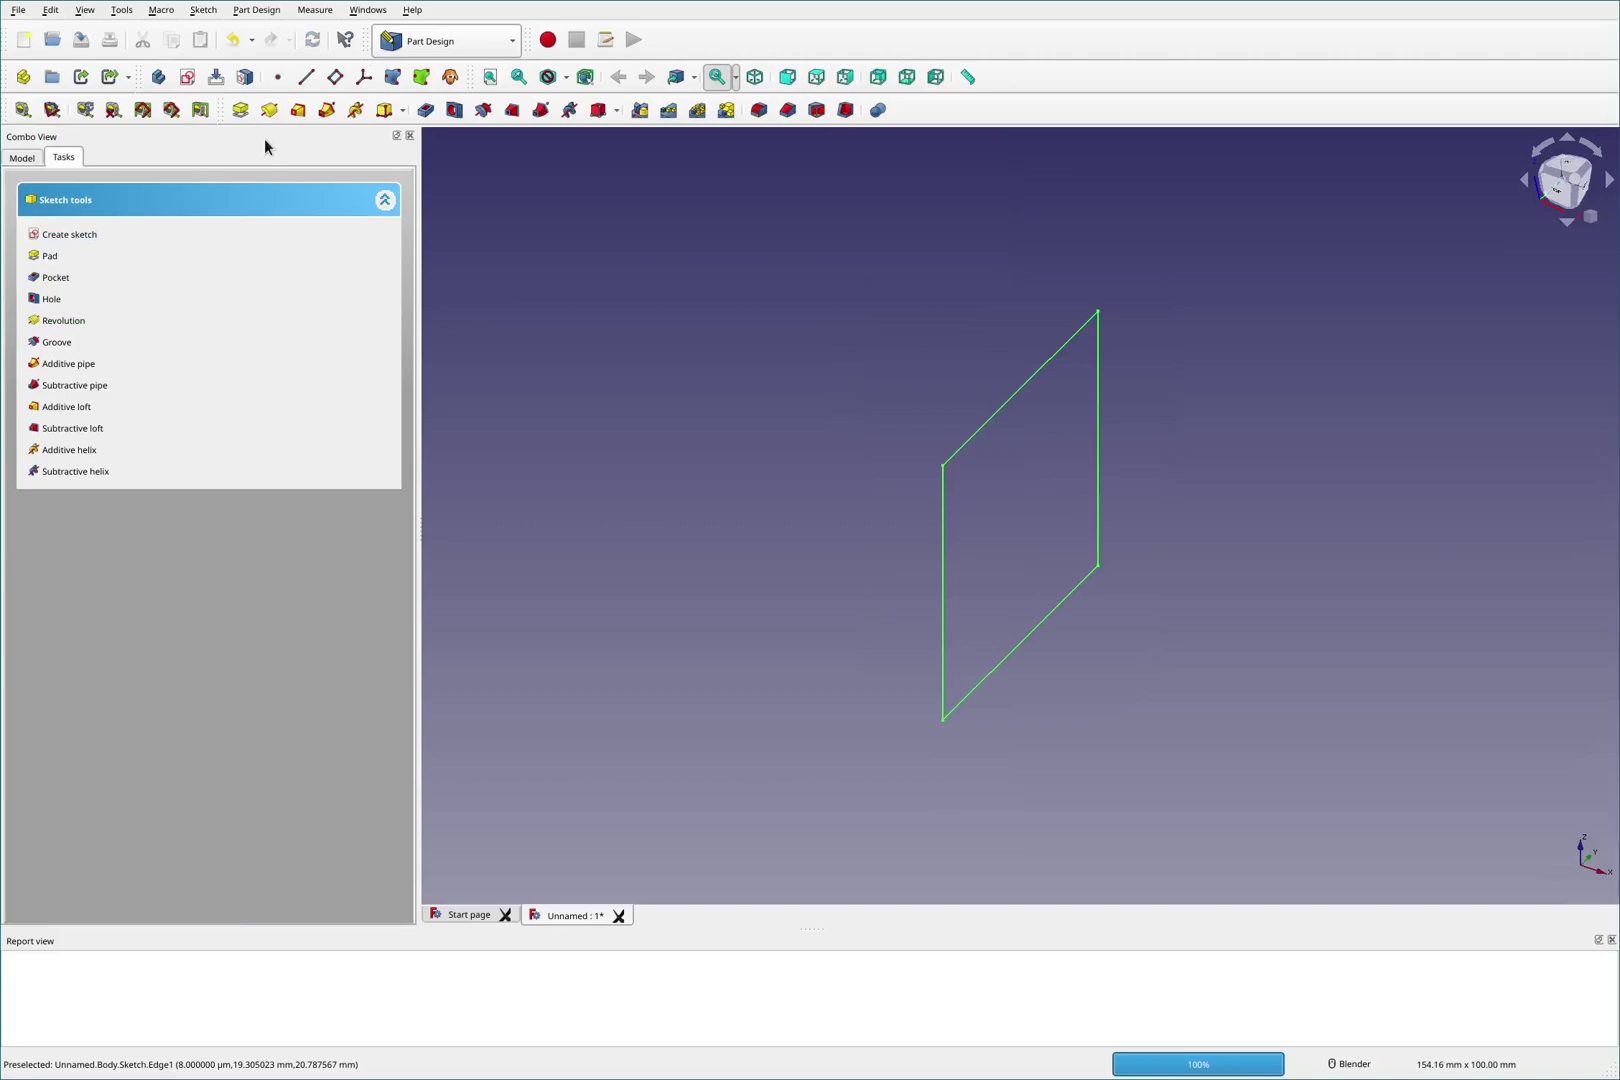
Pad the 40 mm square sketch to a length of 1000 mm.
left_click(240, 110)
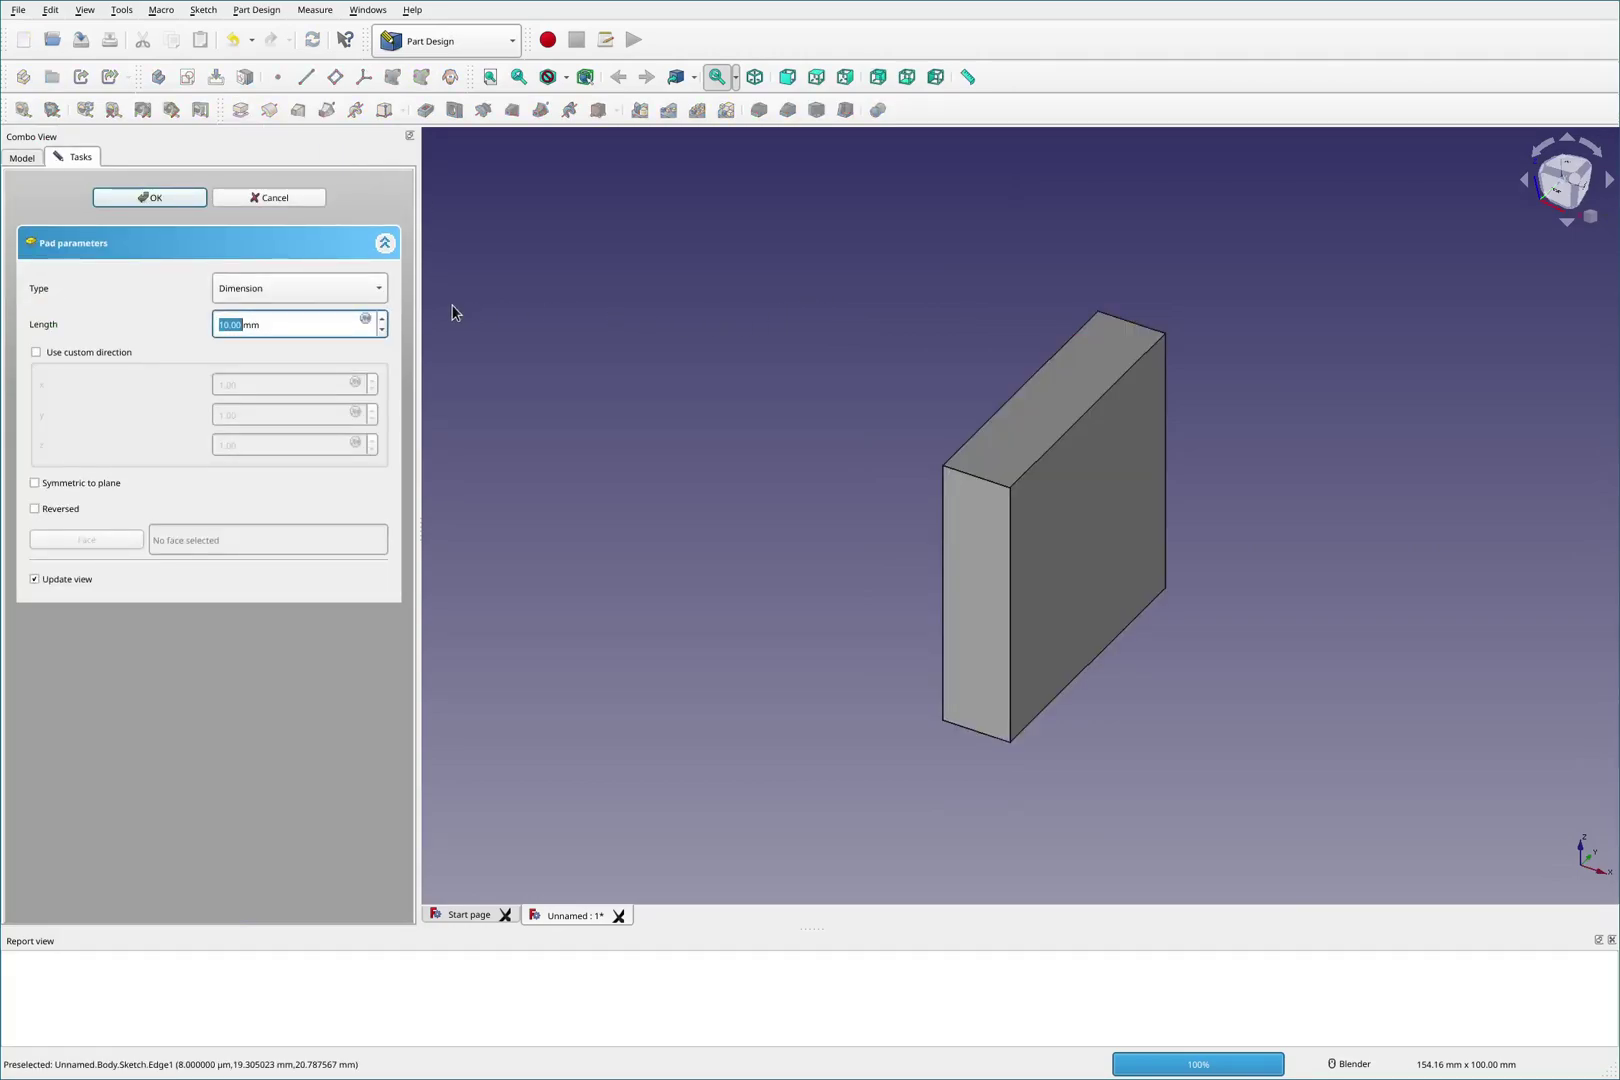
type("1000")
key("Return")
scroll(868, 311, "down", 10)
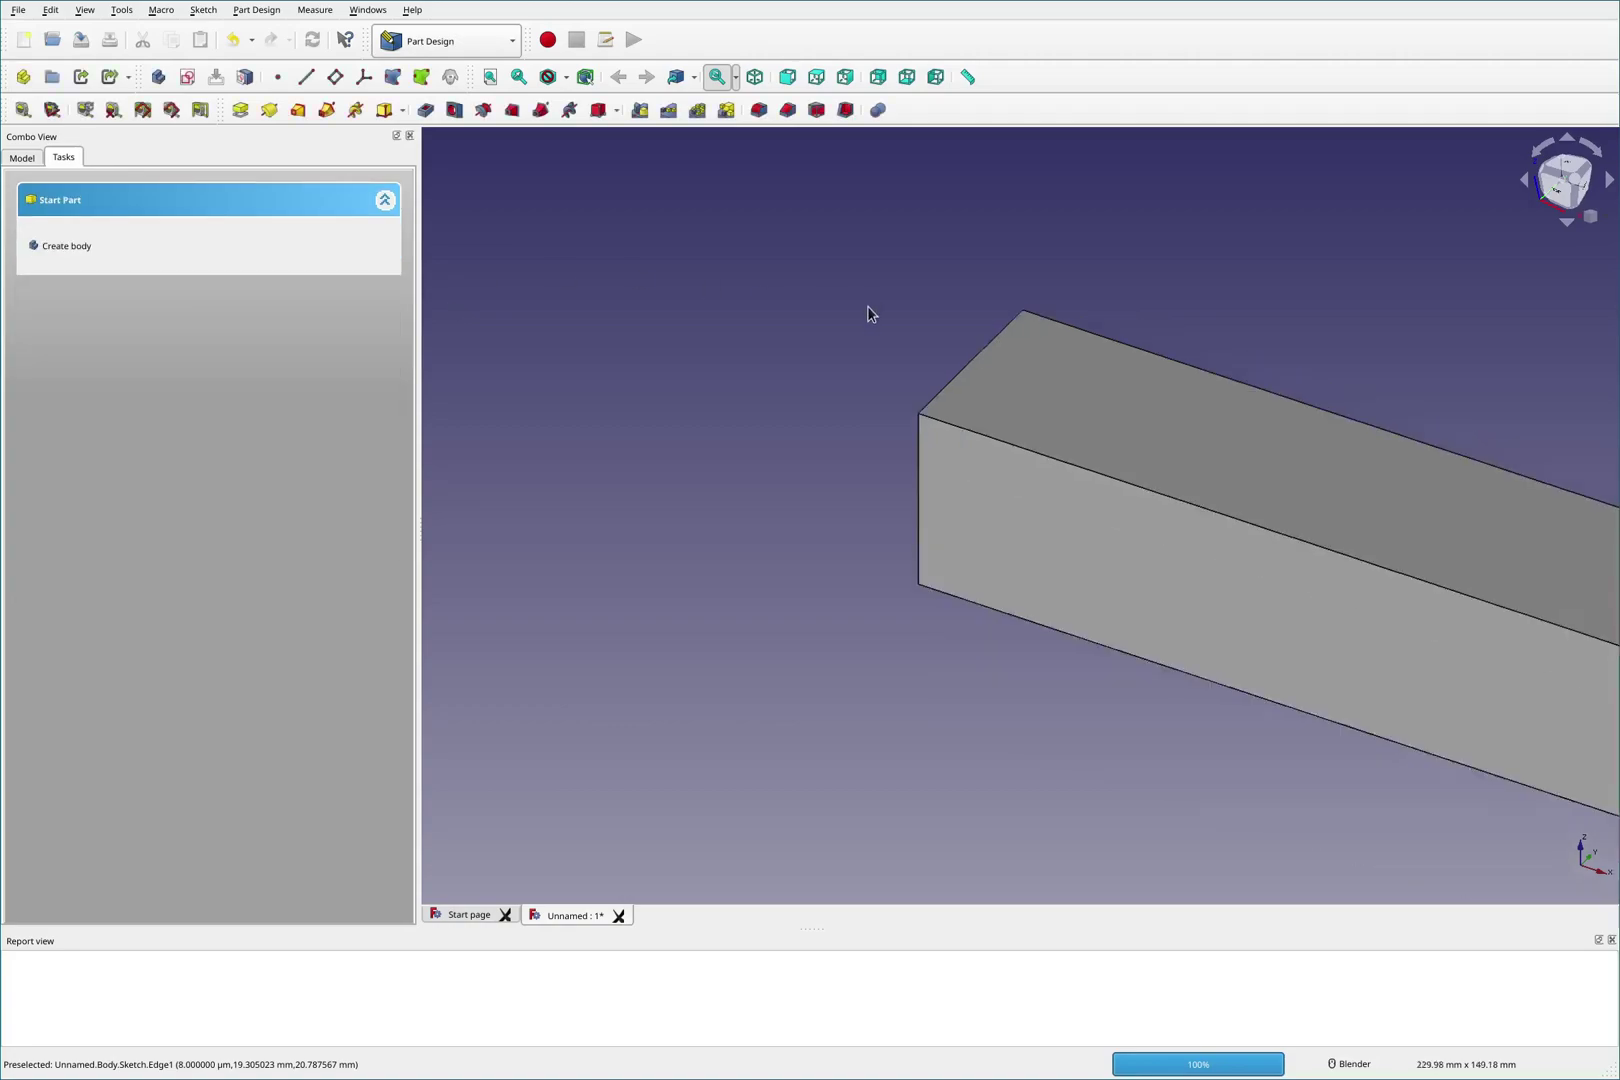
scroll(1049, 325, "up", 6)
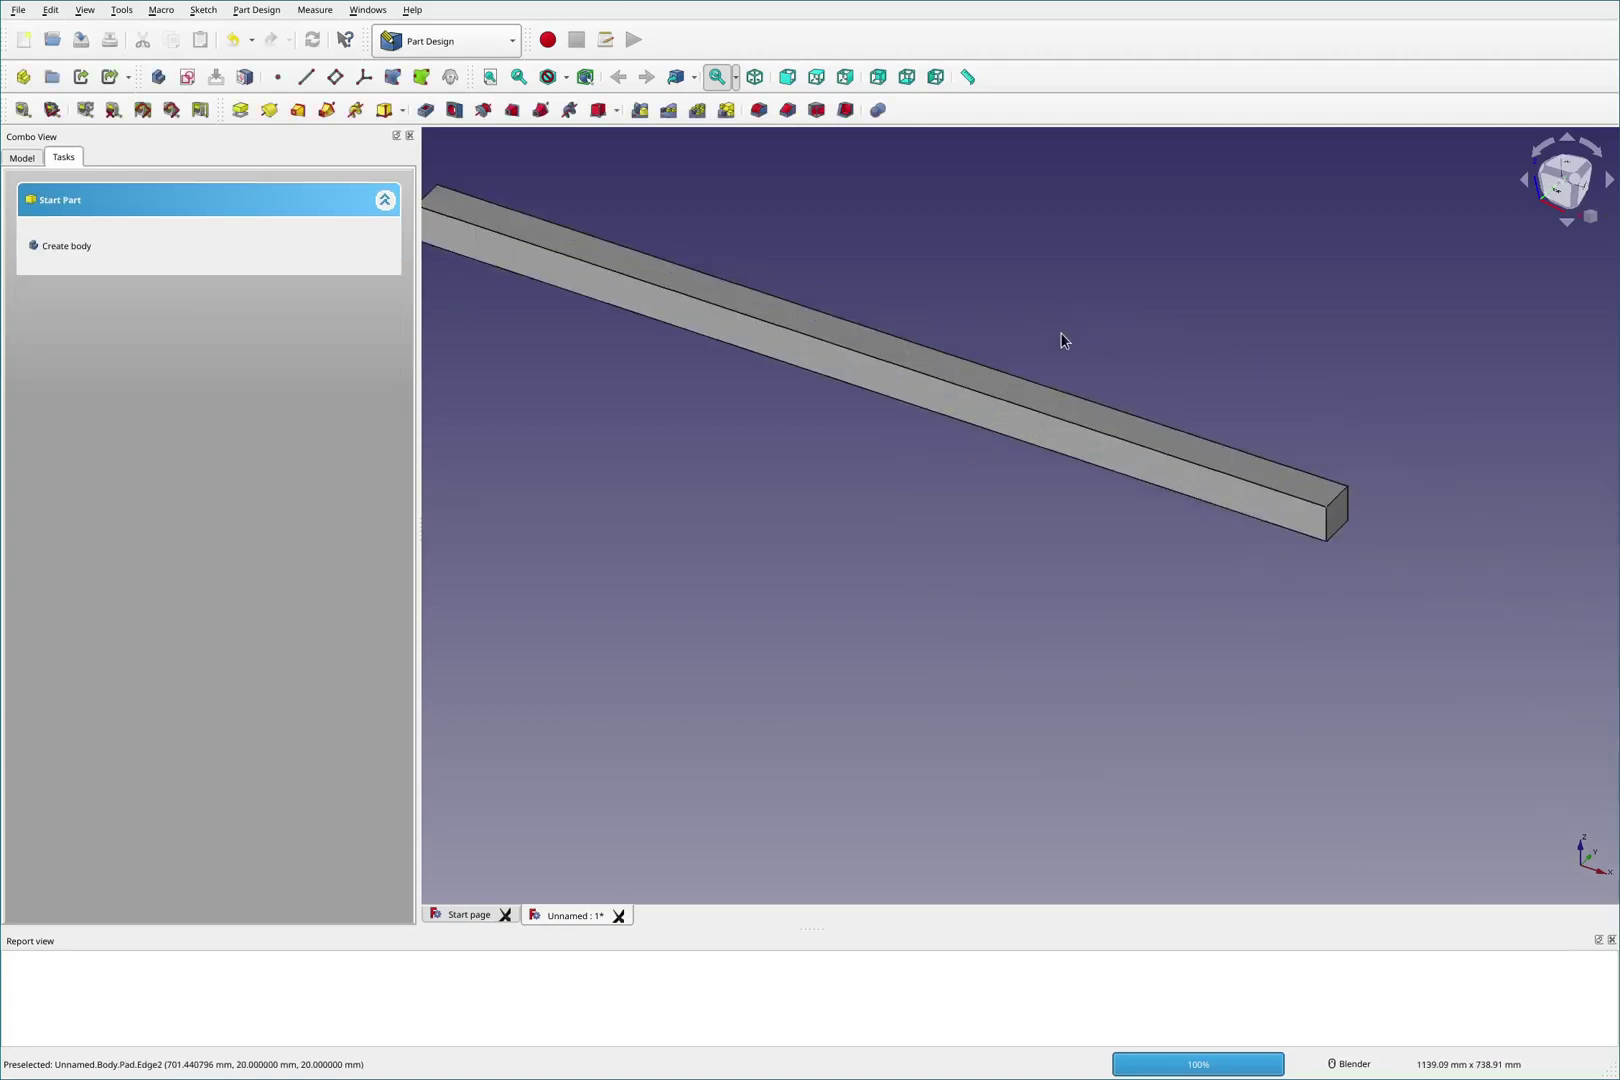
scroll(806, 268, "down", 3)
scroll(729, 230, "up", 2)
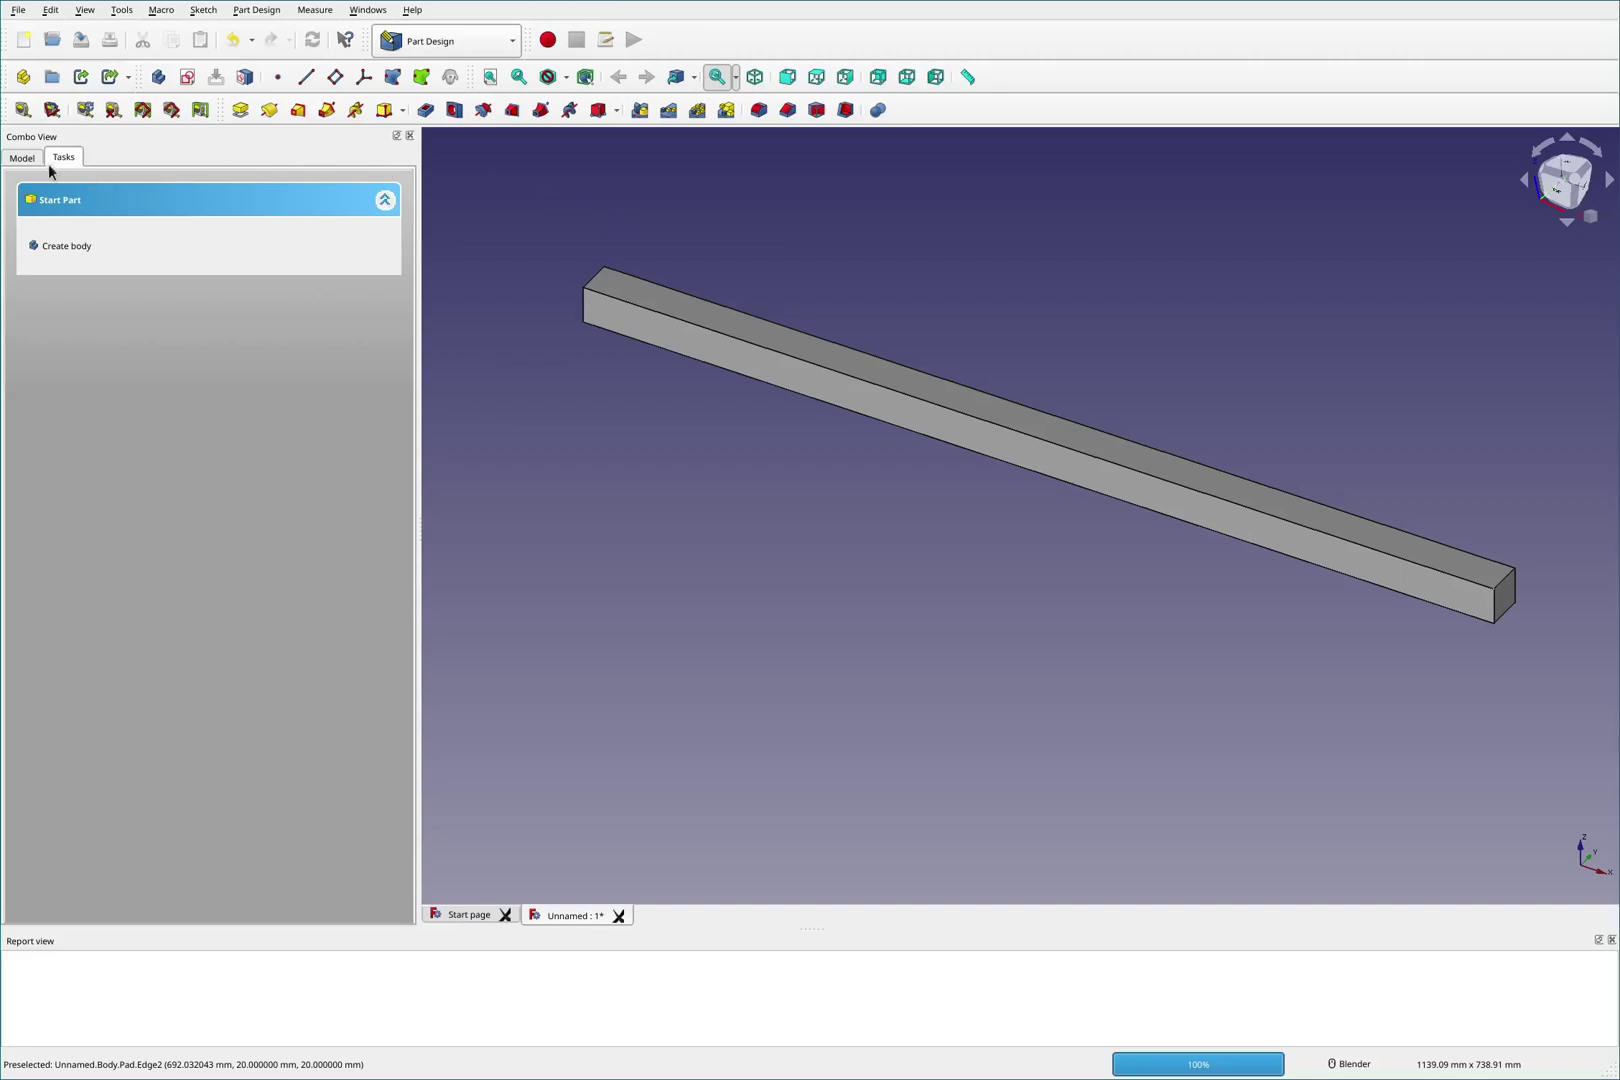
left_click(450, 40)
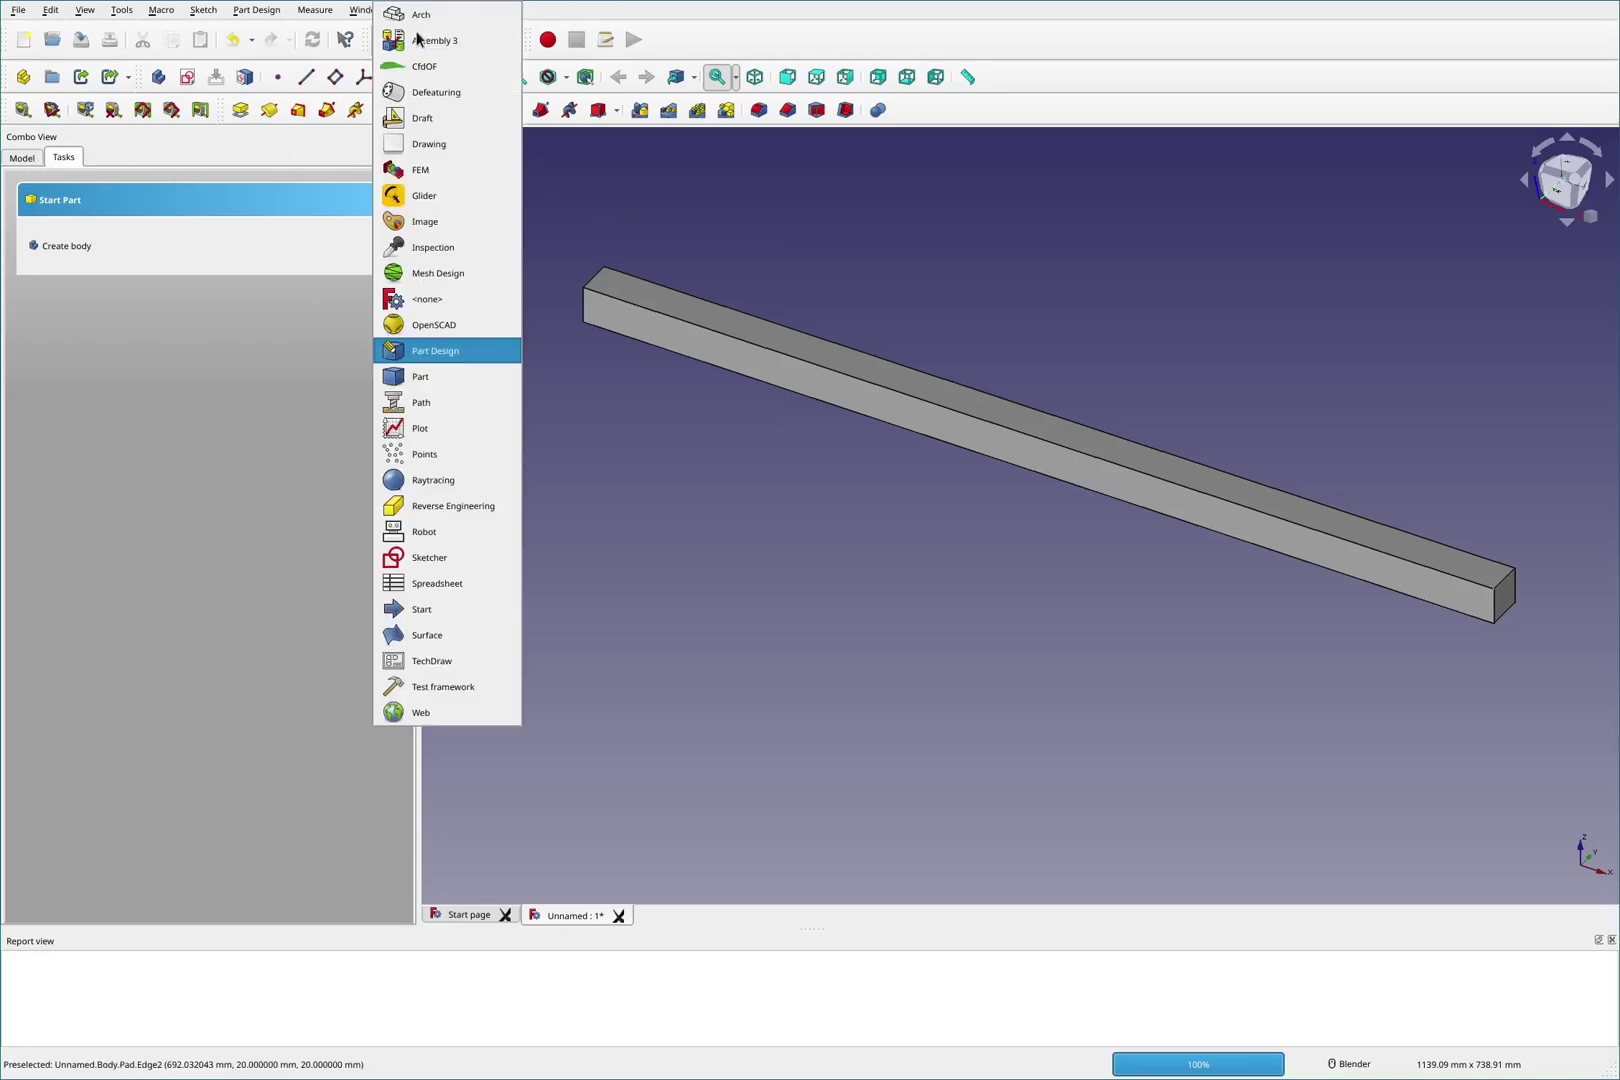
In the FEM workbench, add an Analysis with CalculiX solver and assign Steel-Generic solid material.
left_click(428, 170)
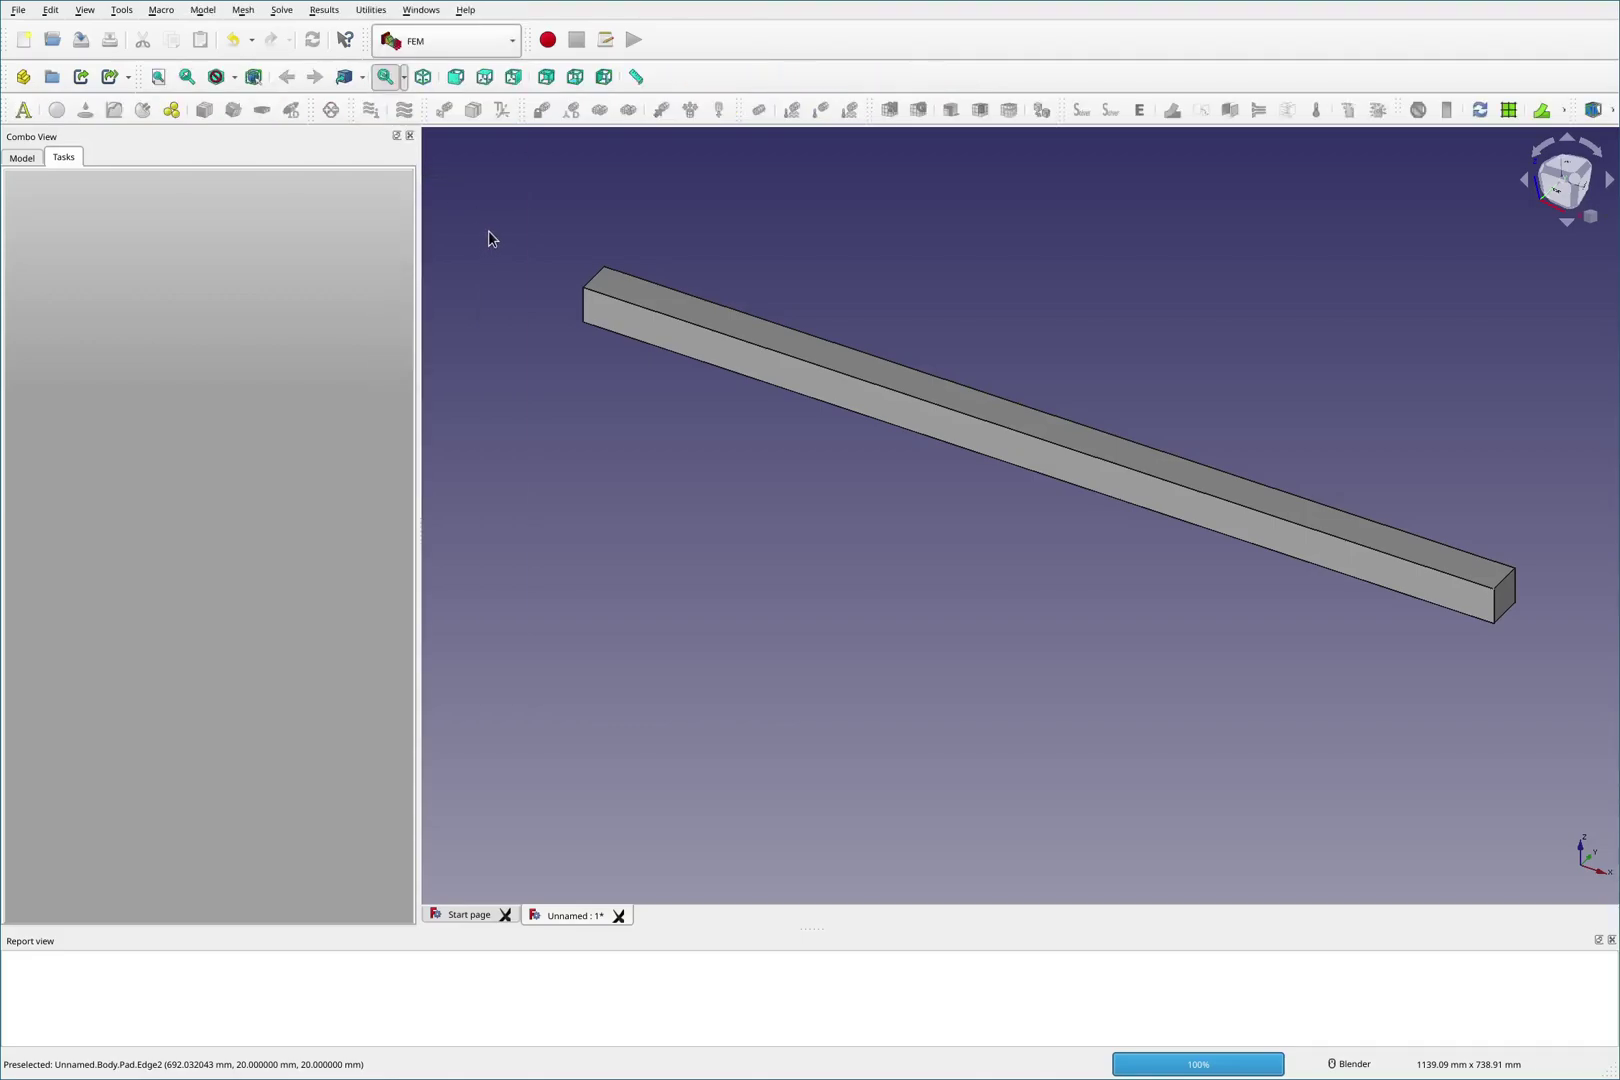
left_click(22, 157)
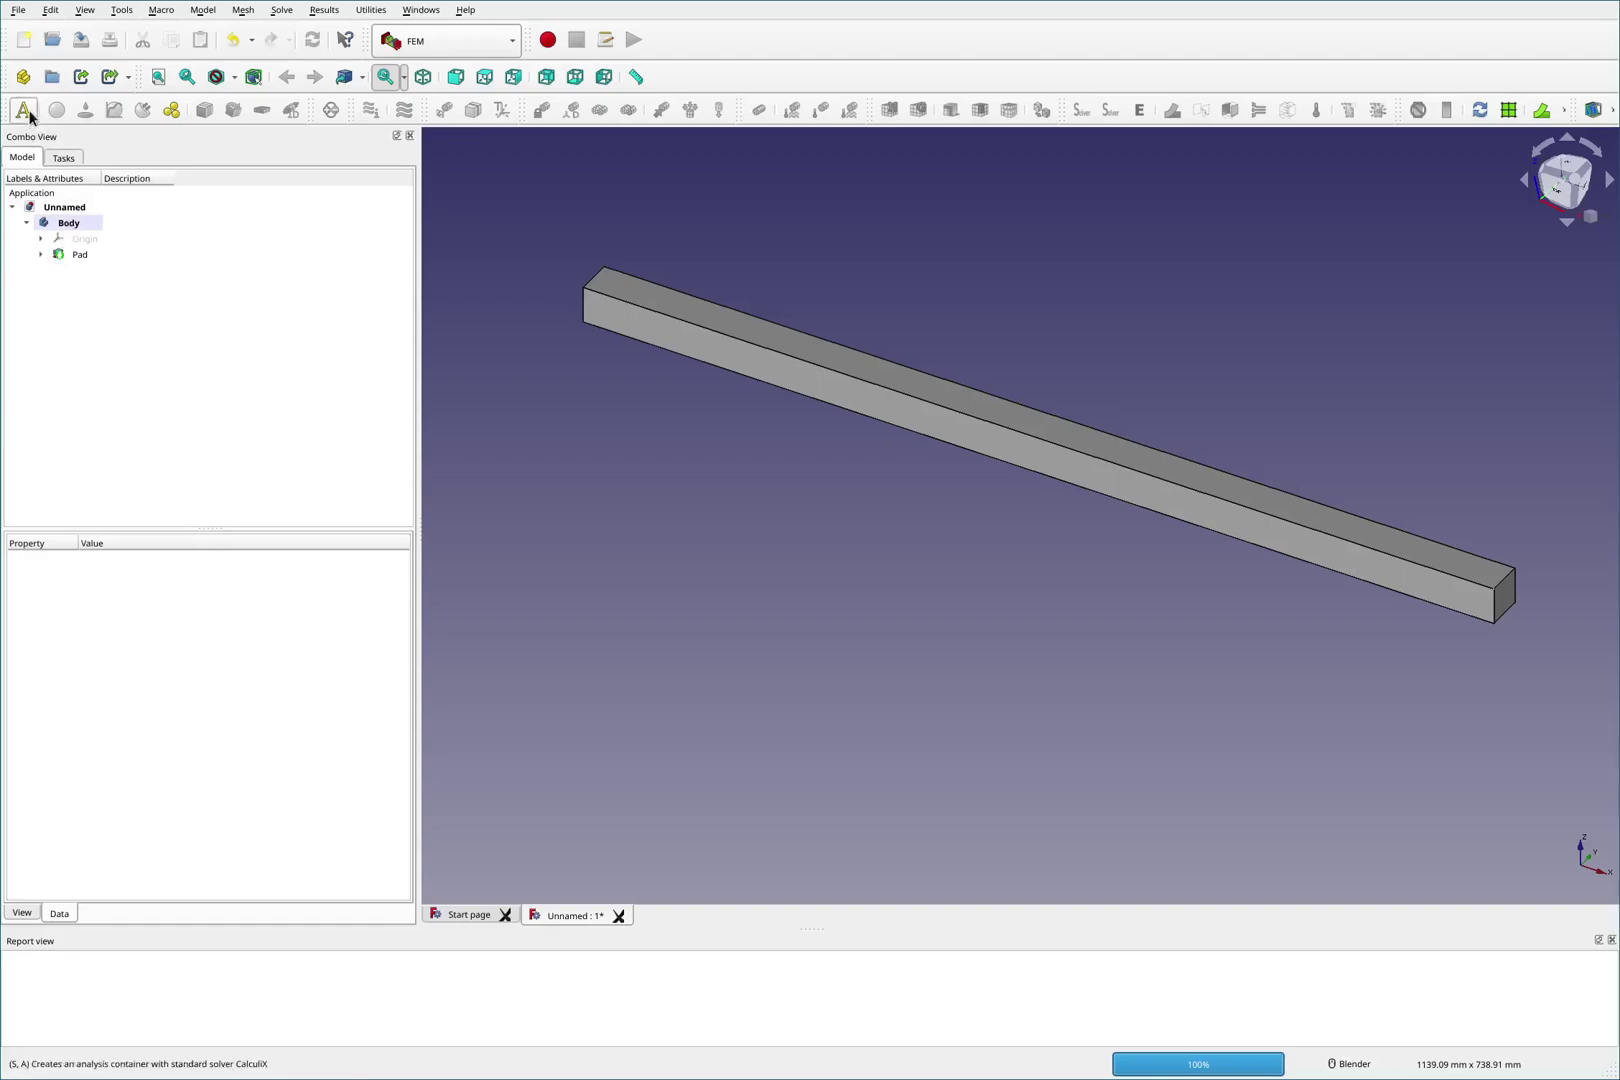
left_click(23, 110)
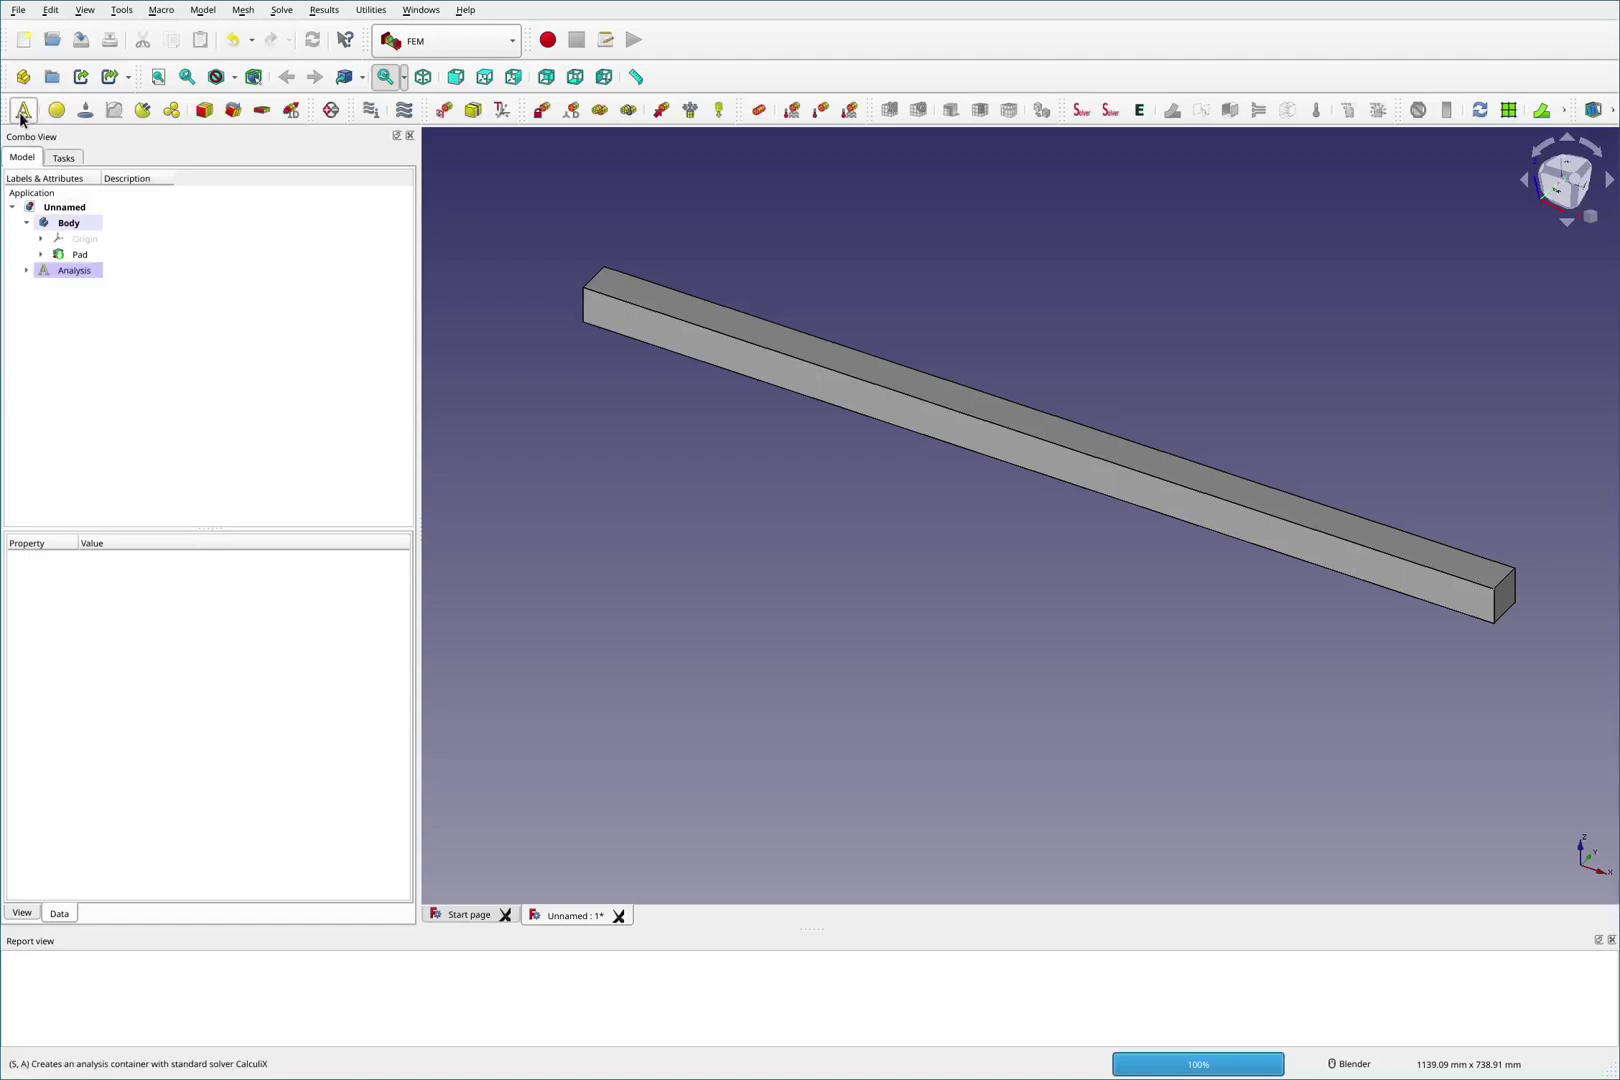
left_click(26, 271)
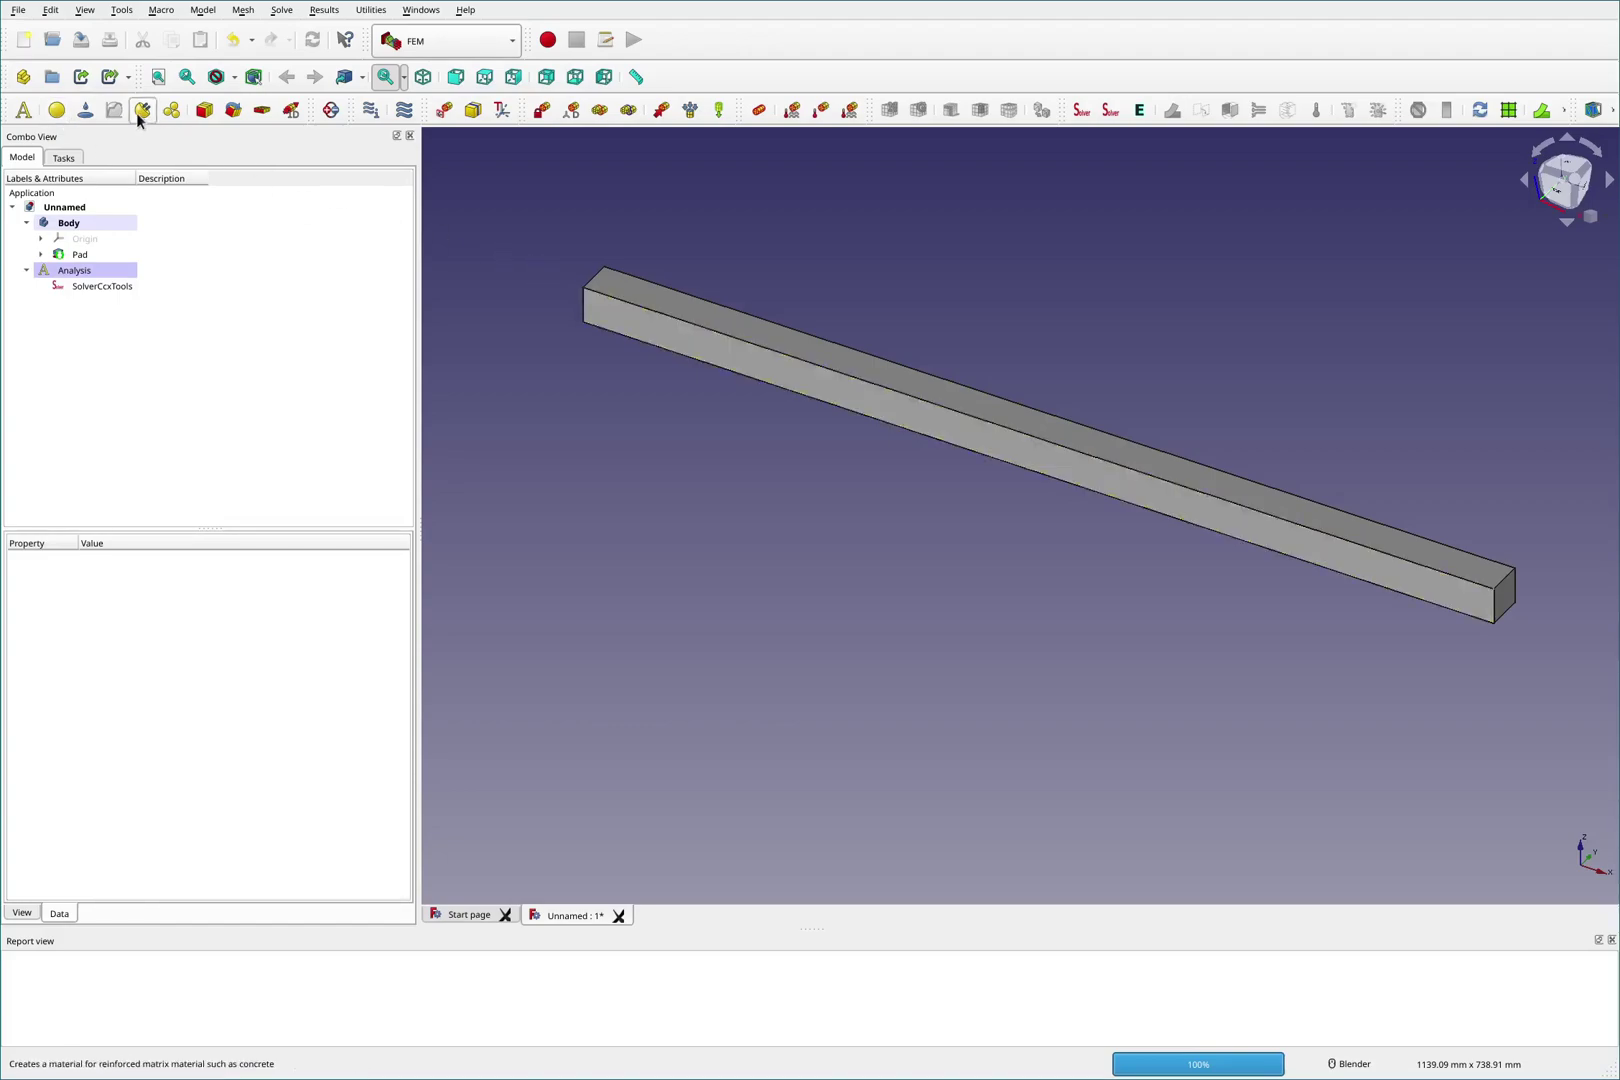
left_click(59, 113)
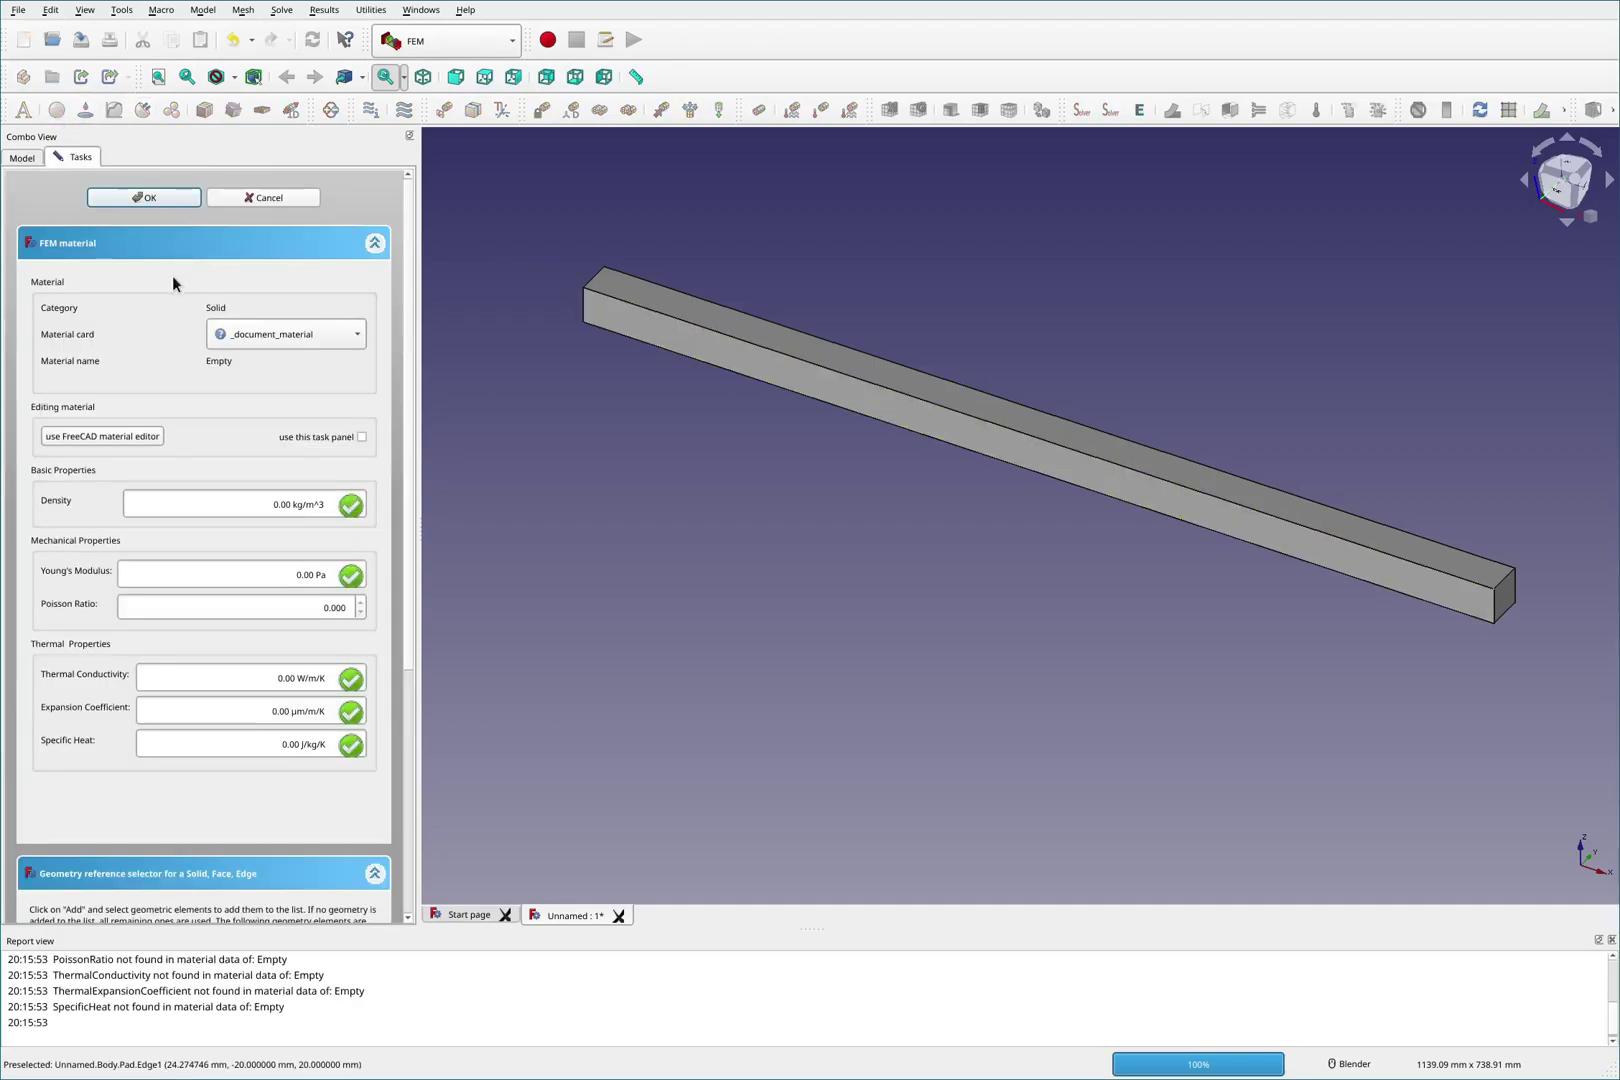
left_click(271, 337)
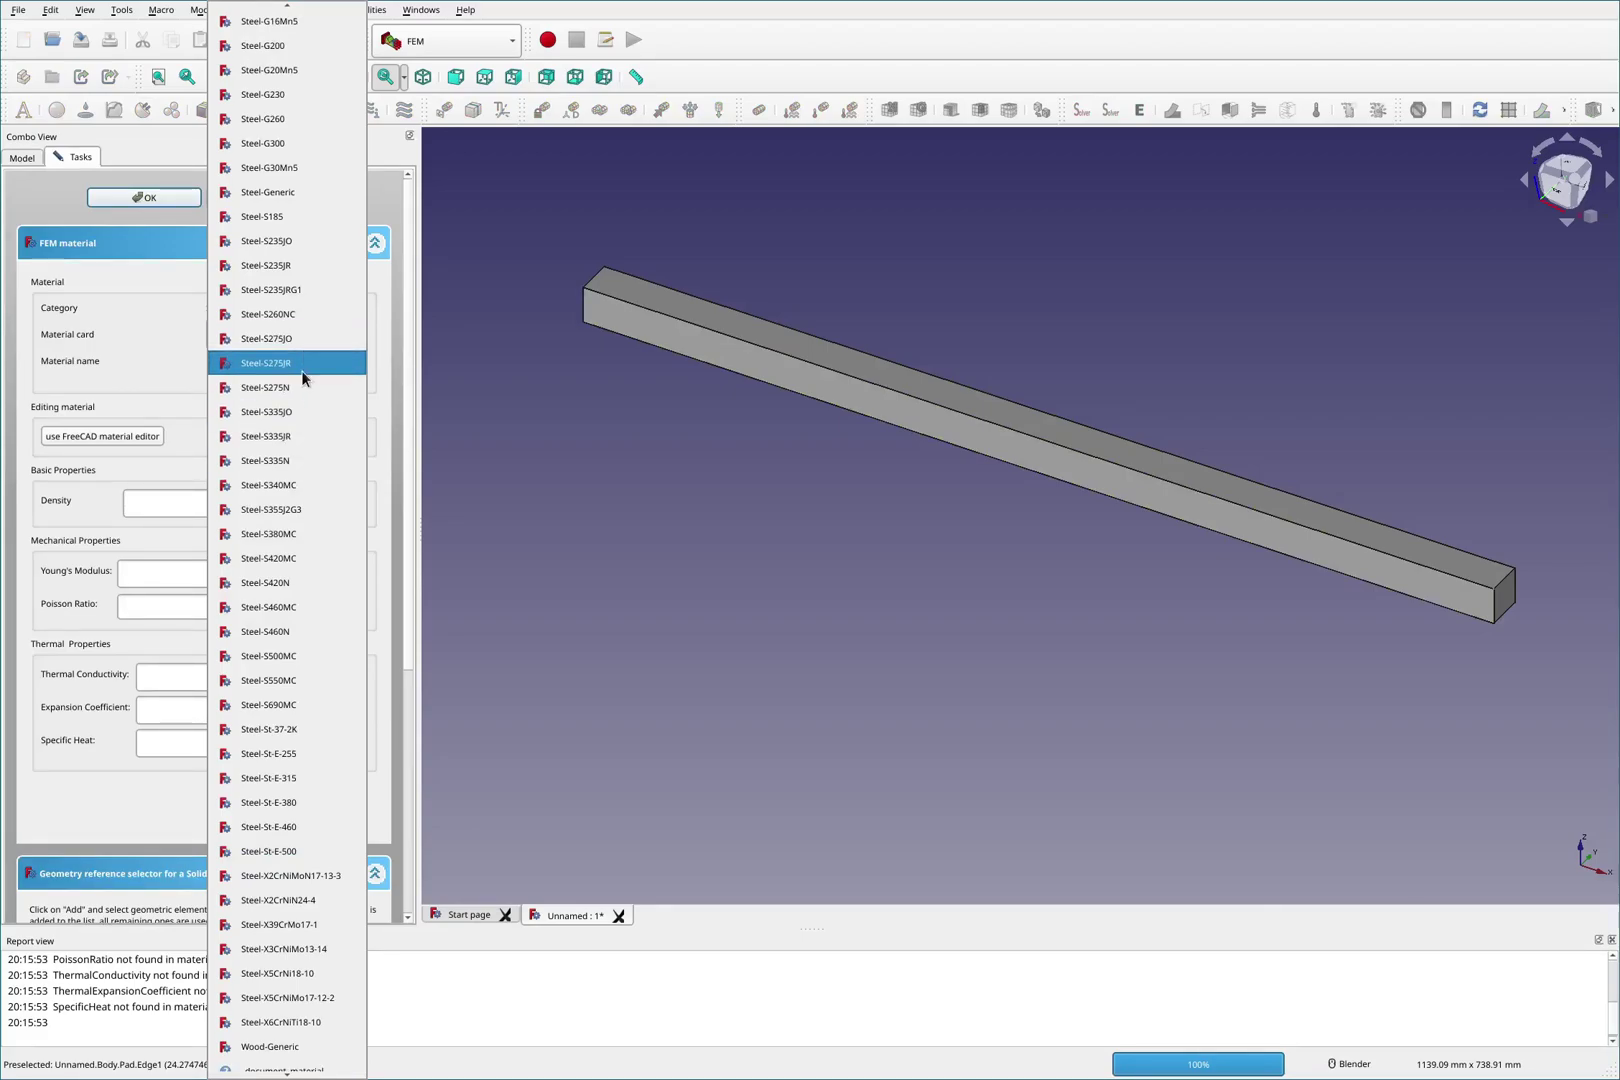
left_click(268, 193)
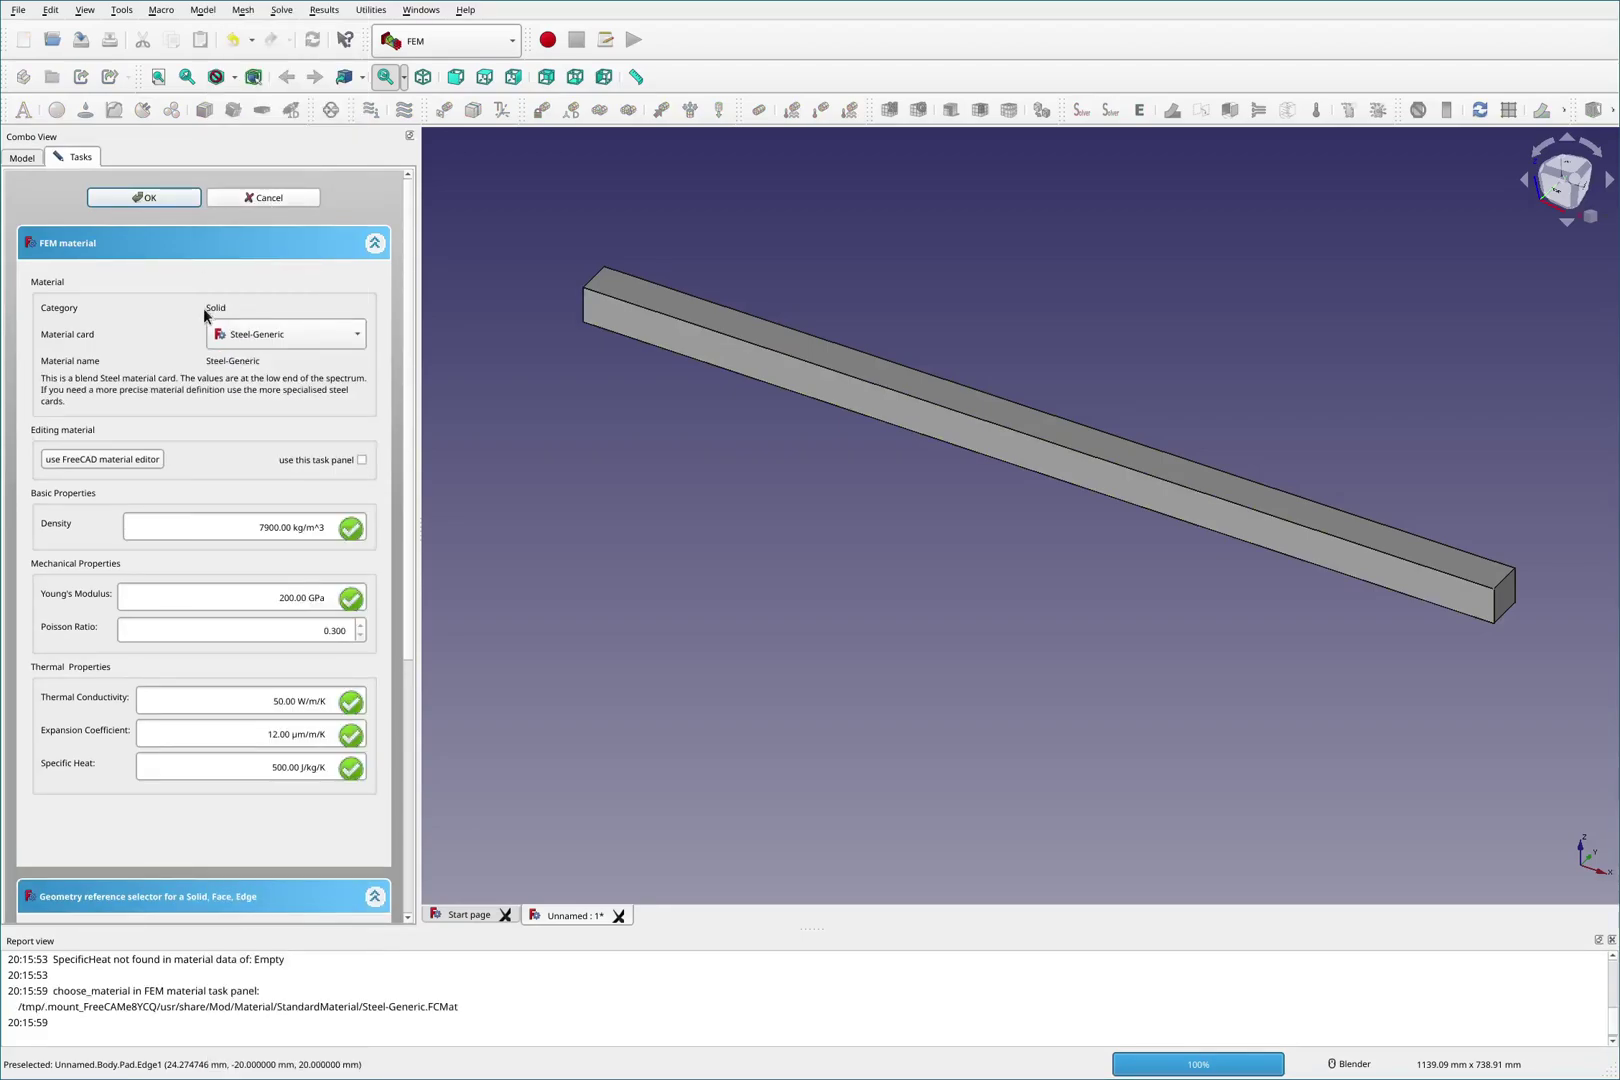
left_click(148, 199)
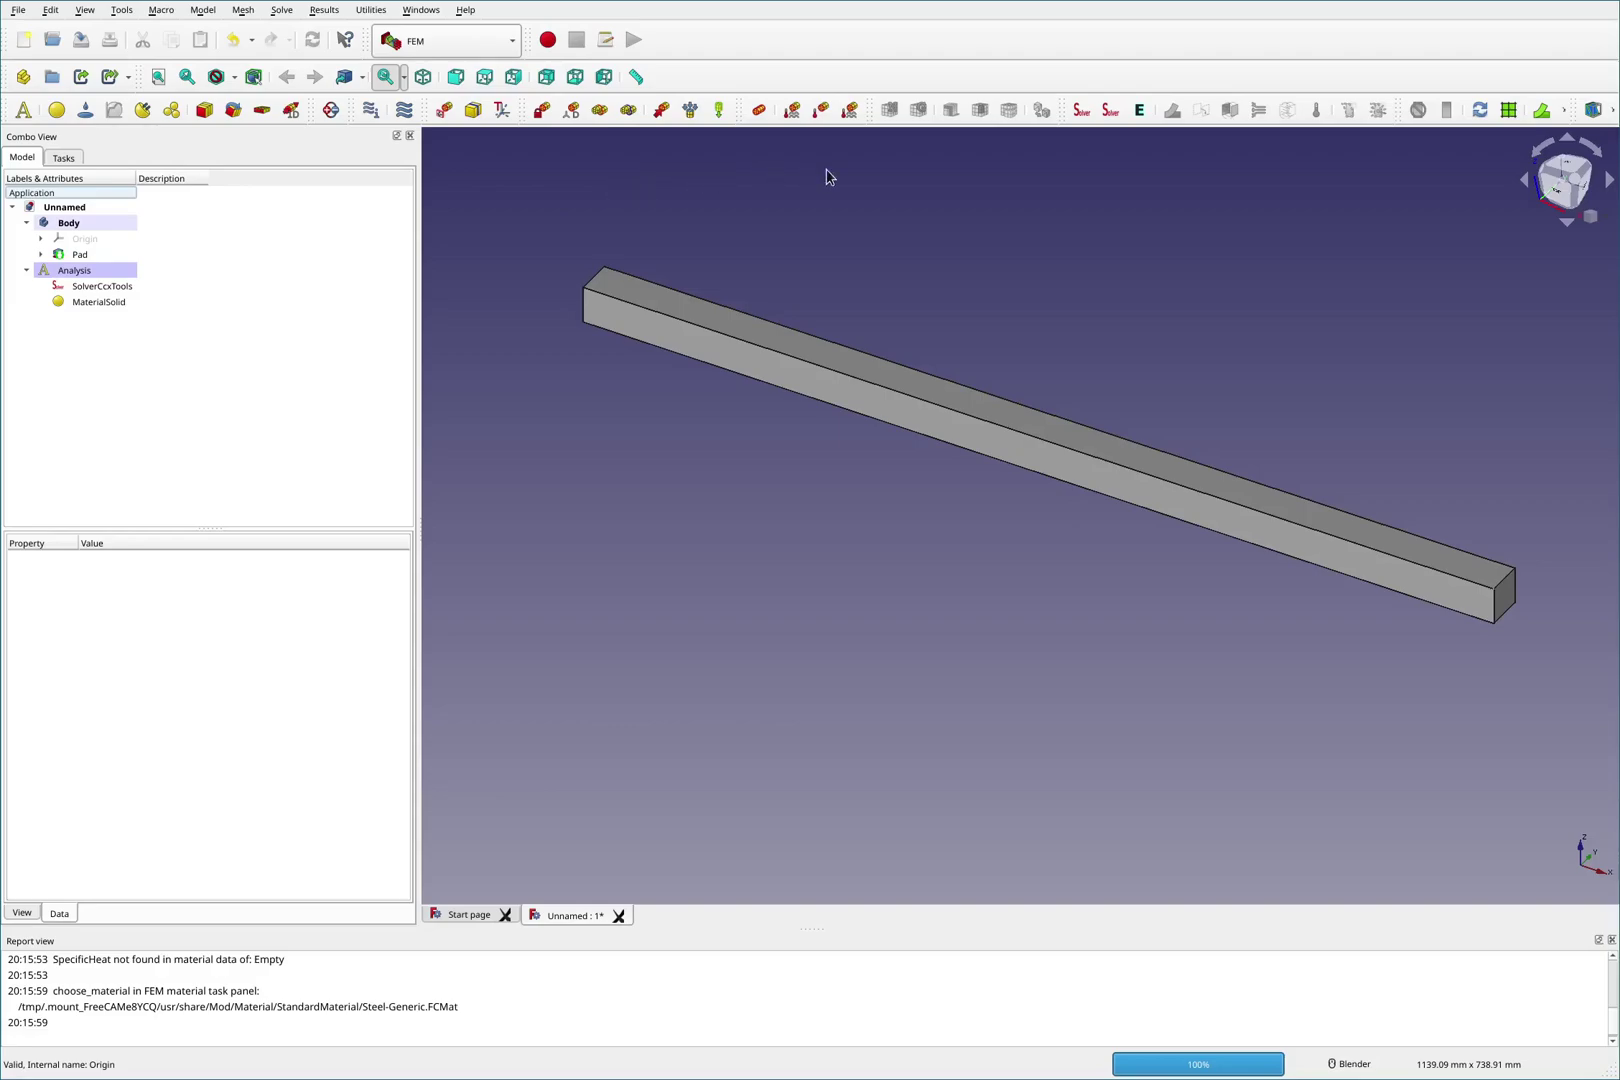
Add a Fixed constraint on the beam's near end face (Pad:Face5).
left_click(540, 117)
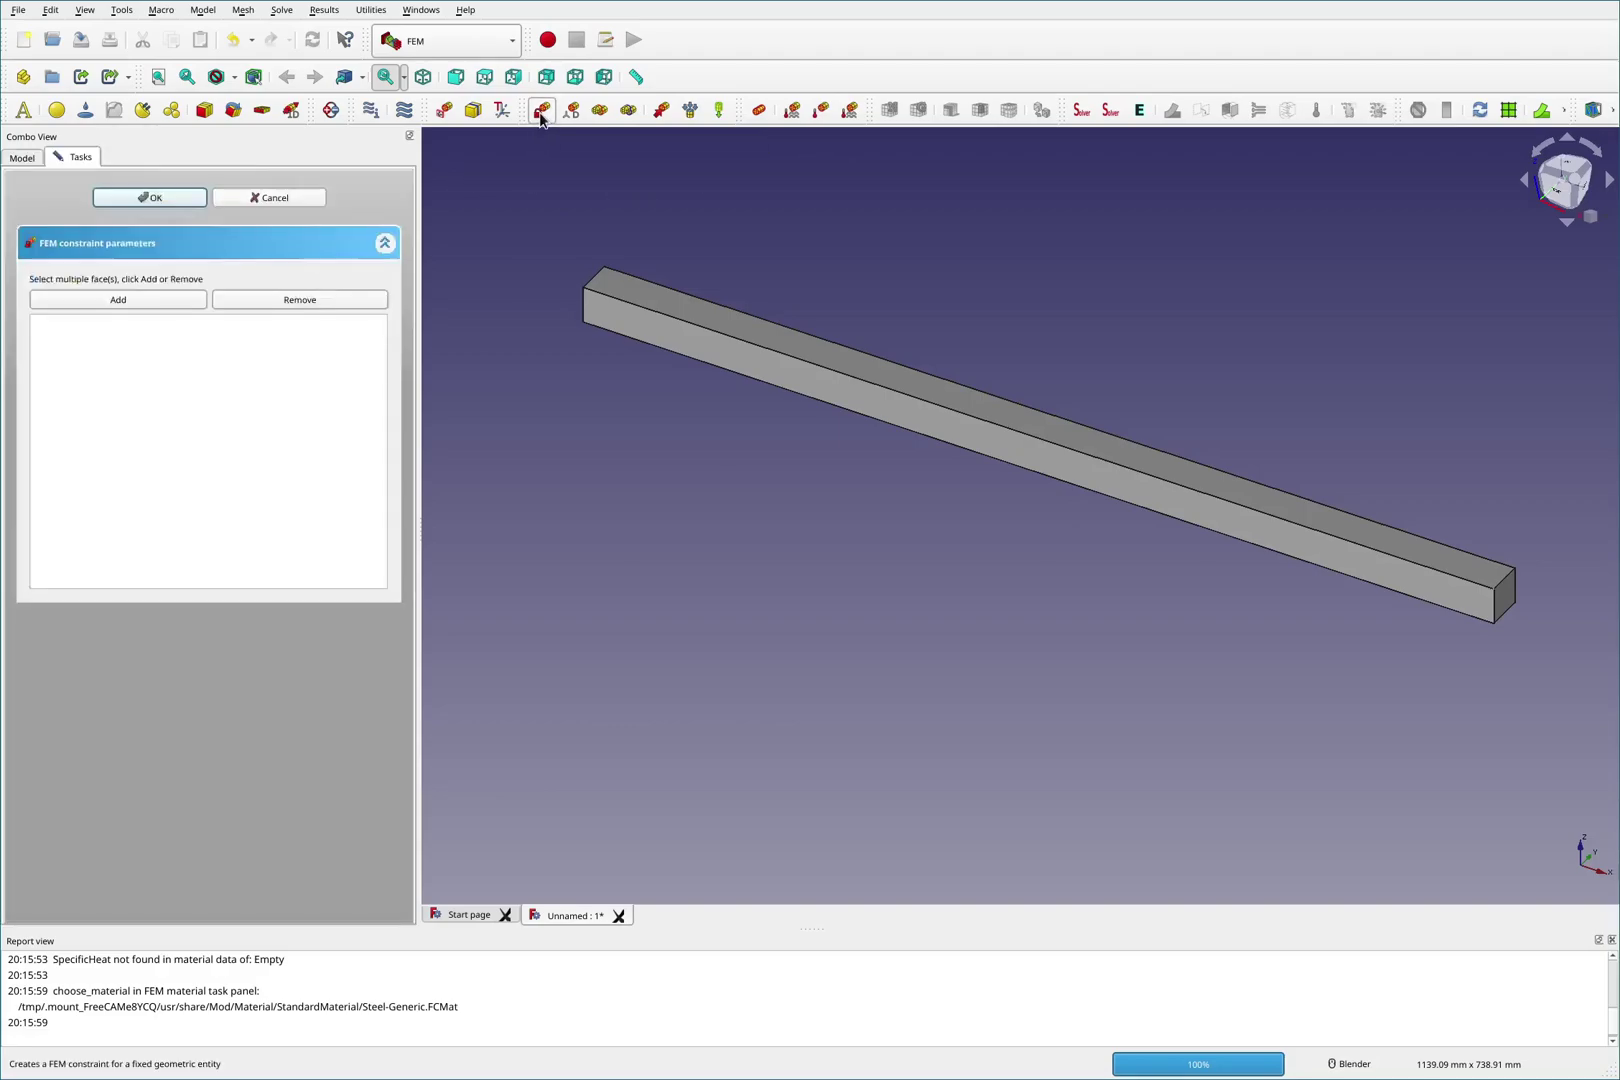
middle_click_drag(622, 282, 829, 401)
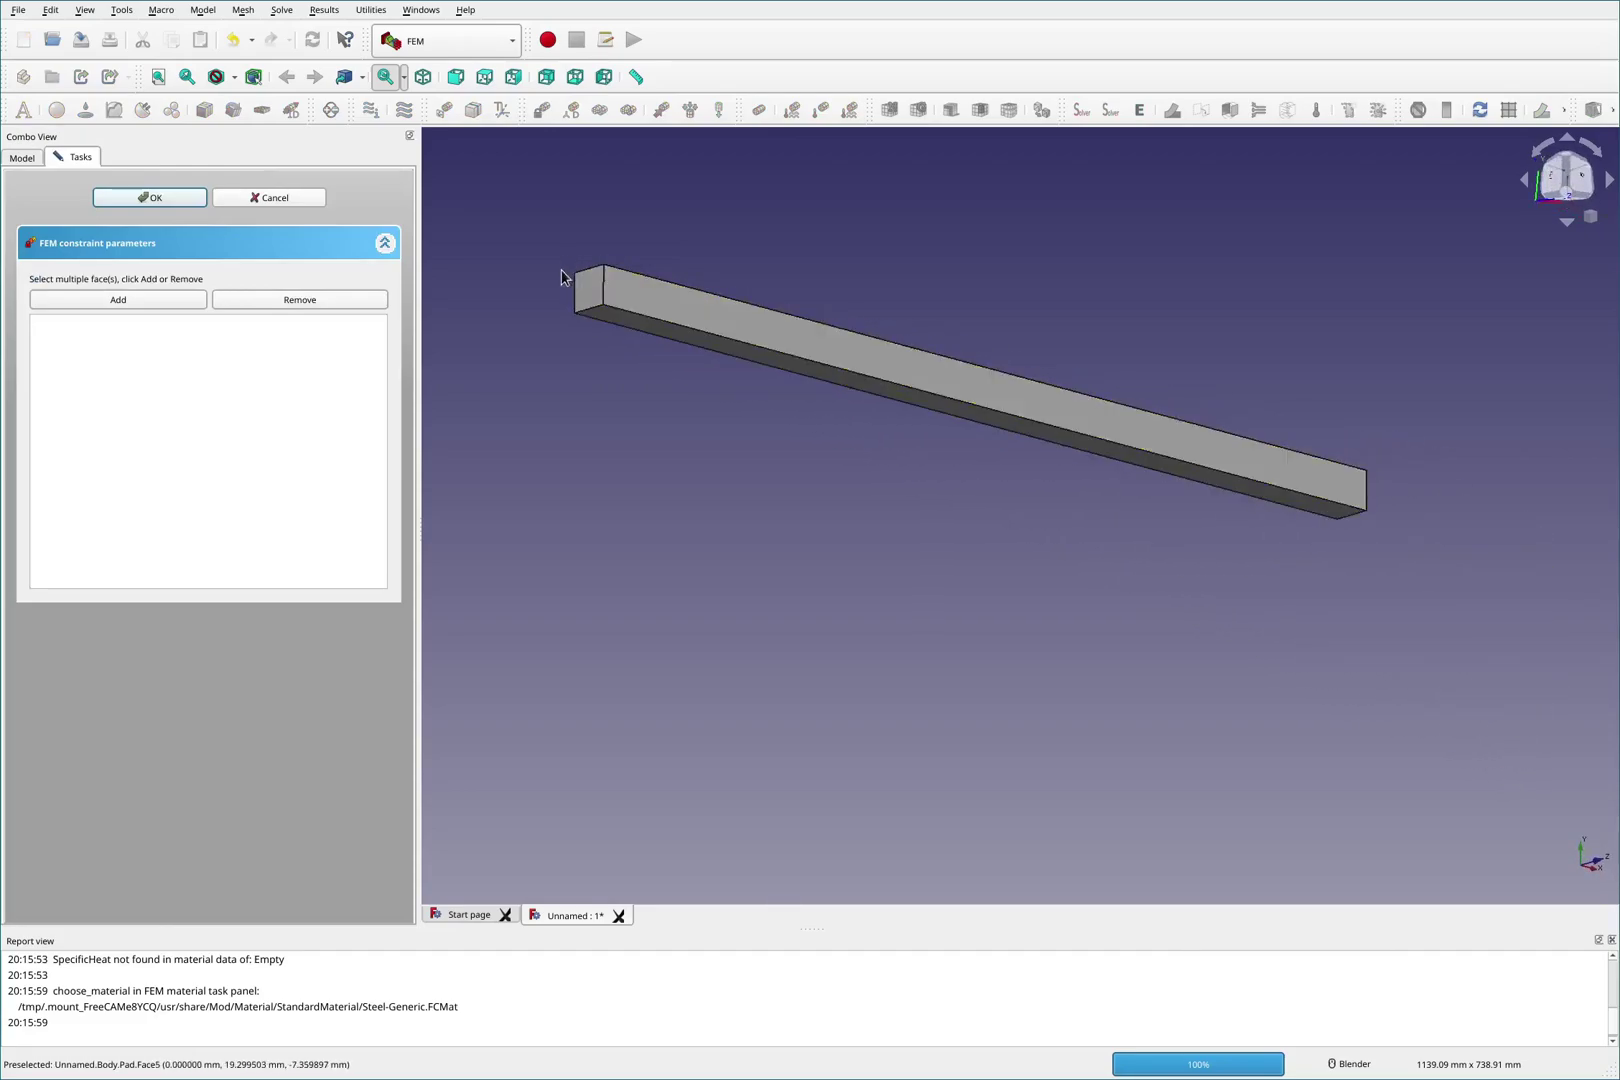
left_click(588, 289)
left_click(109, 299)
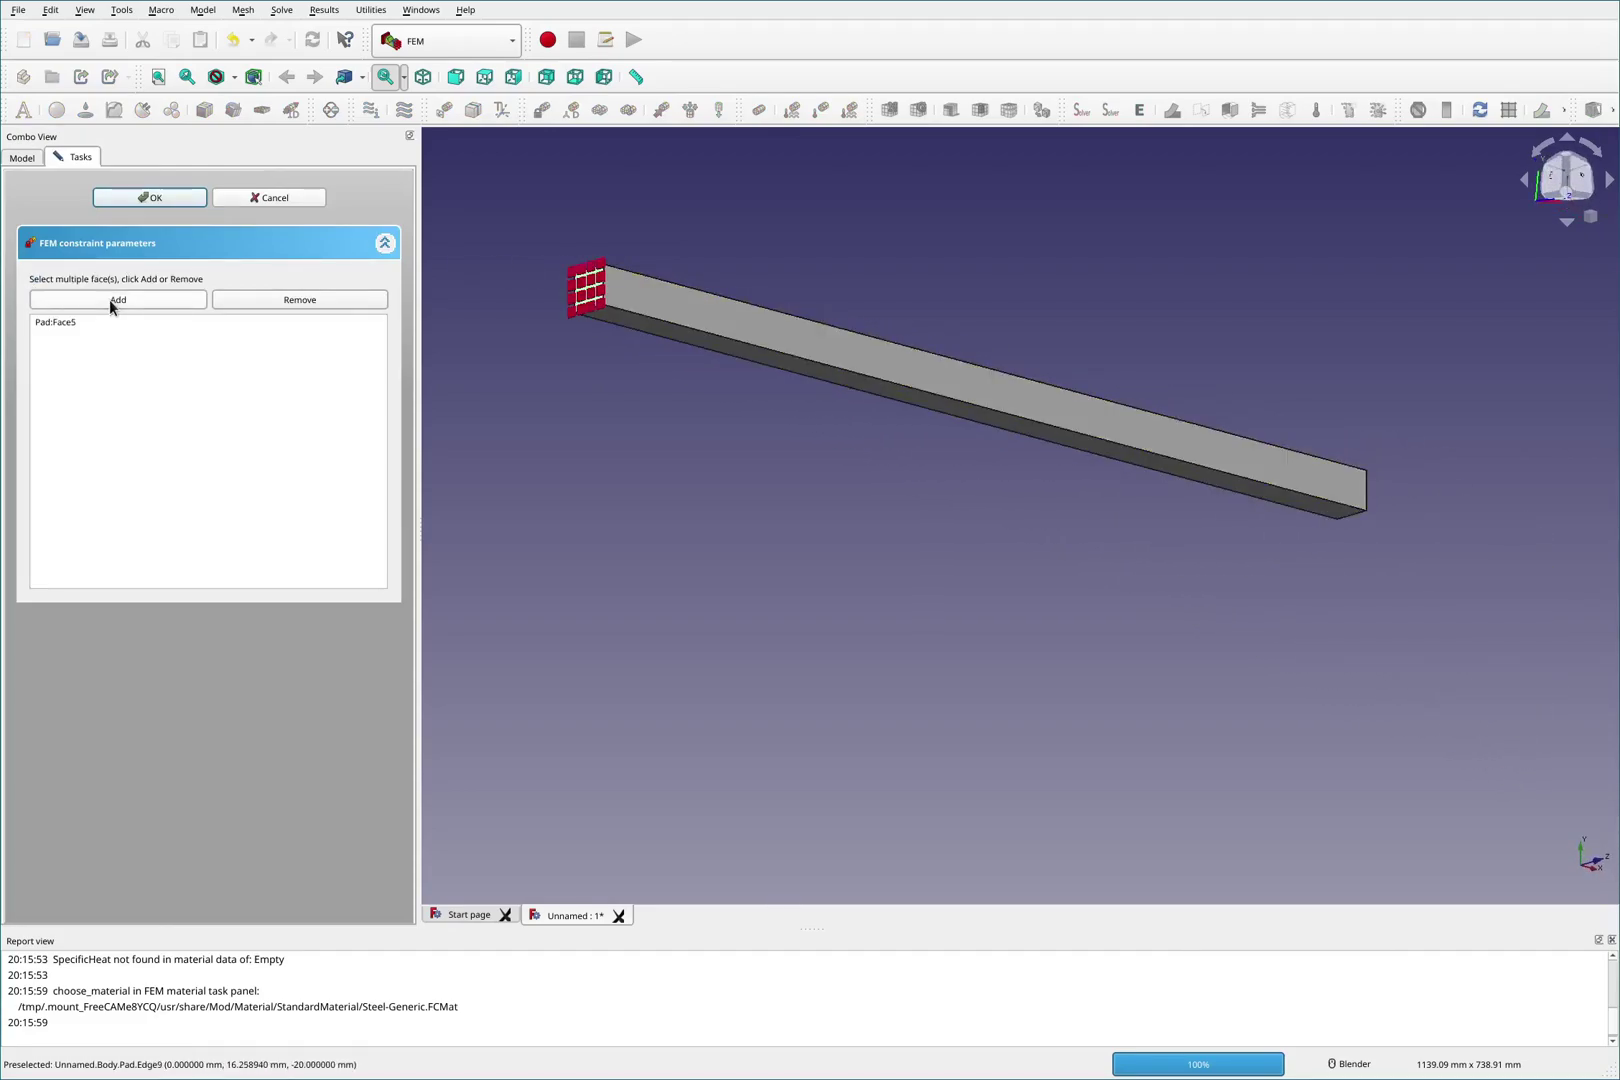
left_click(140, 199)
middle_click_drag(517, 238, 728, 208)
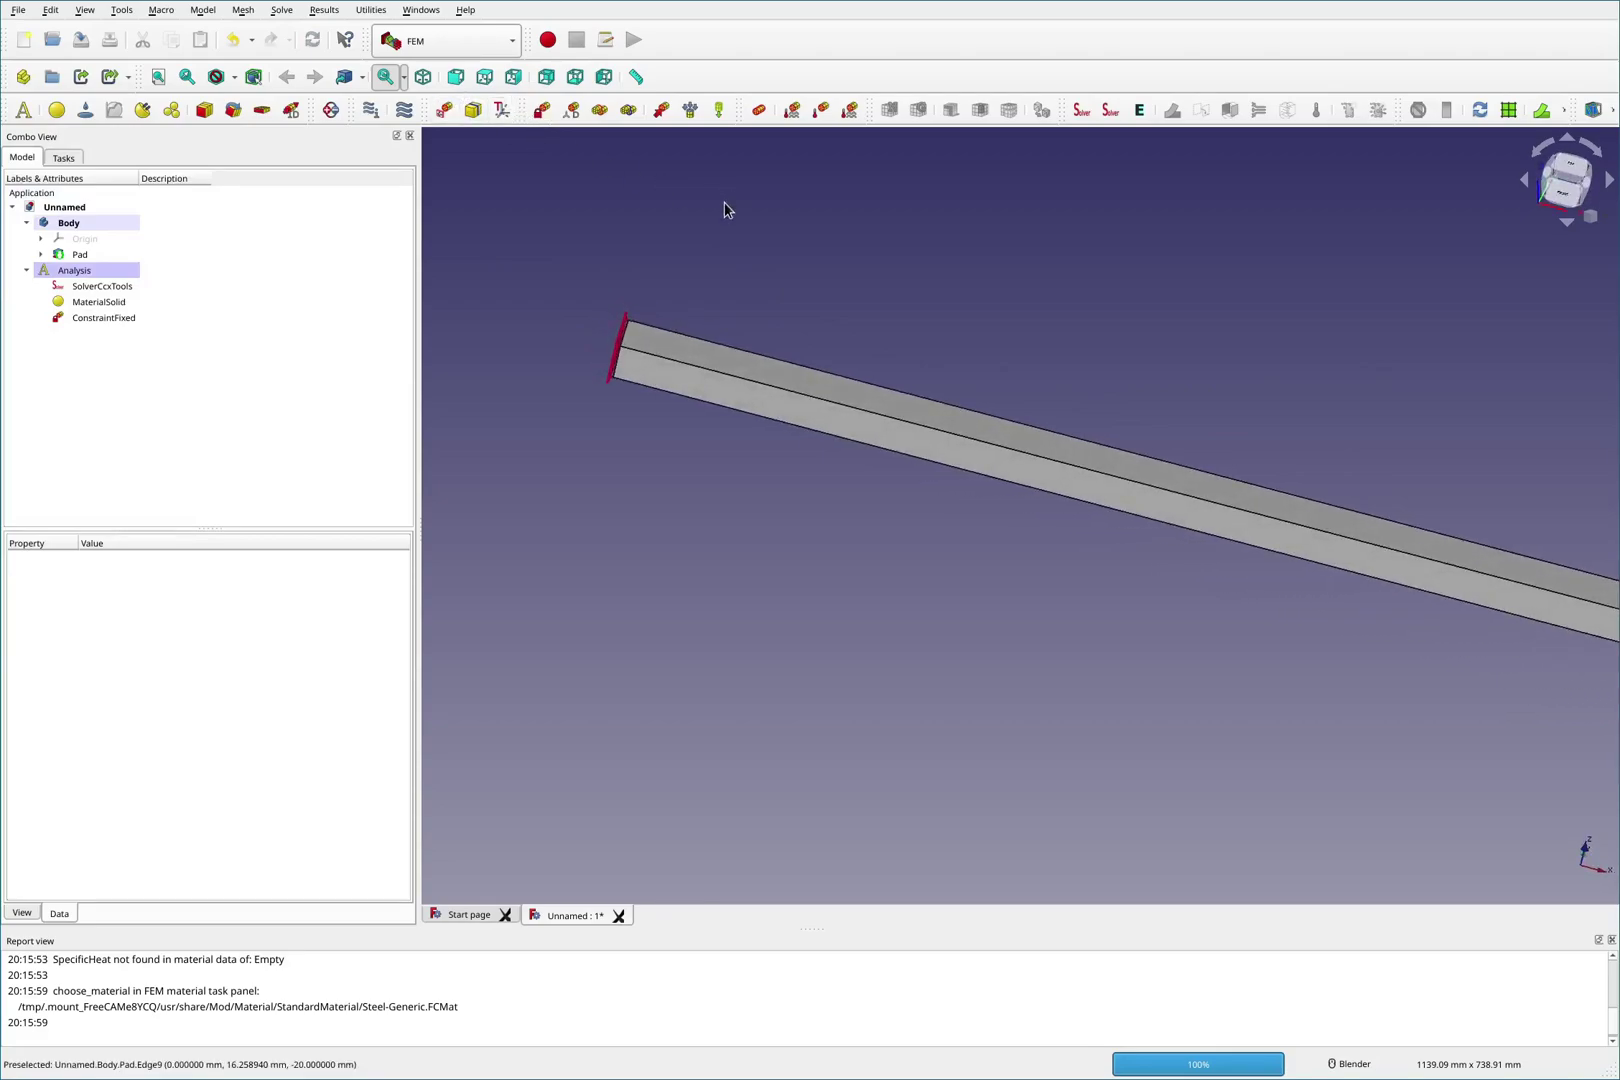
Start a Force constraint on the beam's free end face (Pad:Face6).
left_click(661, 110)
scroll(571, 361, "down", 5)
scroll(879, 427, "up", 4)
middle_click_drag(879, 427, 760, 458)
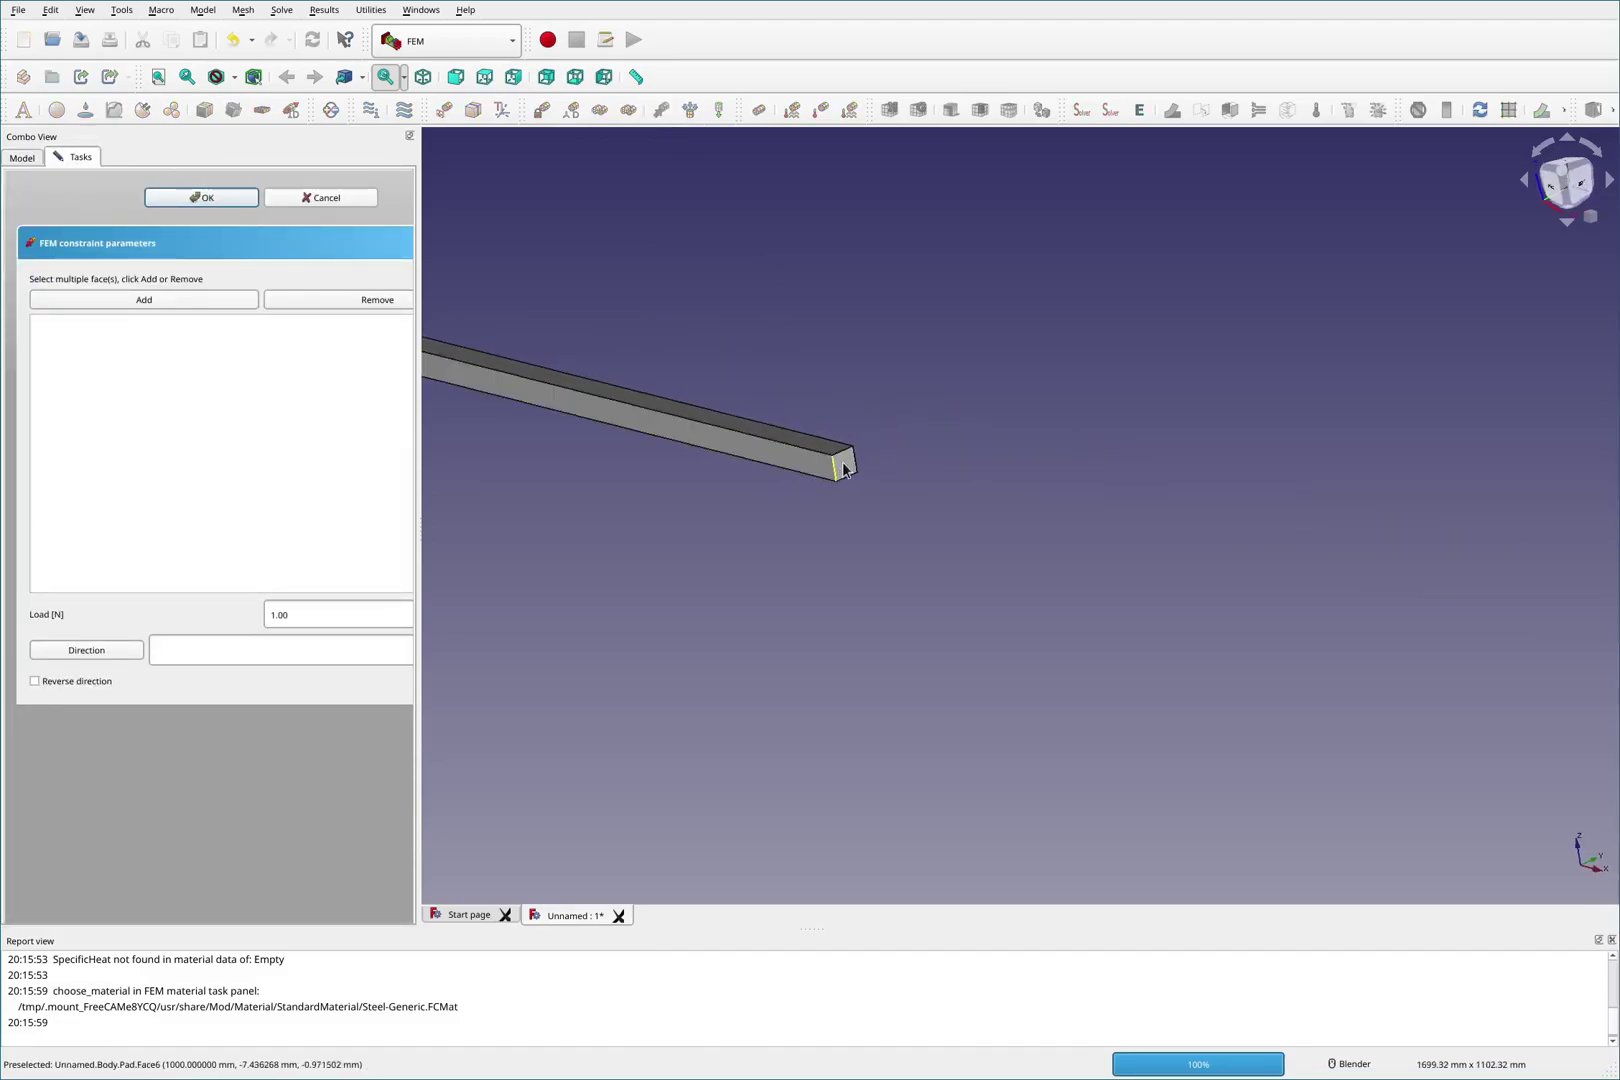
left_click(846, 466)
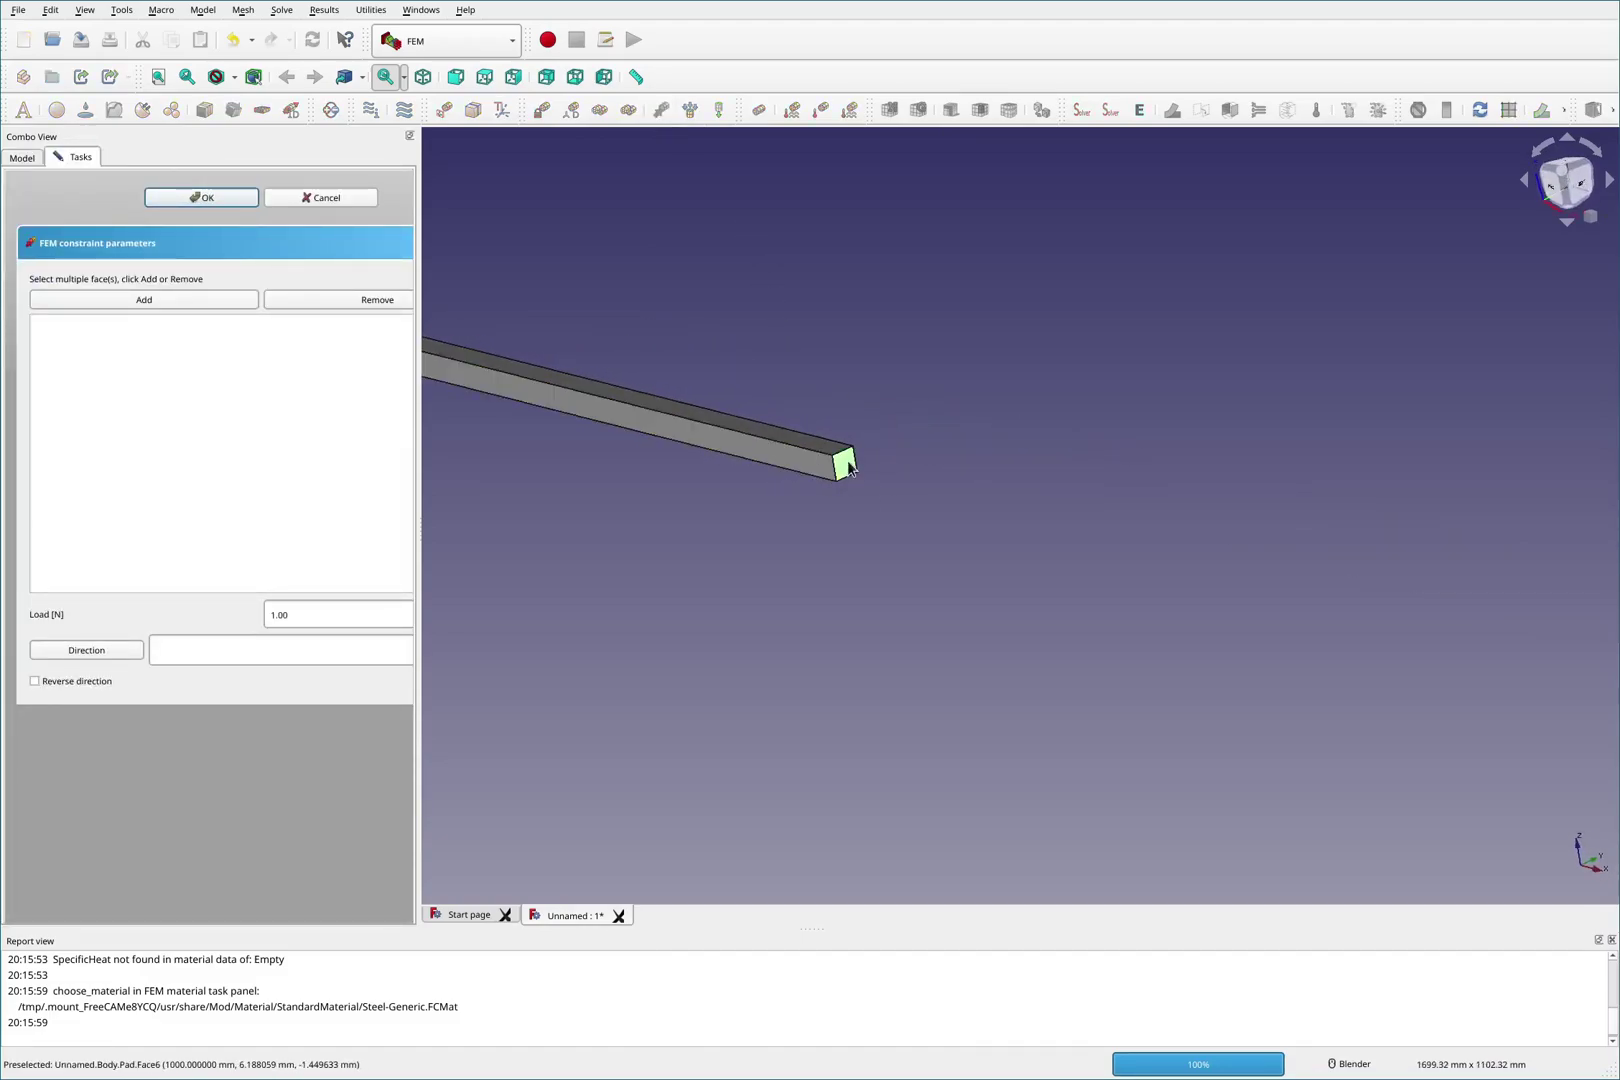
left_click(213, 300)
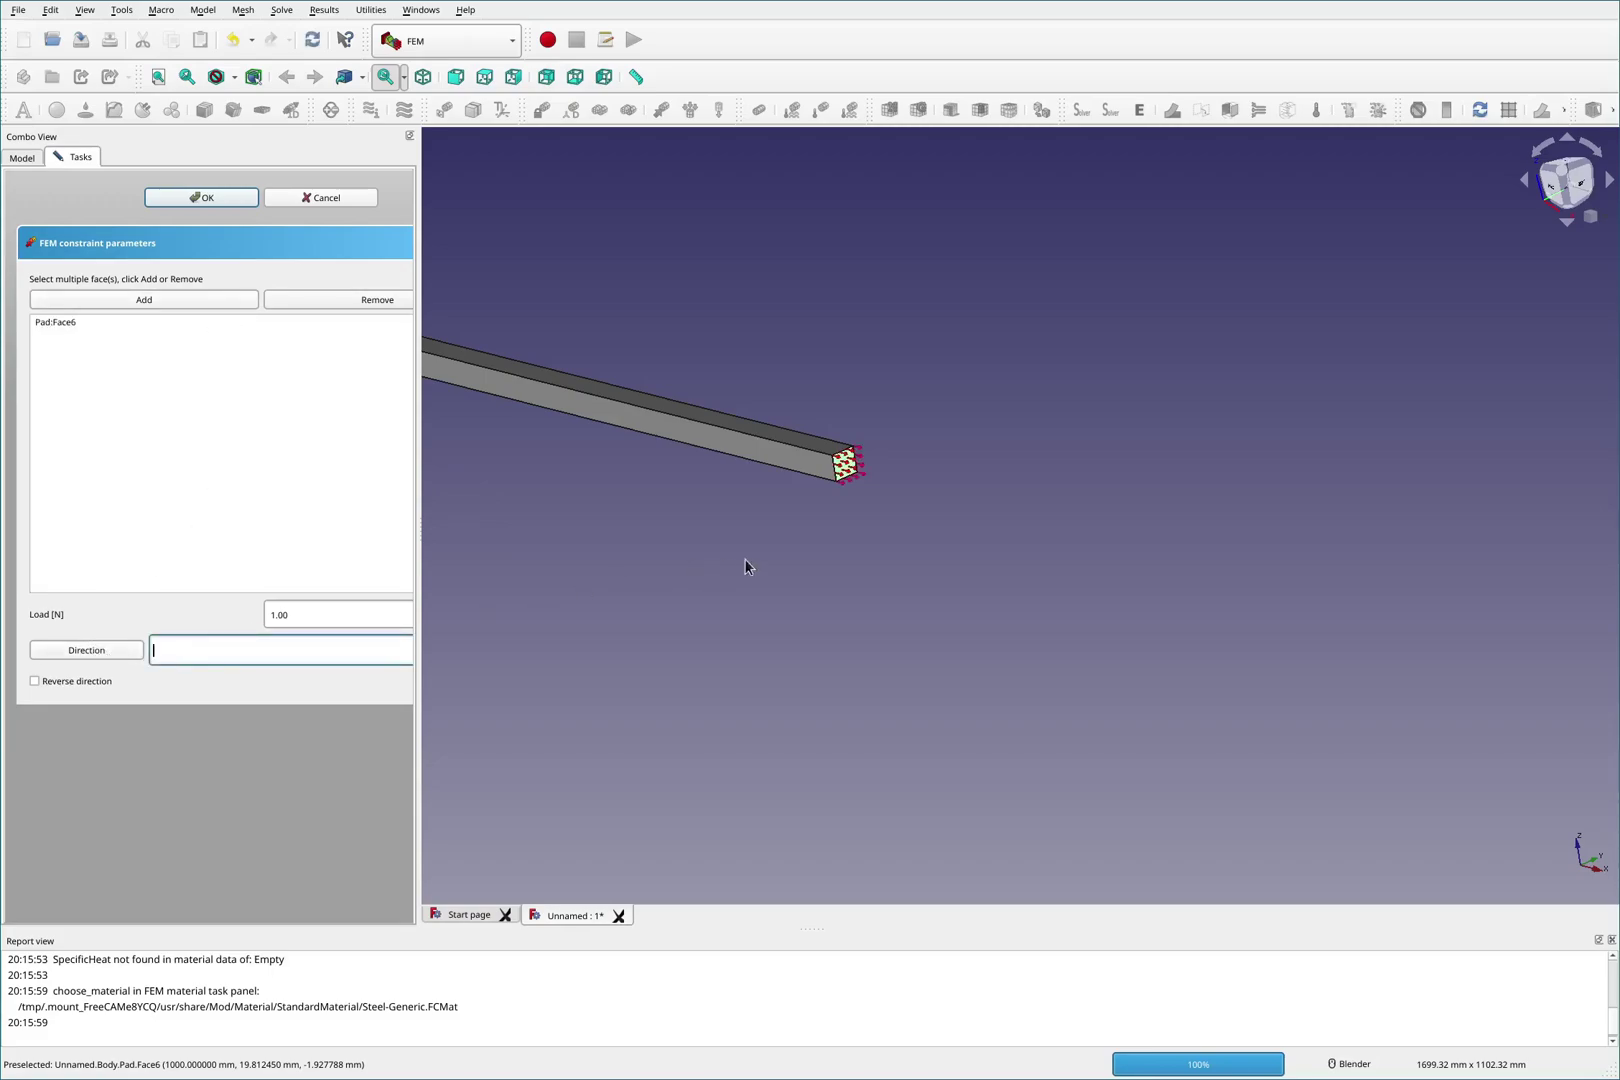
Direct the force along vertical edge Pad:Edge12 with a value of 10000, then confirm.
scroll(853, 445, "up", 4)
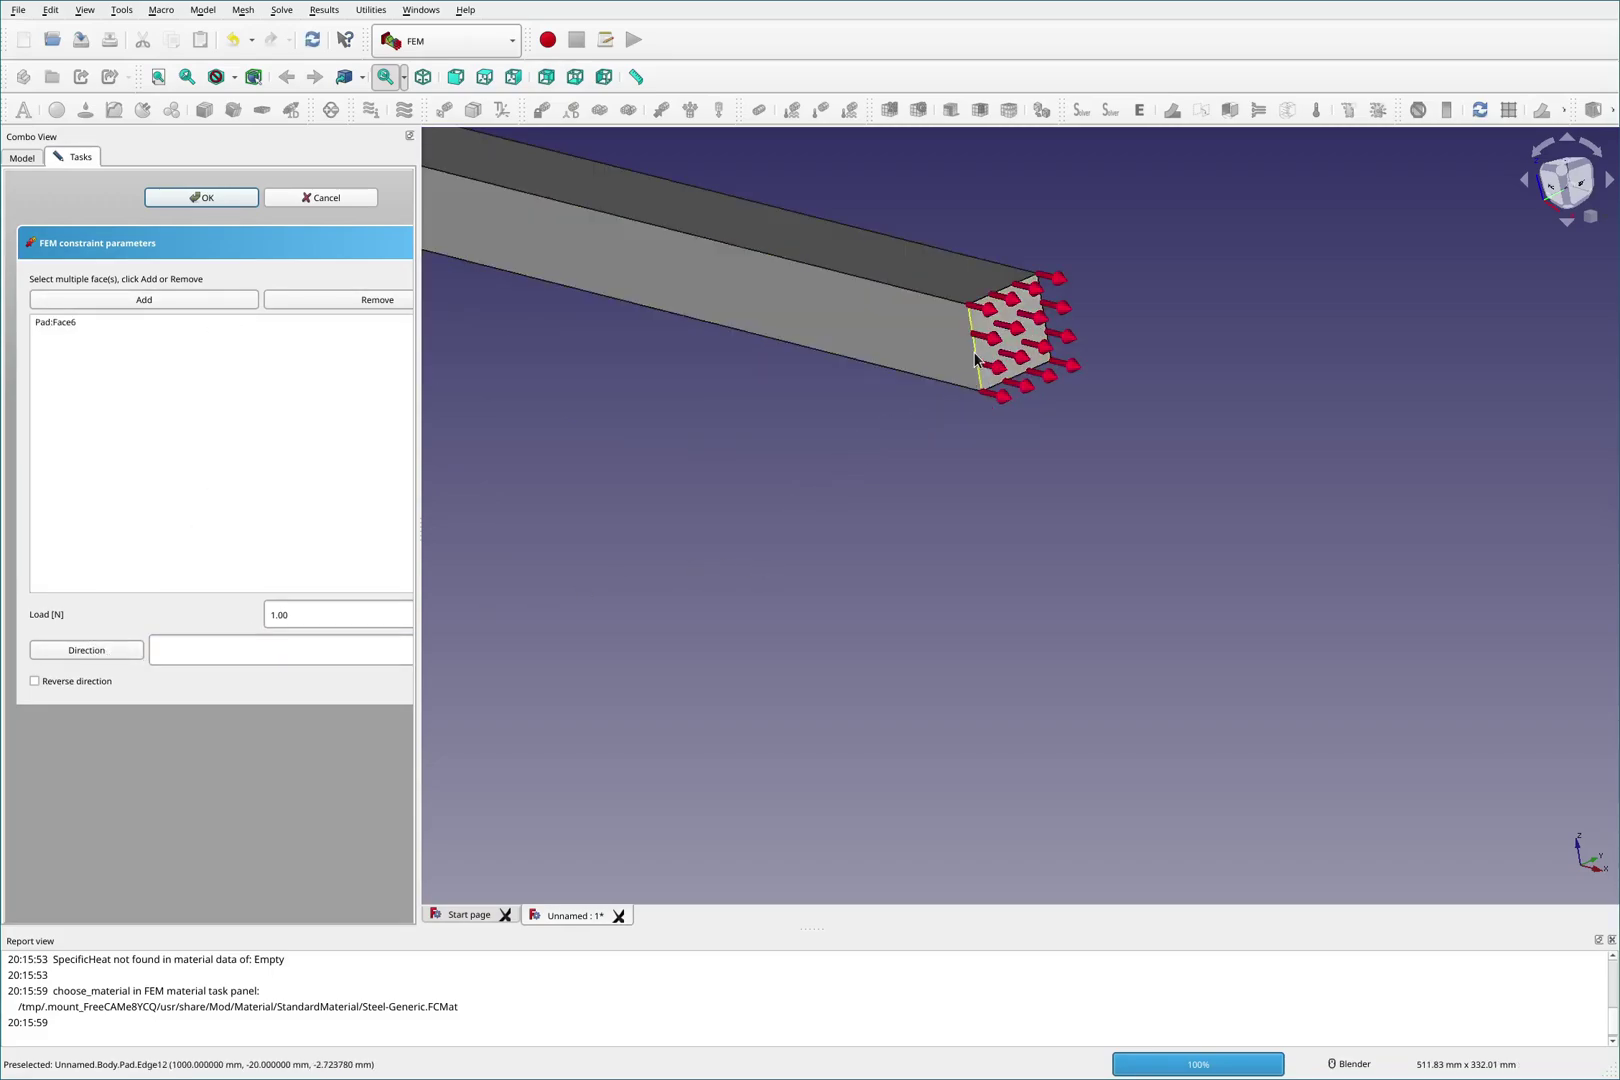
left_click(86, 650)
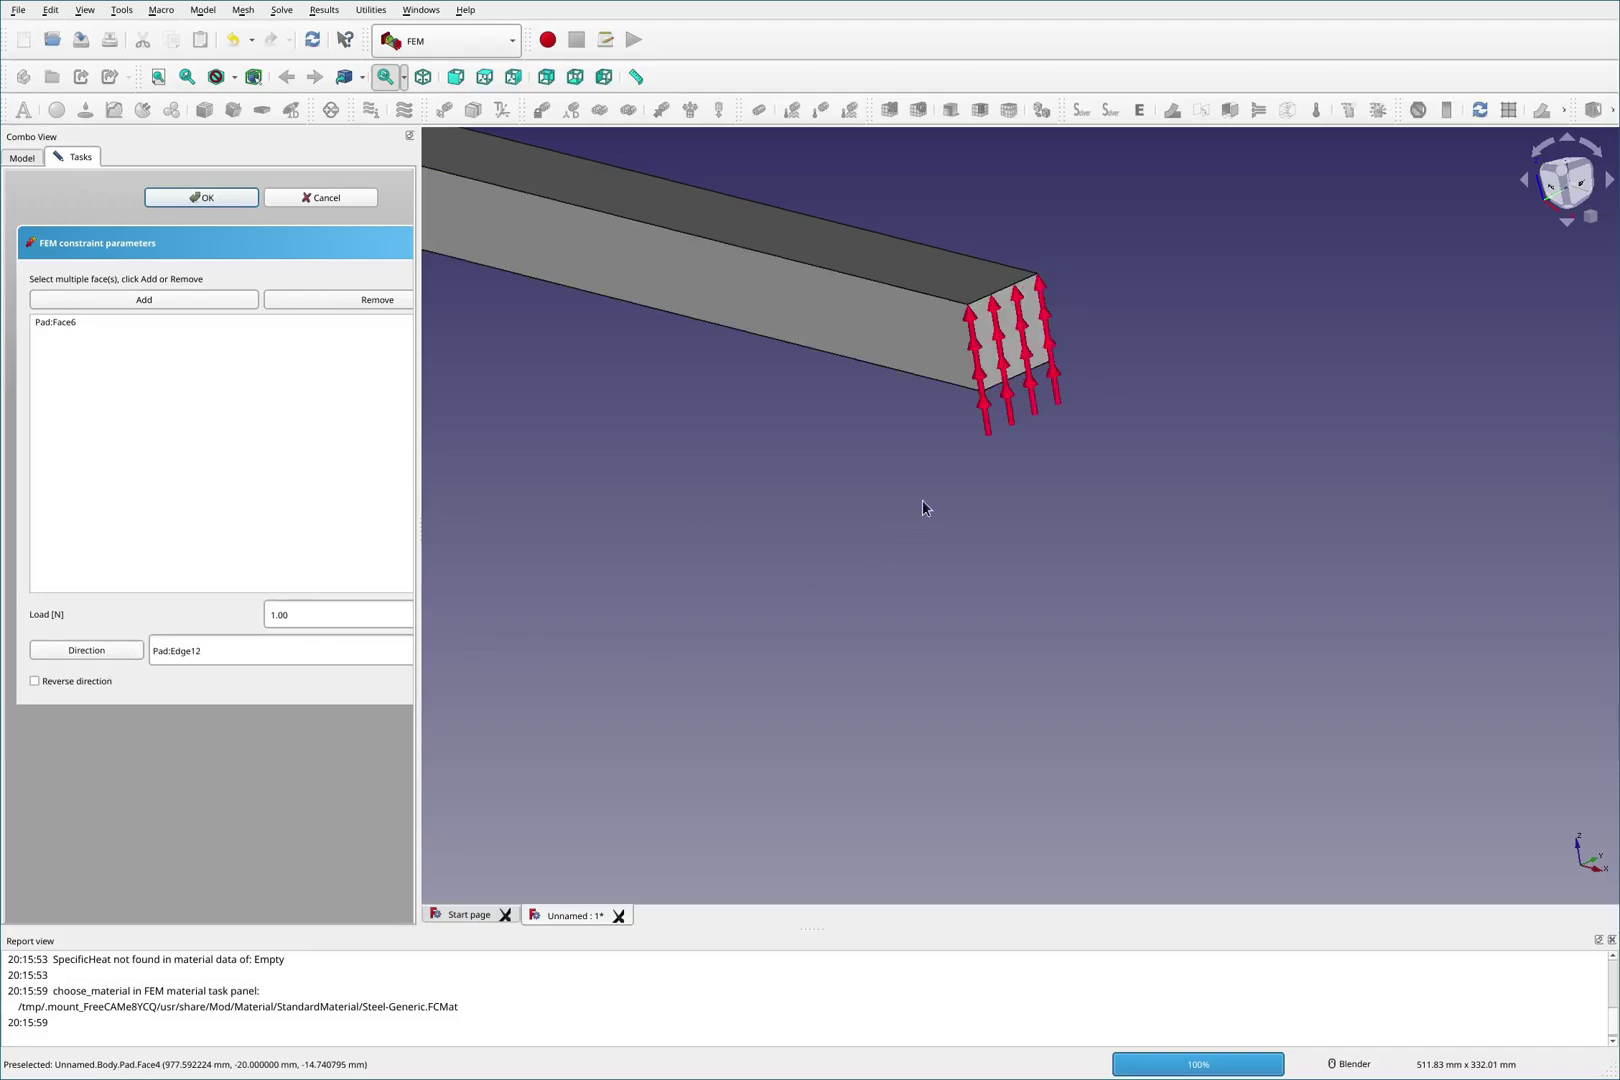
left_click(968, 348)
double_click(311, 614)
scroll(1292, 259, "down", 6)
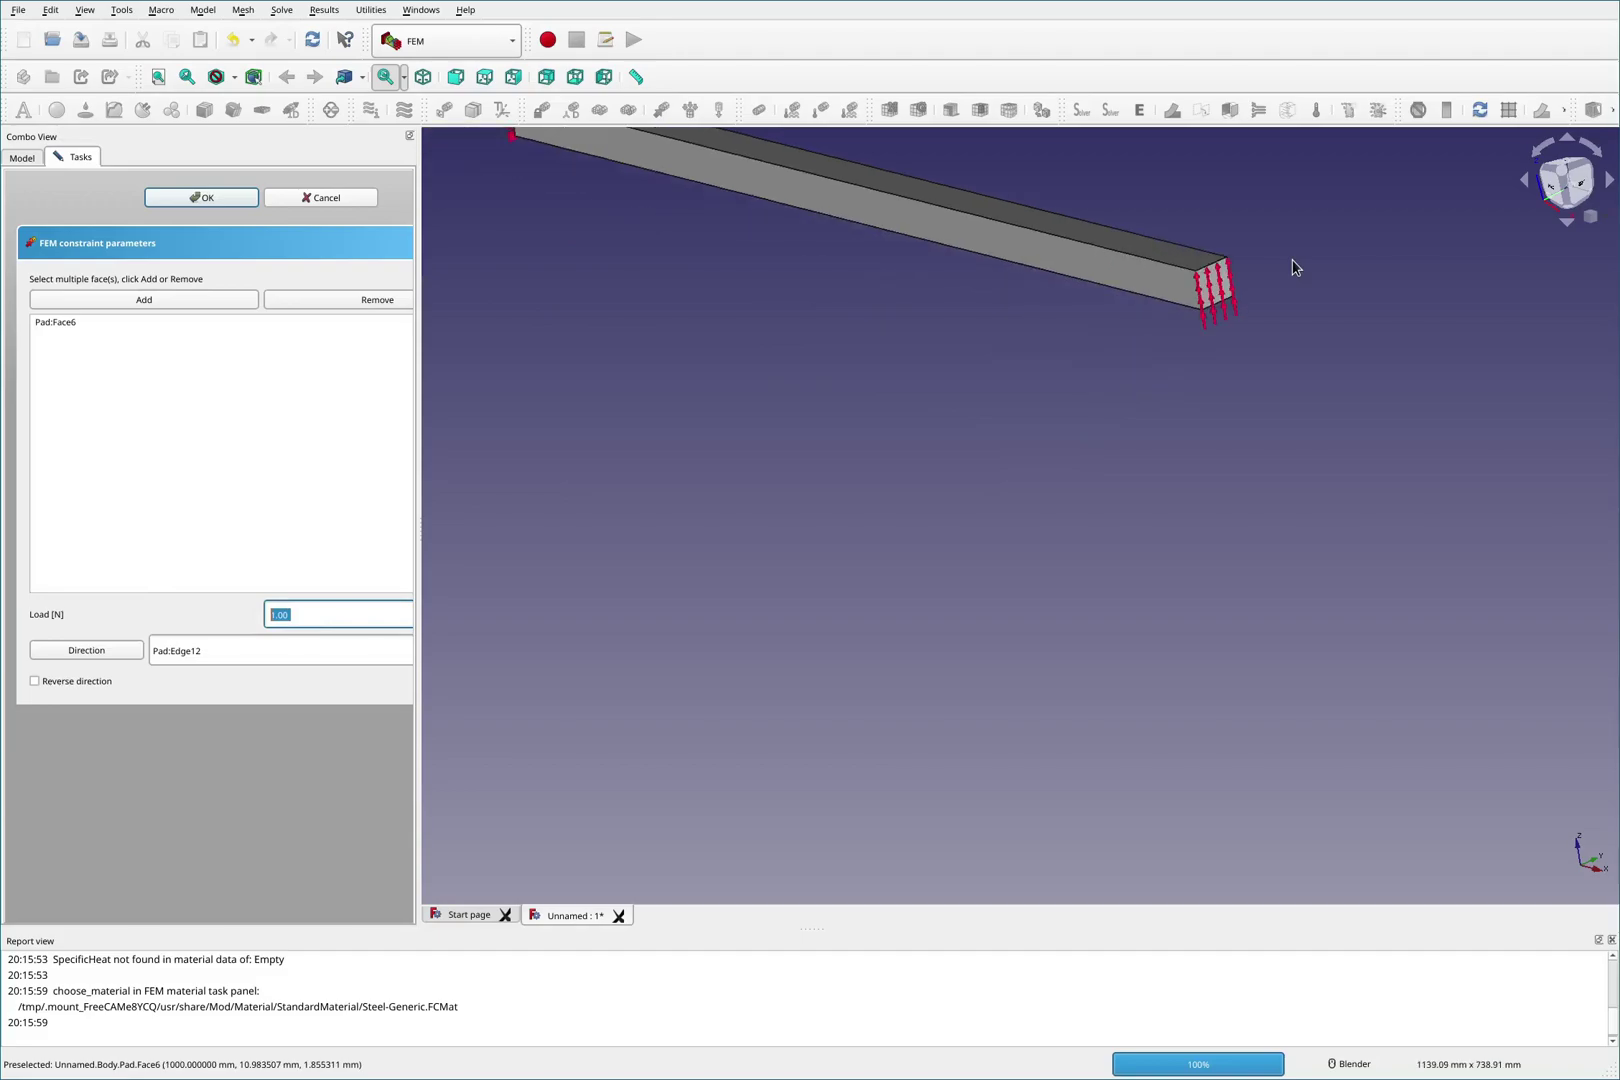
scroll(1240, 271, "up", 3)
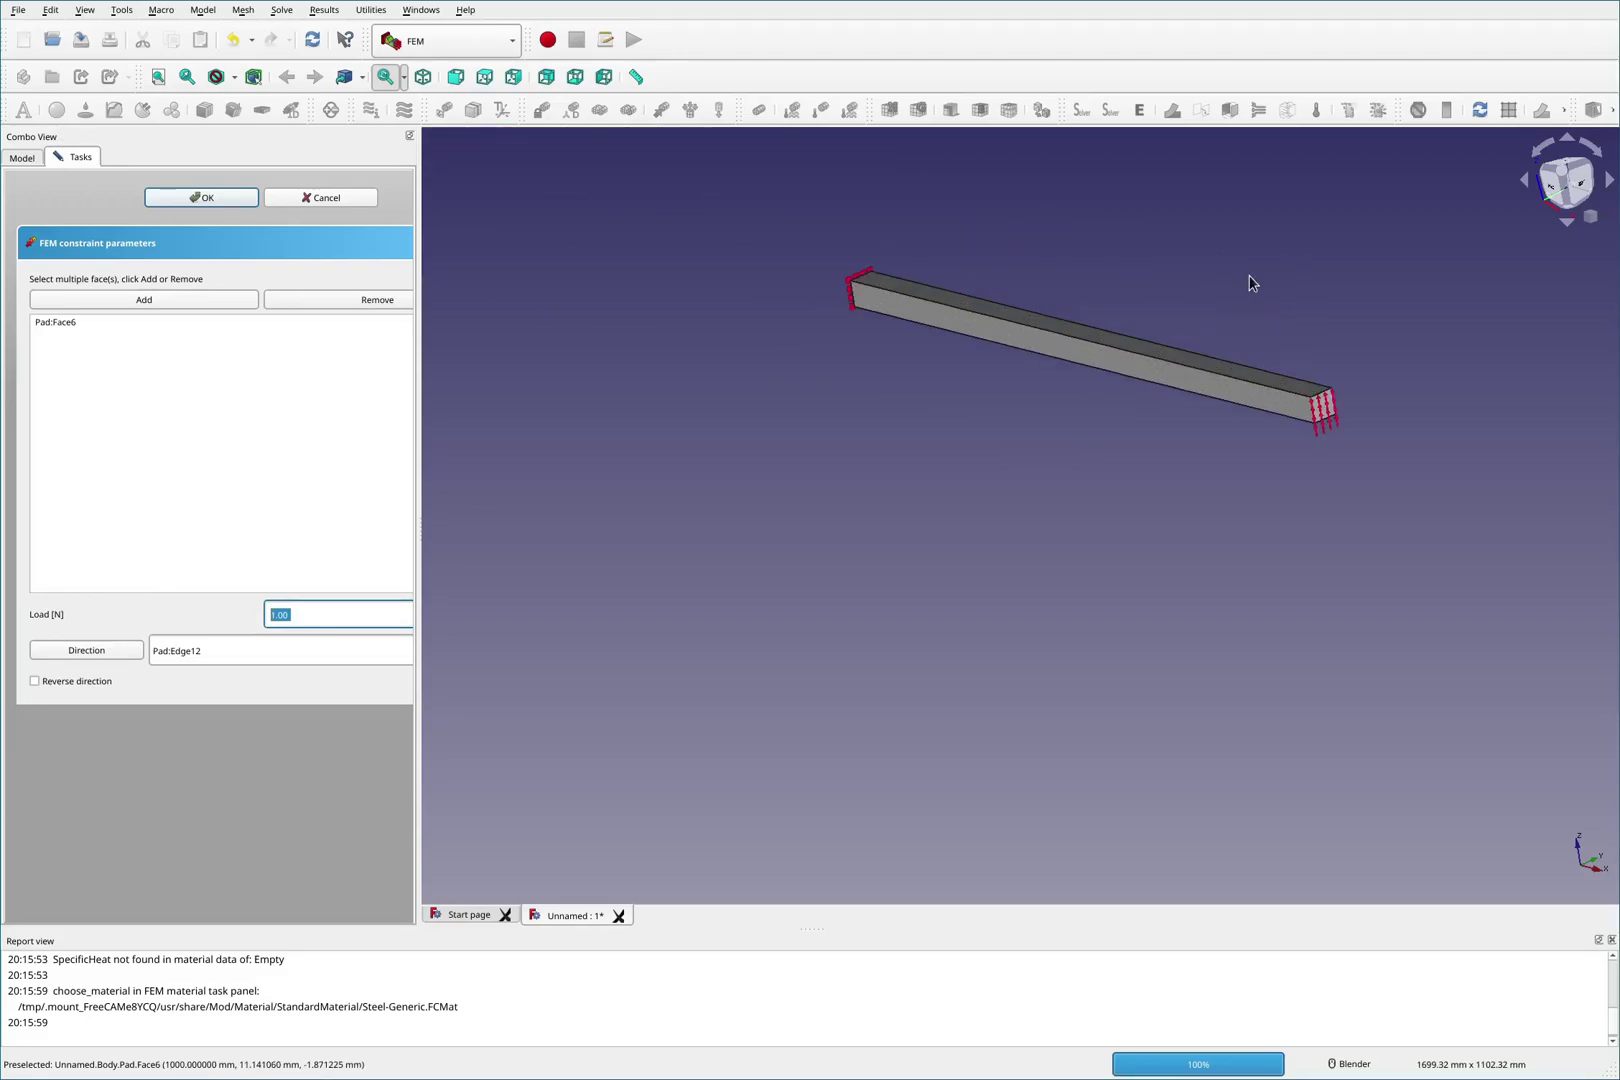
scroll(1250, 284, "up", 2)
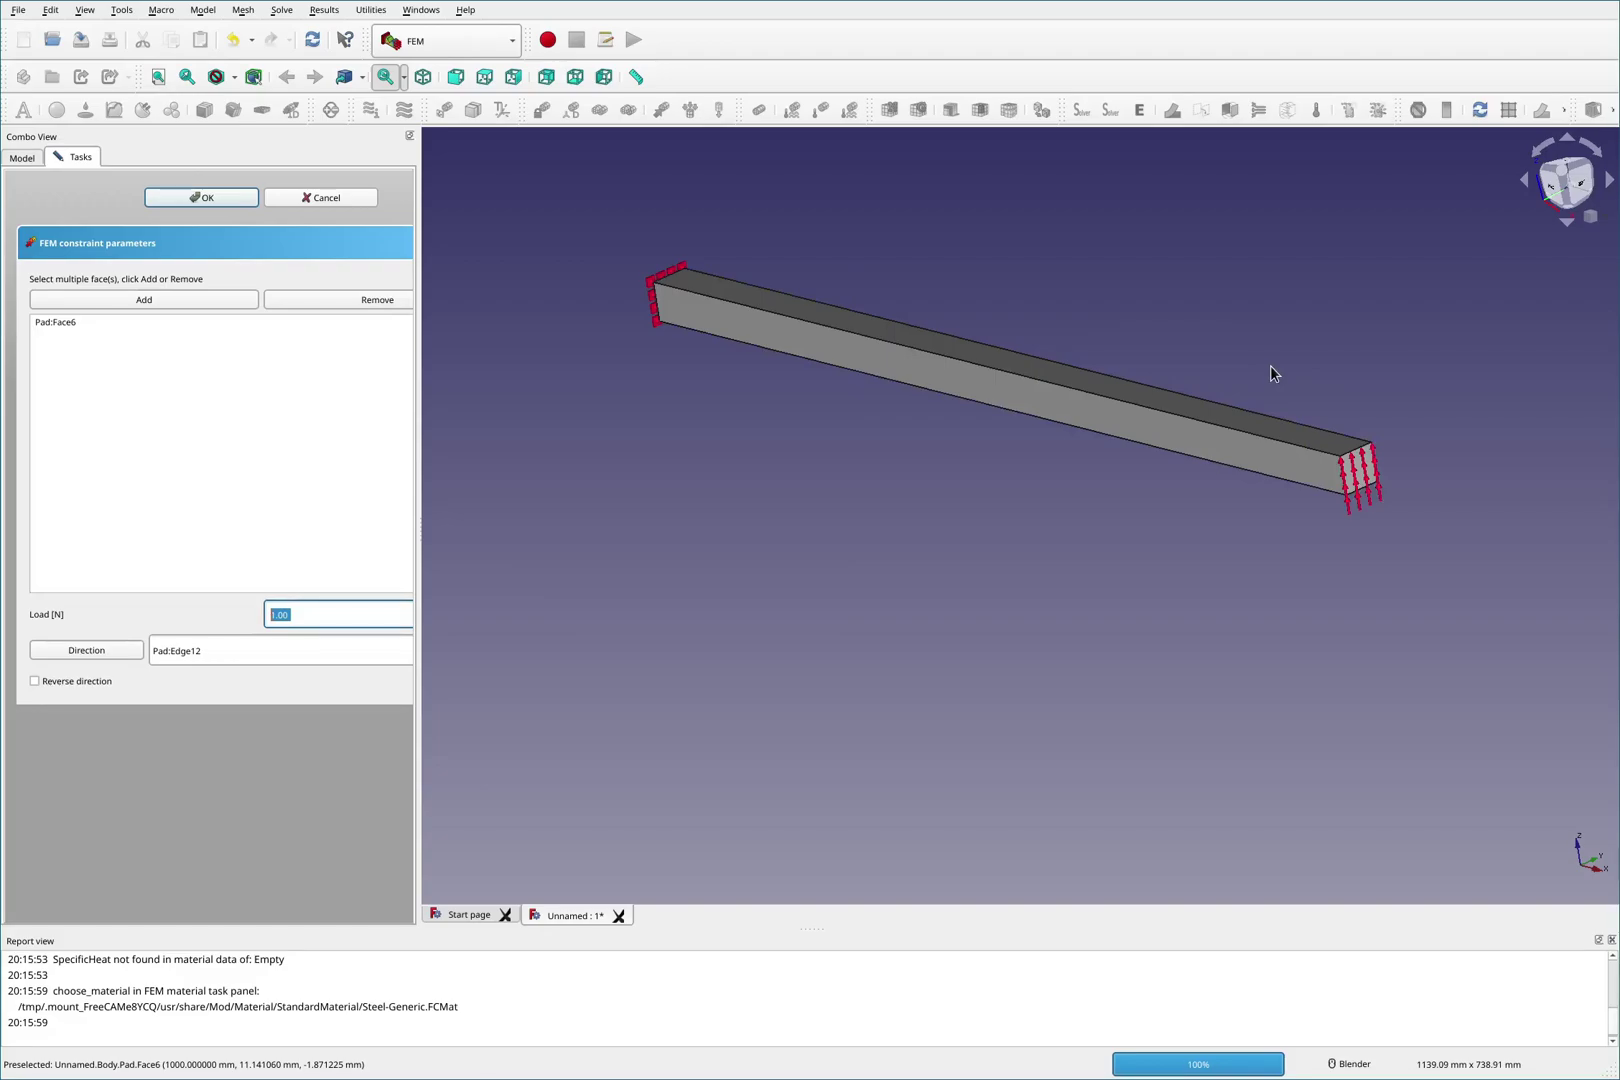
type("10000")
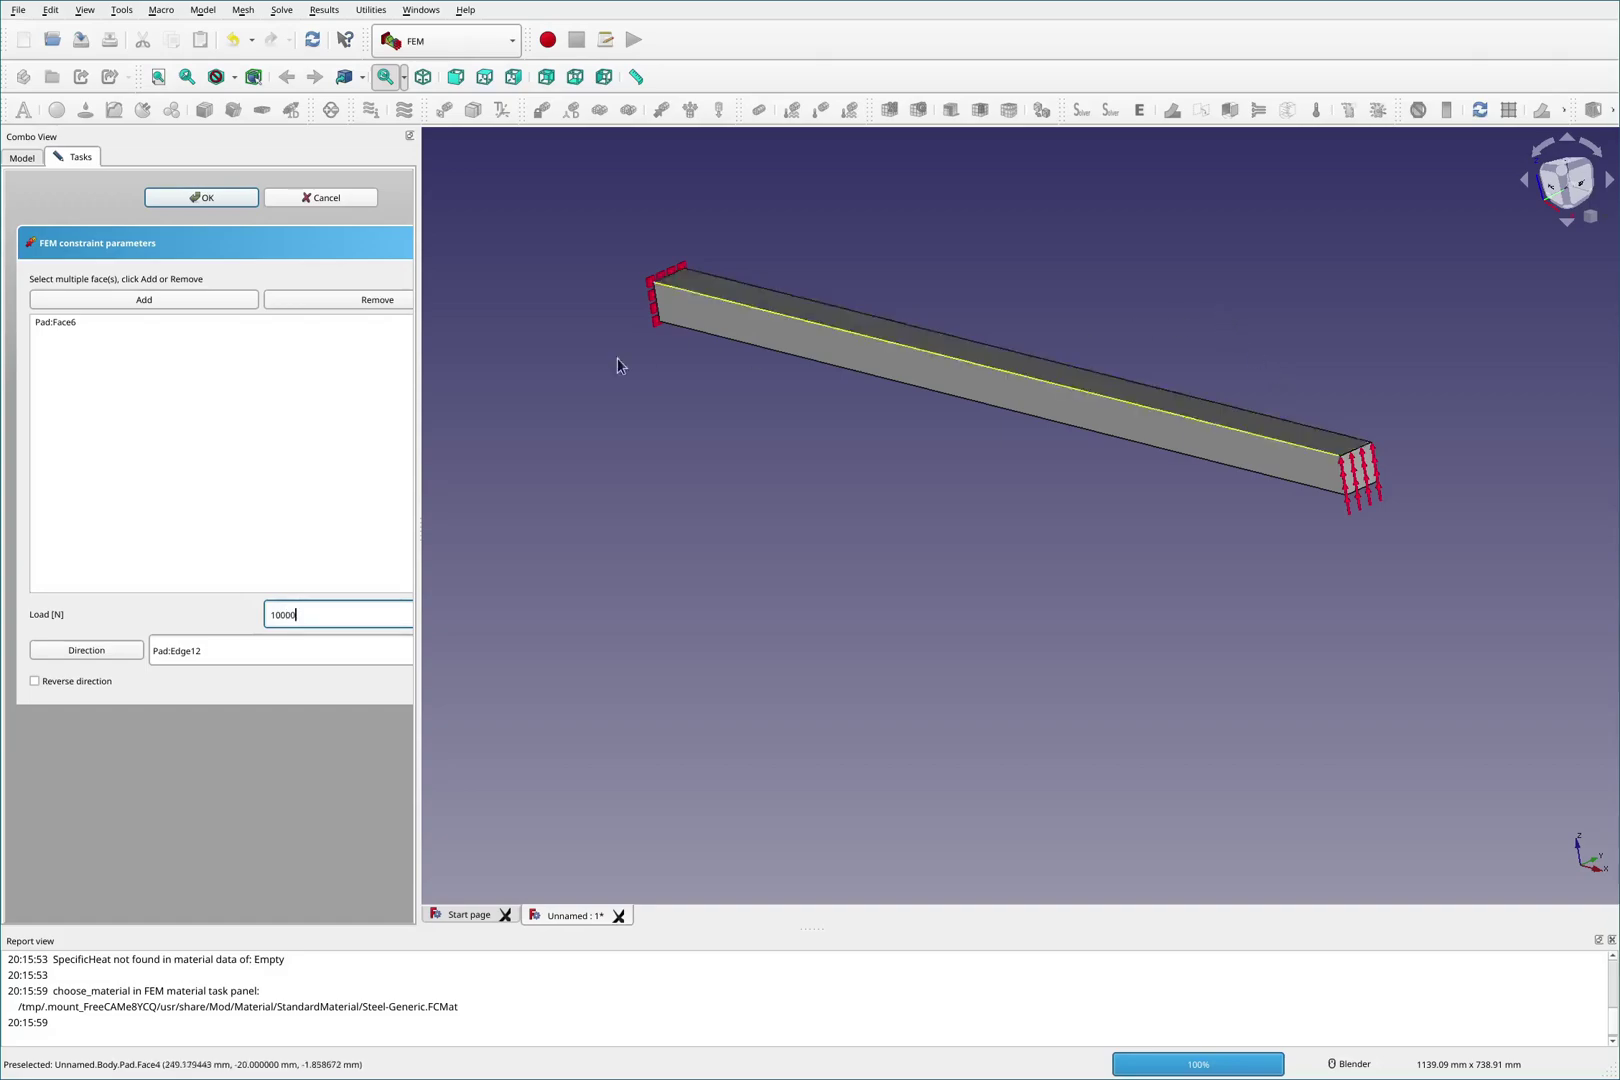
left_click(230, 197)
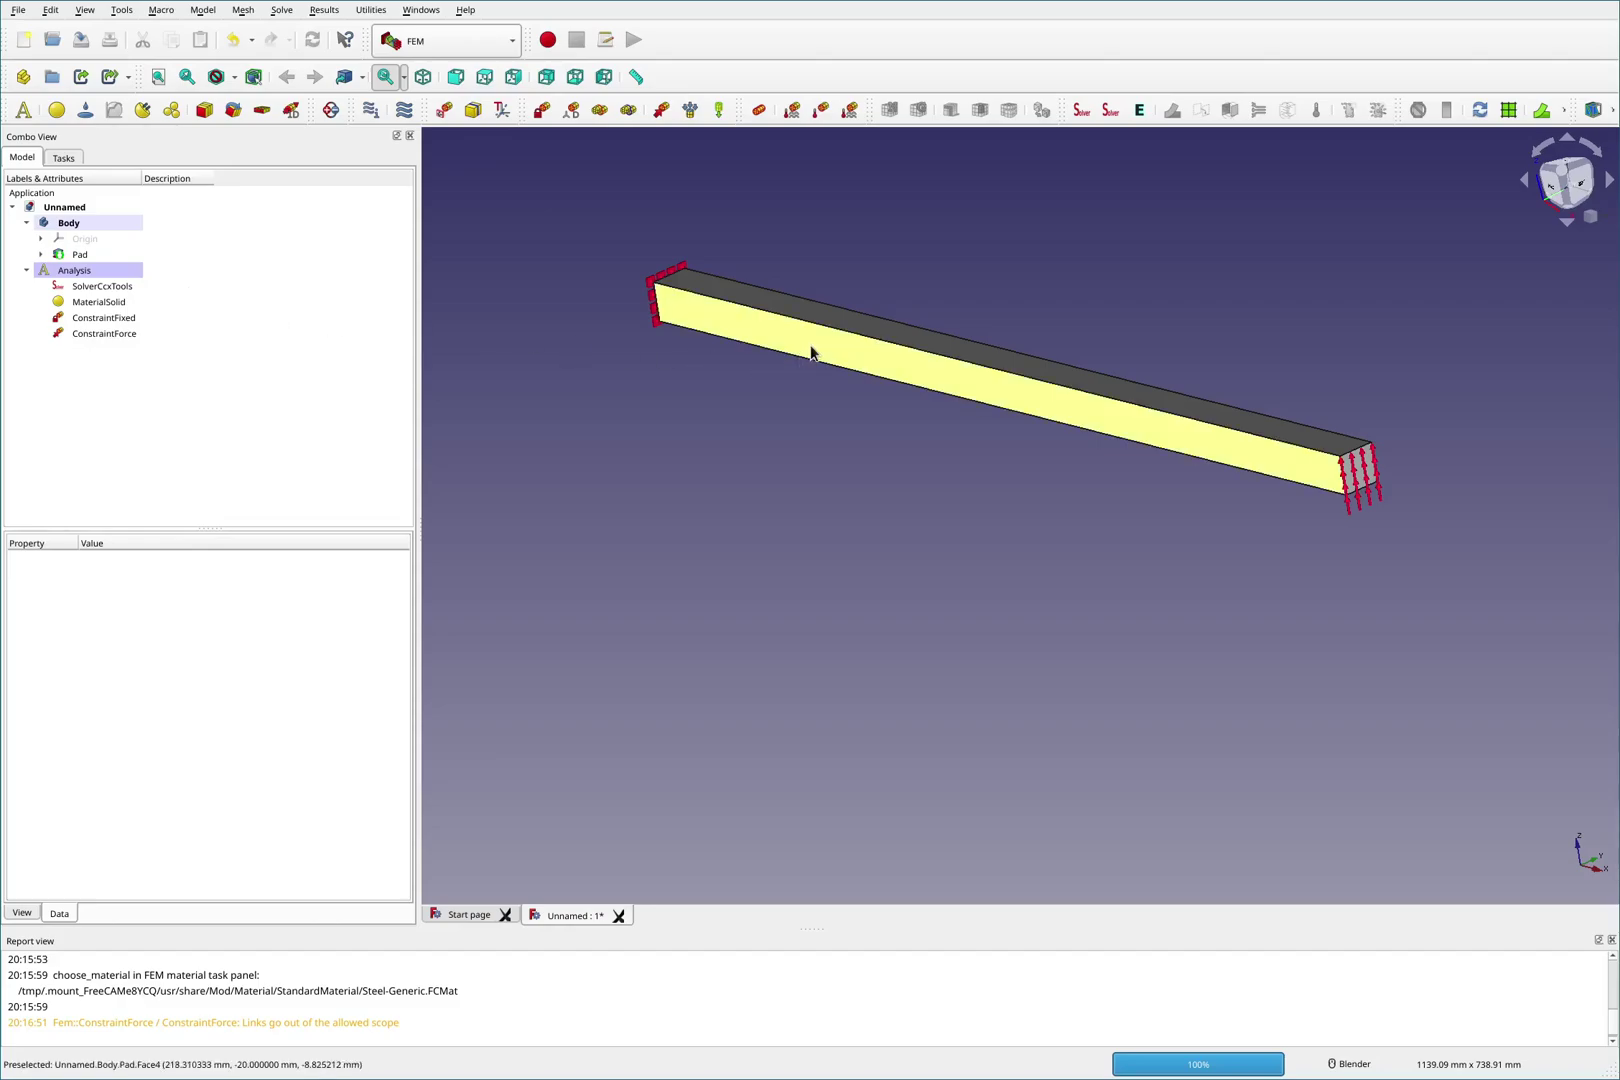
Generate a Netgen mesh of Pad with the default settings.
left_click(887, 360)
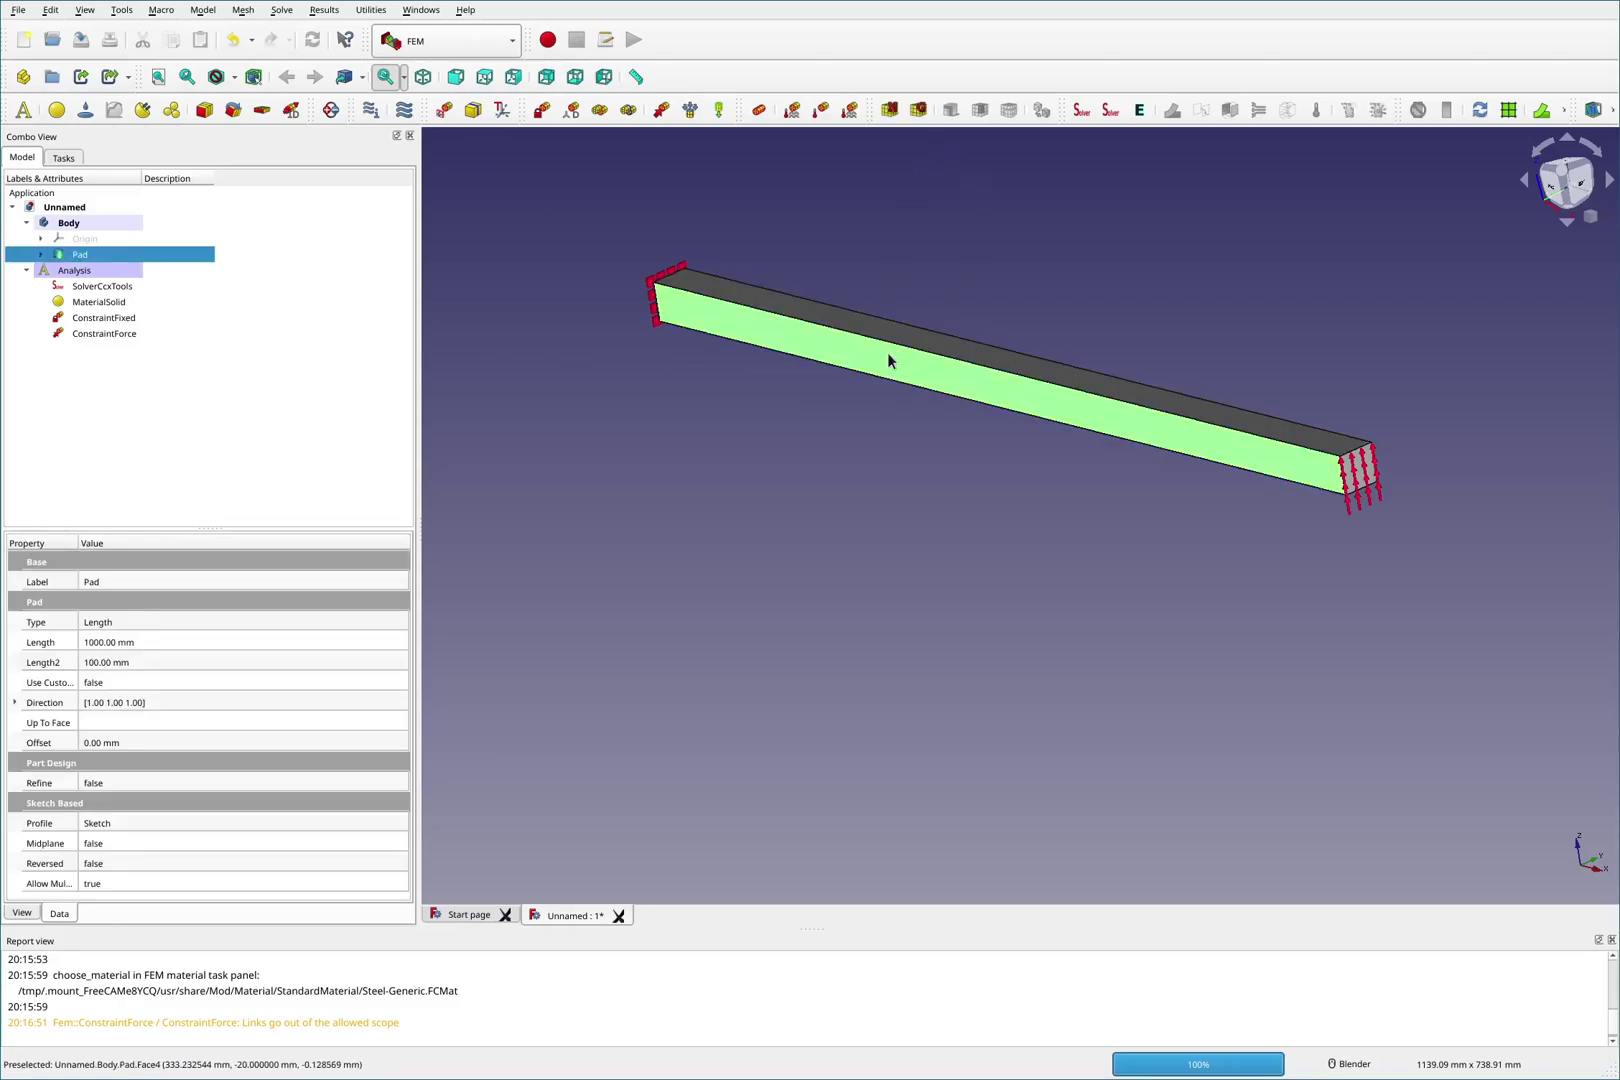
left_click(890, 110)
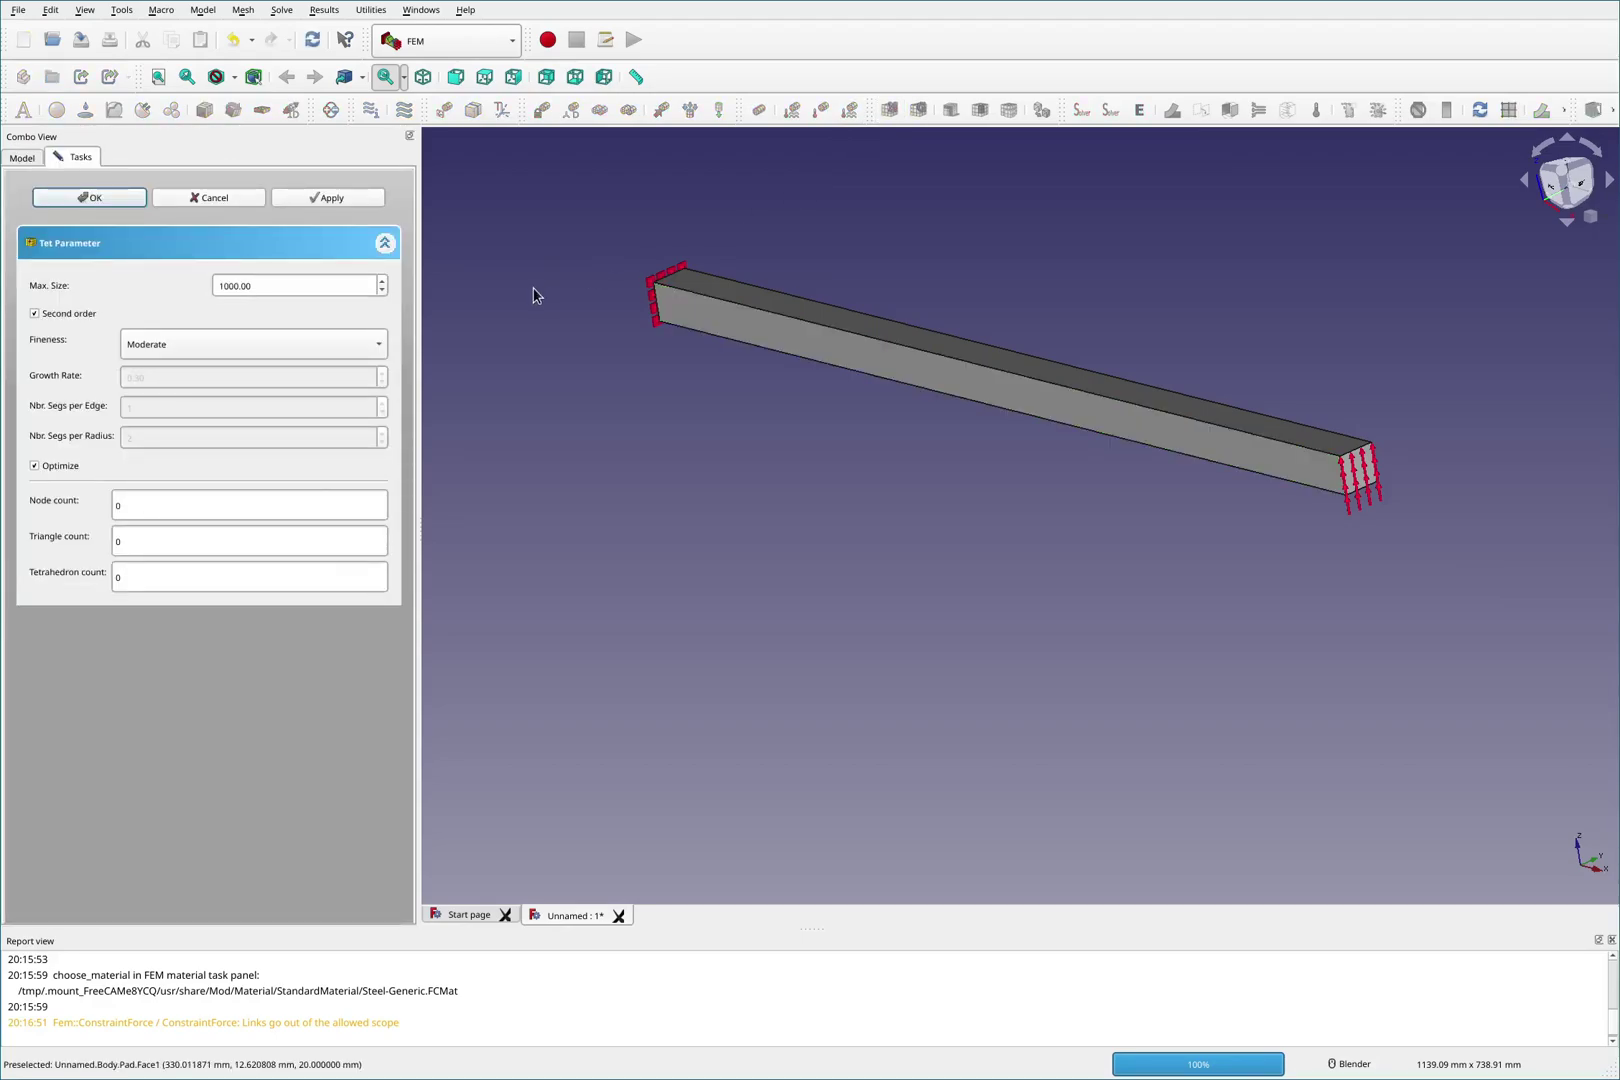
left_click(359, 202)
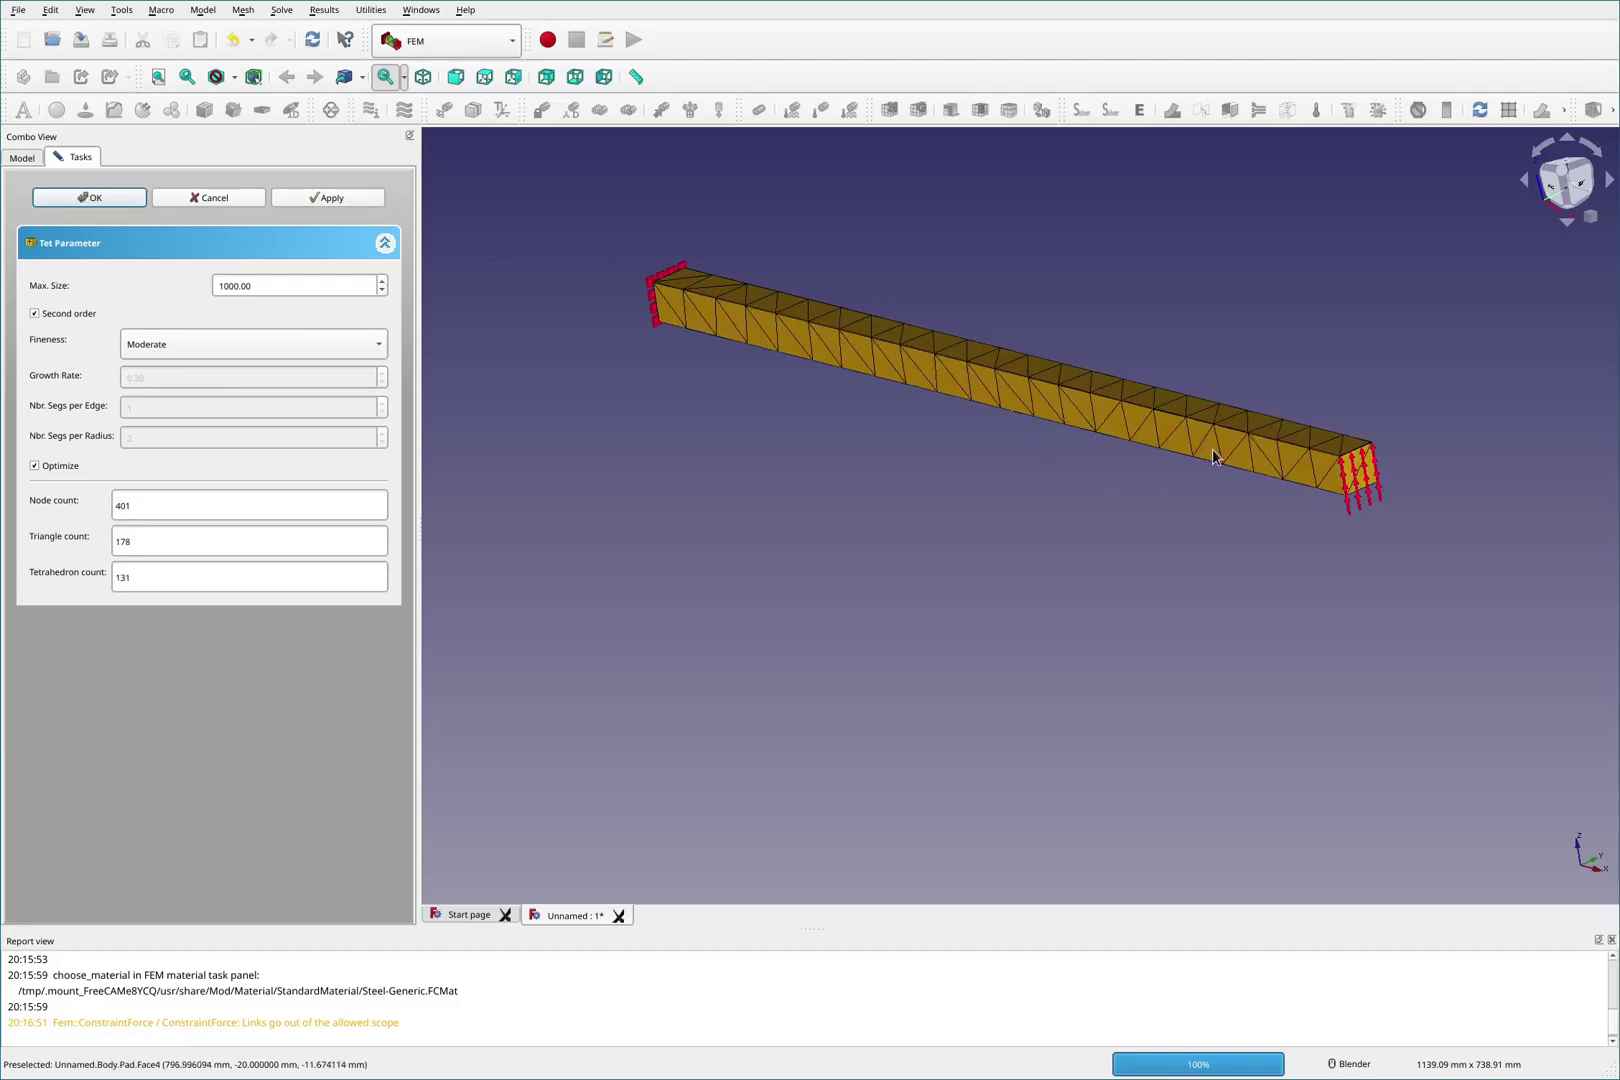
scroll(1250, 450, "up", 3)
scroll(1385, 470, "down", 3)
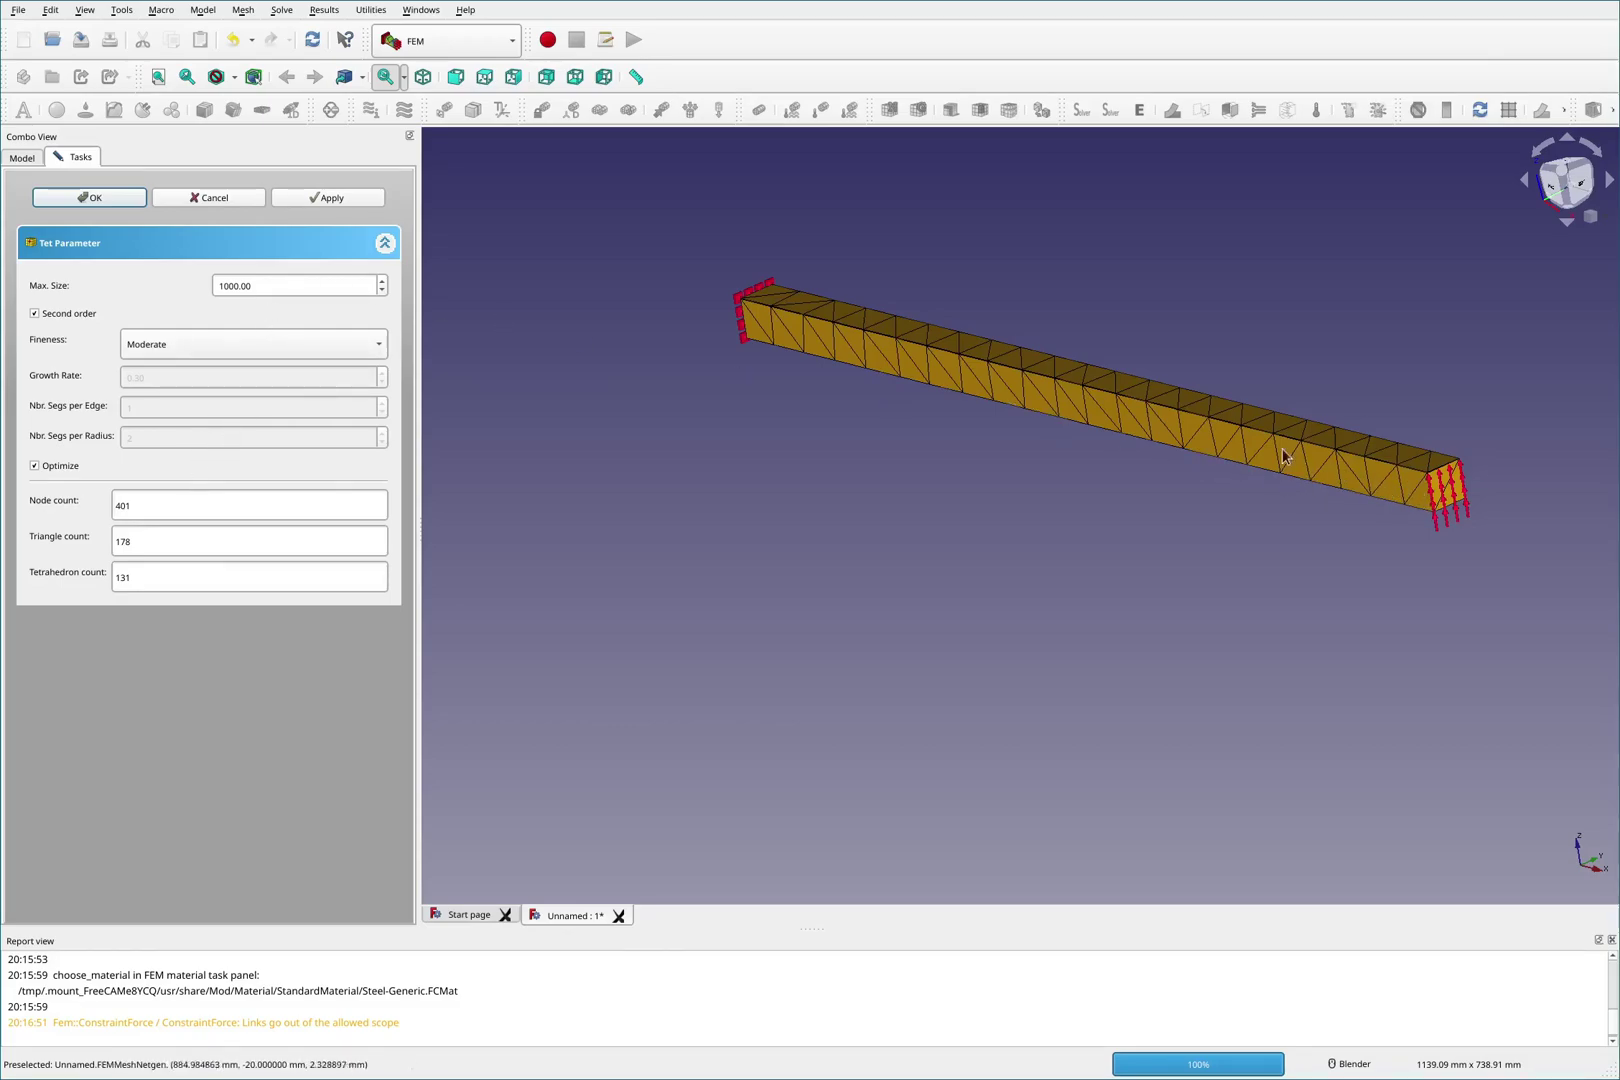
Regenerate the mesh with Max. Size 10, giving 11977 nodes and 6328 tetrahedra.
left_click_drag(292, 285, 195, 276)
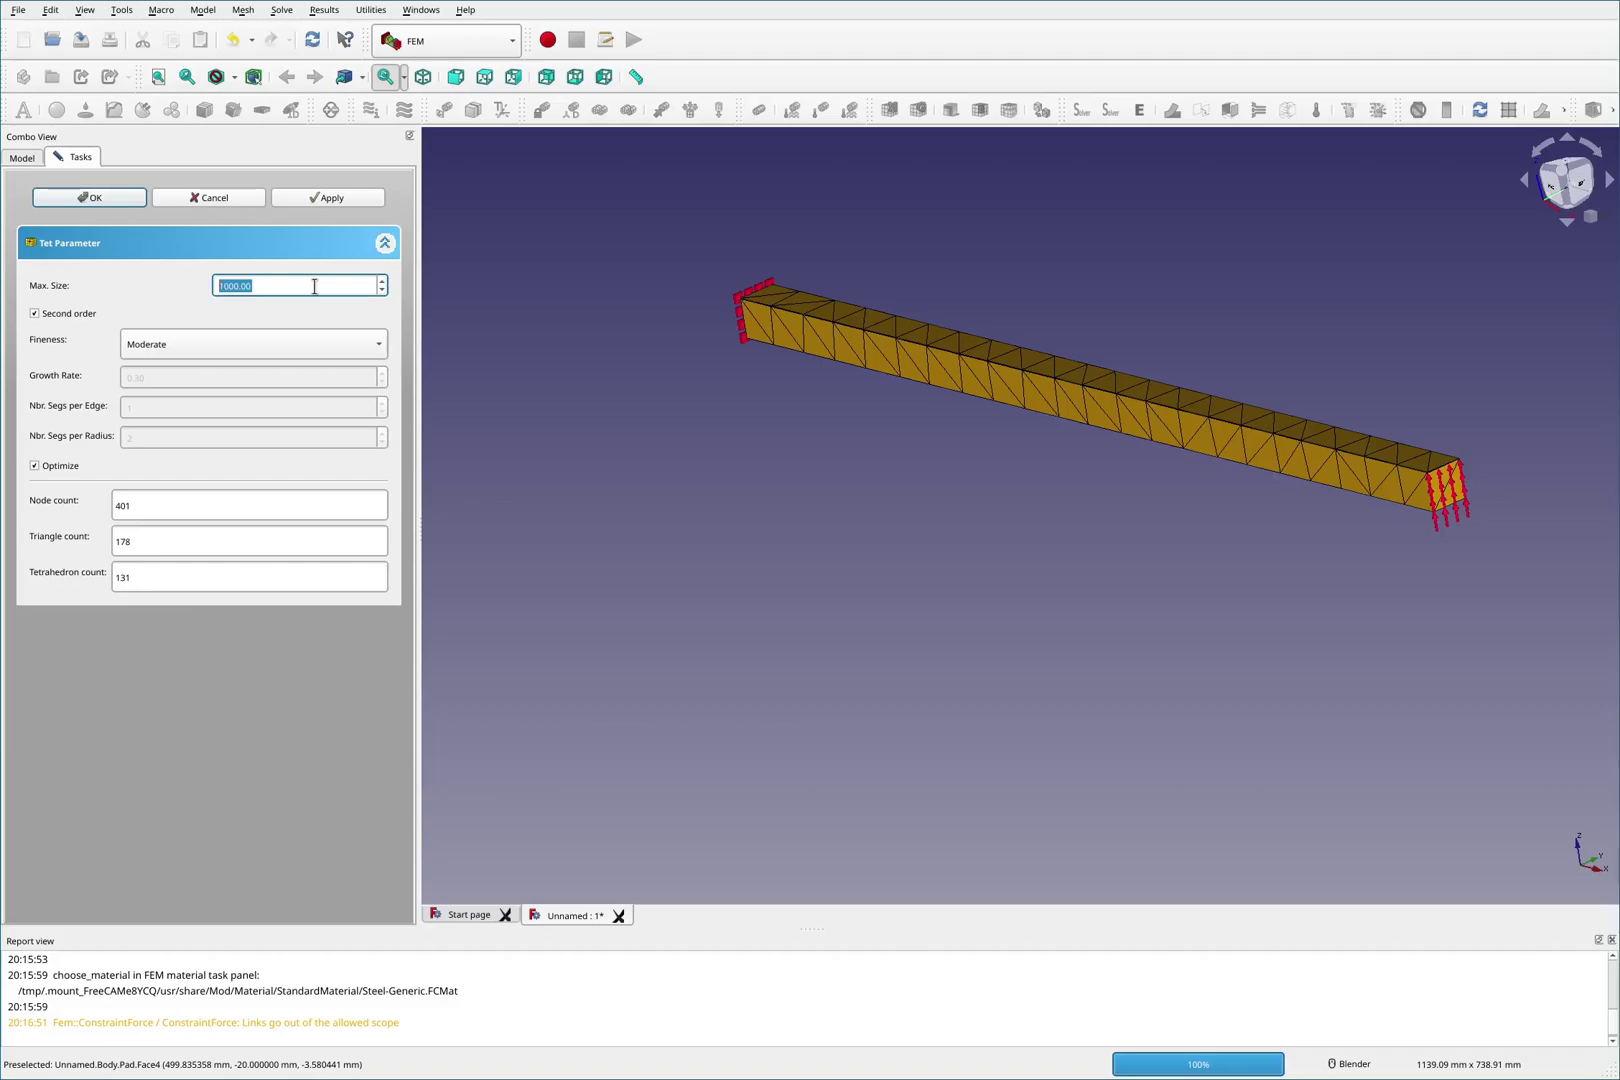
type("10")
left_click(306, 199)
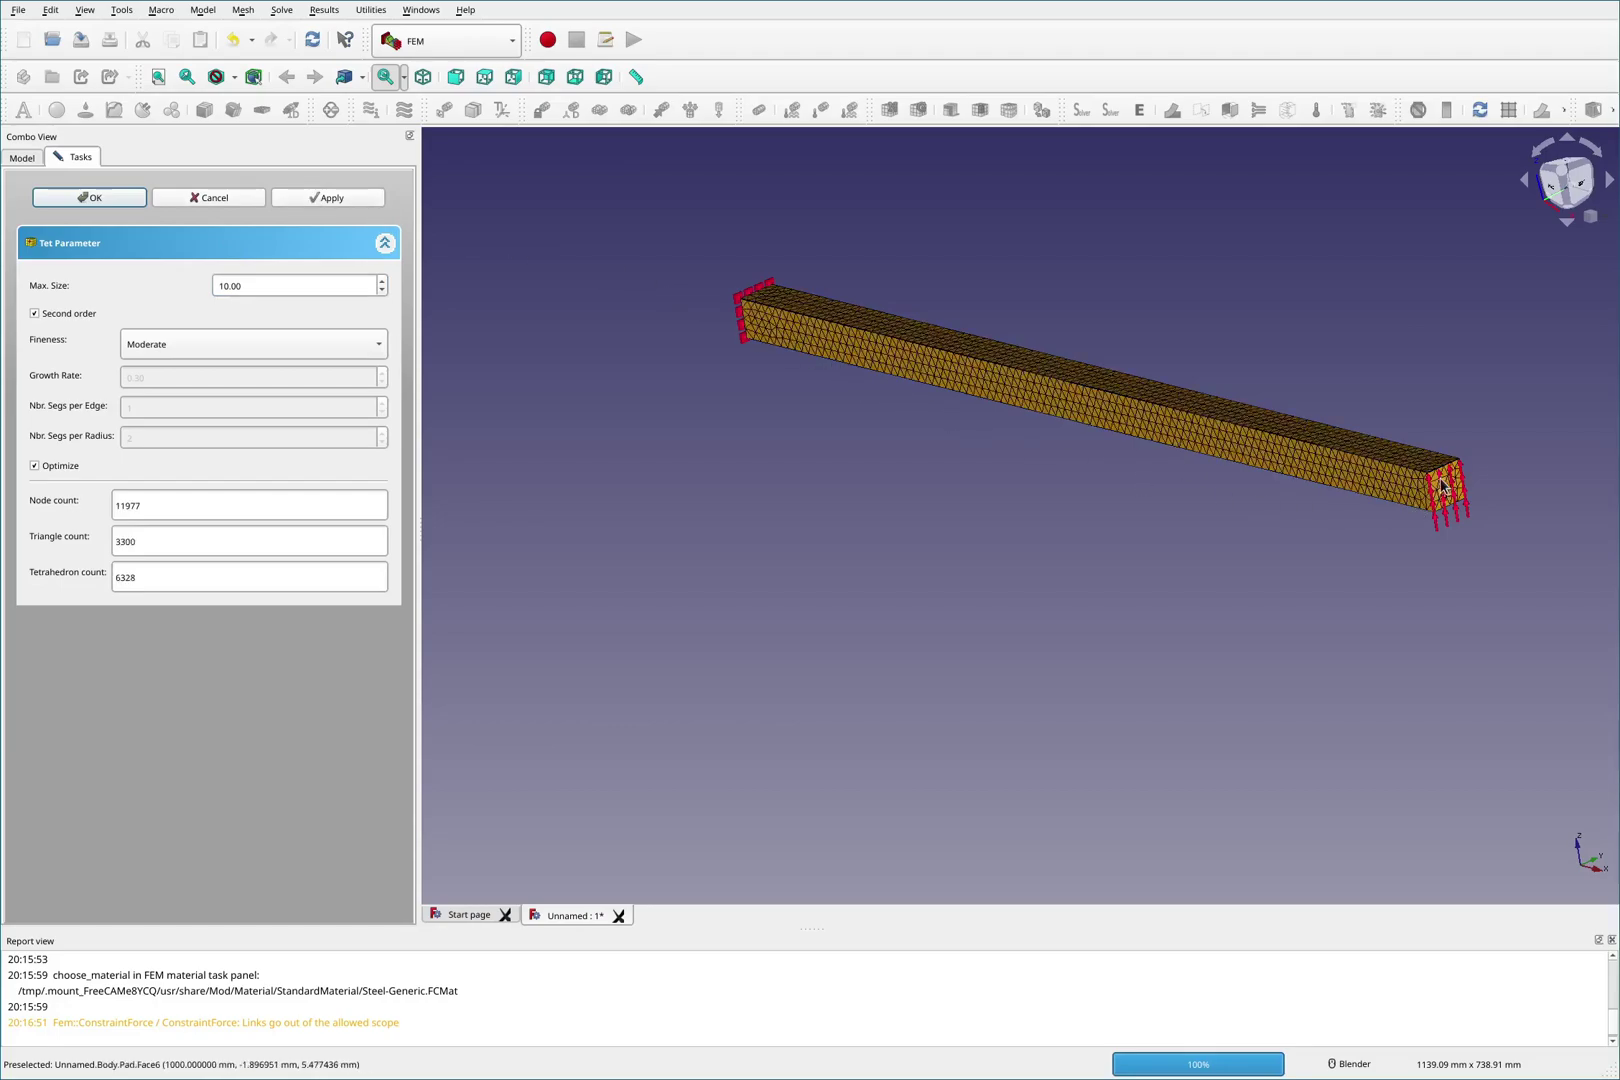
scroll(1400, 540, "up", 5)
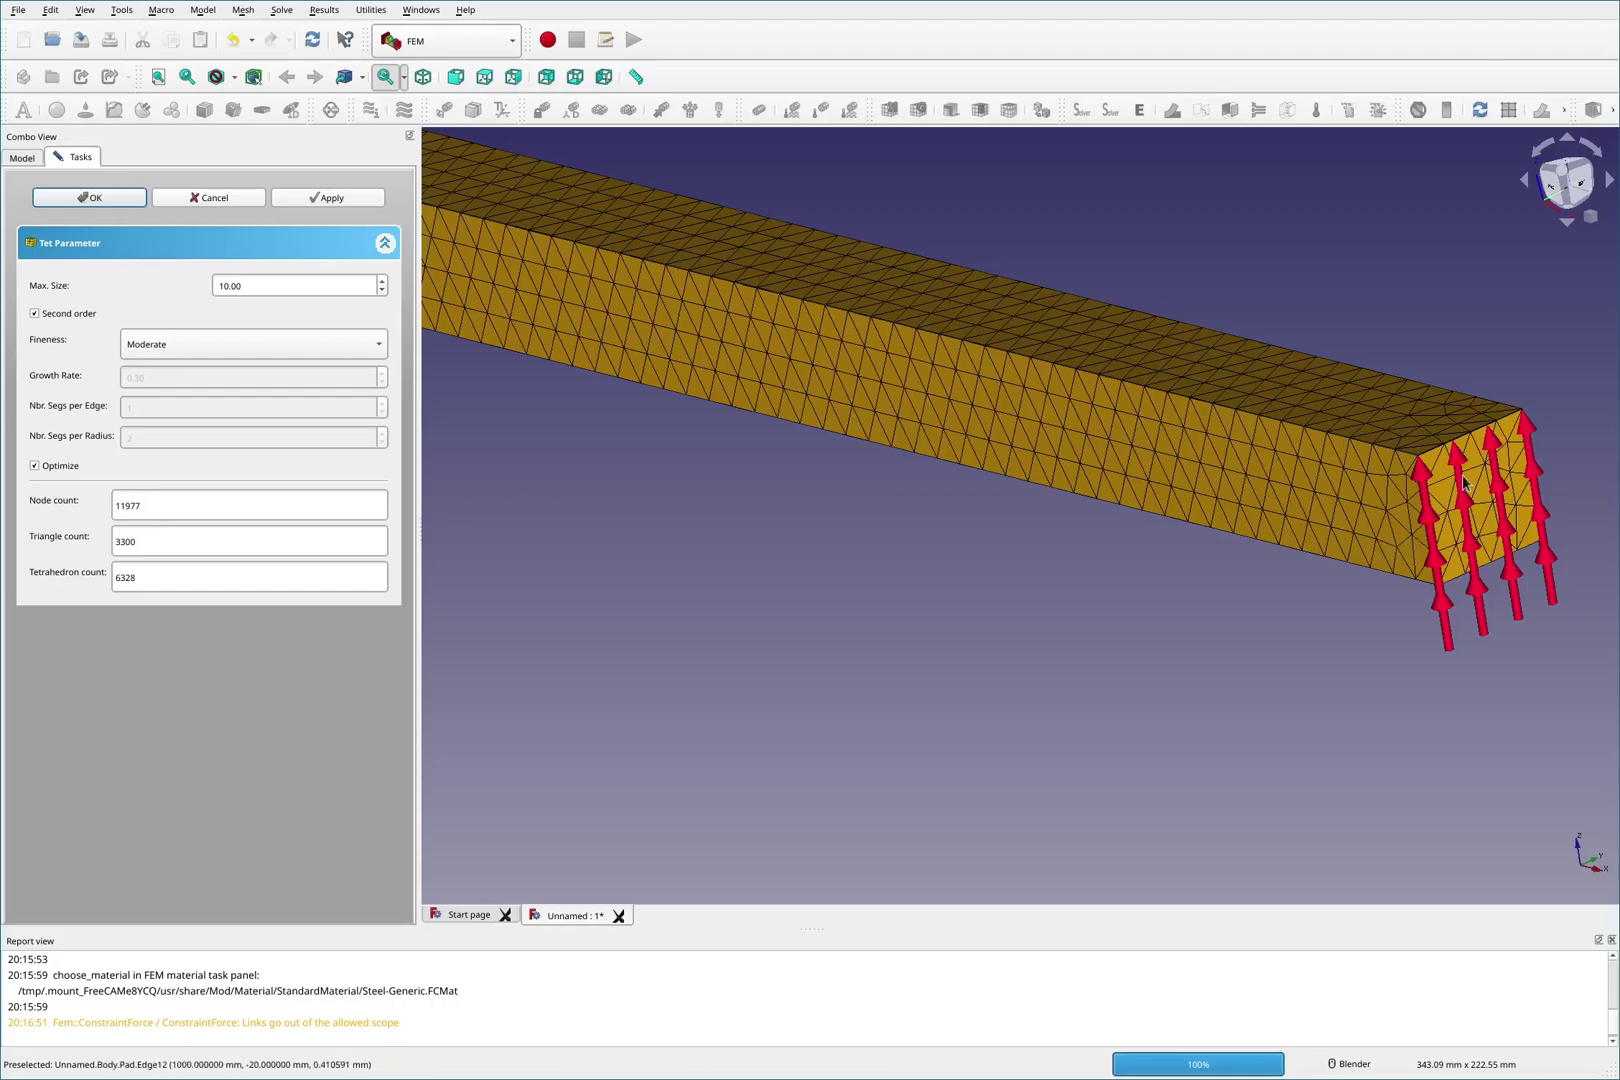
scroll(1345, 550, "down", 6)
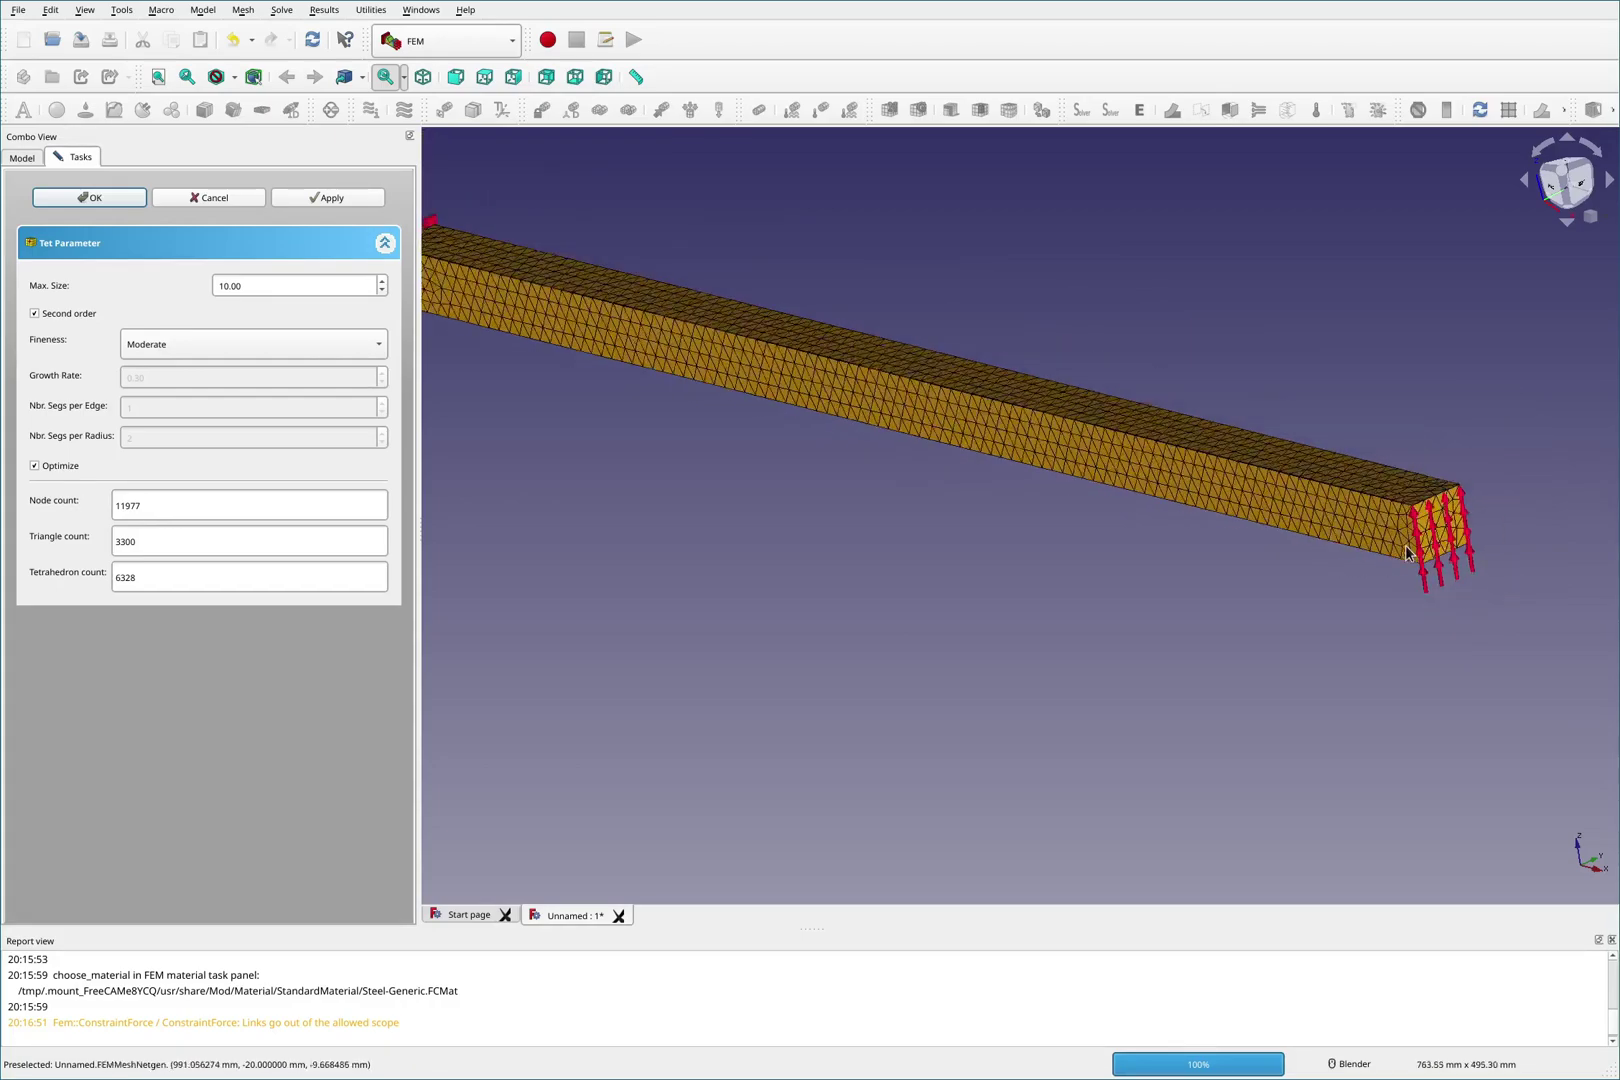
scroll(860, 405, "up", 4)
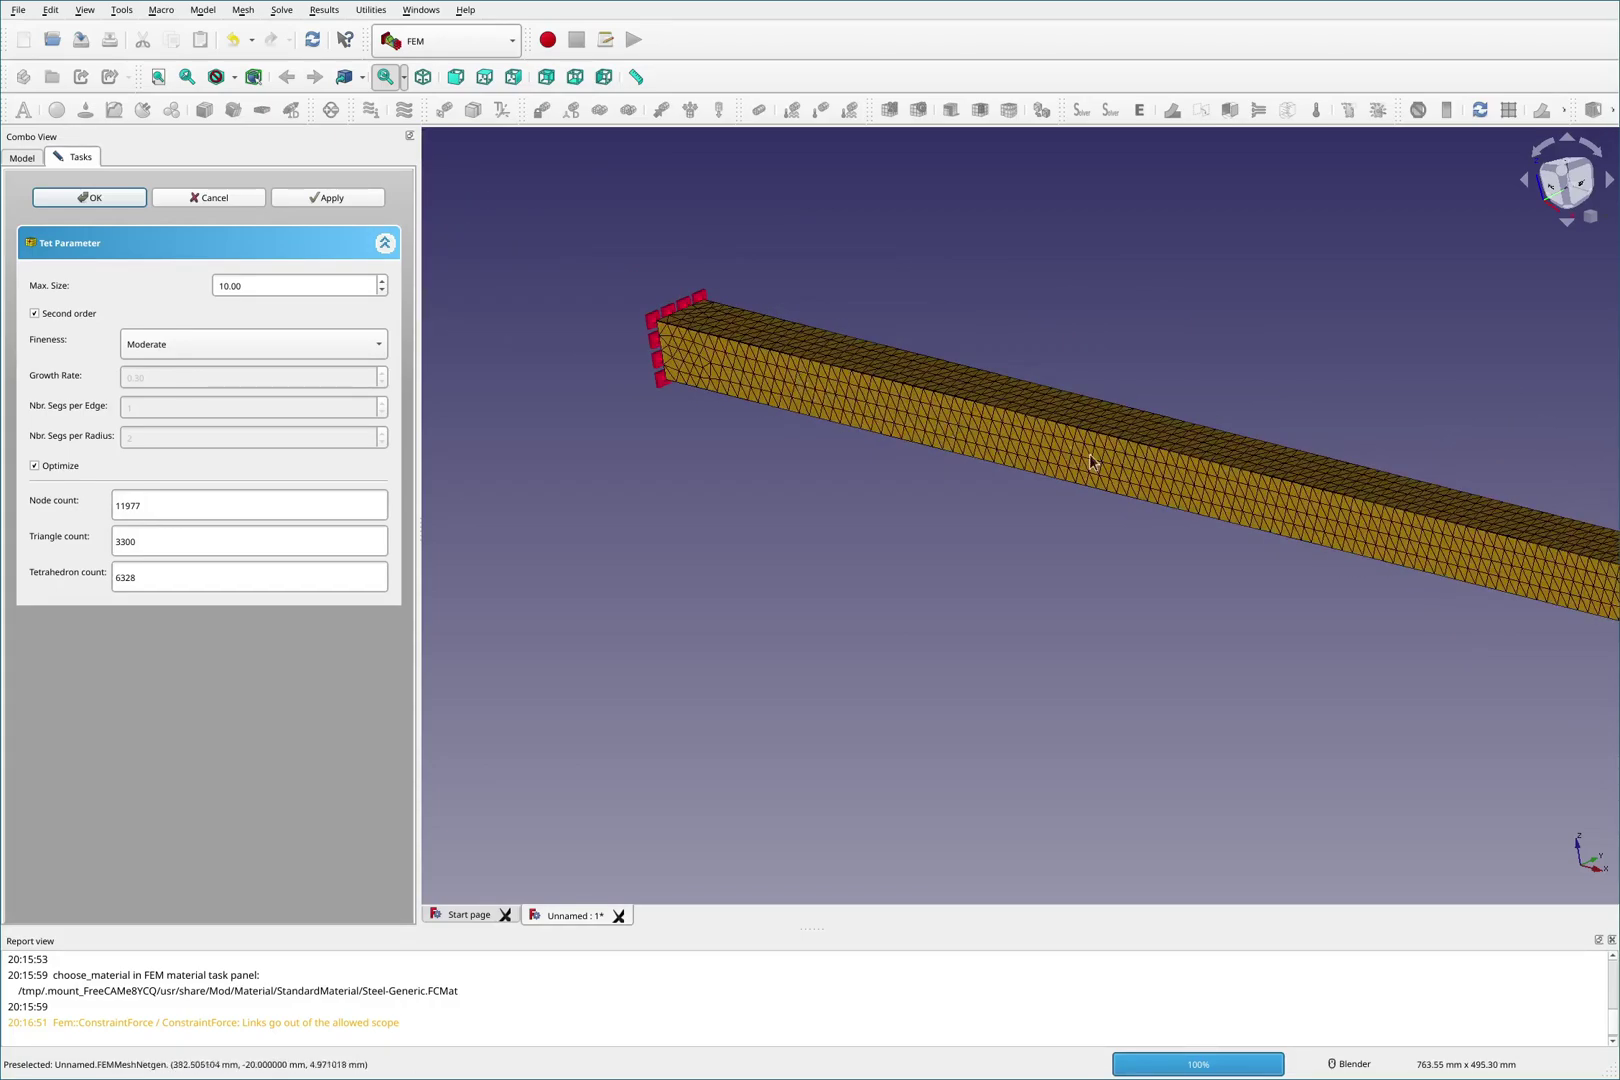
scroll(700, 372, "up", 2)
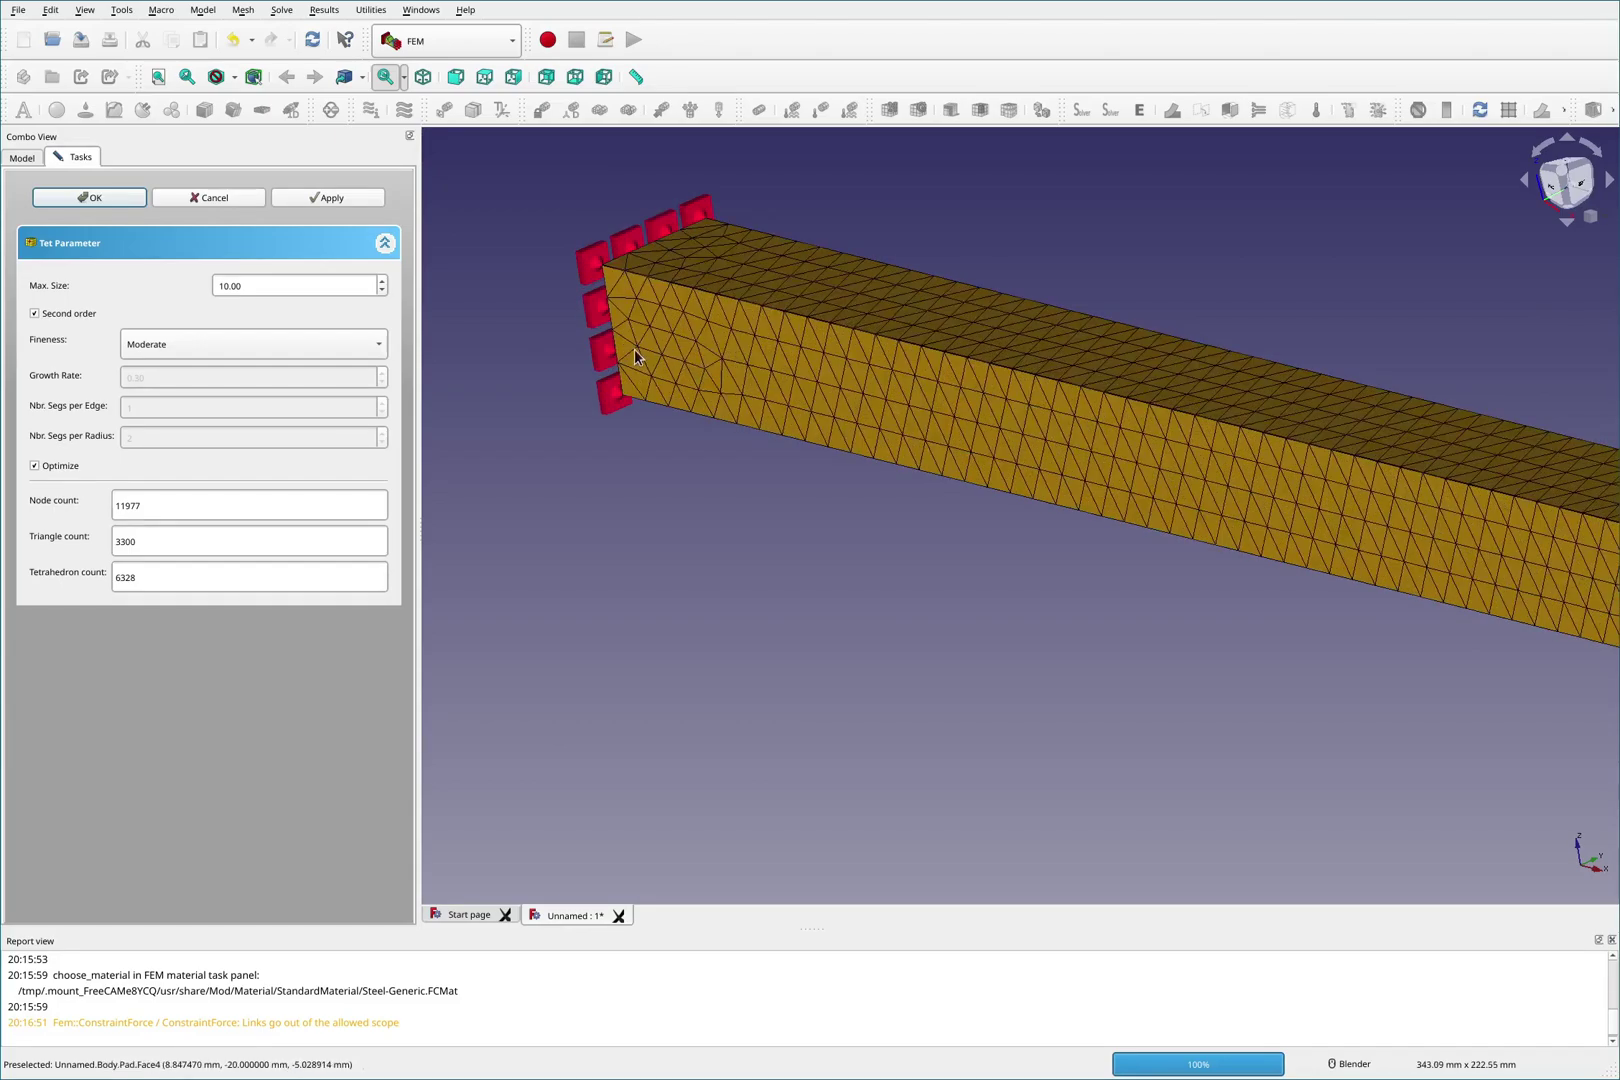
scroll(691, 417, "down", 6)
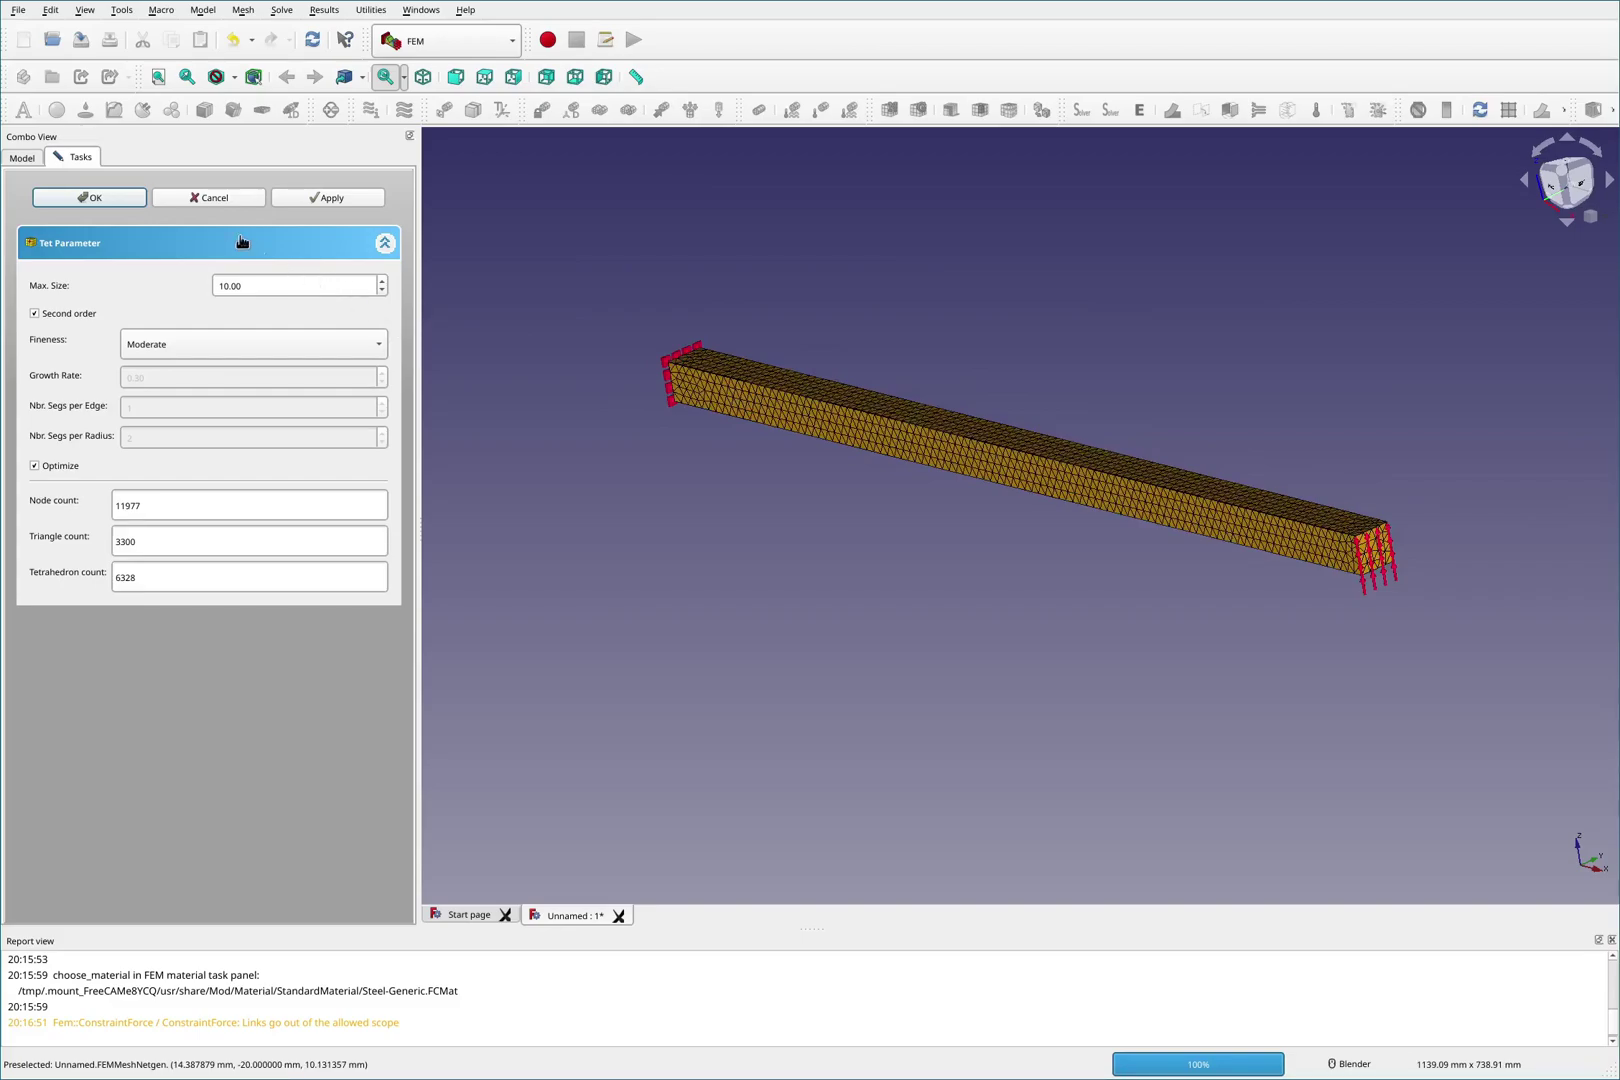
Accept the mesh, then write, inspect and run the CalculiX .inp file from SolverCcxTools.
left_click(115, 198)
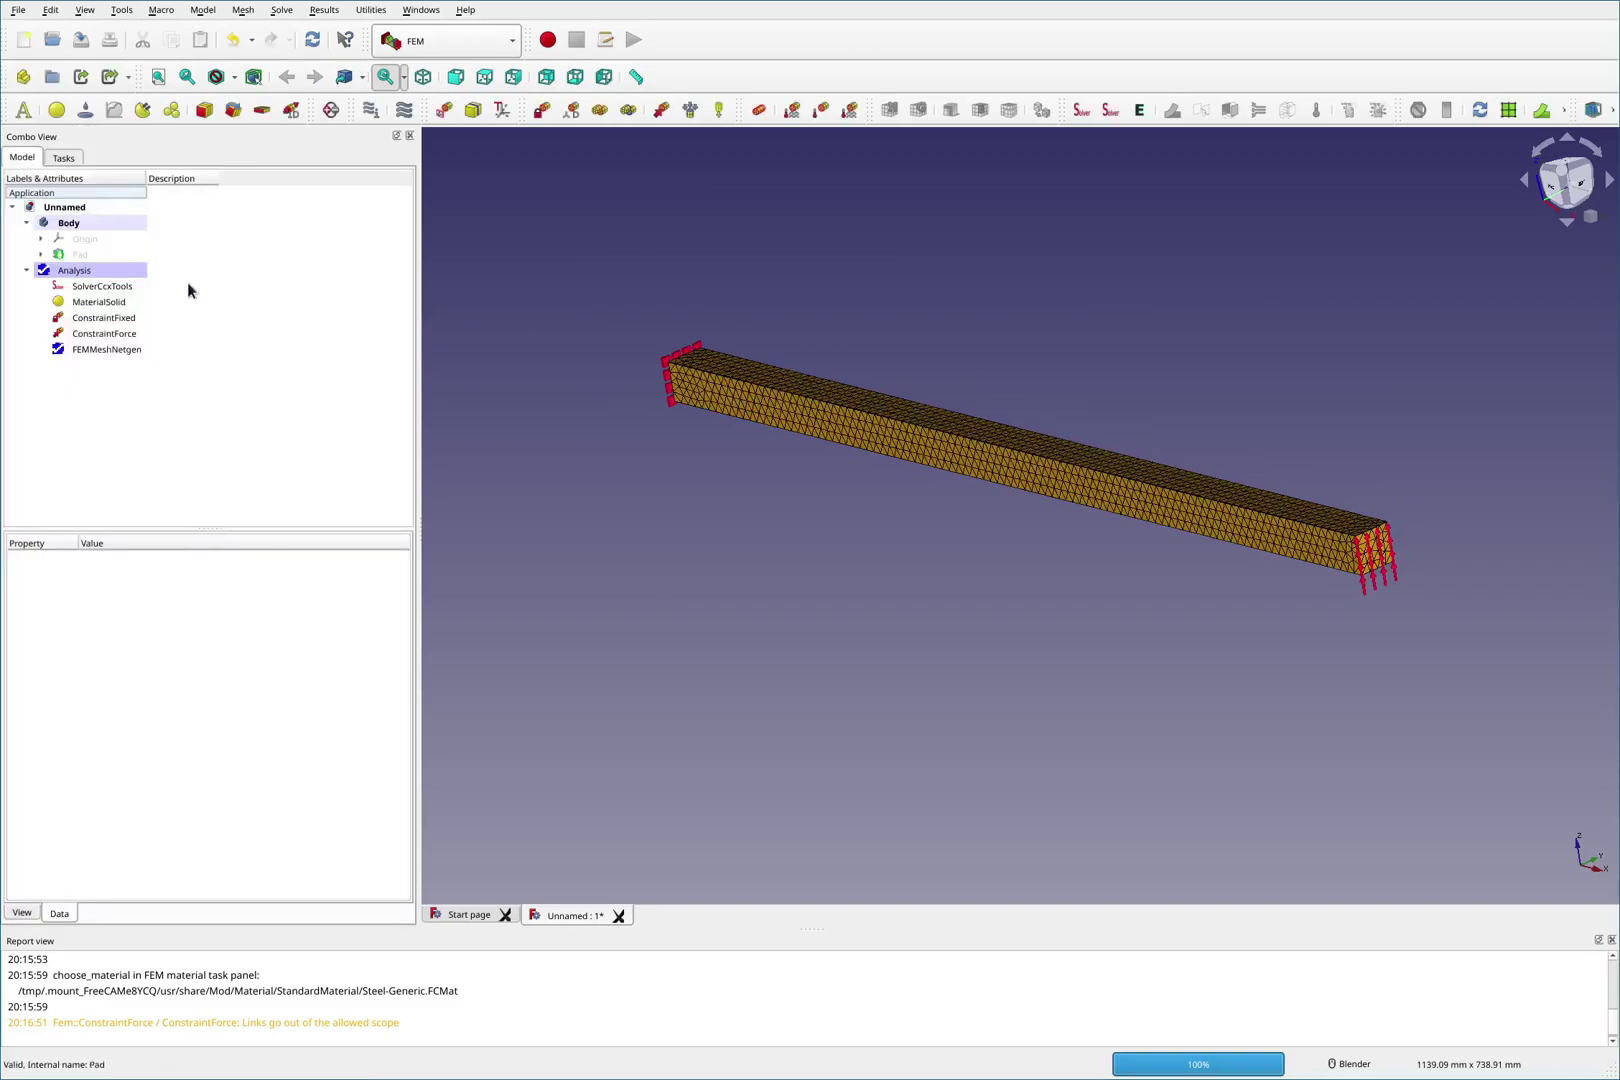
left_click(92, 288)
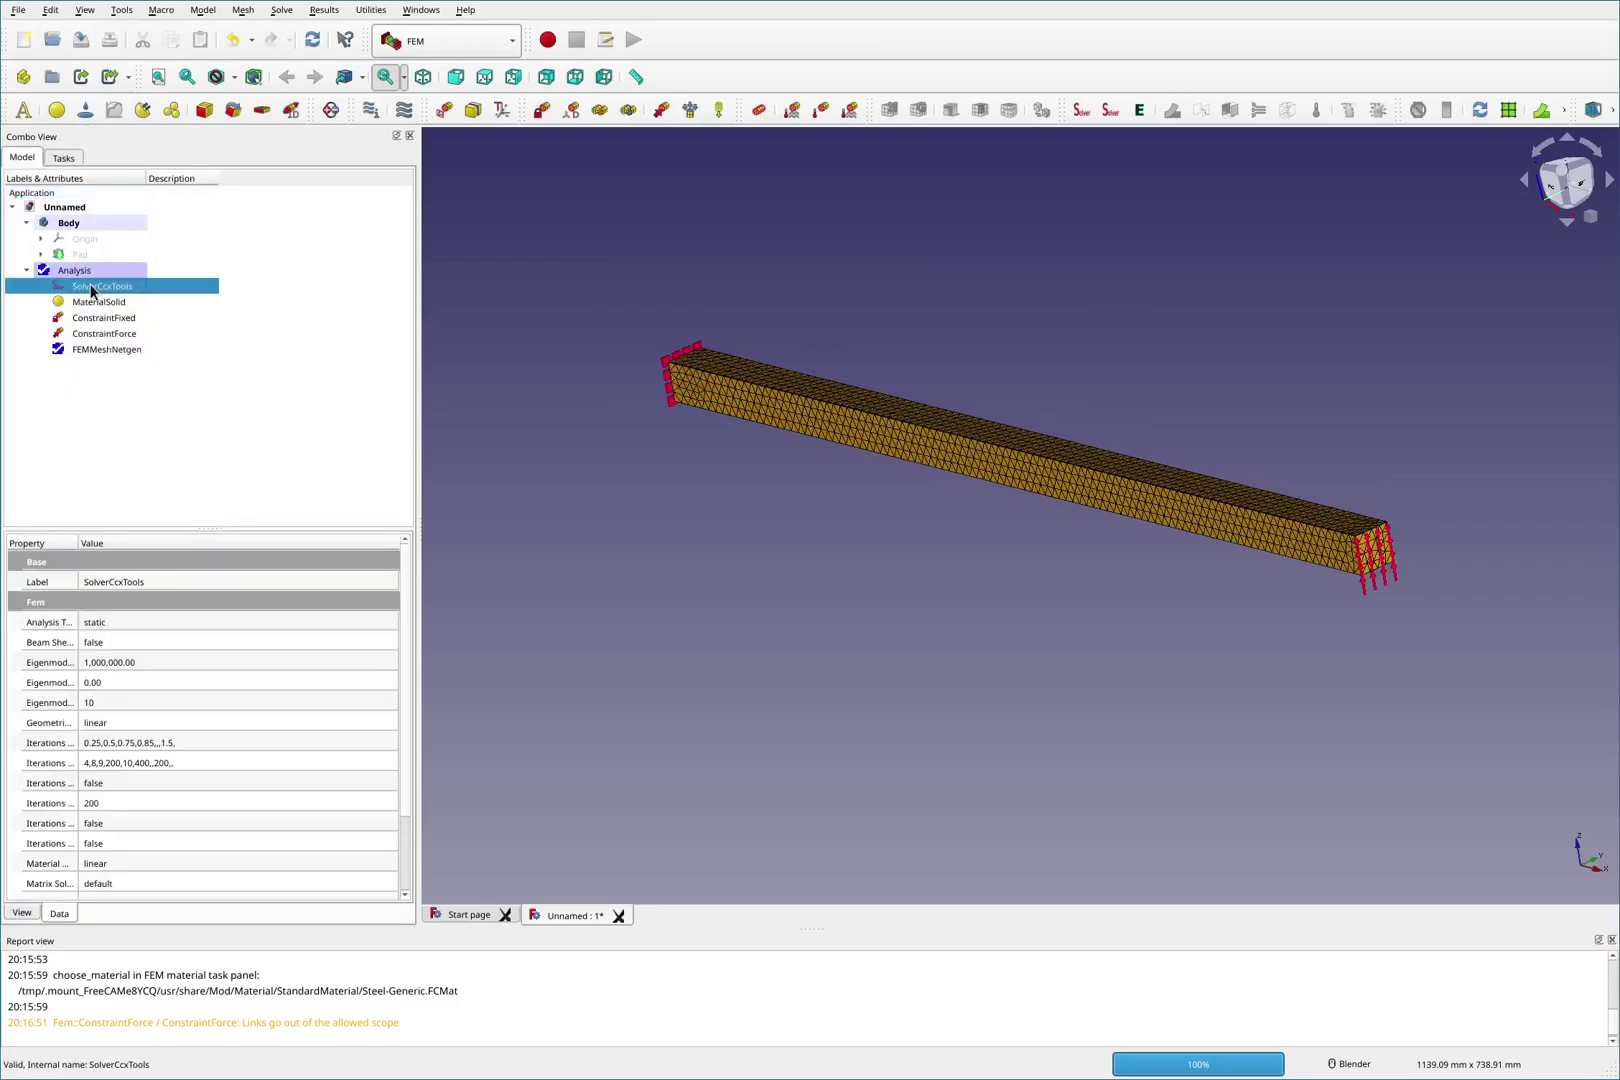
right_click(94, 290)
double_click(85, 290)
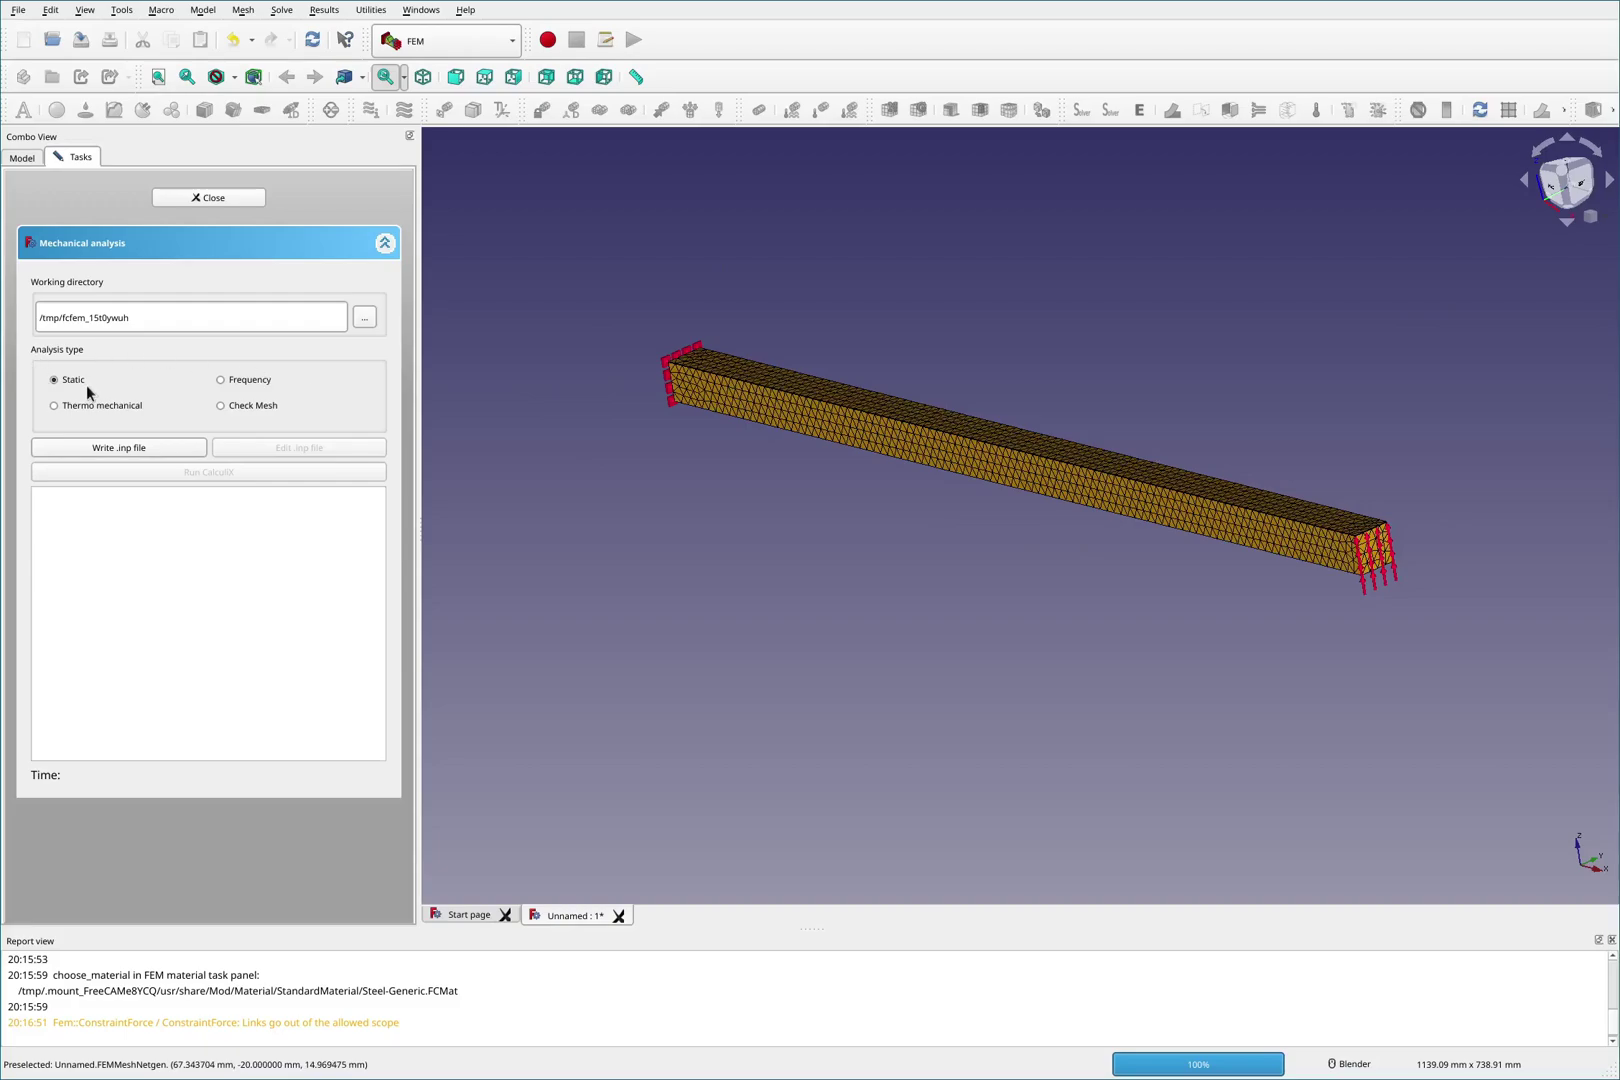
left_click(100, 450)
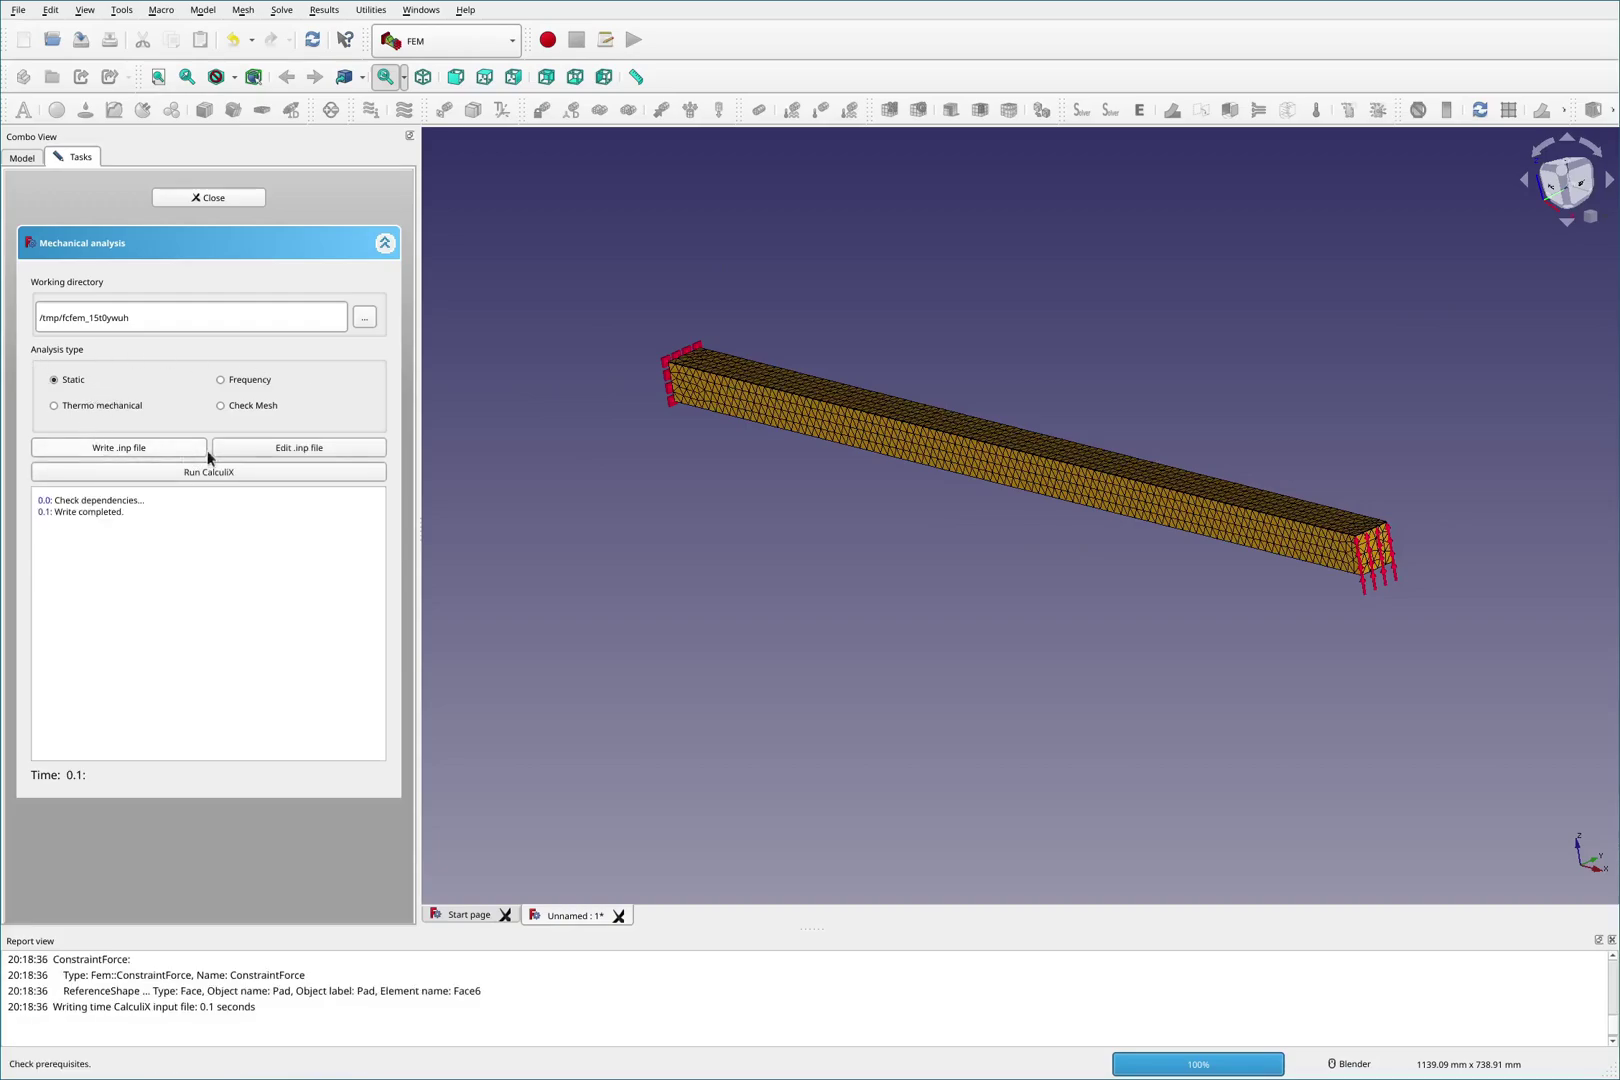
left_click(273, 448)
left_click(213, 474)
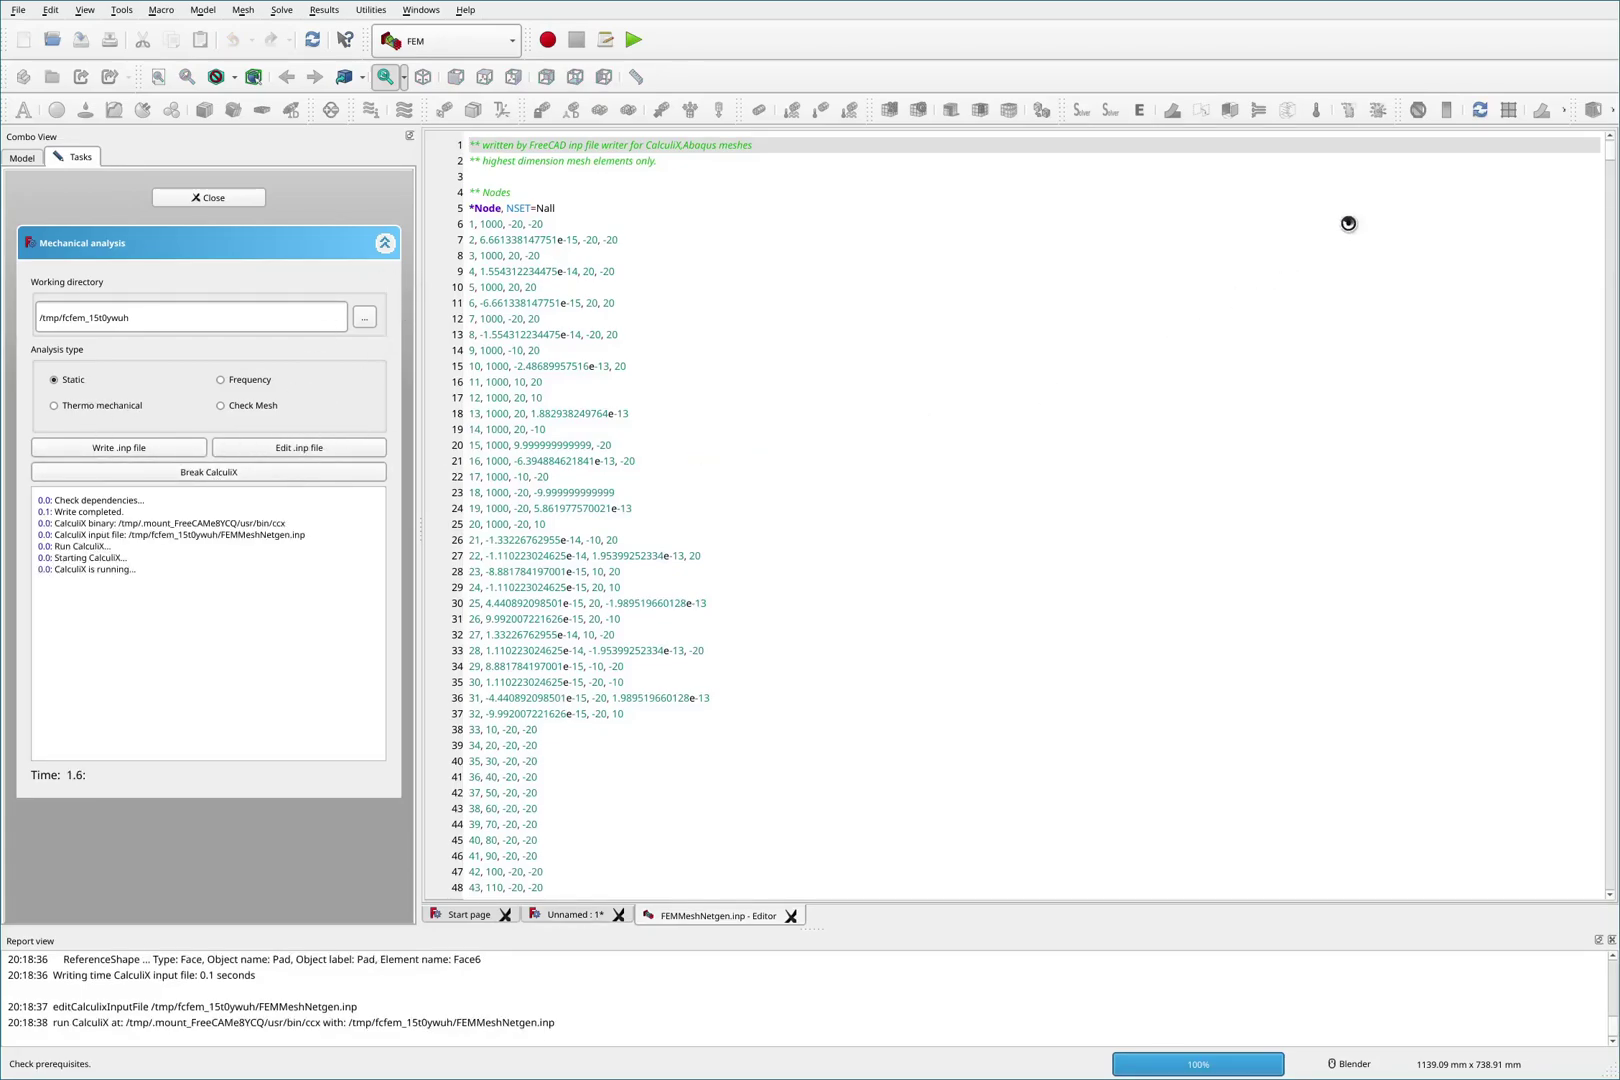
left_click(790, 916)
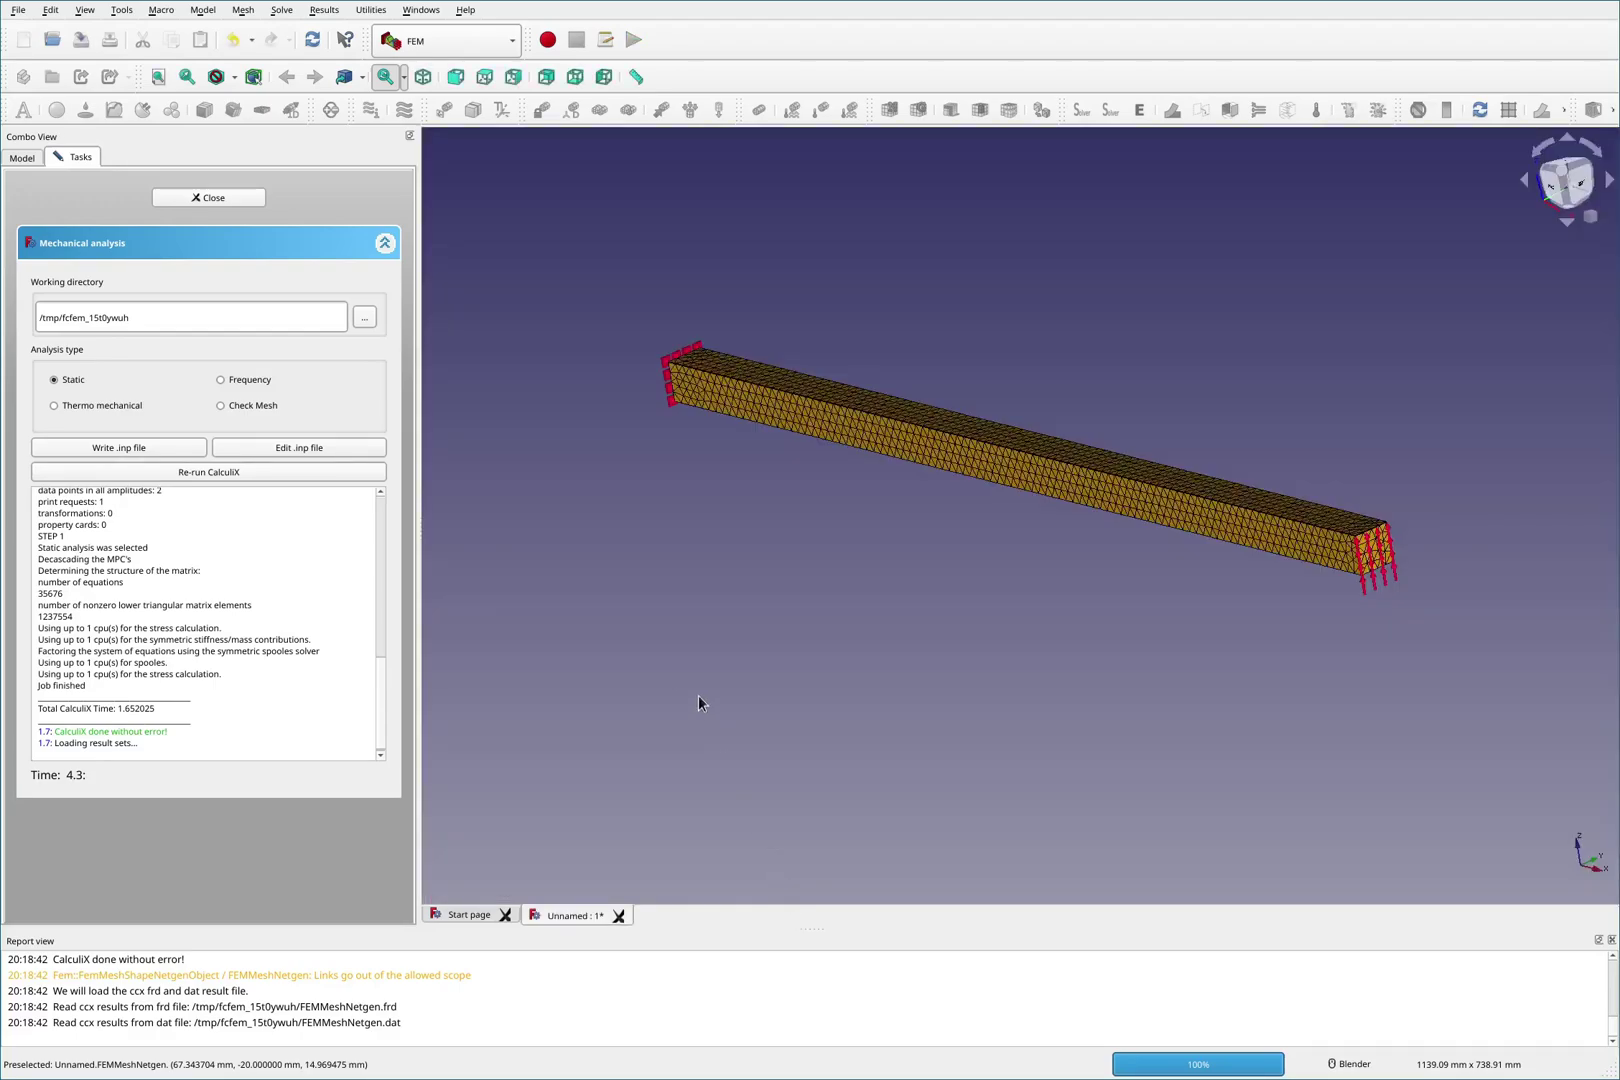
Open CCX_Results and show the beam's deformed shape with exaggerated deformation.
left_click(227, 197)
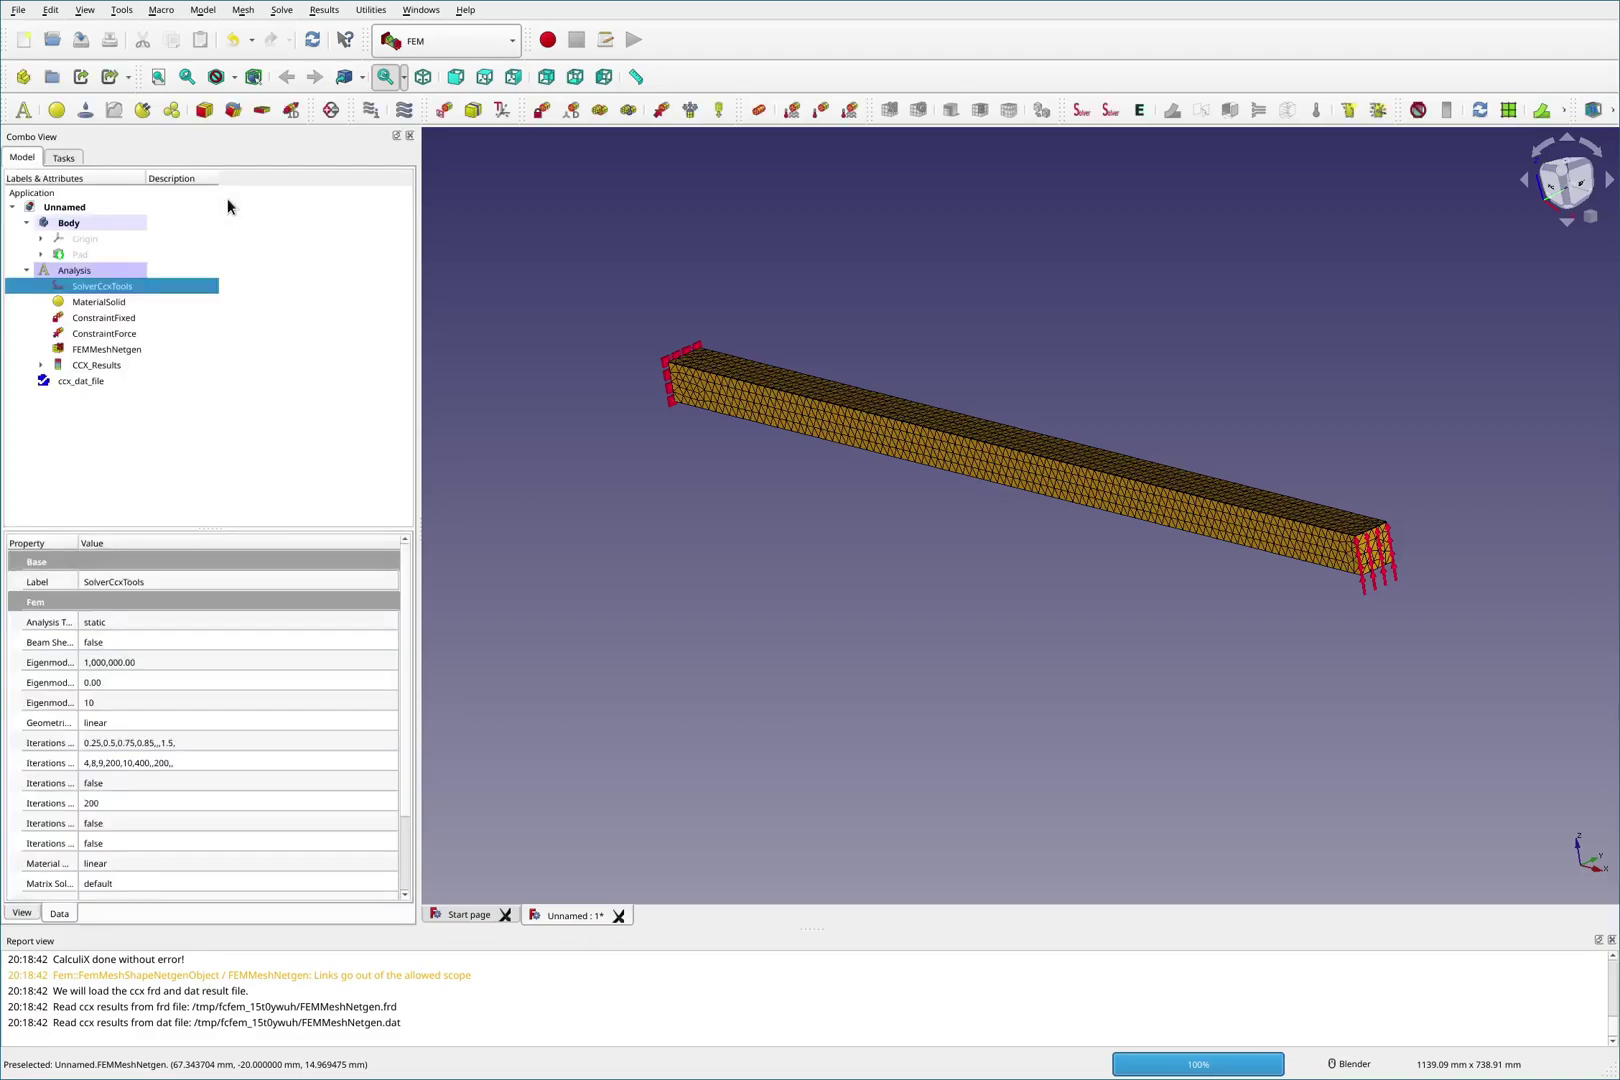
double_click(85, 366)
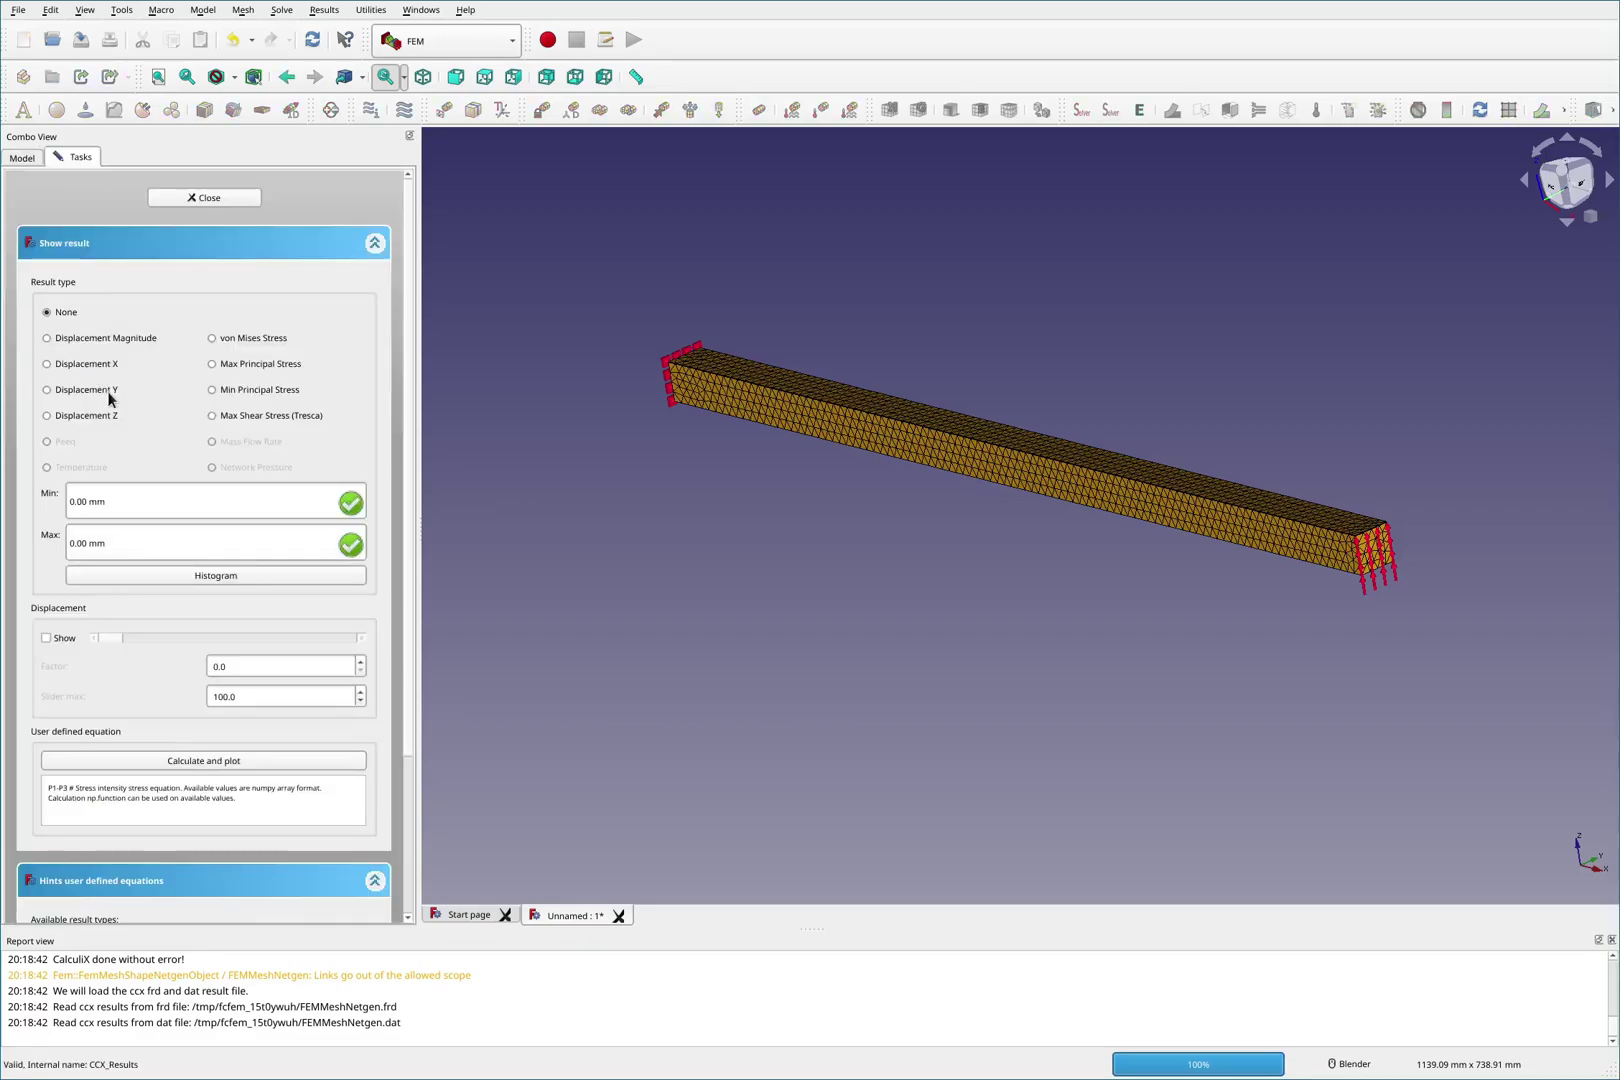
left_click(46, 640)
left_click_drag(108, 640, 120, 640)
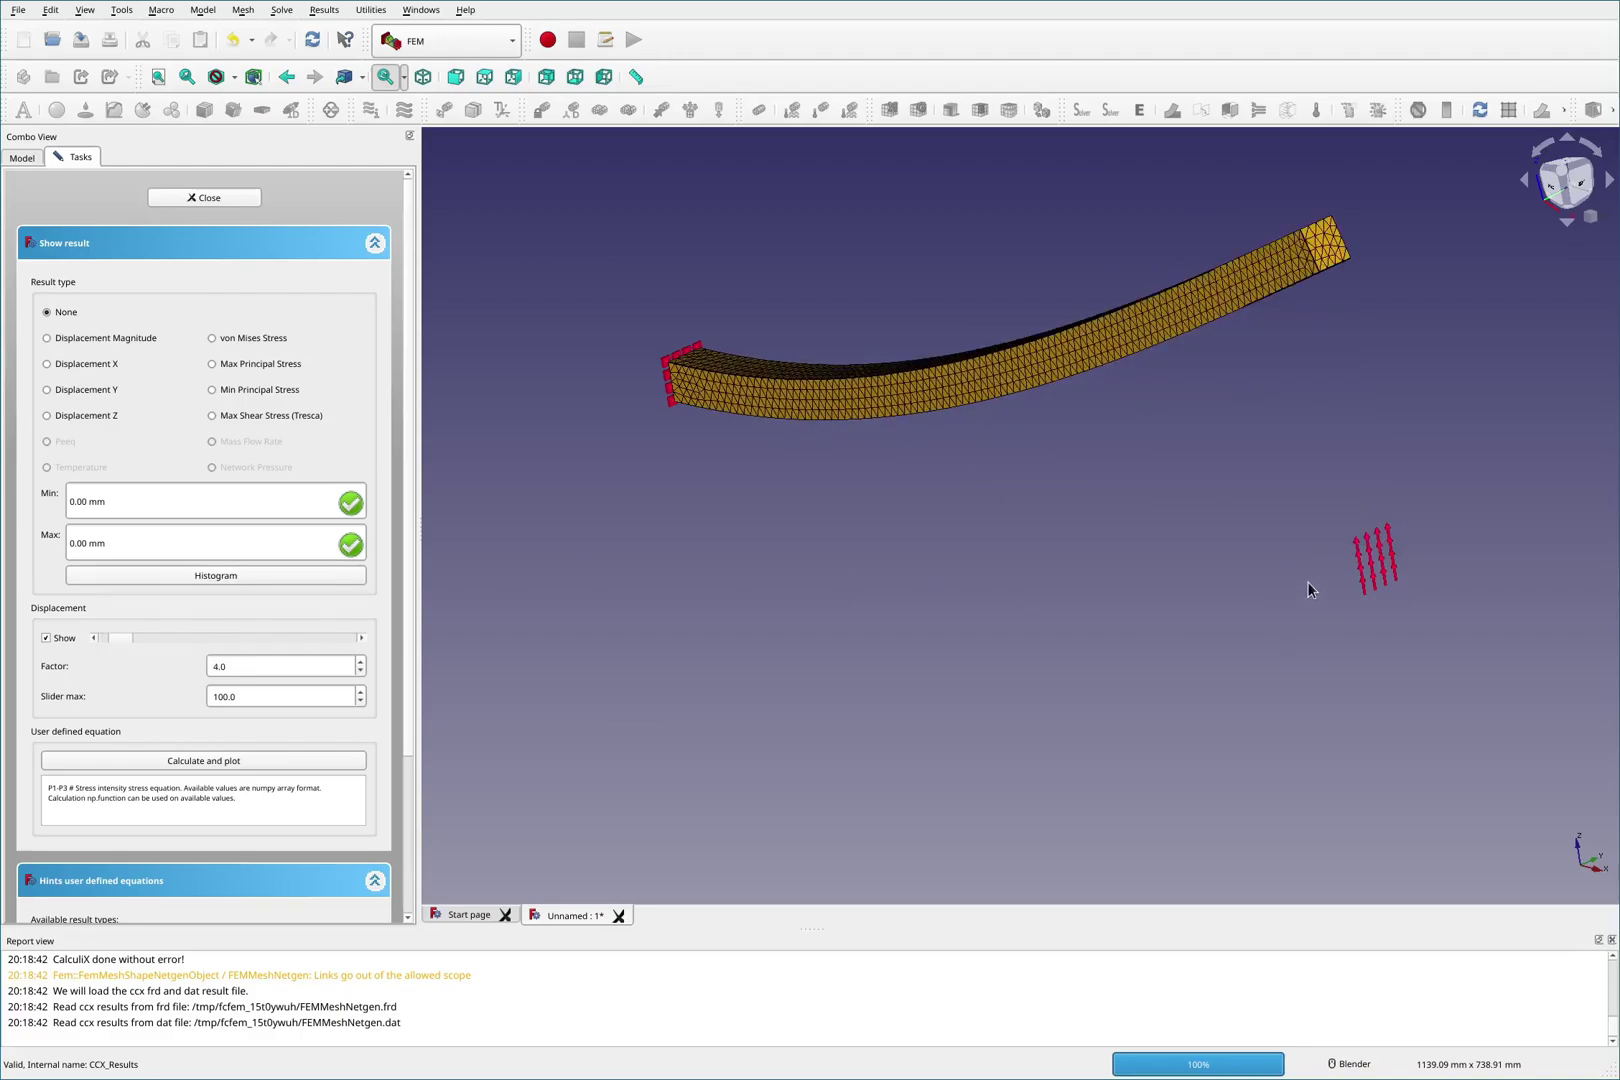
Colour the beam by Z displacement, highlighting the 77.96 mm maximum at the loaded end.
left_click_drag(1369, 576, 1328, 316)
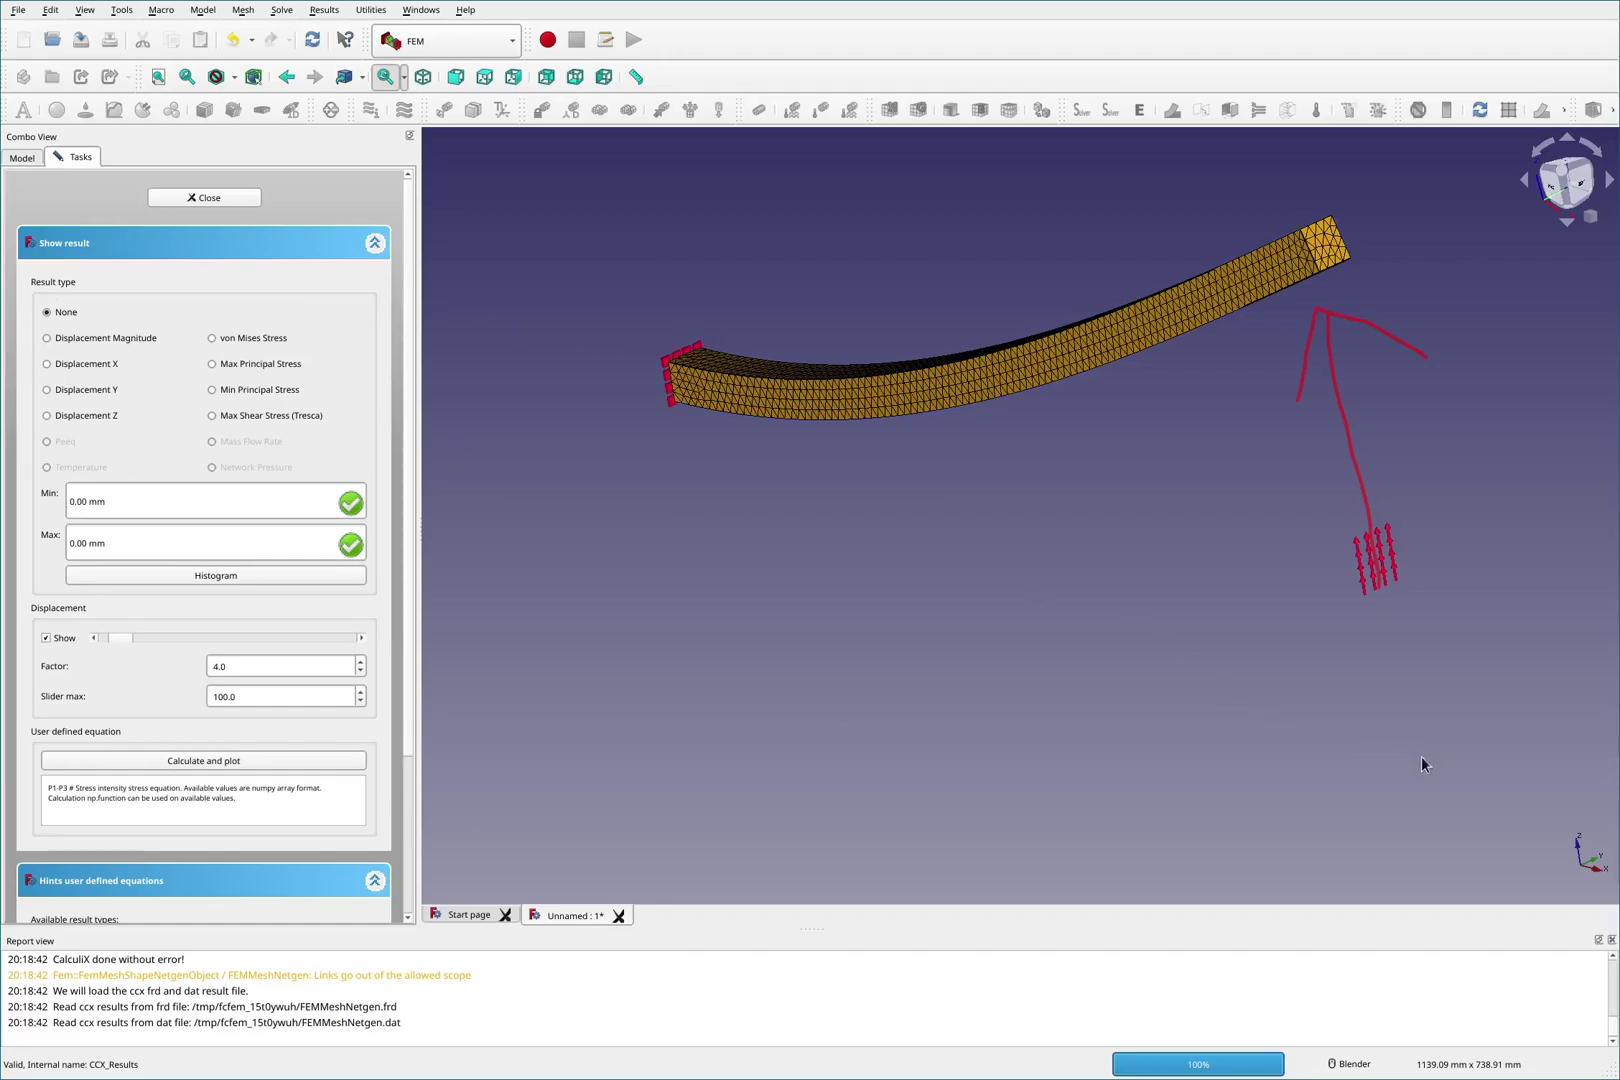
mouse_move(1588, 808)
left_mouse_down()
mouse_move(1545, 830)
mouse_move(1567, 770)
left_mouse_up()
left_click(47, 415)
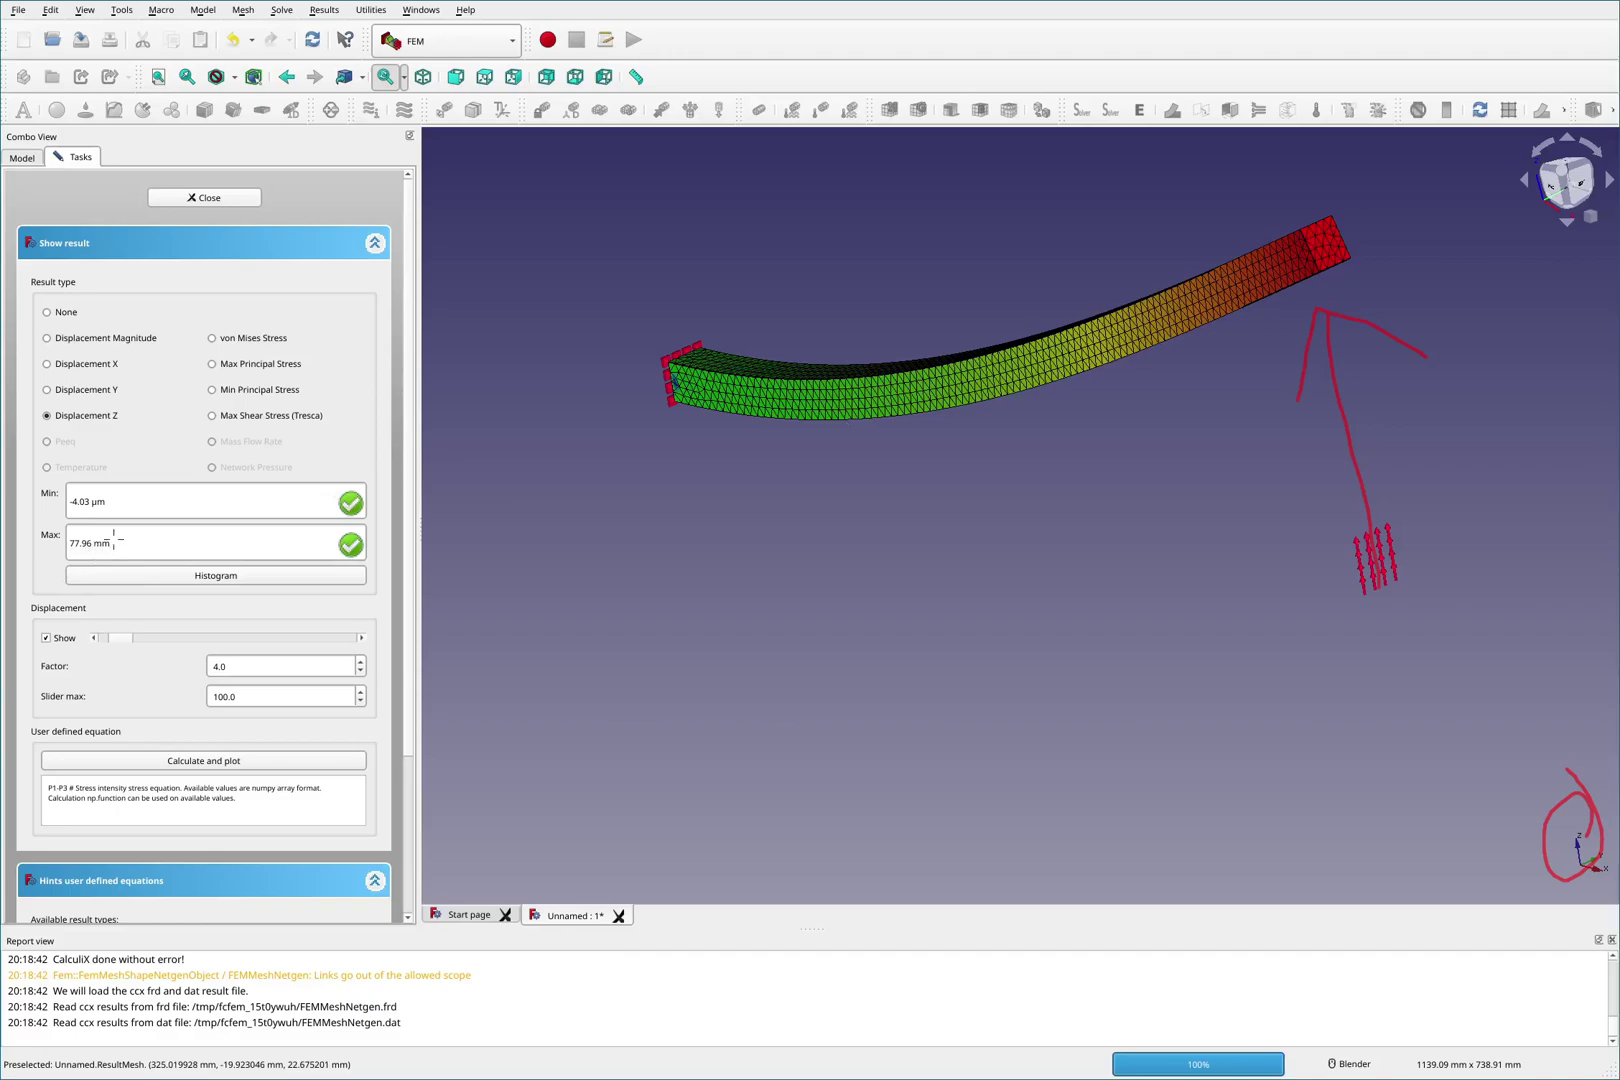
mouse_move(87, 507)
left_mouse_down()
mouse_move(53, 547)
mouse_move(118, 544)
mouse_move(48, 519)
mouse_move(94, 527)
left_mouse_up()
key("Escape")
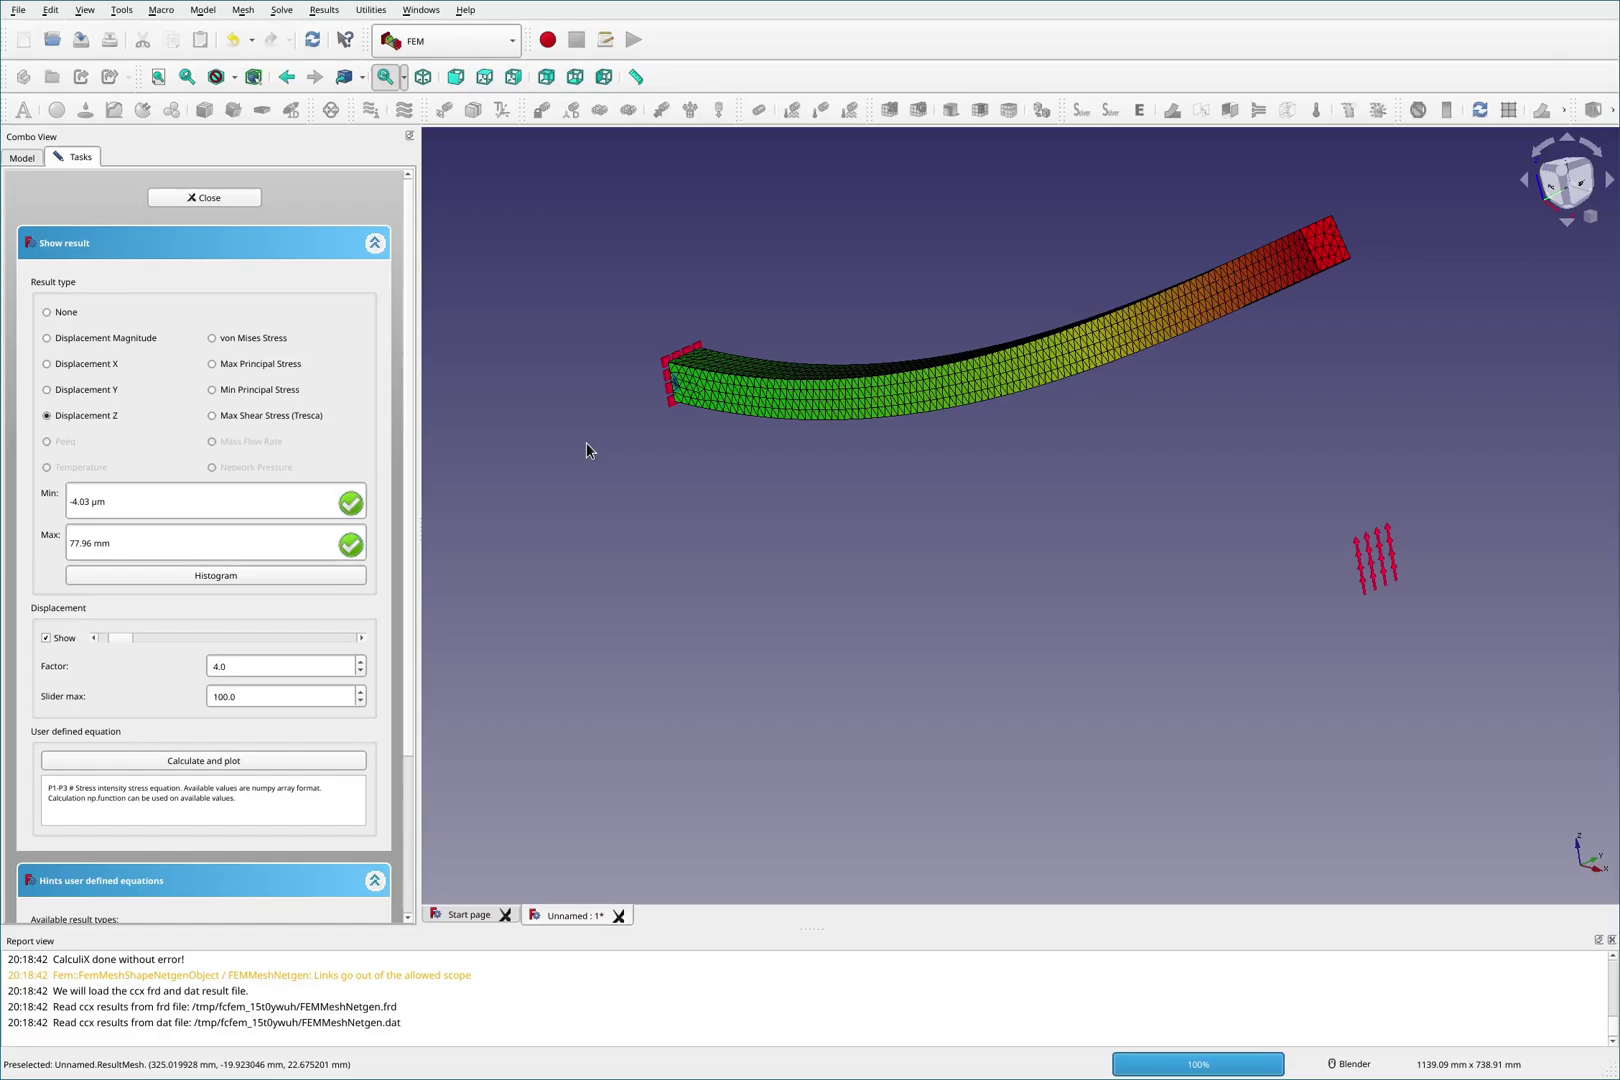
Launch Midori, search for 'desmos' and open the Desmos Graphing Calculator.
key("super+d")
type("mi")
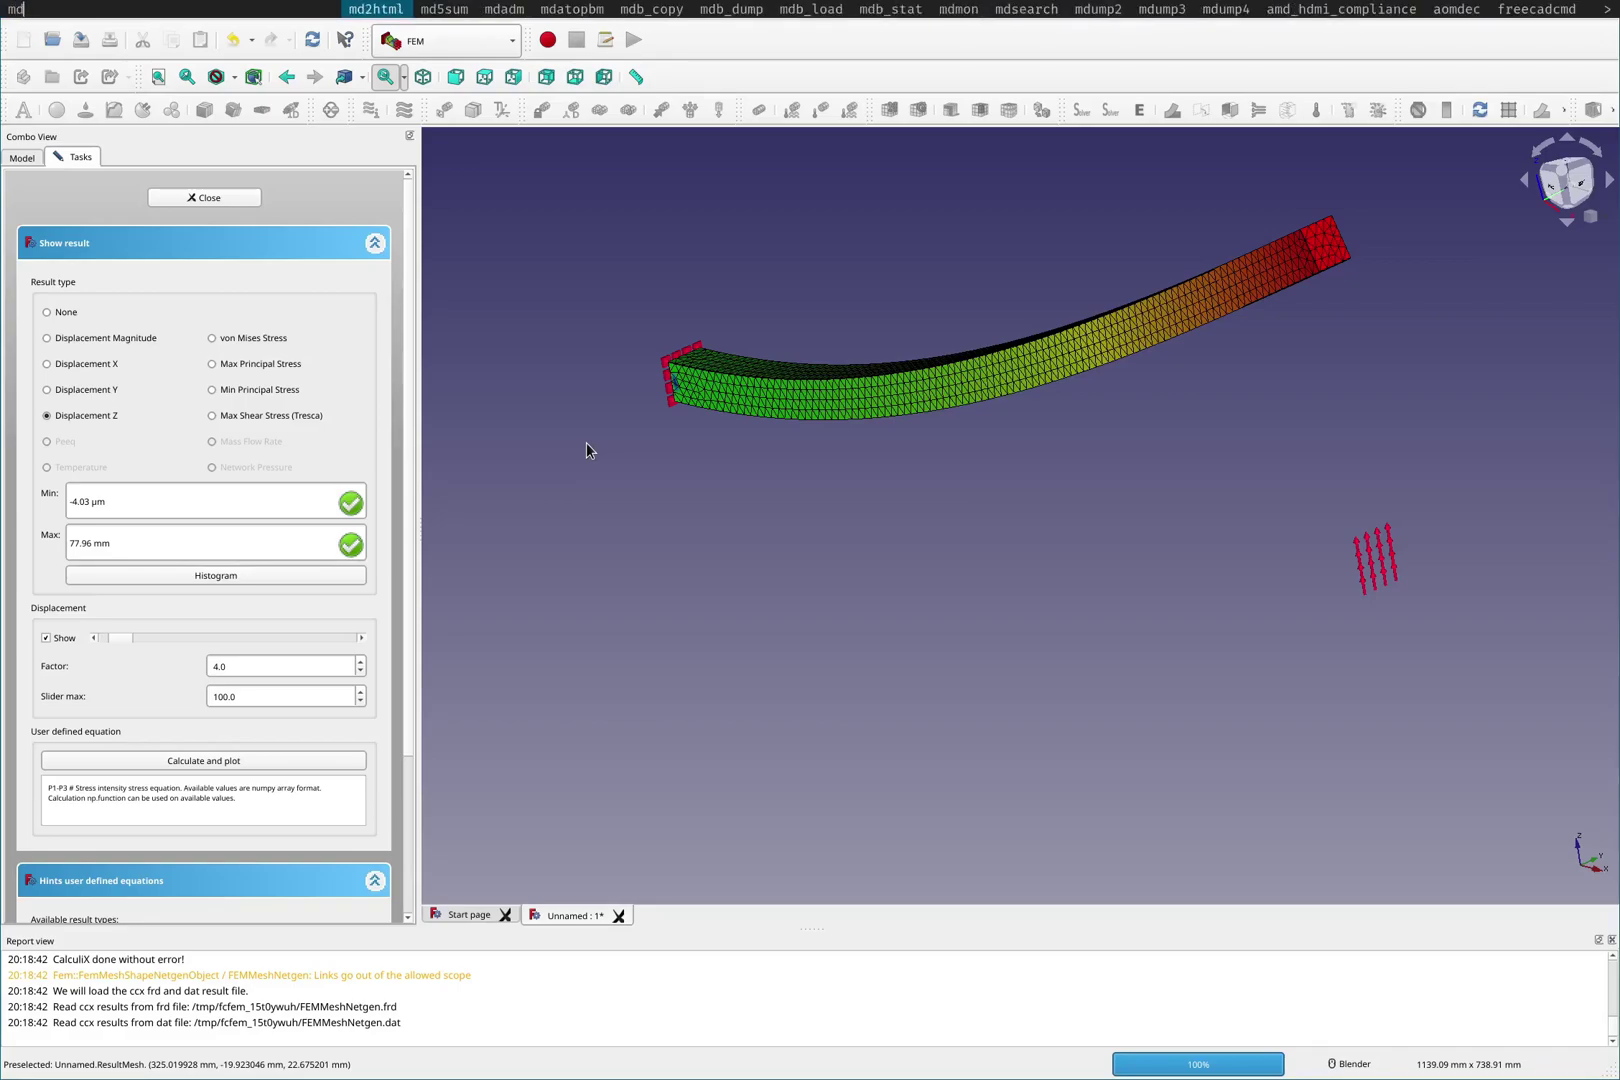
type("dori")
key("Return")
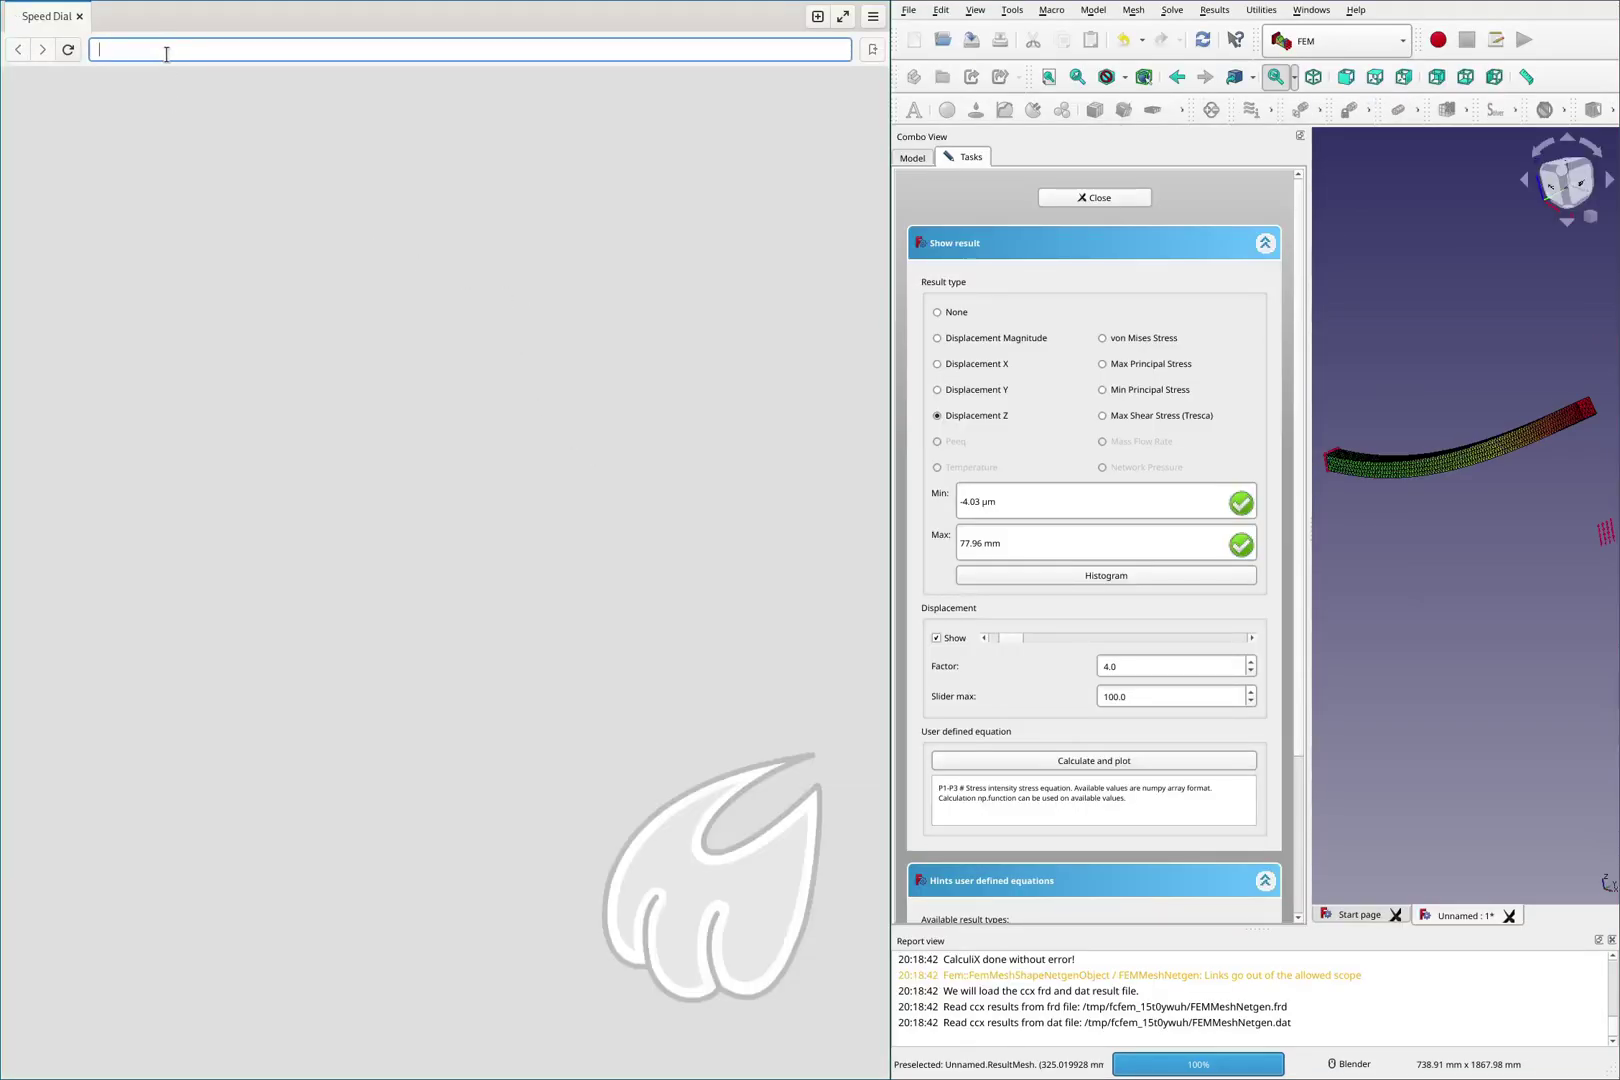
type("desmos")
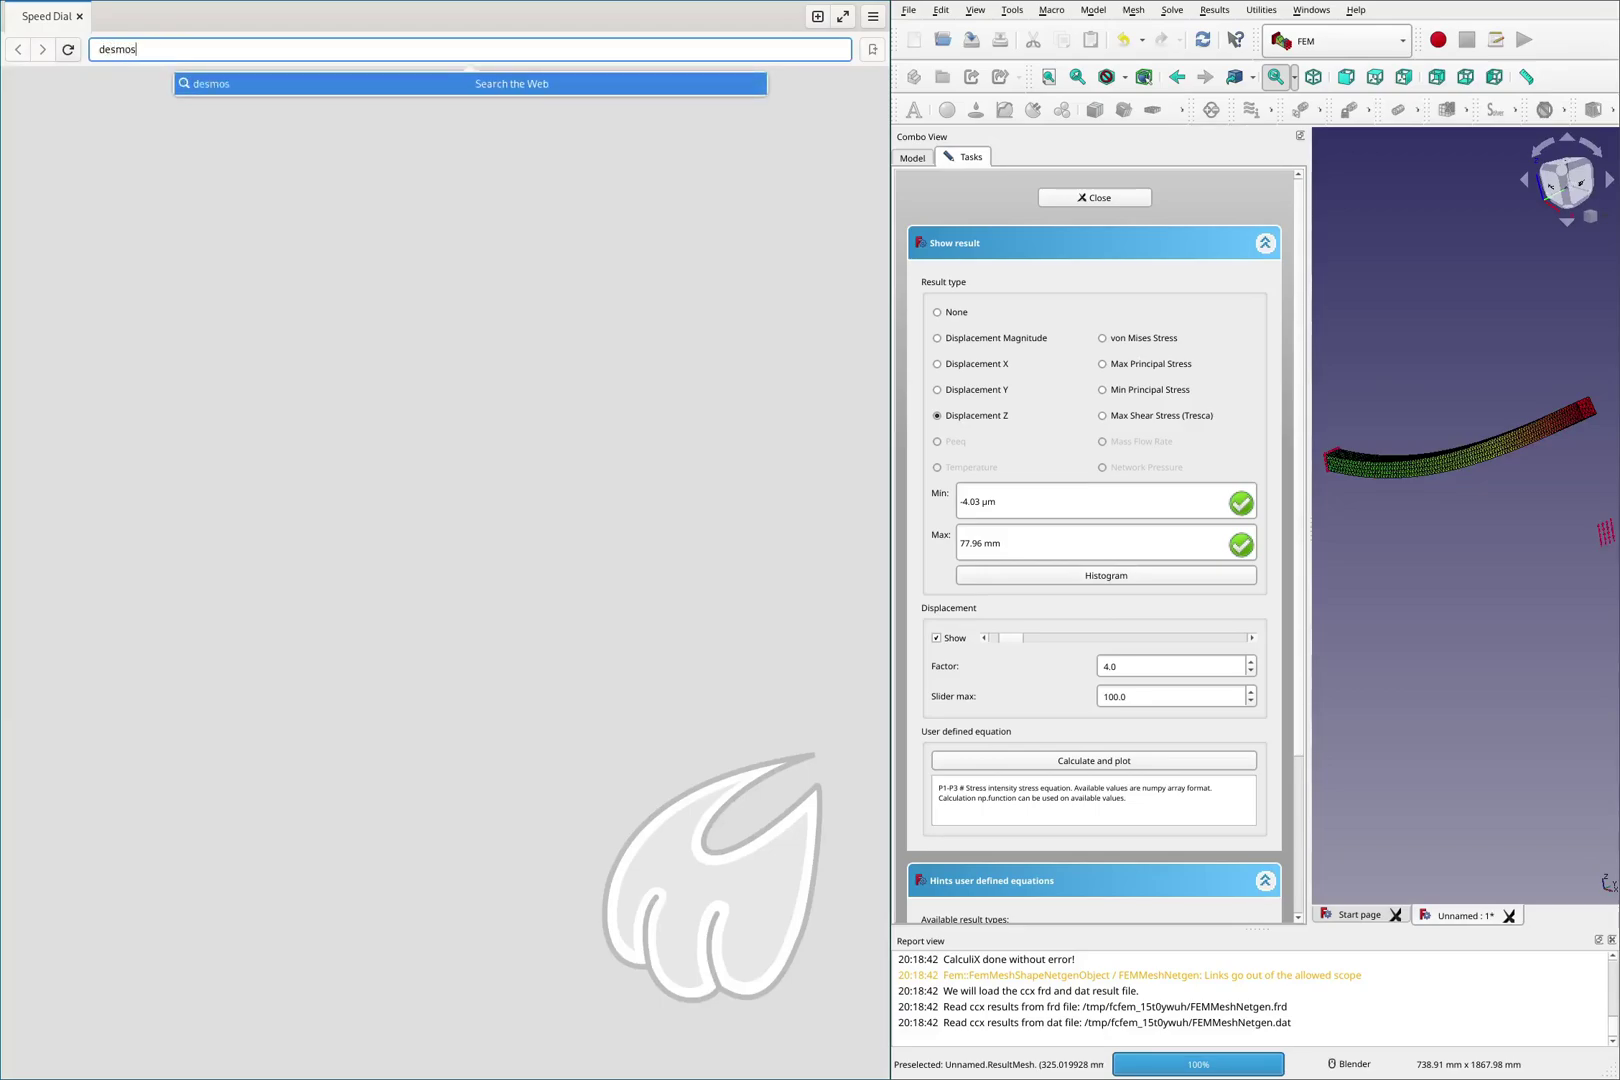
key("Return")
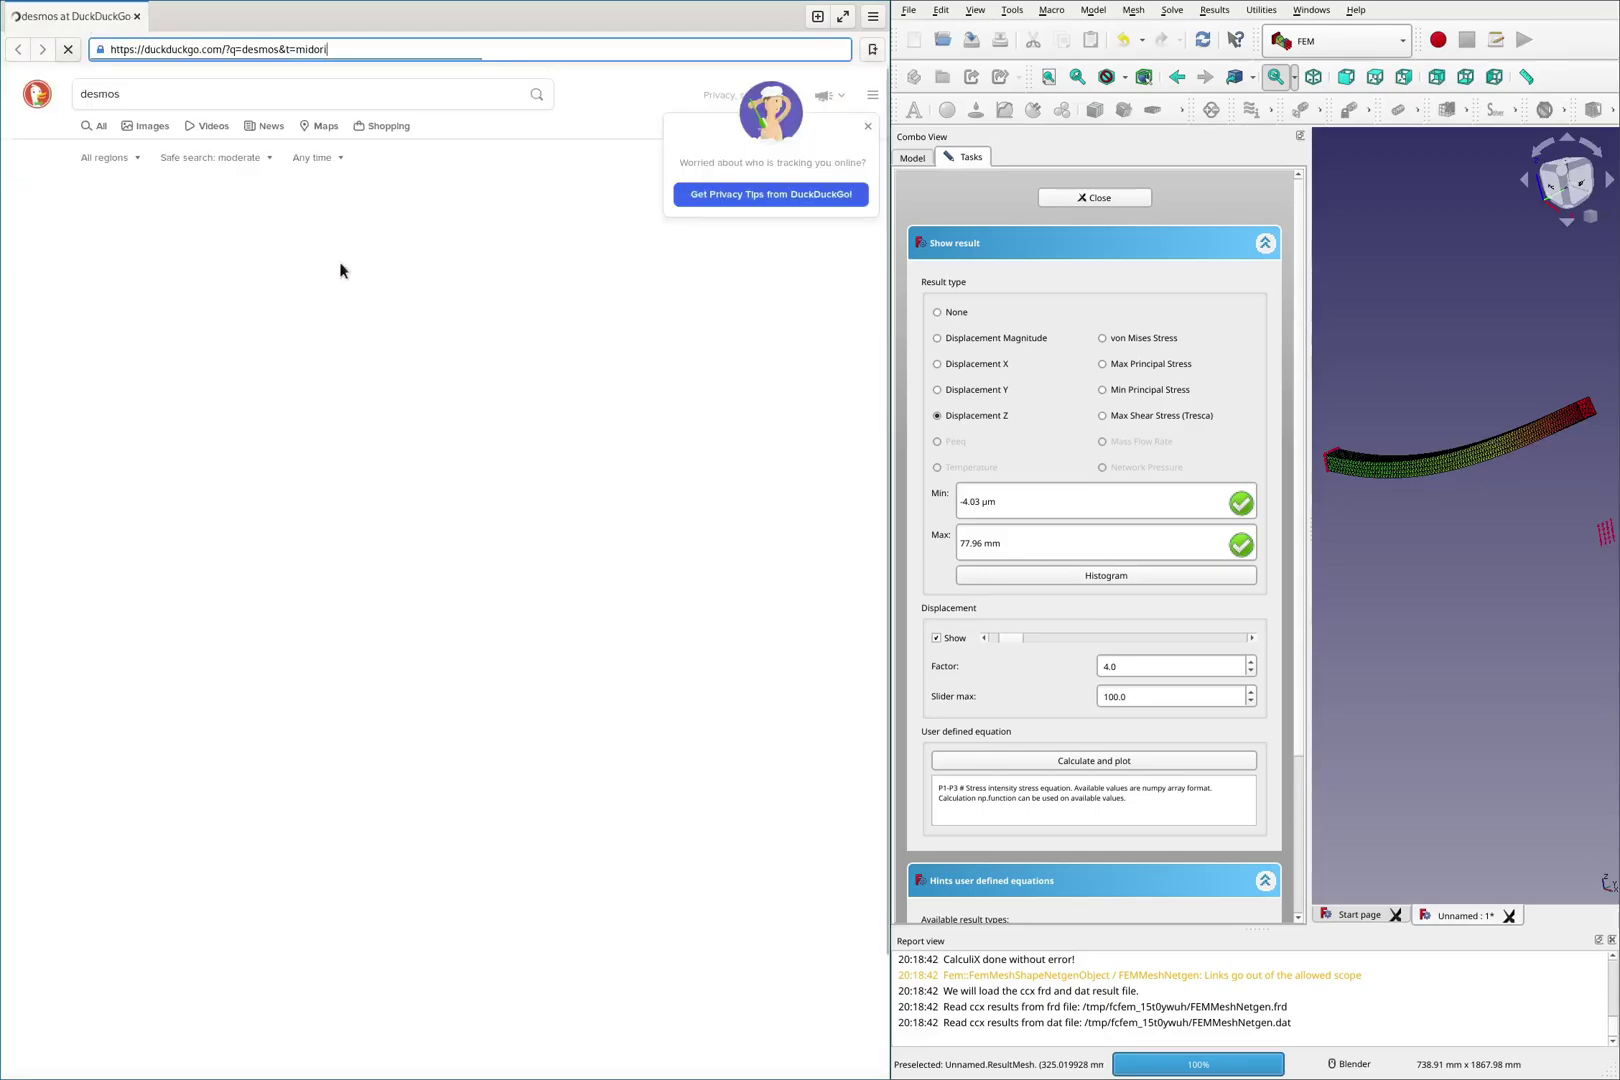
left_click(155, 216)
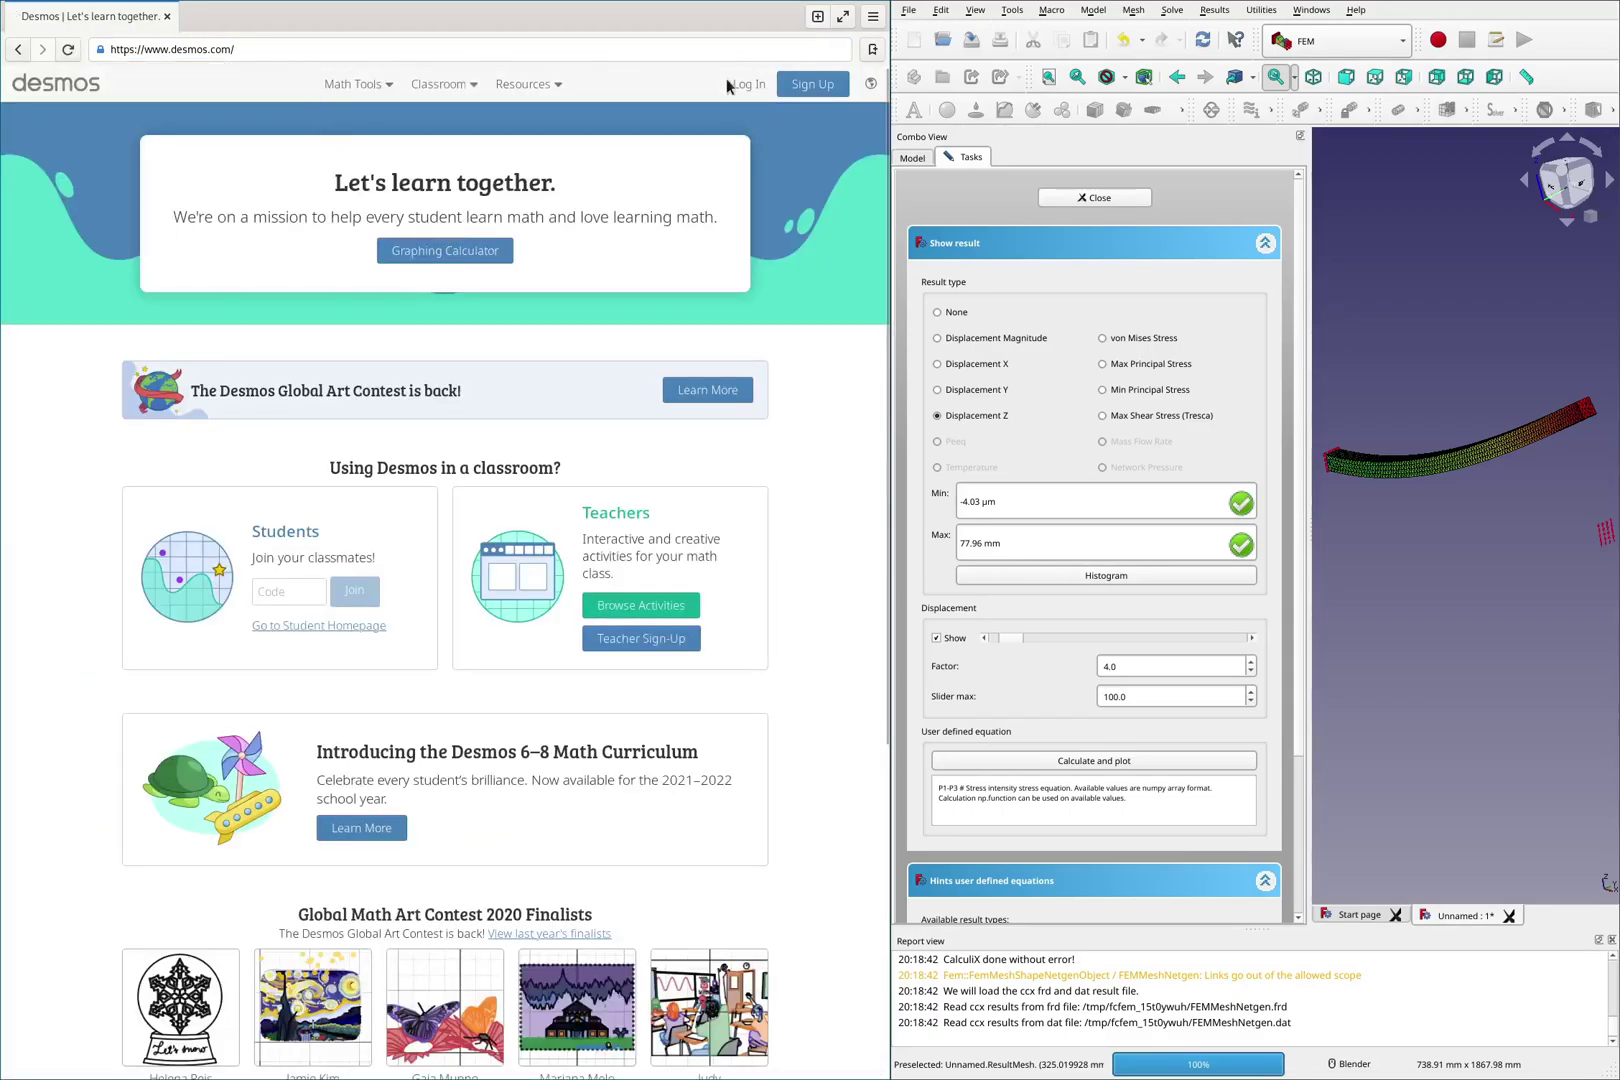
left_click(470, 251)
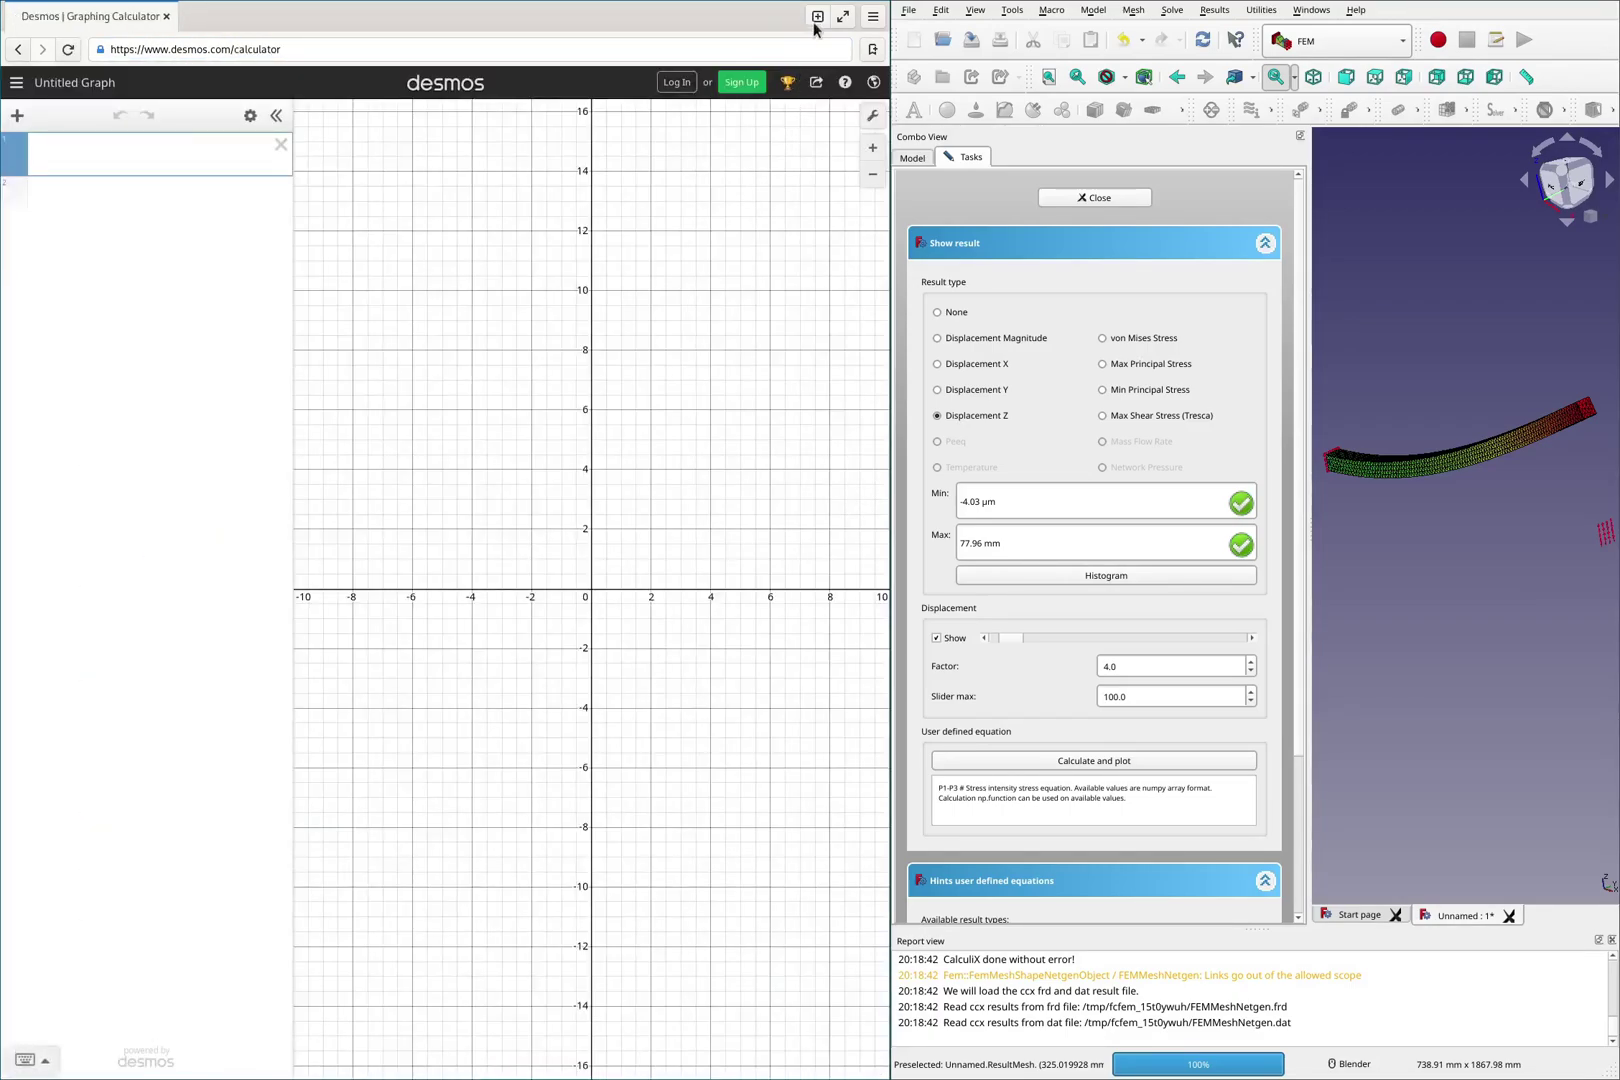
In a new tab, search Google Images for 'bending beam equation displacement'.
left_click(817, 16)
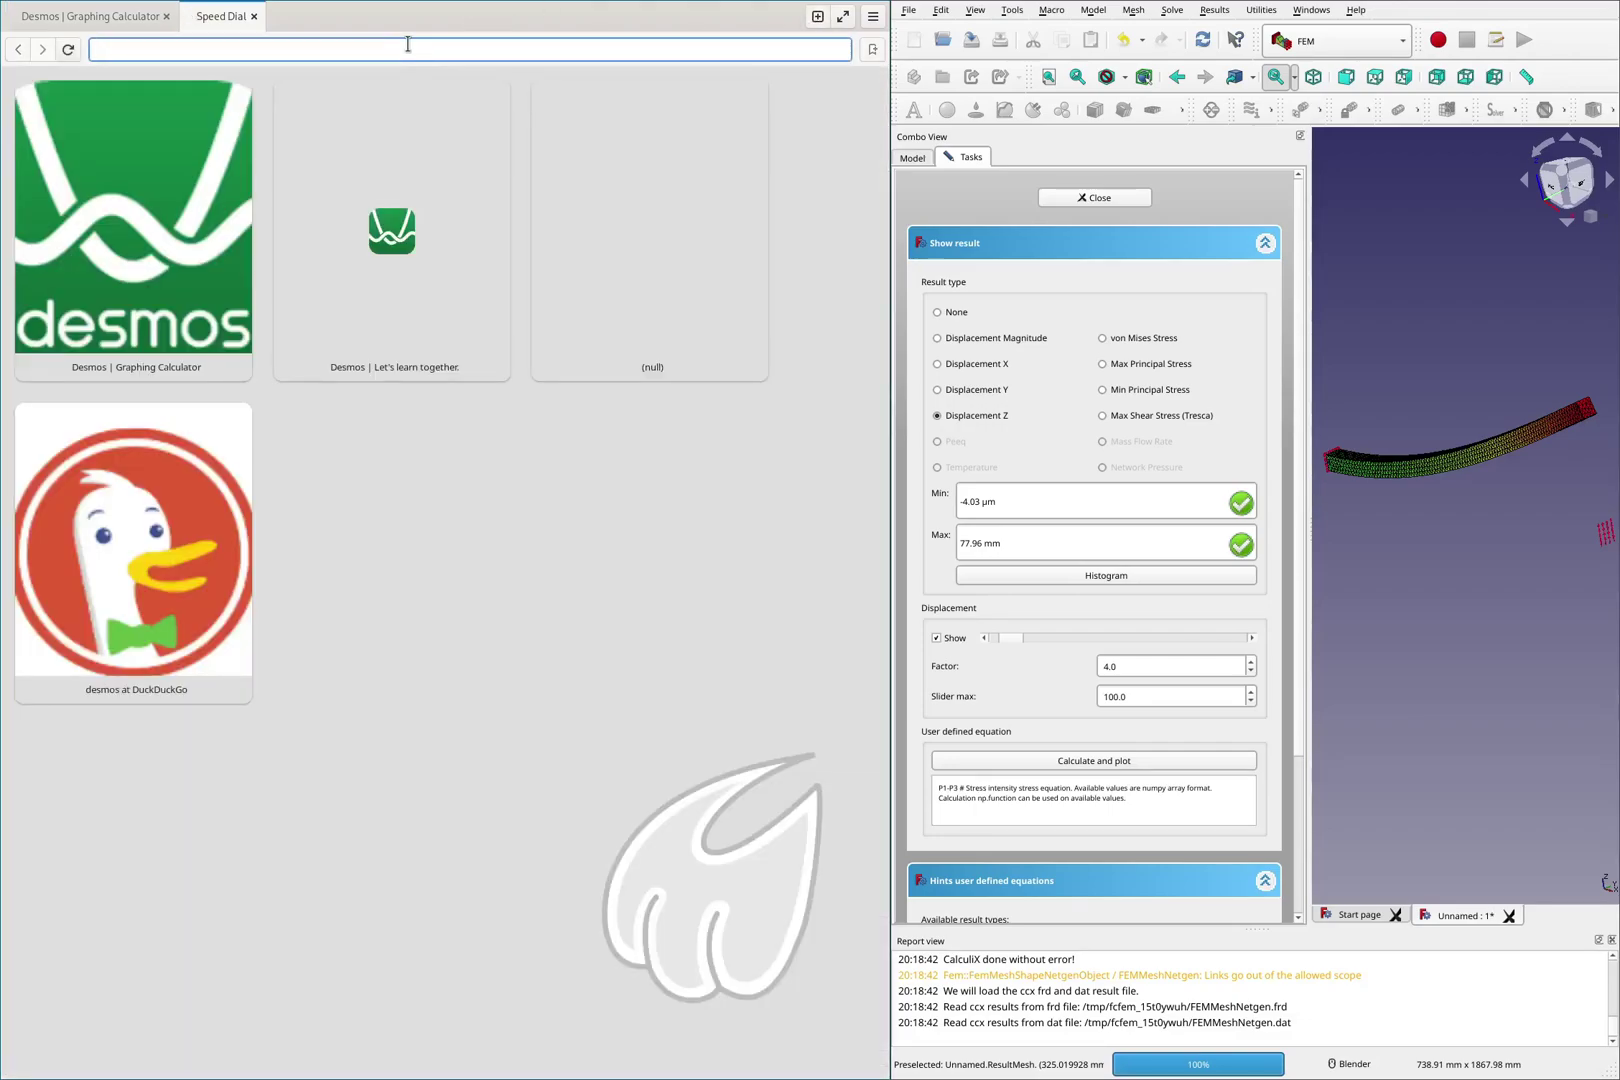
type("google.com")
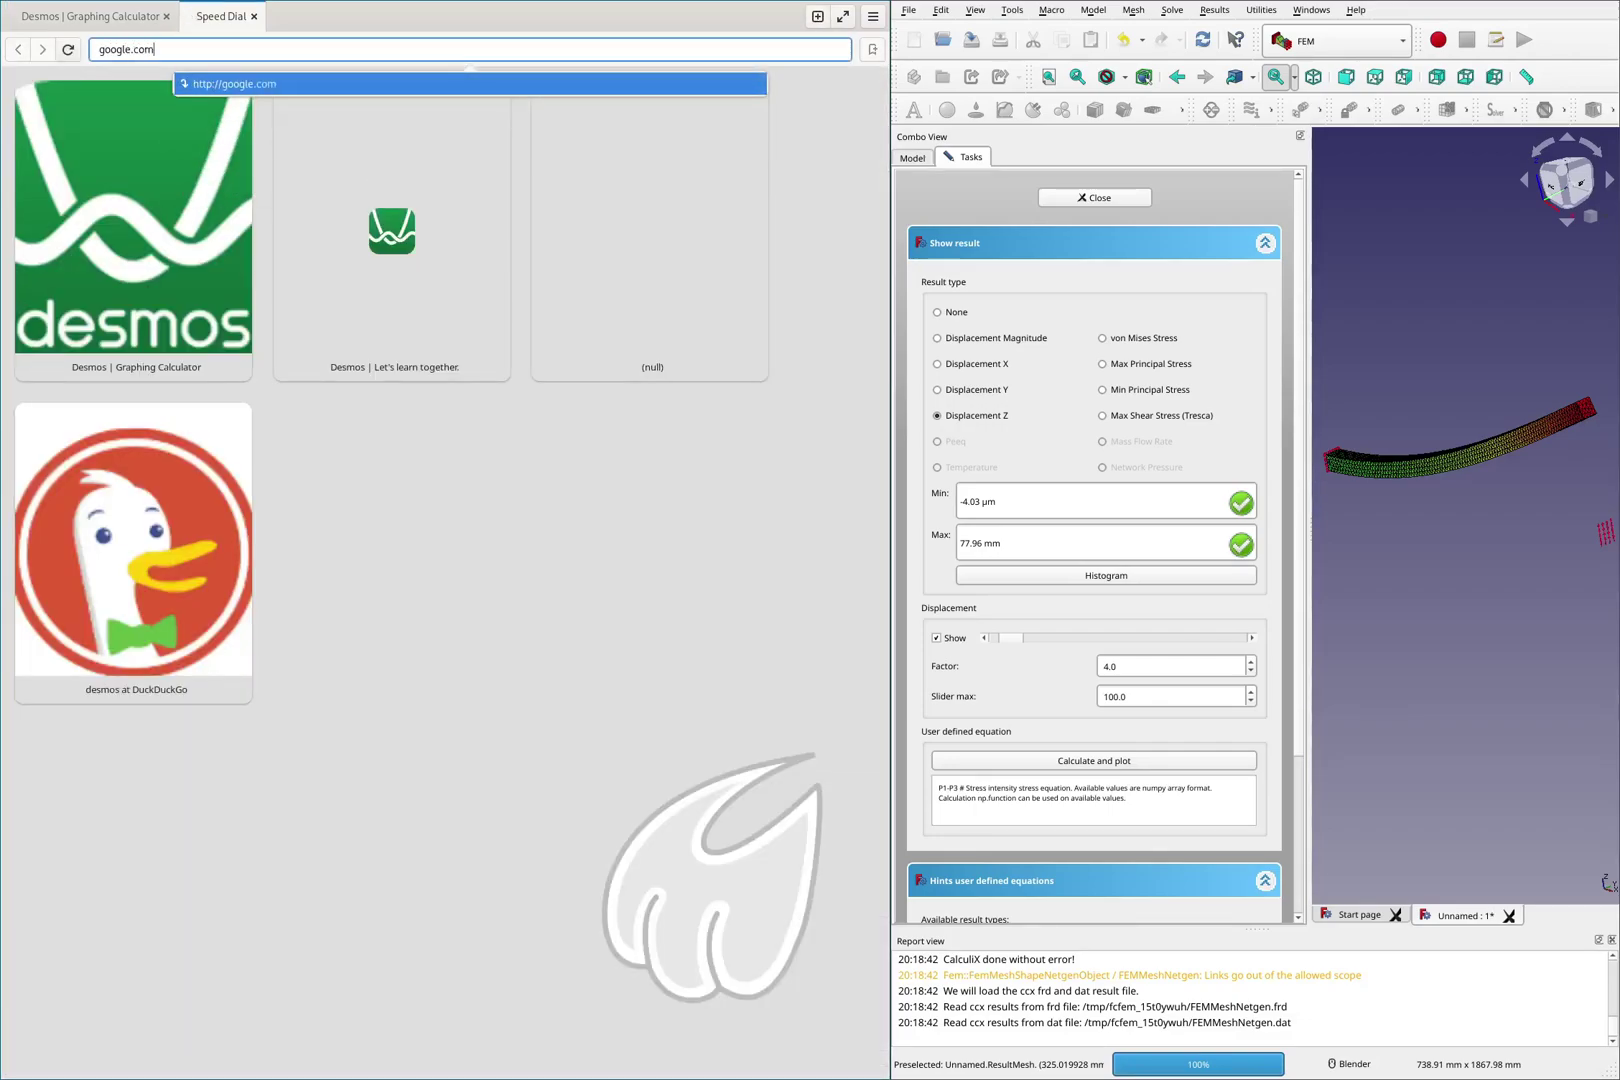
key("Return")
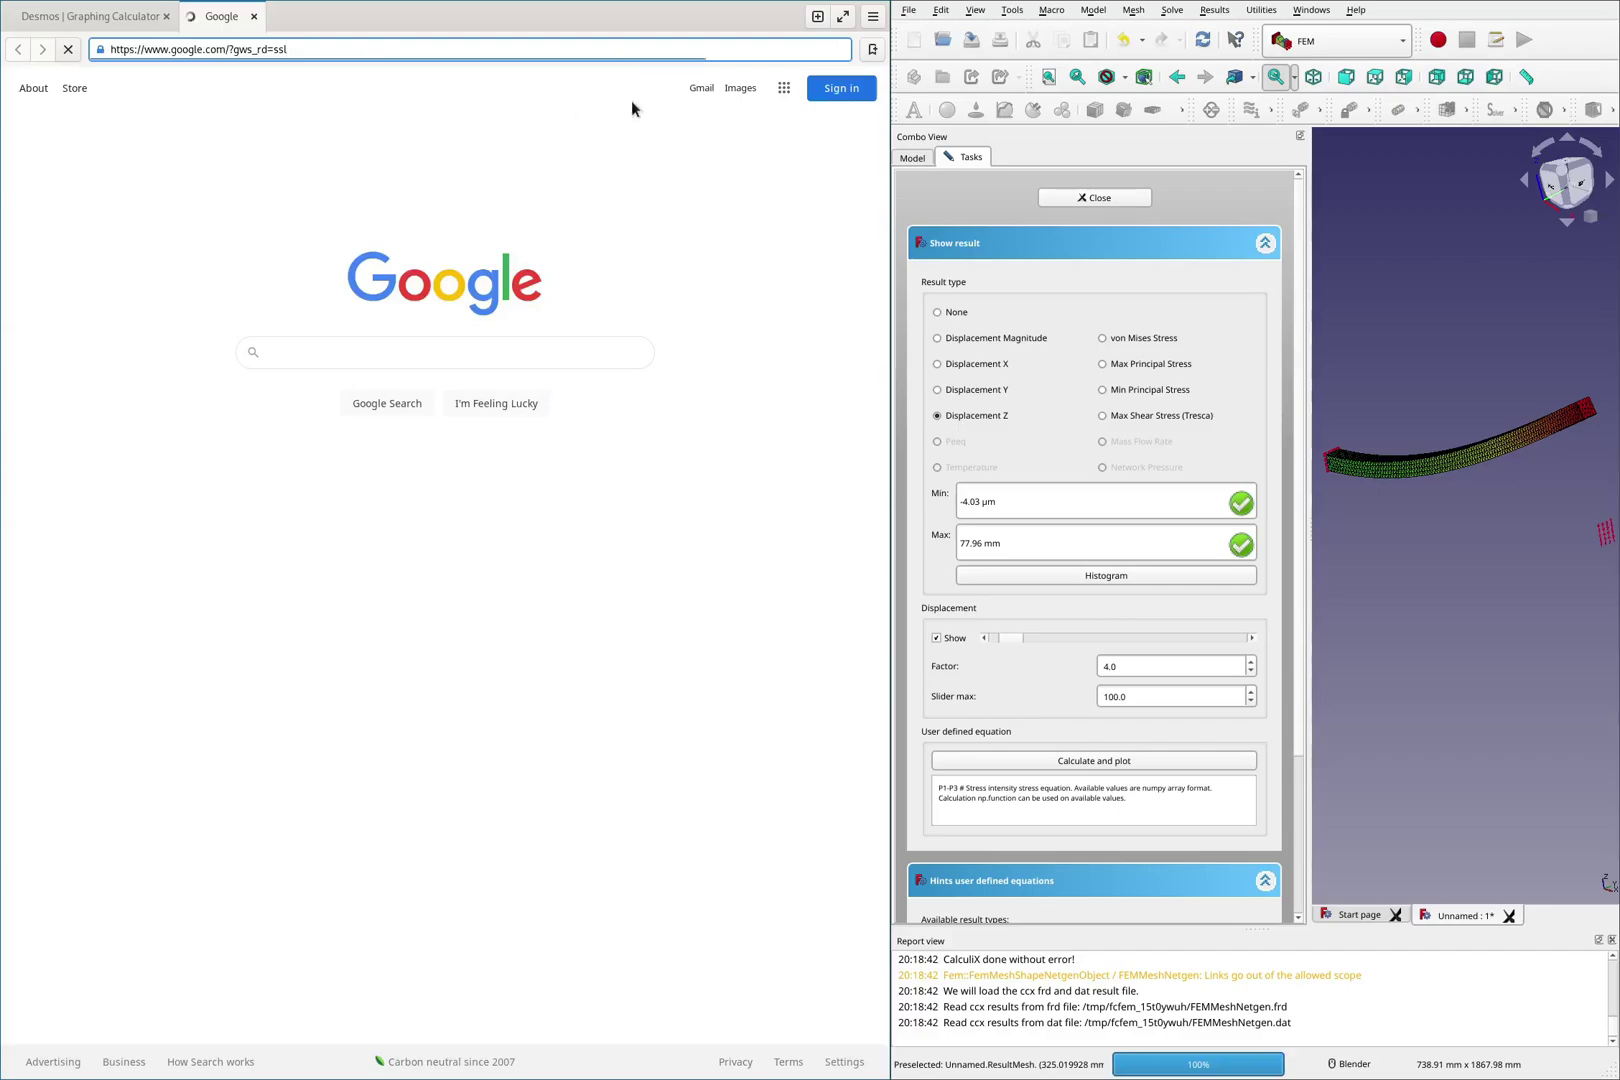
left_click(732, 90)
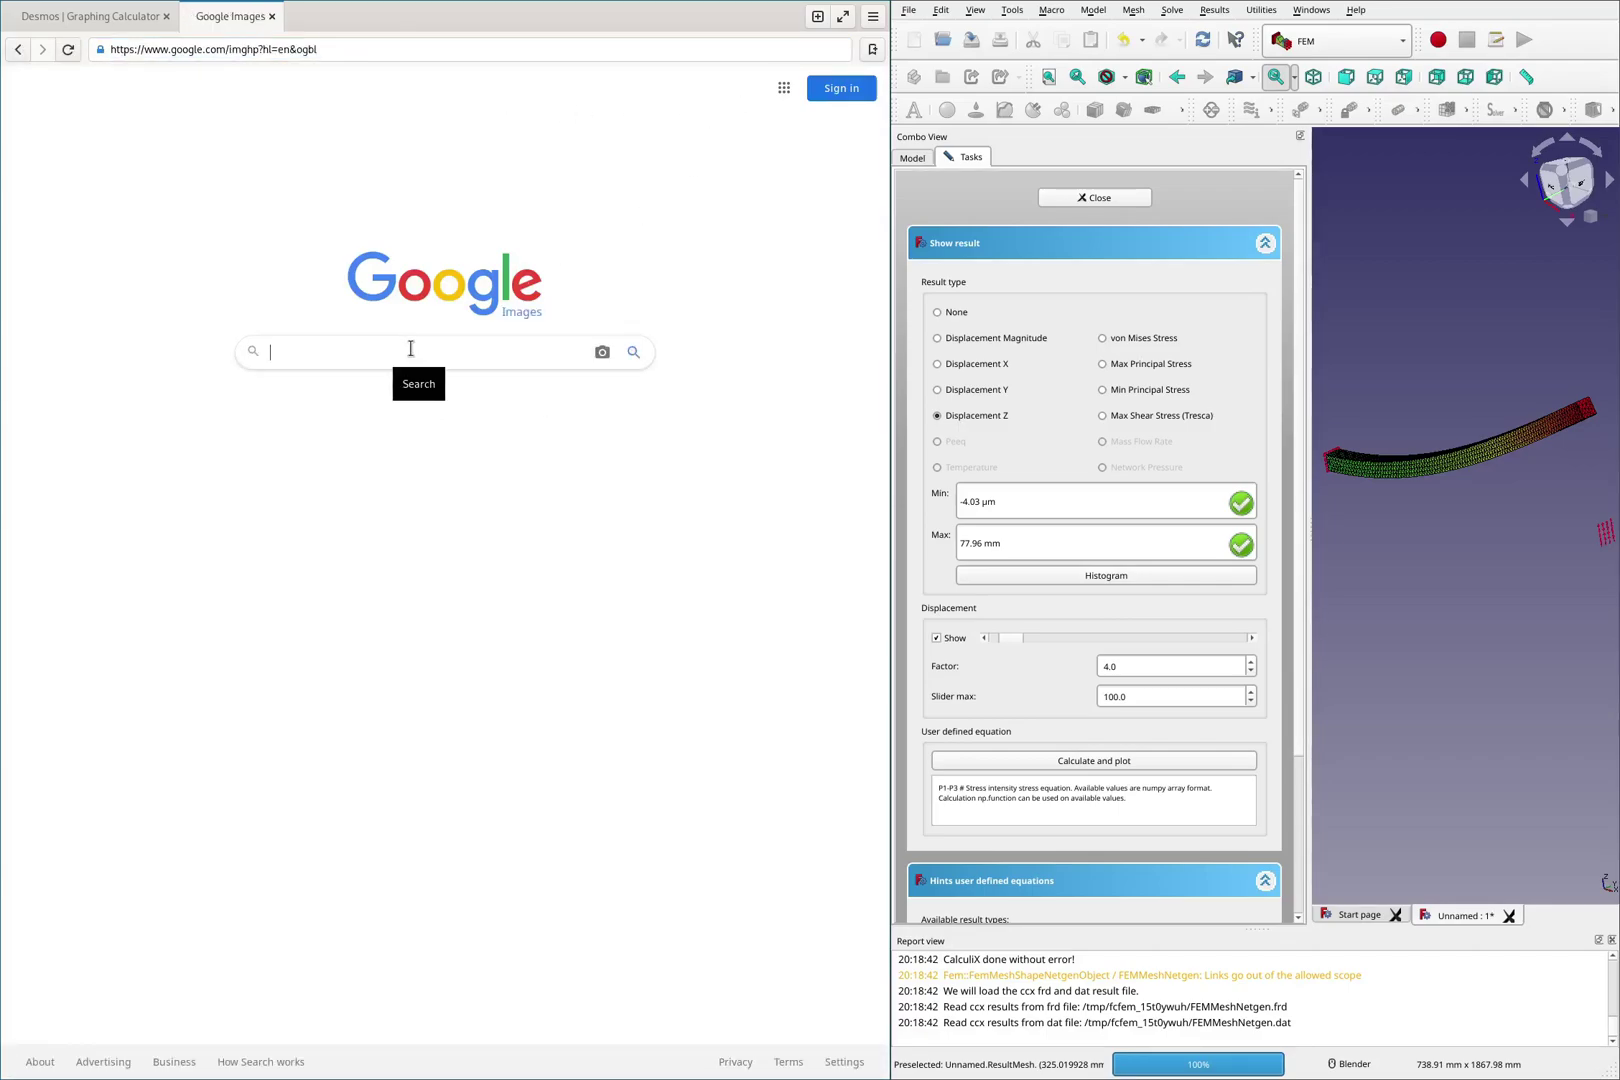
type("be")
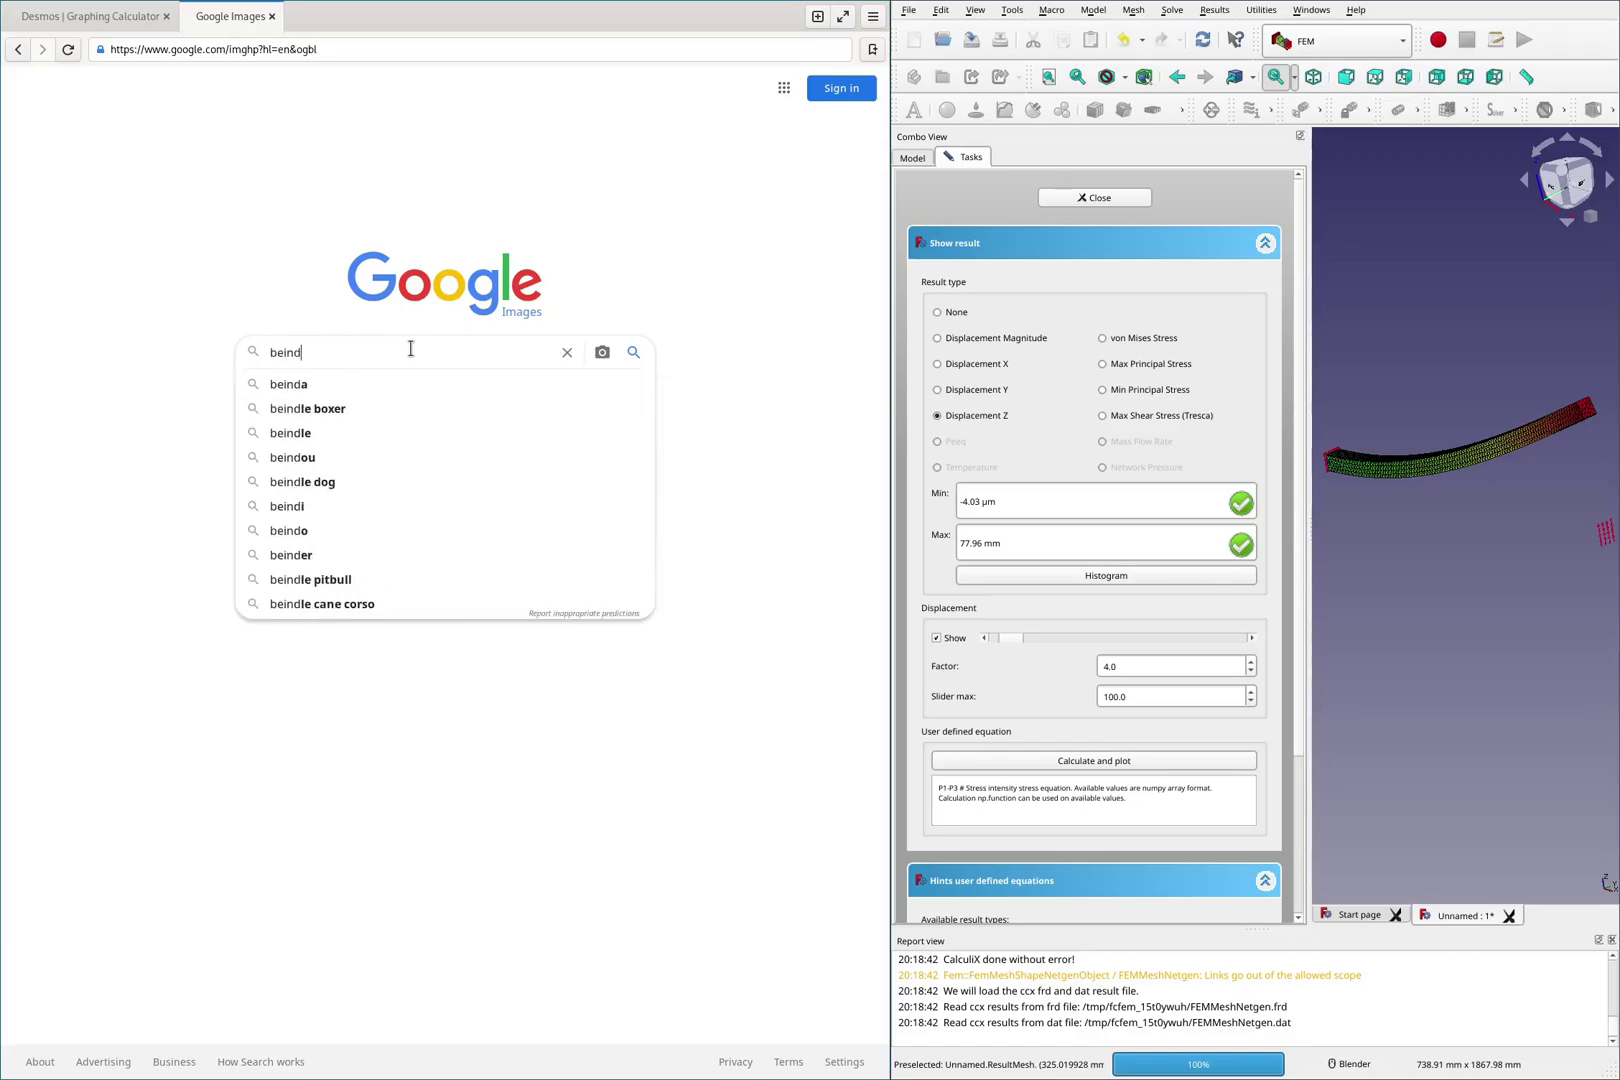
key("BackSpace")
type("en")
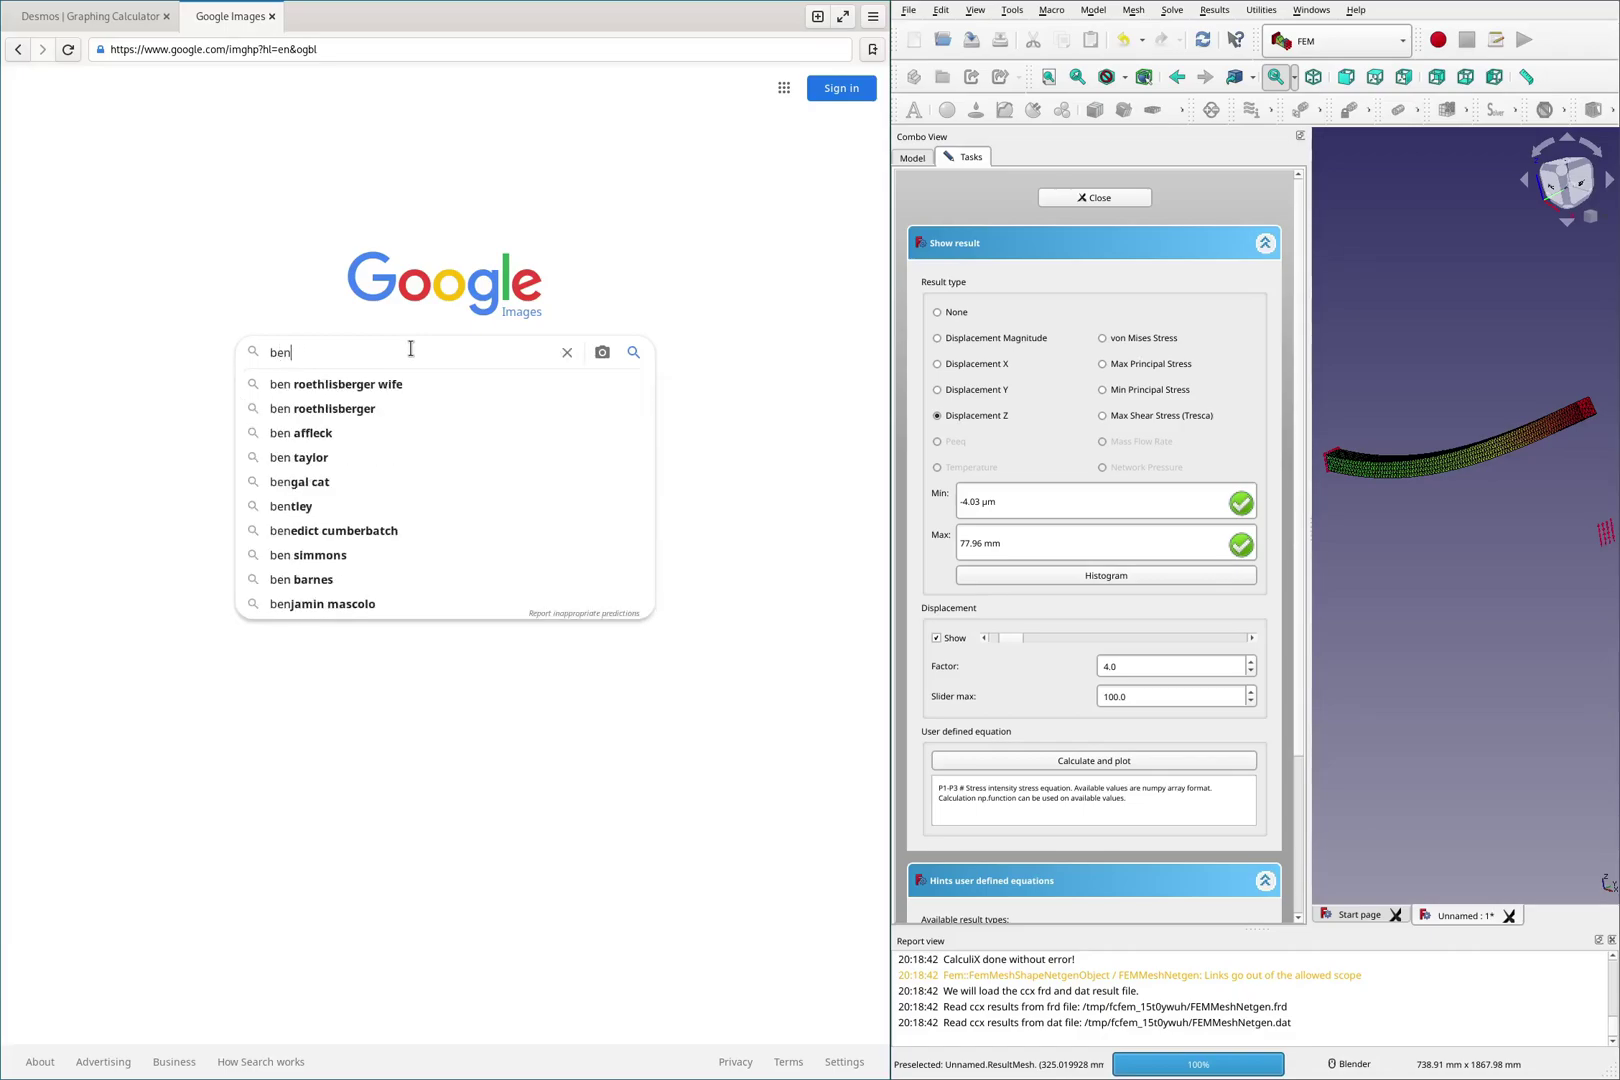
type("ding beam eq")
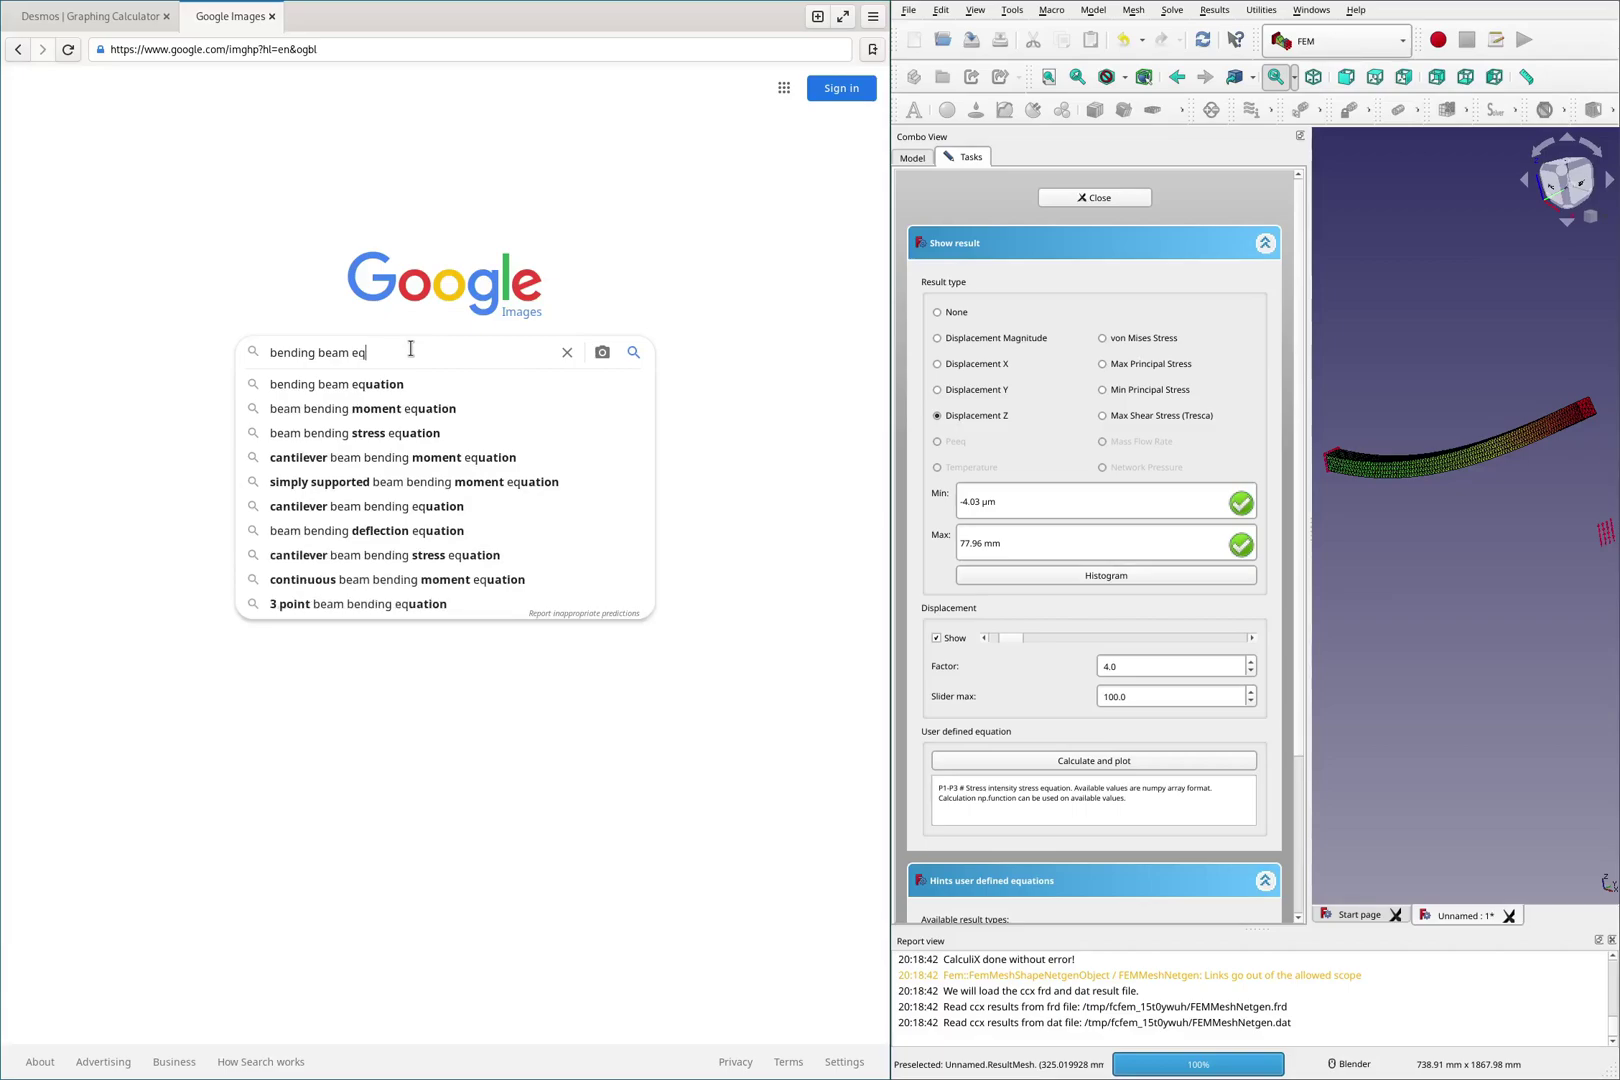
type("uation disp")
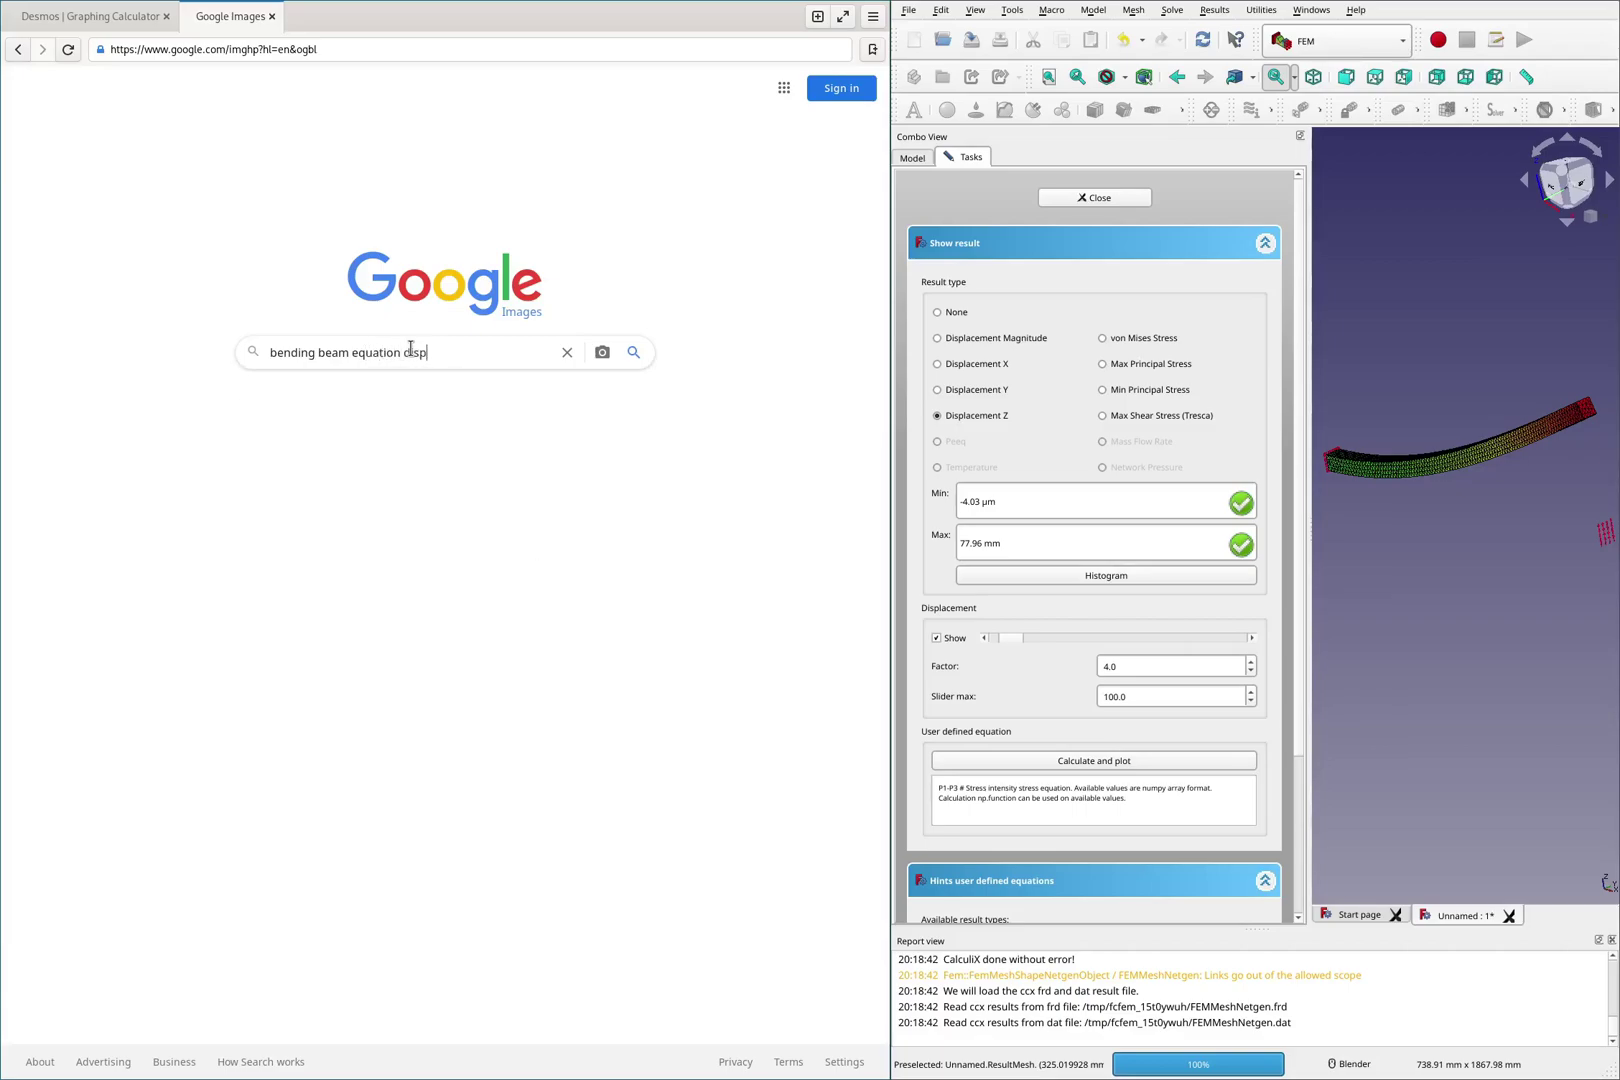
type("lacement")
key("Return")
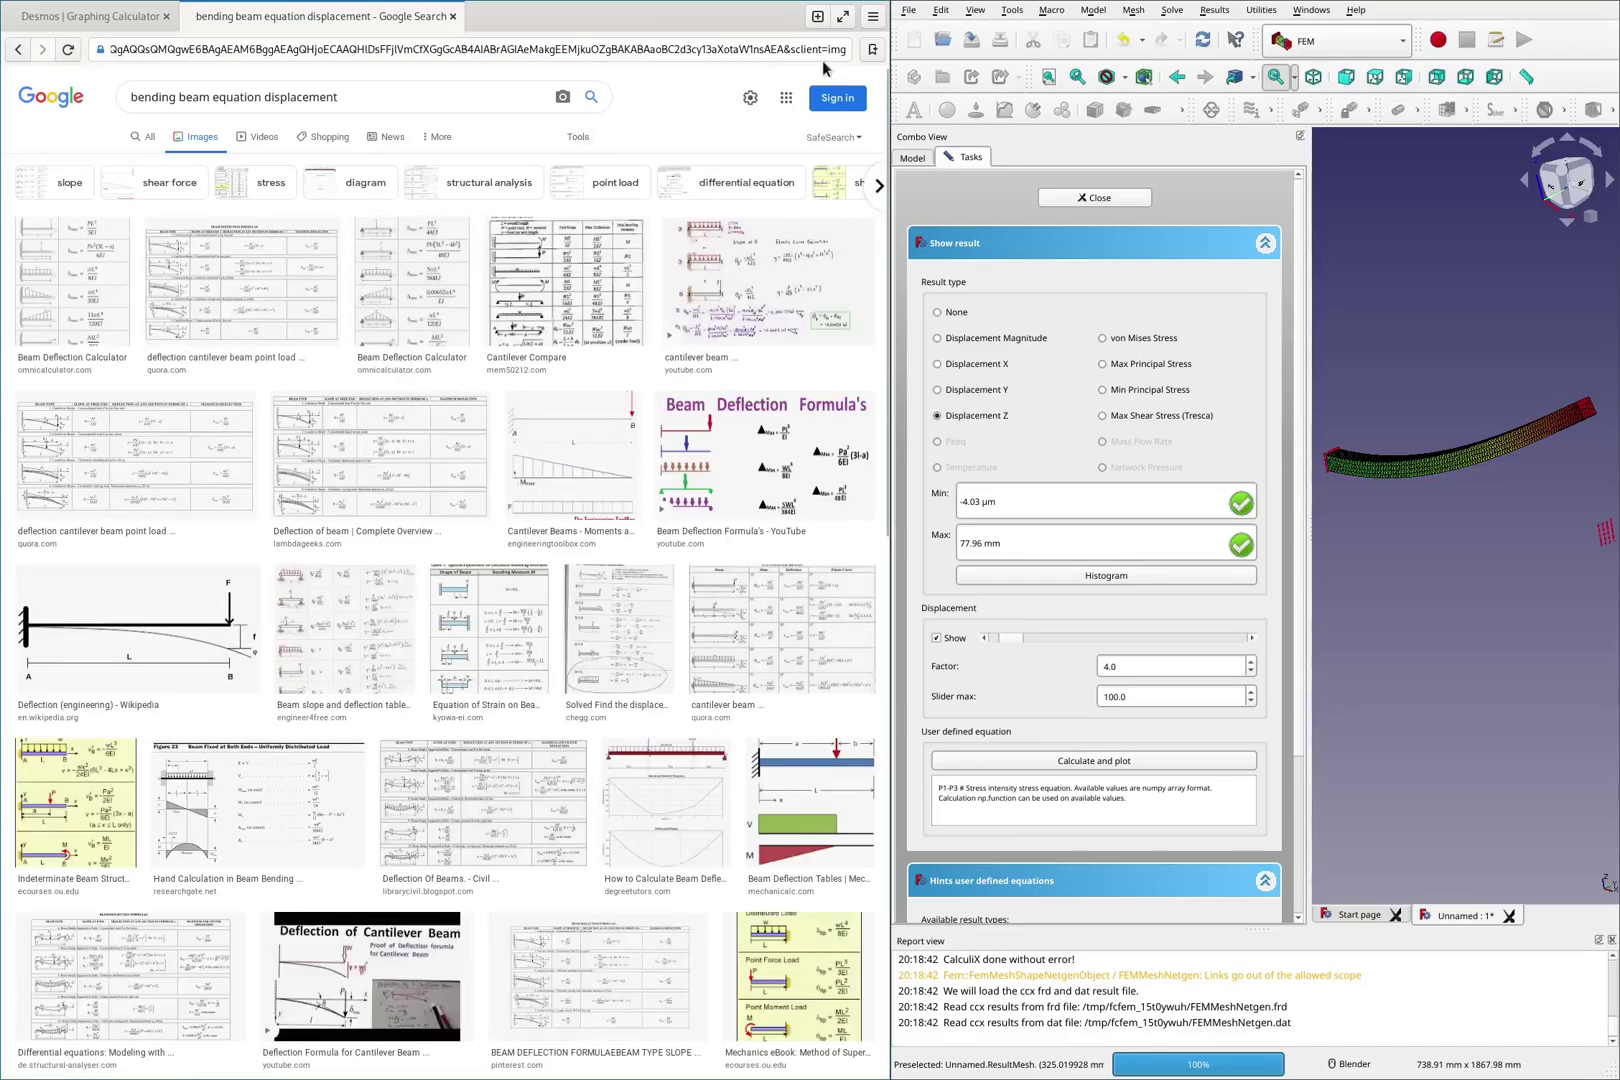
Preview the Beam Deflection Calculator image, briefly opening and closing its source page.
left_click(56, 306)
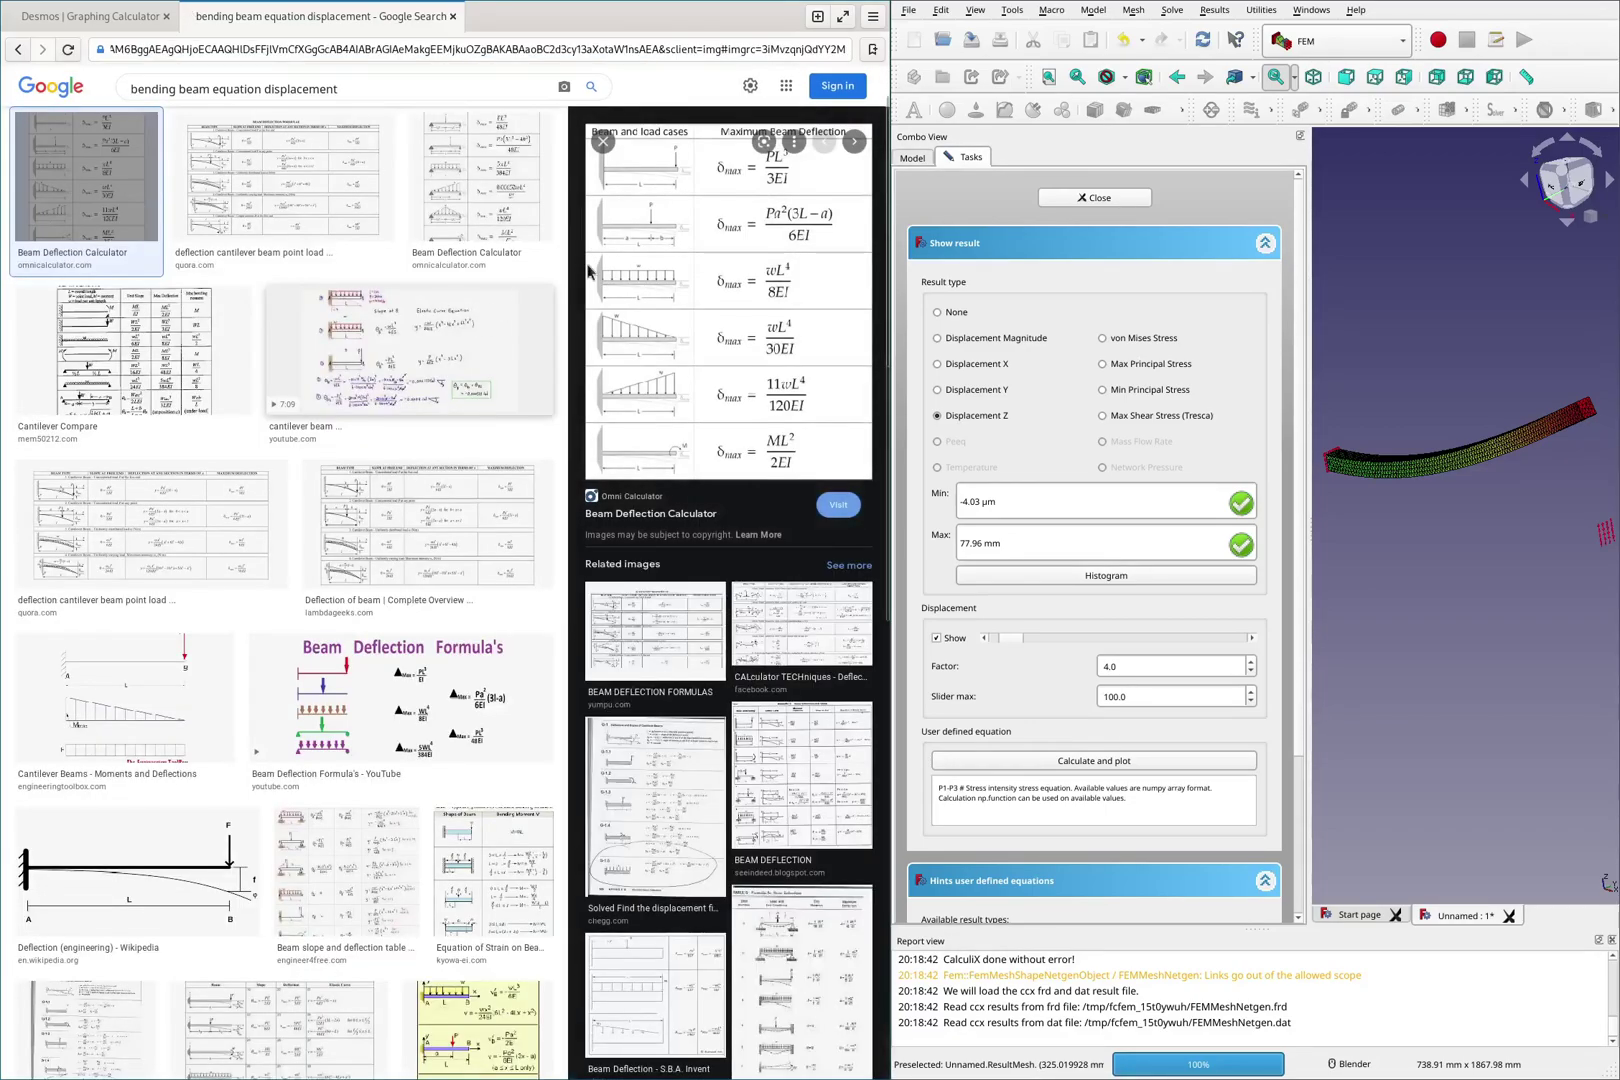
left_click(620, 263)
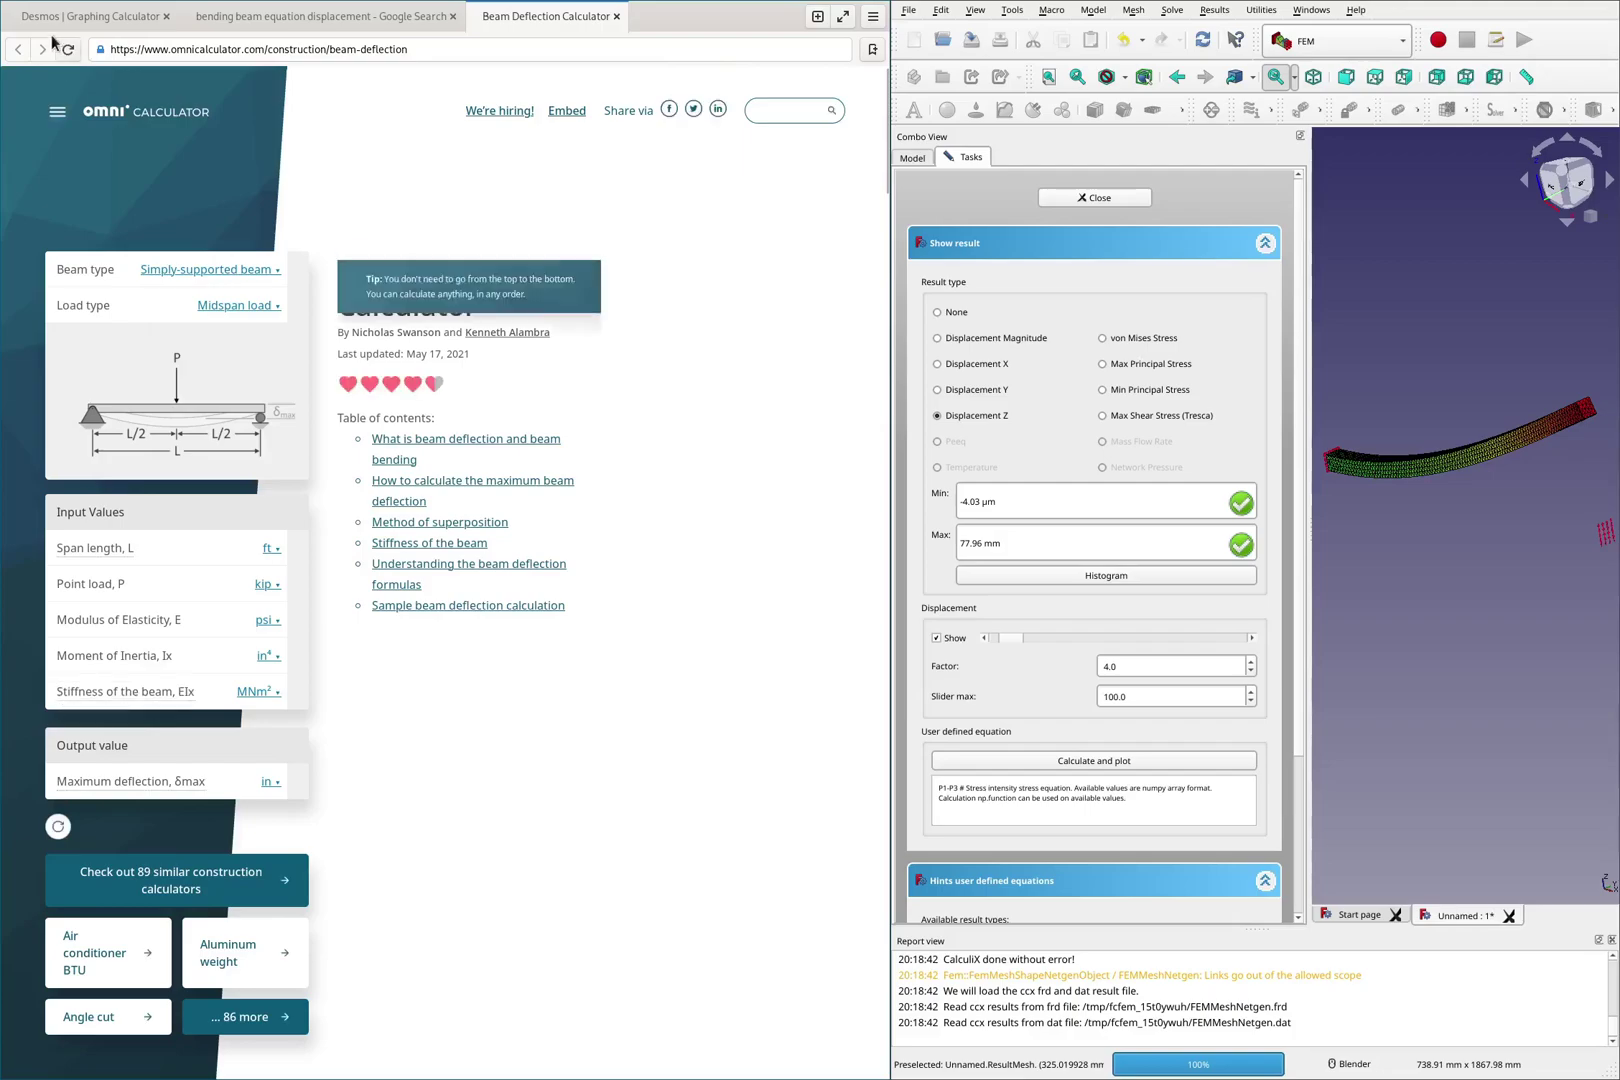
left_click(616, 16)
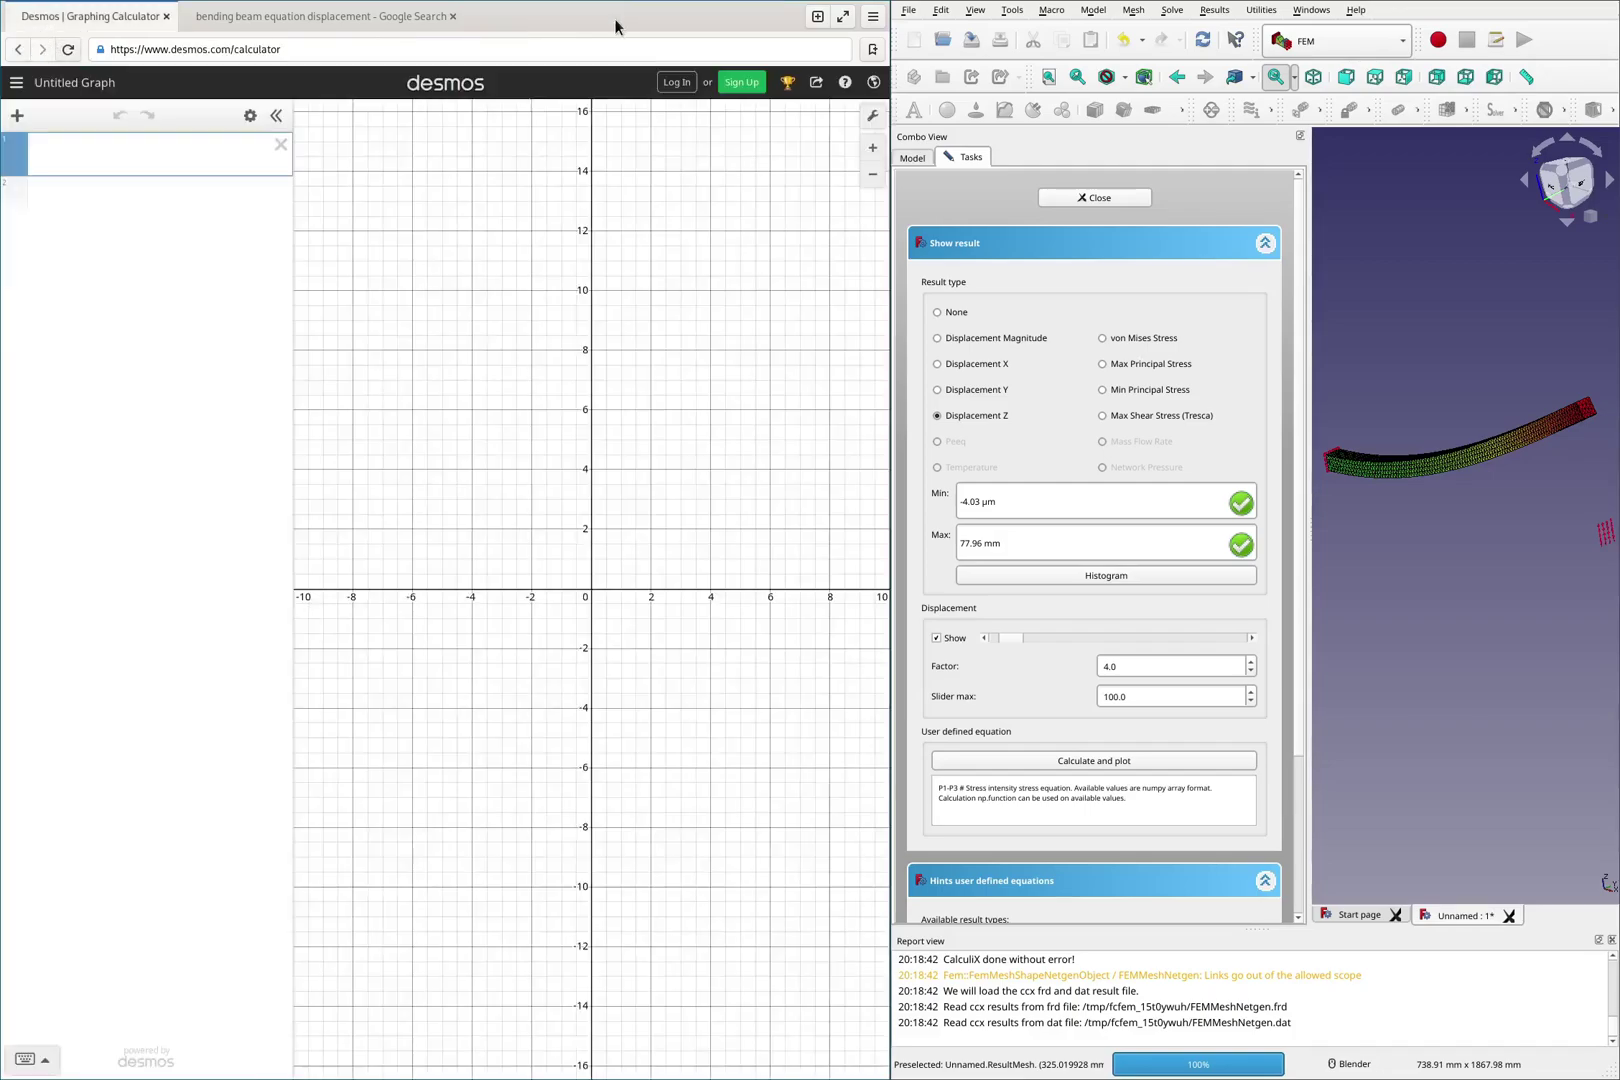
left_click(380, 16)
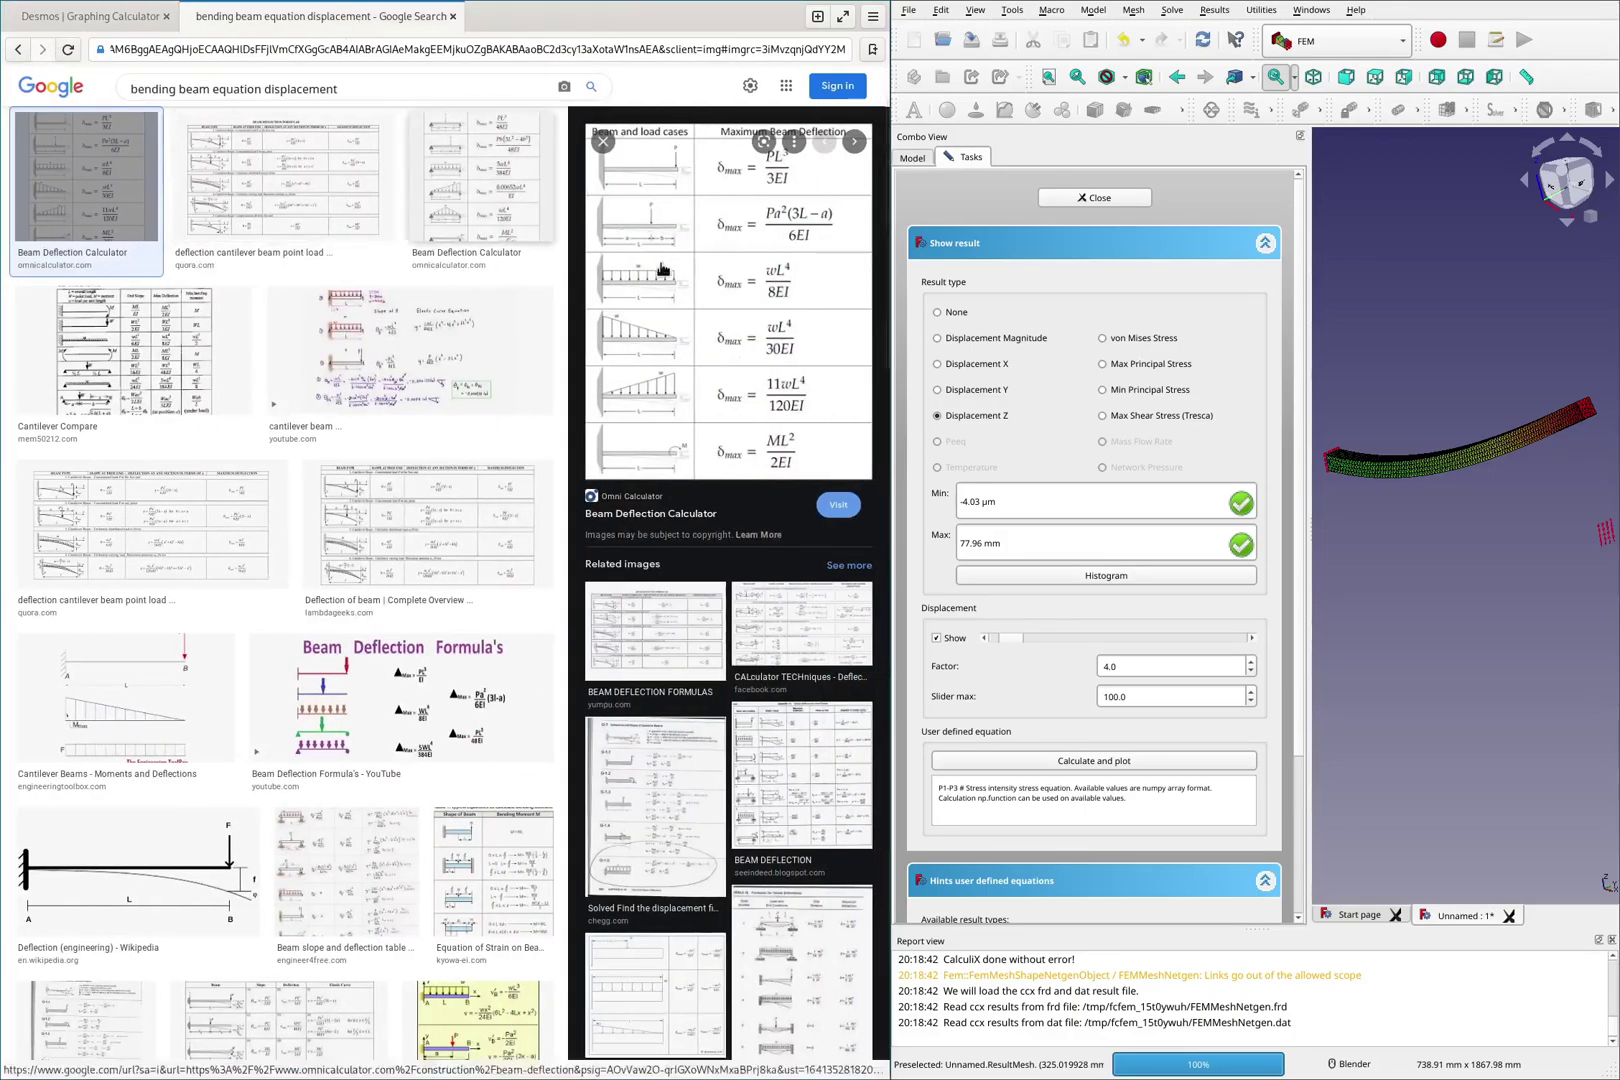
right_click(723, 293)
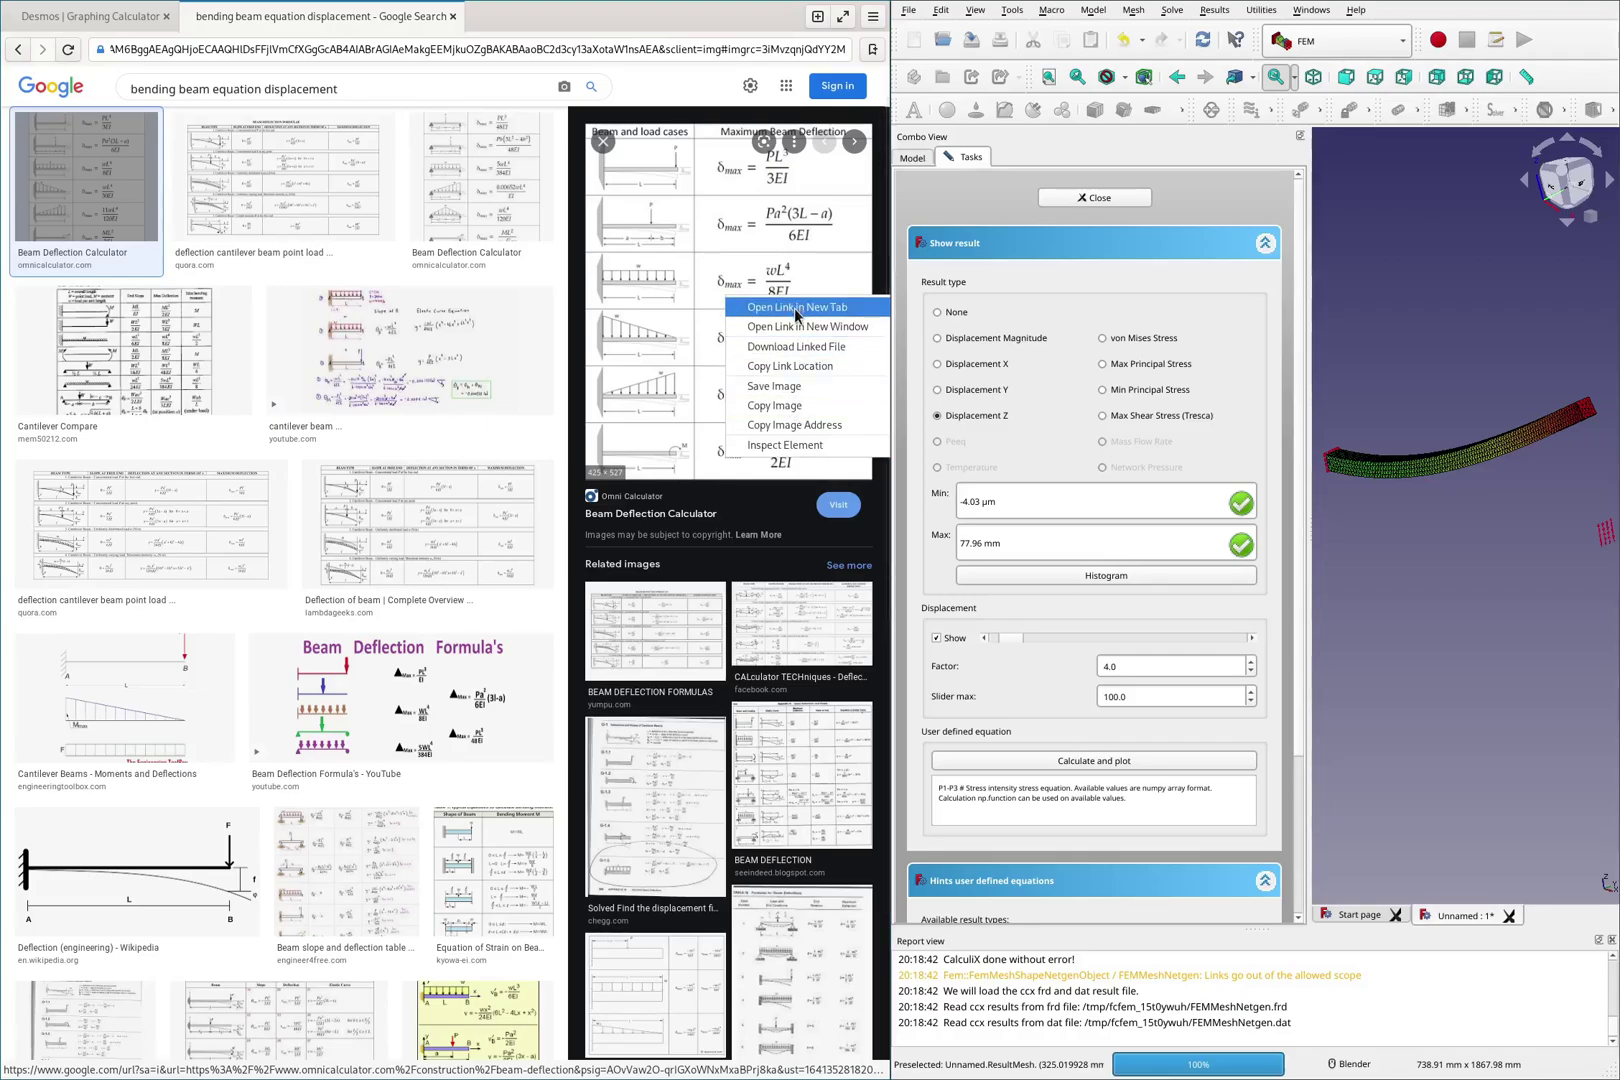
left_click(762, 494)
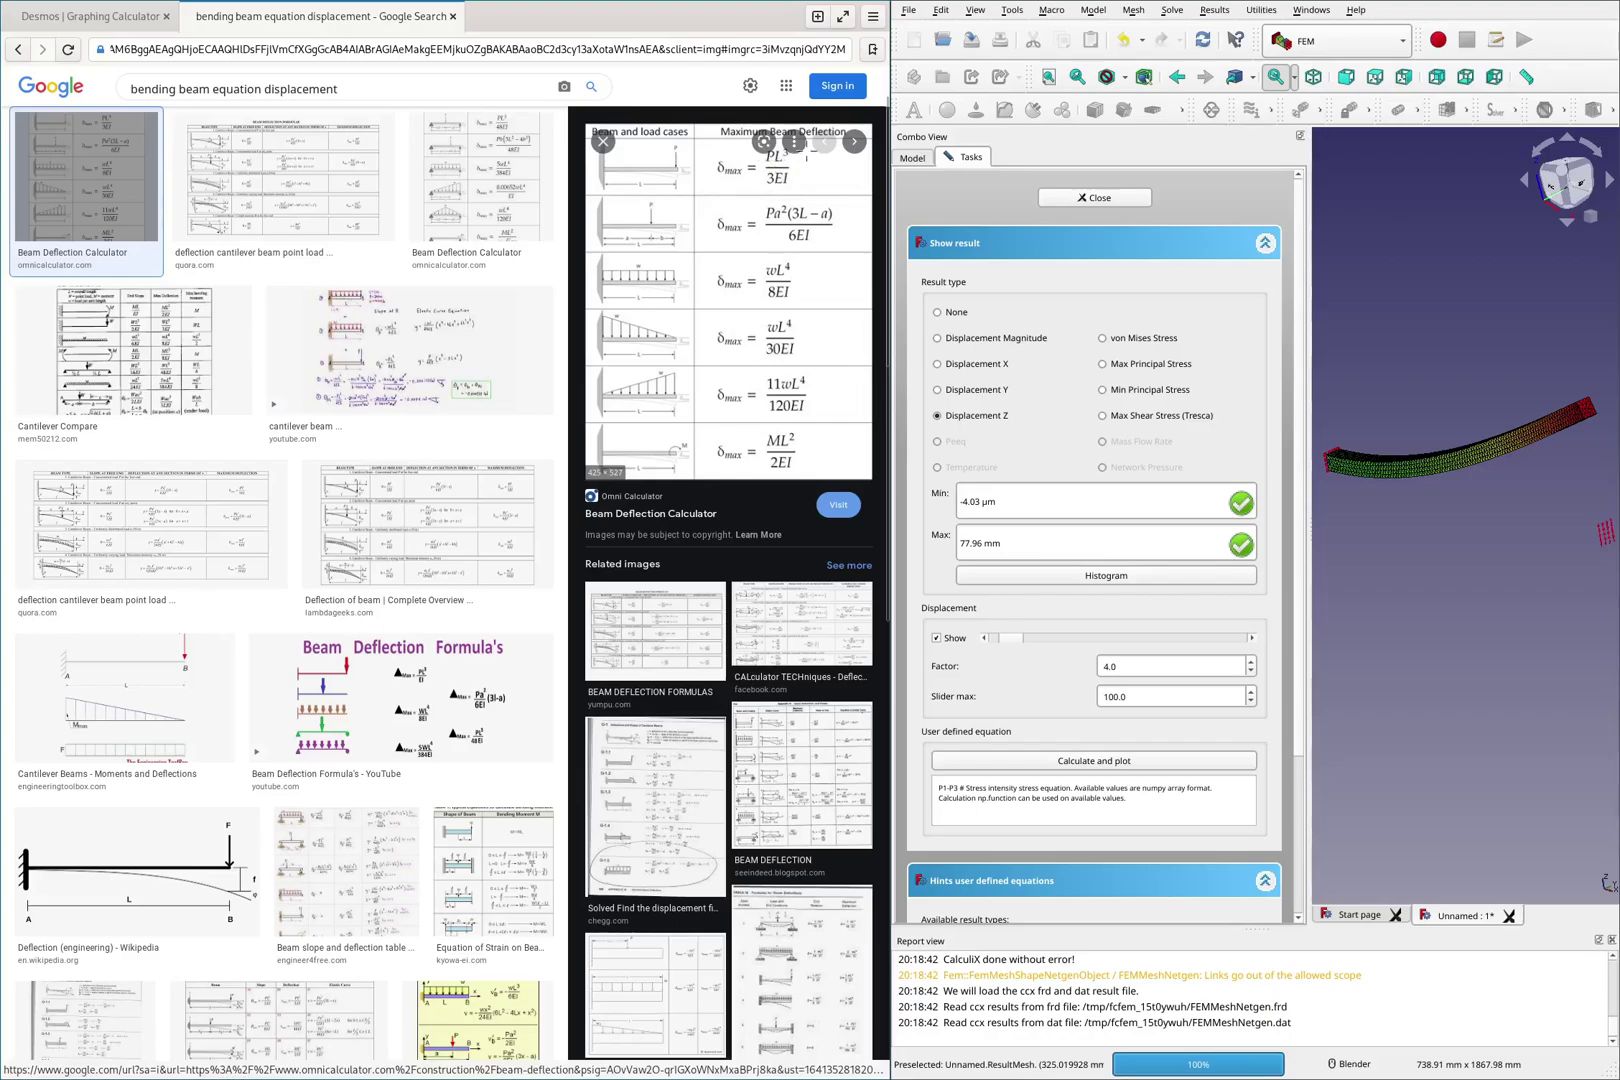
Highlight the point-load cantilever formula PL³/3EI and relate it to FreeCAD's displacement result.
mouse_move(812, 142)
left_mouse_down()
mouse_move(745, 127)
mouse_move(730, 172)
mouse_move(805, 177)
mouse_move(763, 128)
left_mouse_up()
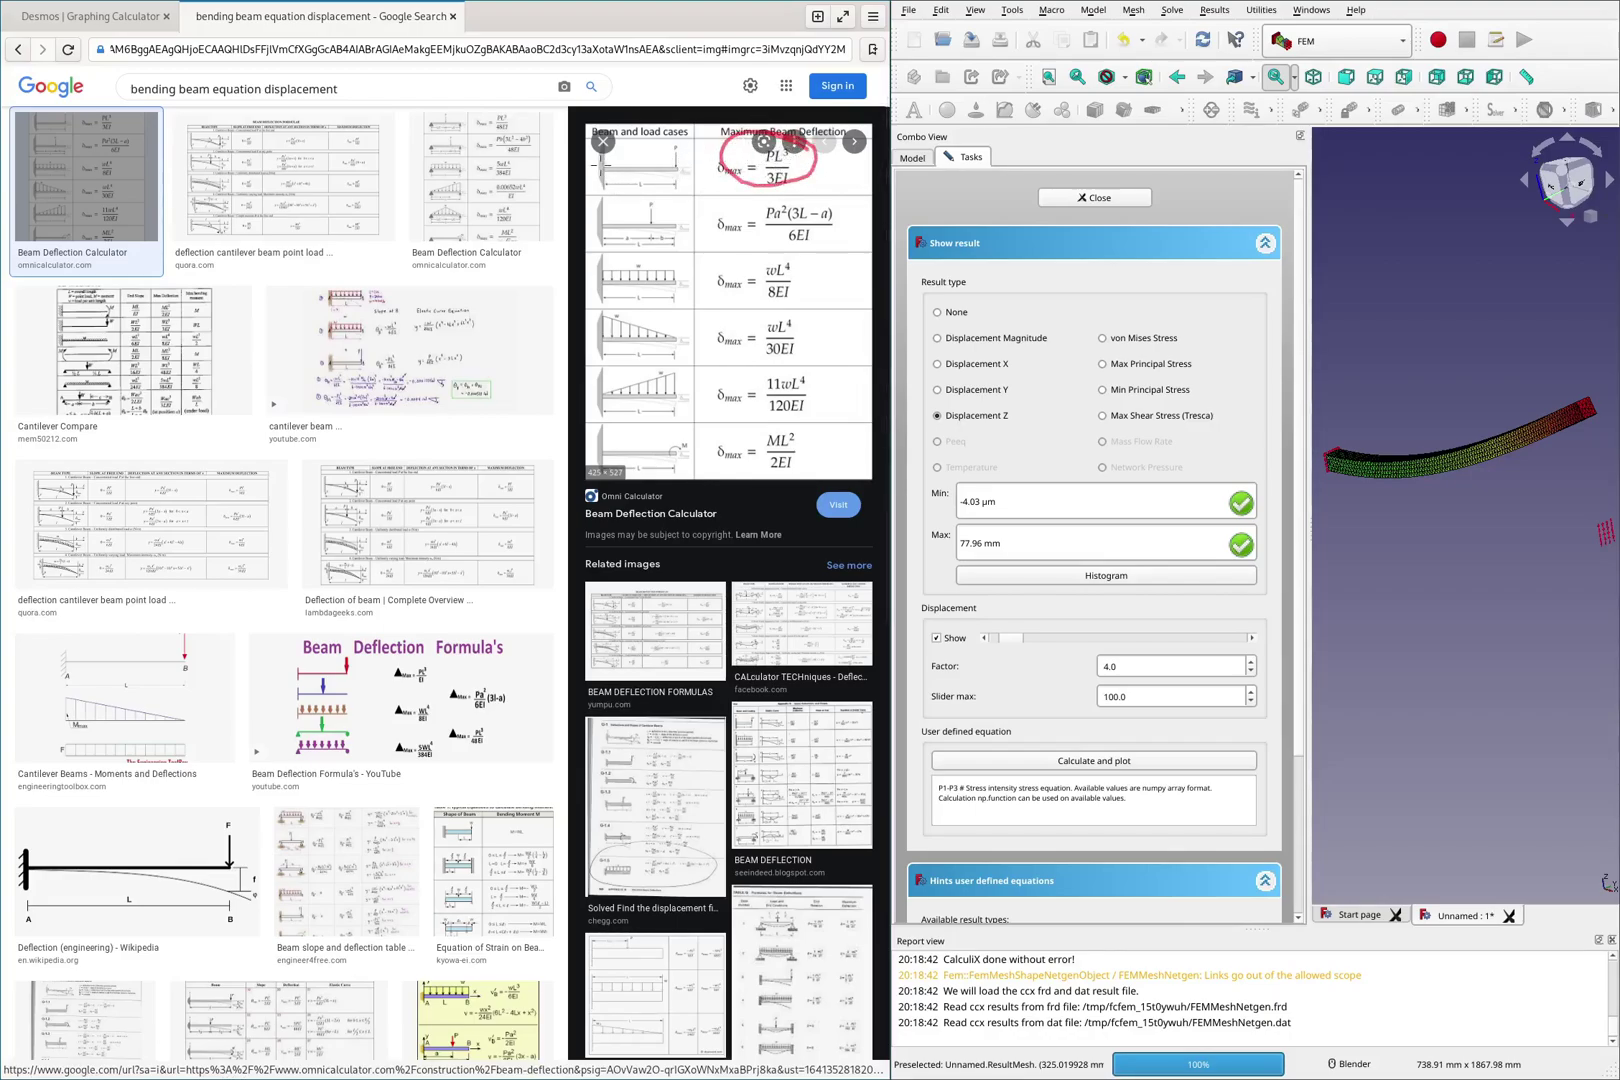
left_click_drag(600, 170, 581, 200)
left_click_drag(1017, 224, 1003, 460)
left_click_drag(962, 258, 1031, 390)
left_click_drag(947, 342, 998, 450)
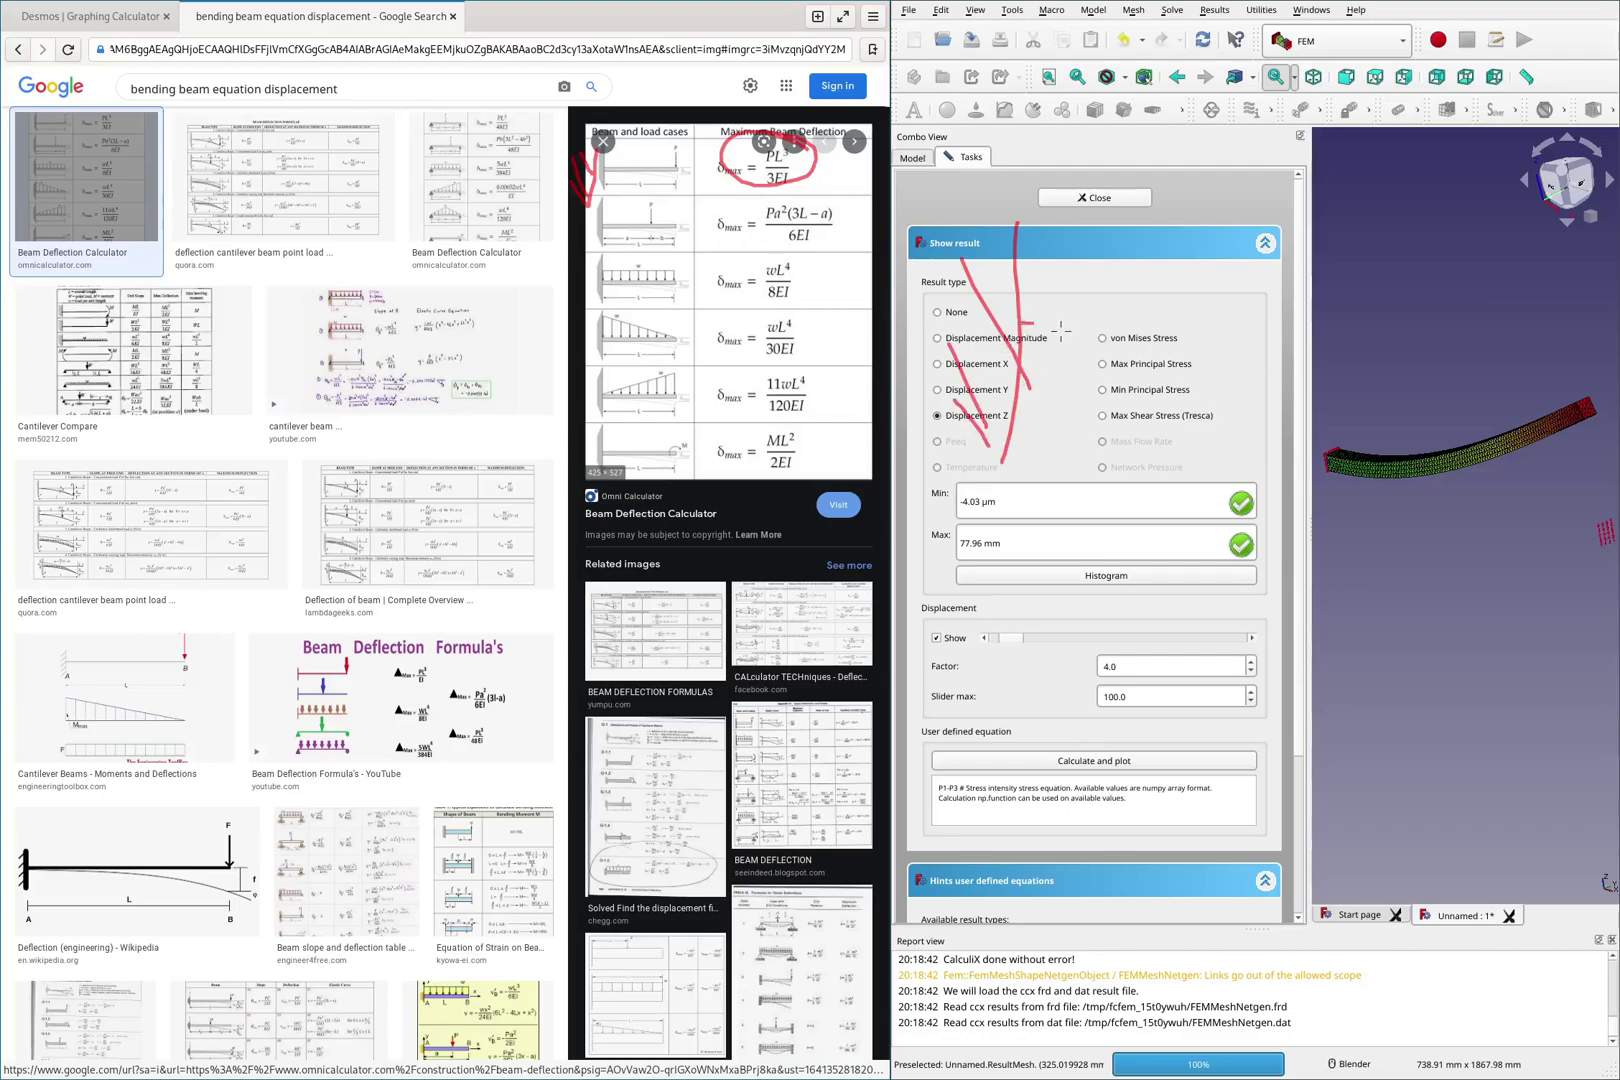
left_click_drag(1074, 337, 1444, 365)
left_click_drag(1028, 382, 1450, 411)
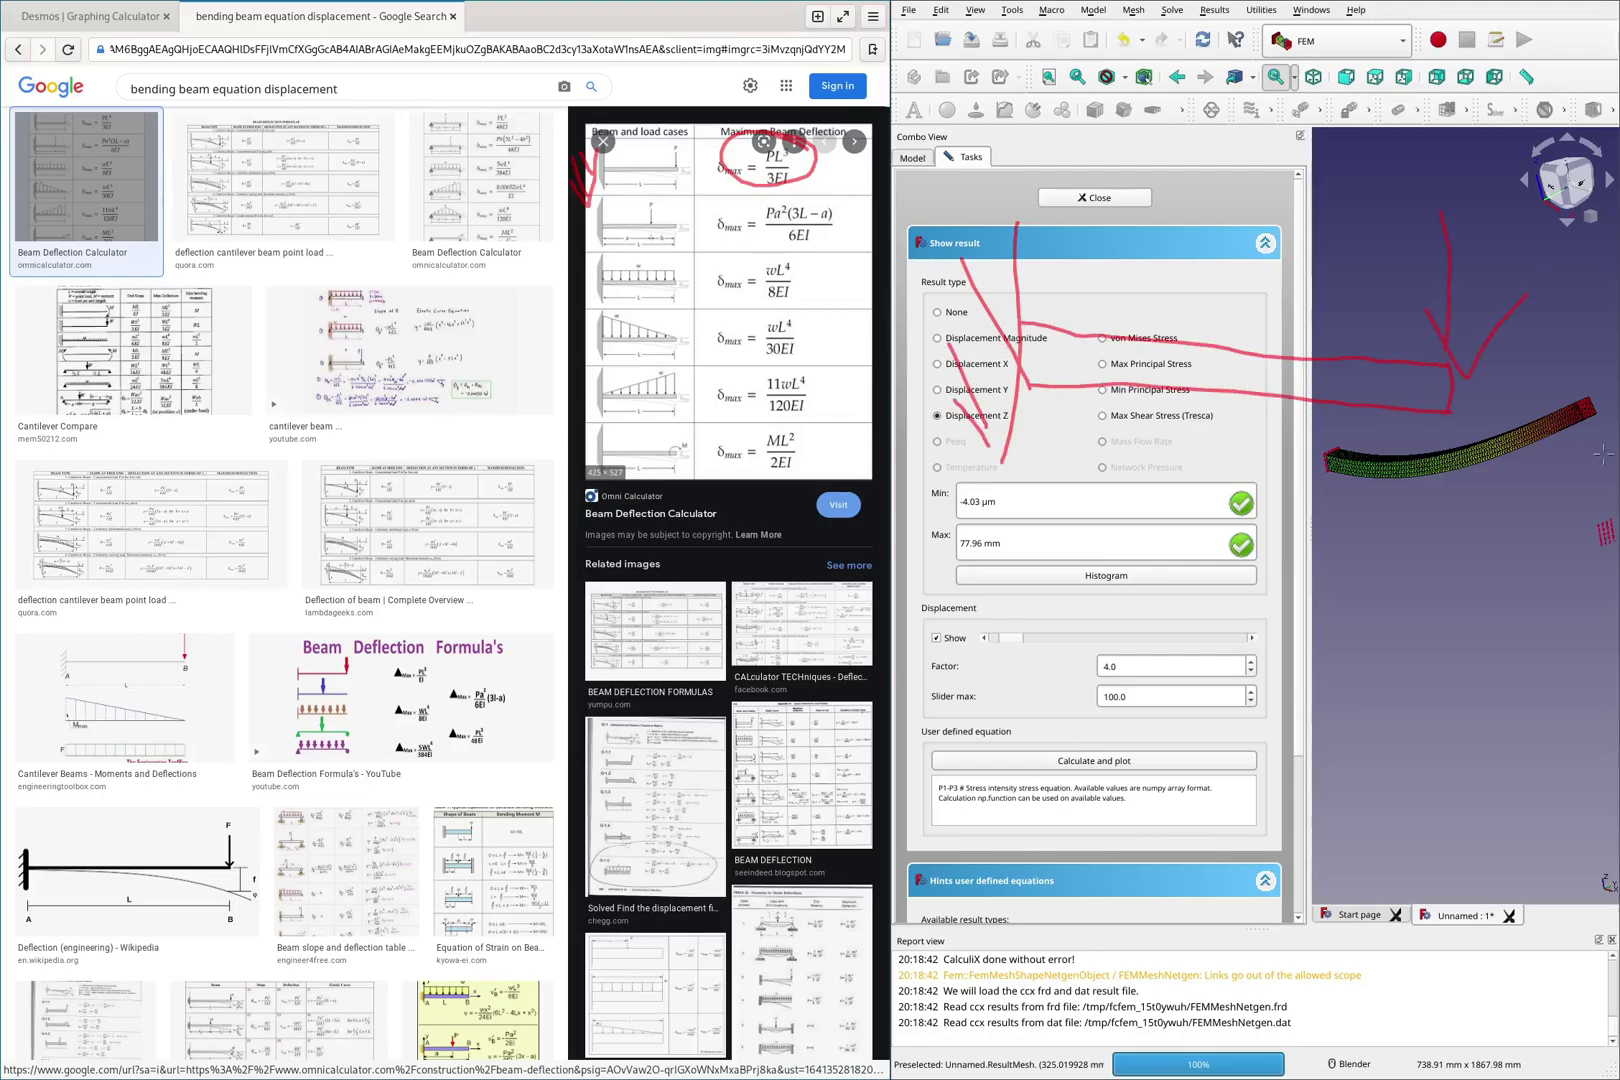
mouse_move(1547, 600)
left_mouse_down()
mouse_move(1566, 502)
mouse_move(1547, 479)
mouse_move(1604, 476)
left_mouse_up()
mouse_move(1336, 444)
left_mouse_down()
mouse_move(1398, 453)
mouse_move(1527, 409)
left_mouse_up()
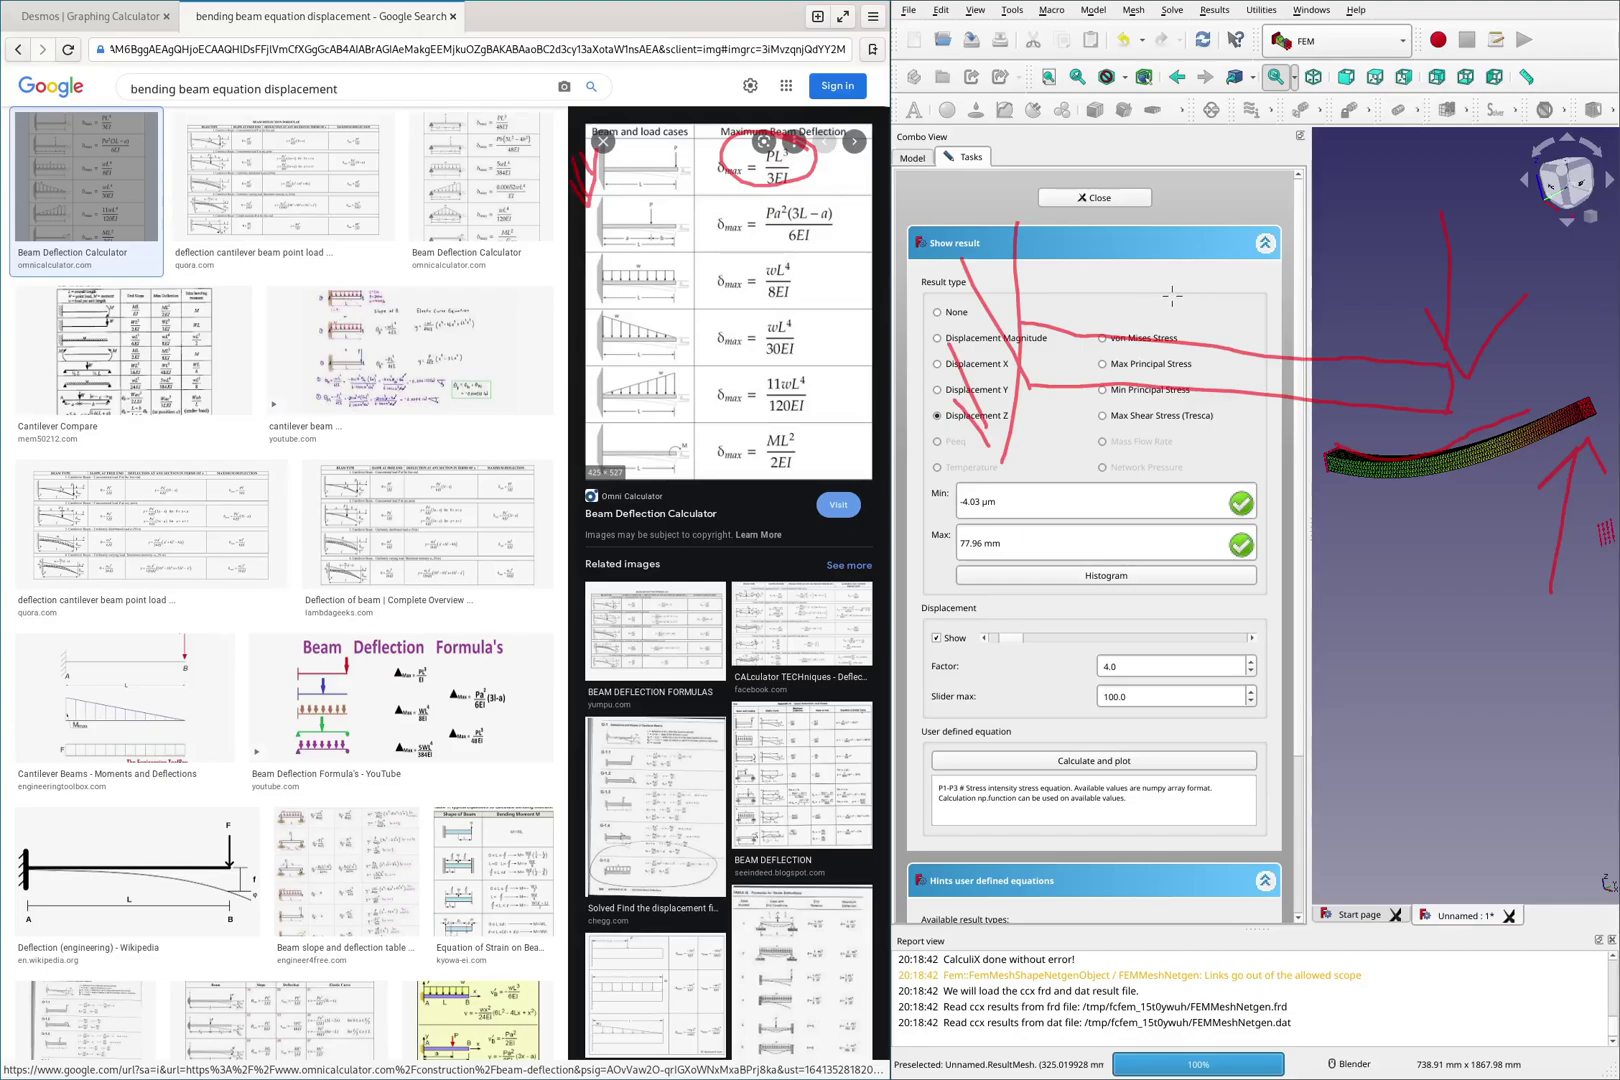
key("shift+F9")
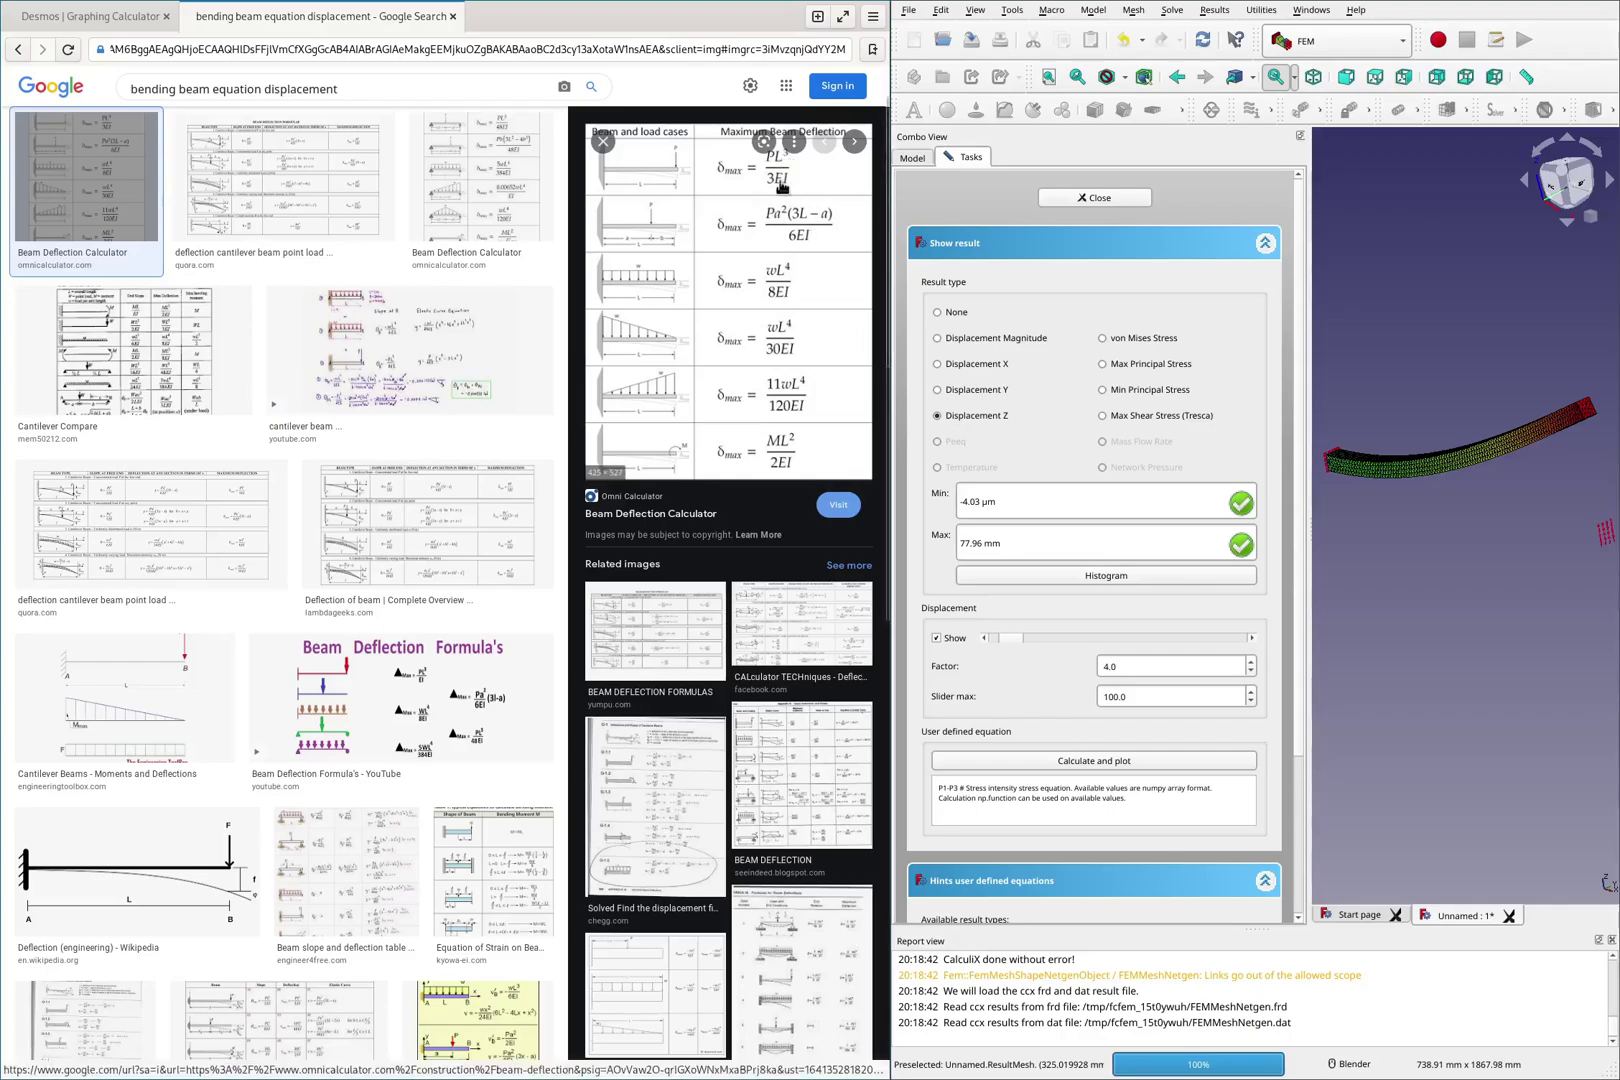
Enter PL³/3EI in Desmos and add sliders for P, L, E and I.
left_click(113, 18)
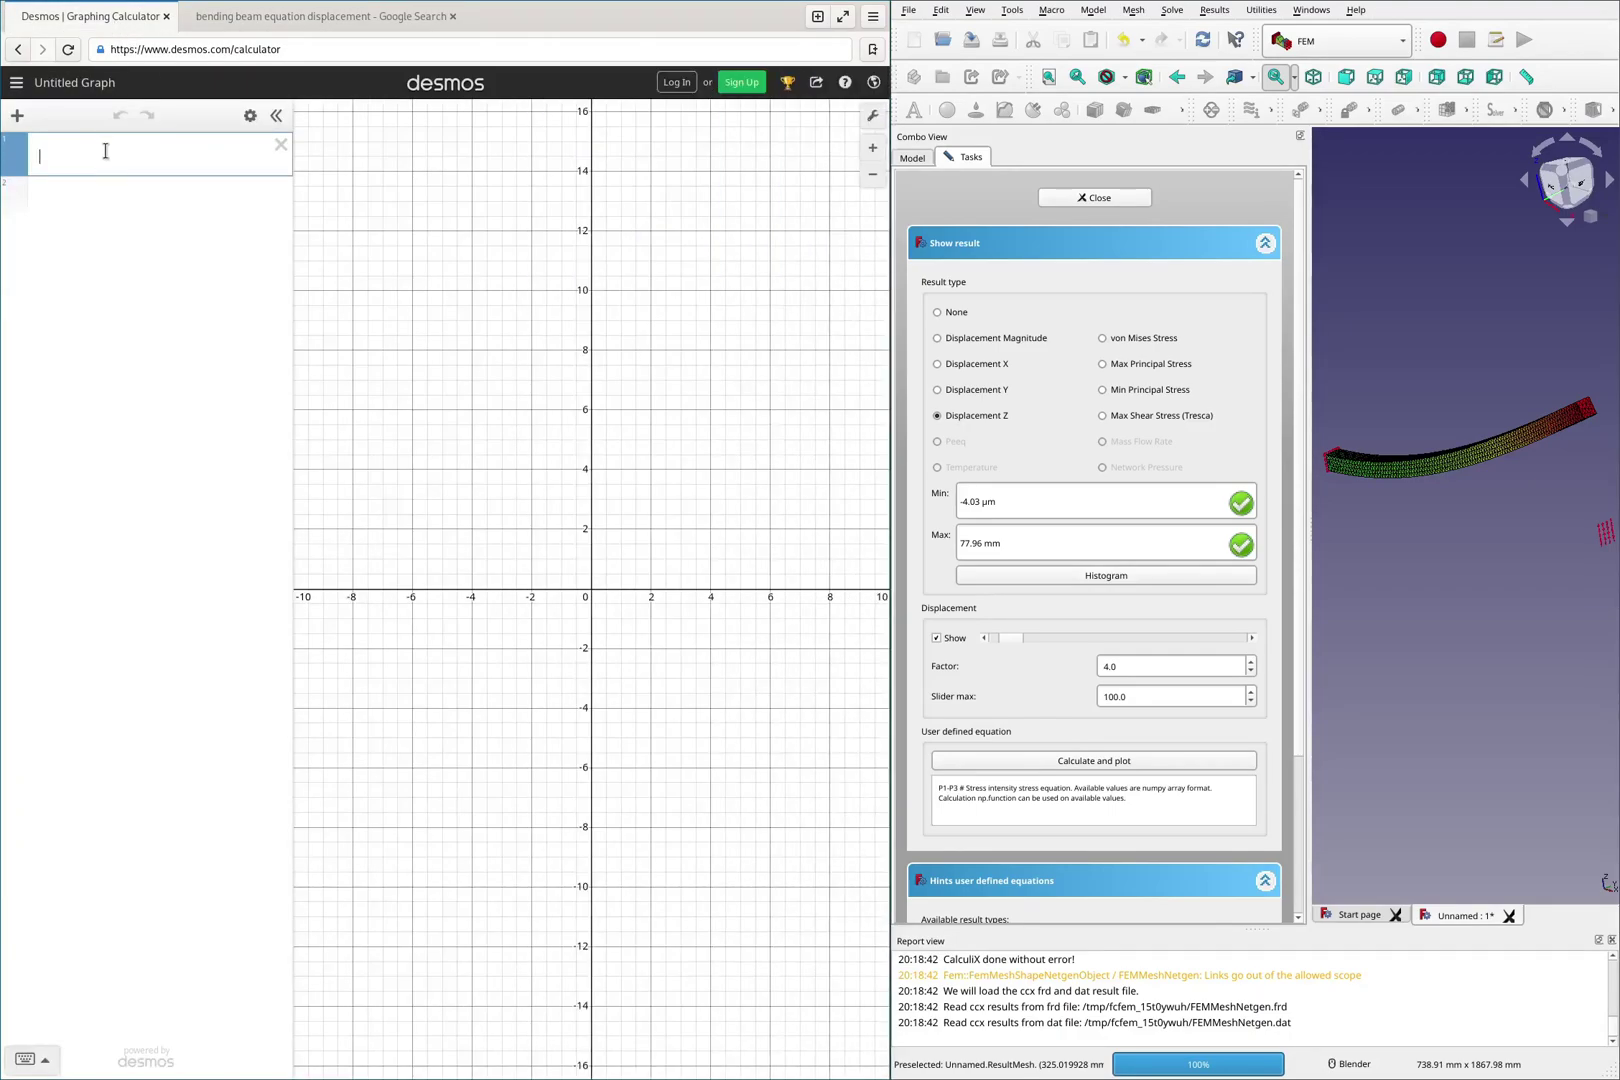
type("PL^3")
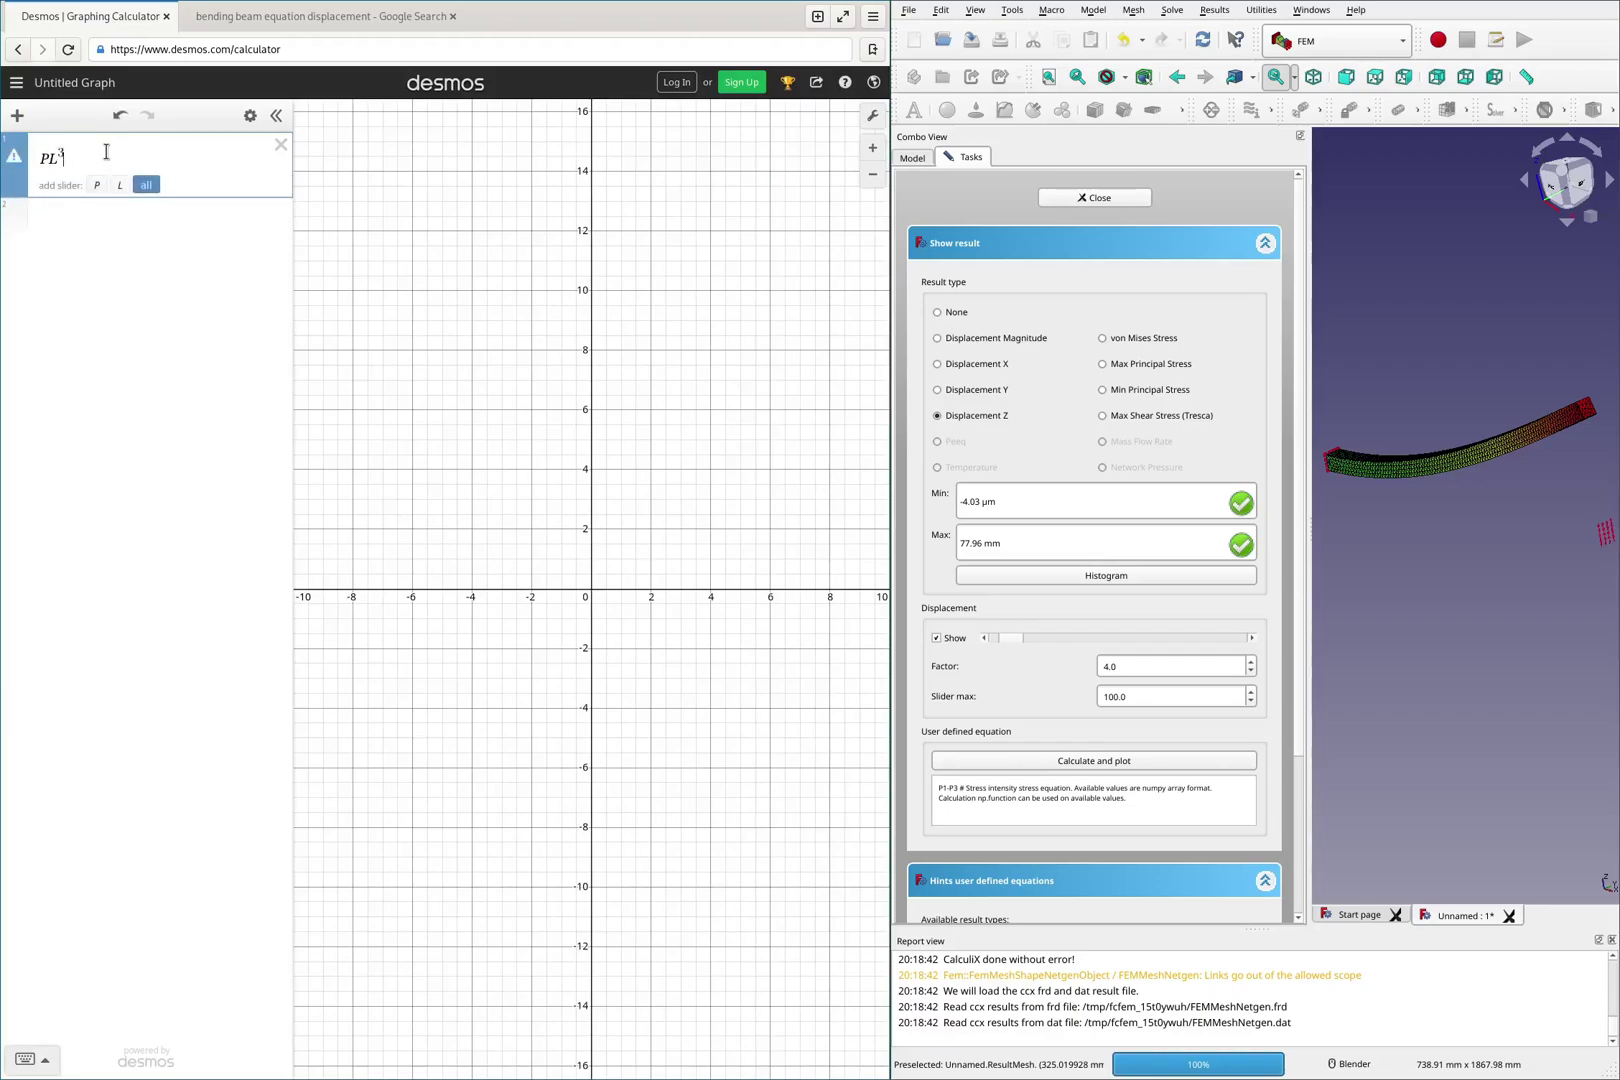
key("Right")
type("/3EI")
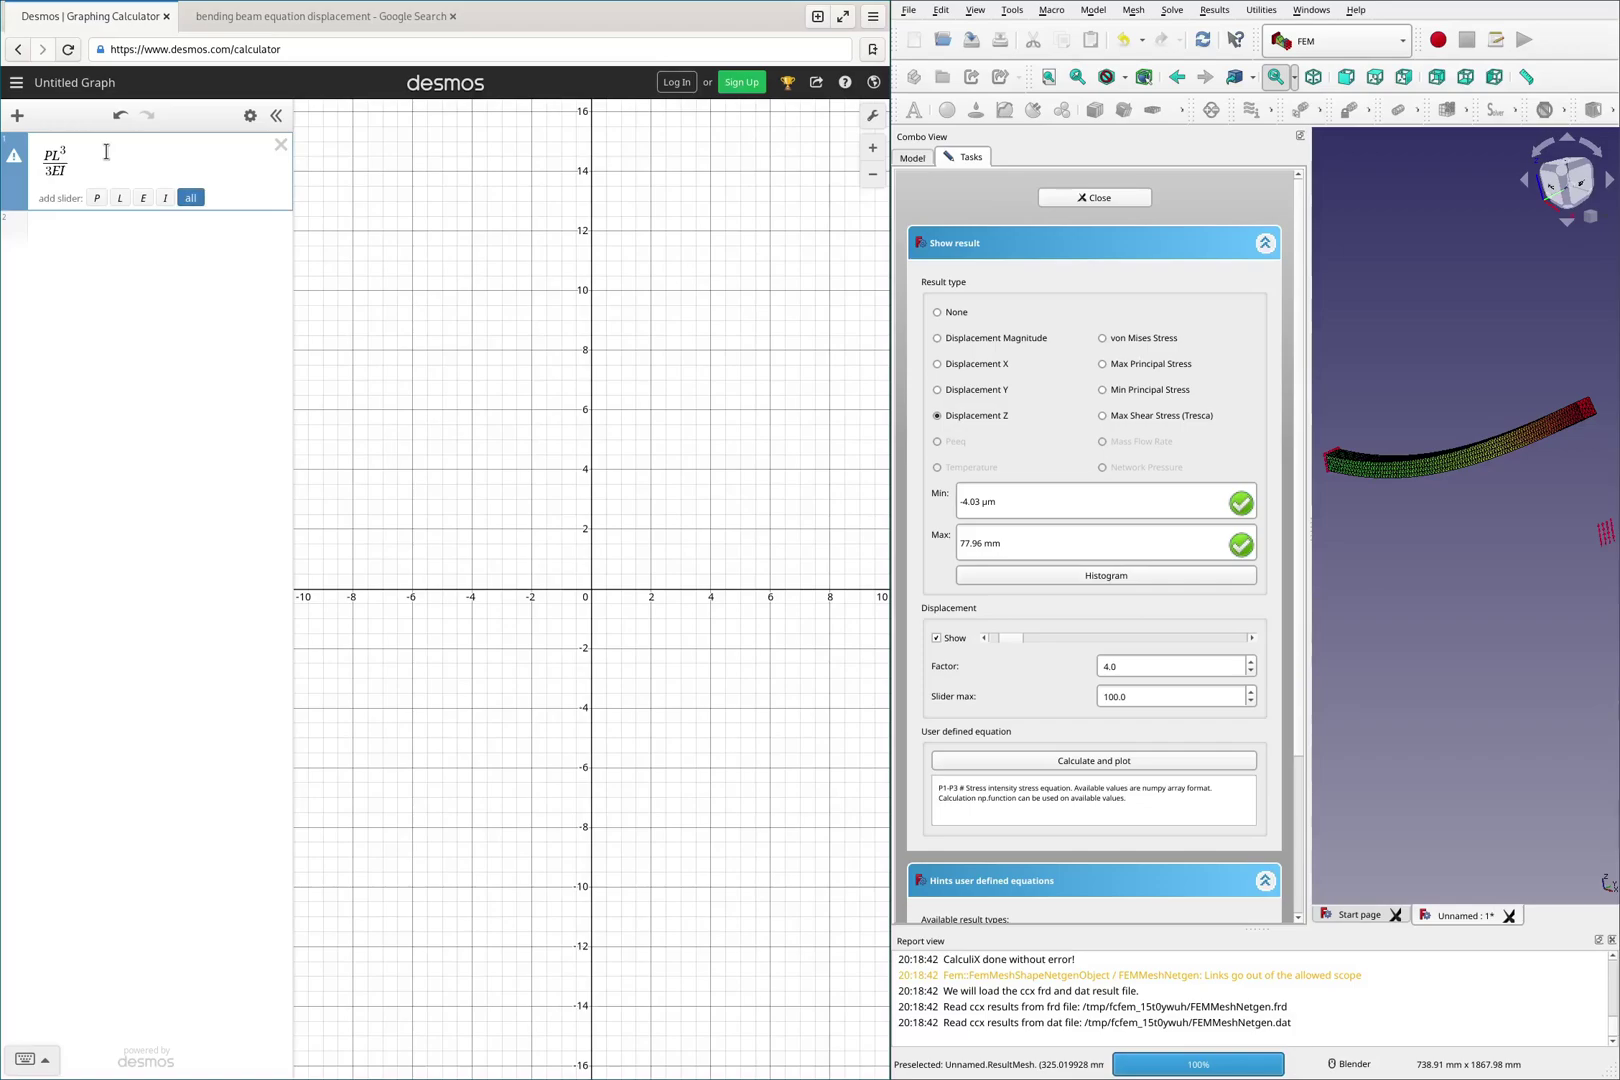
left_click(190, 198)
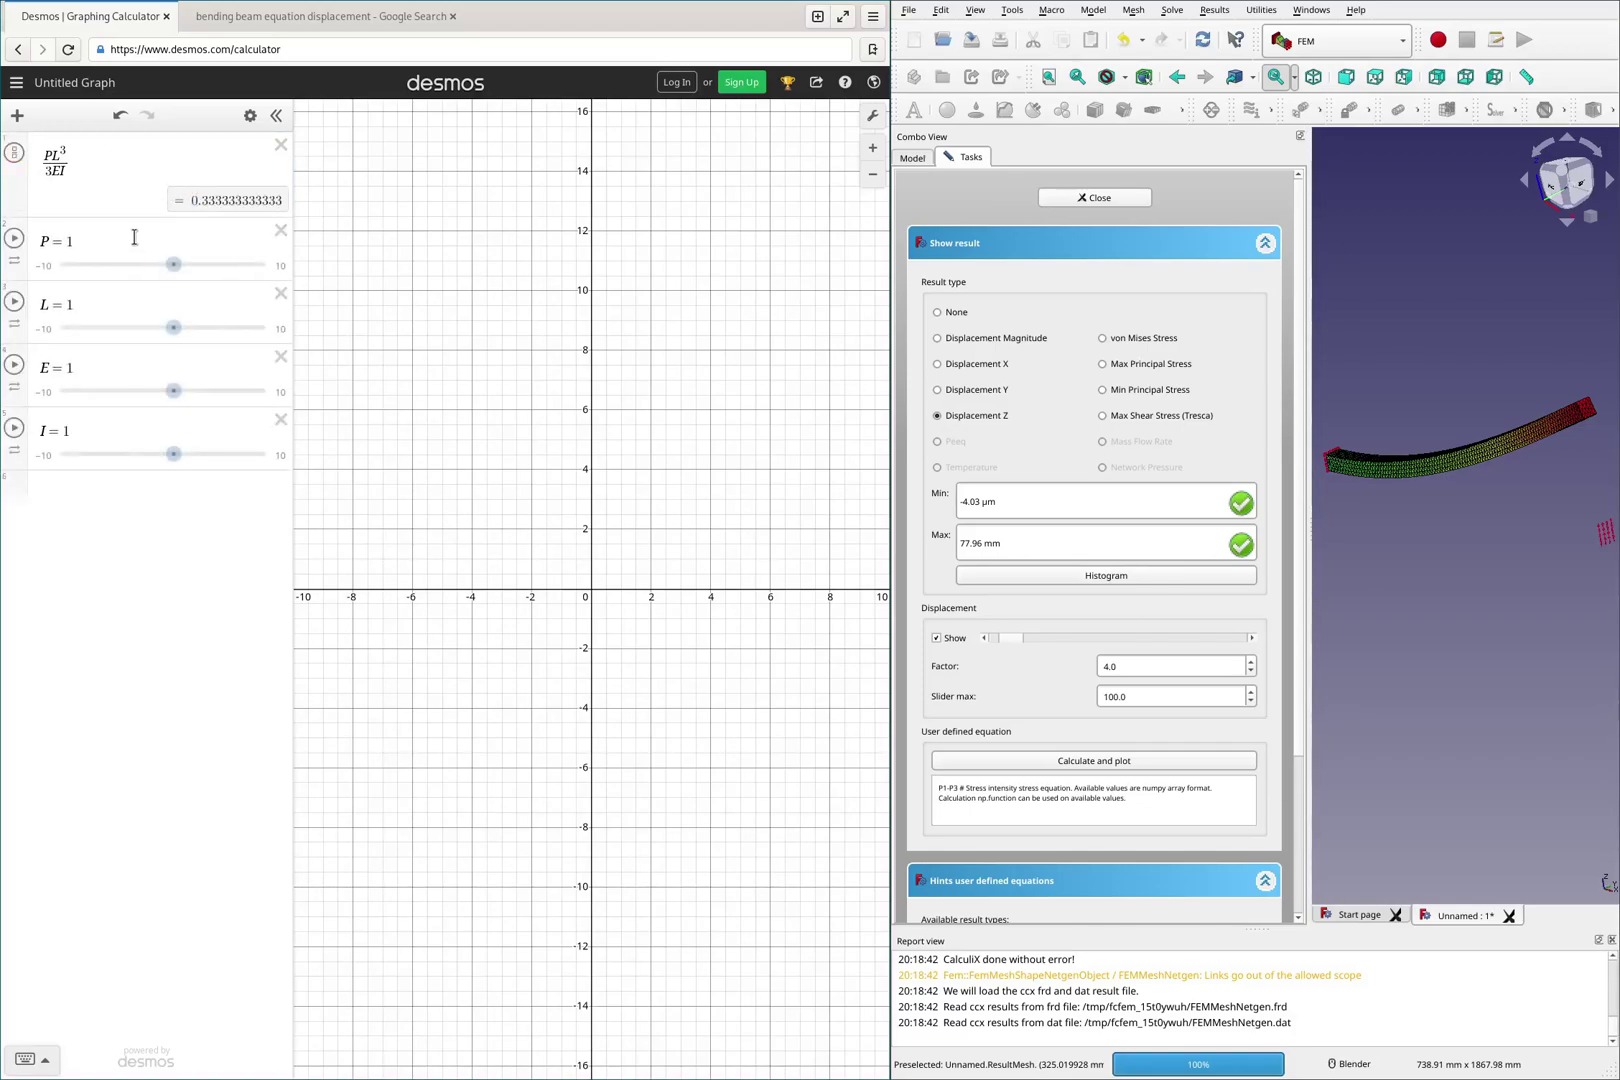
Close FreeCAD's result display and set P to 10000, giving 3333.33333333.
left_click(1095, 198)
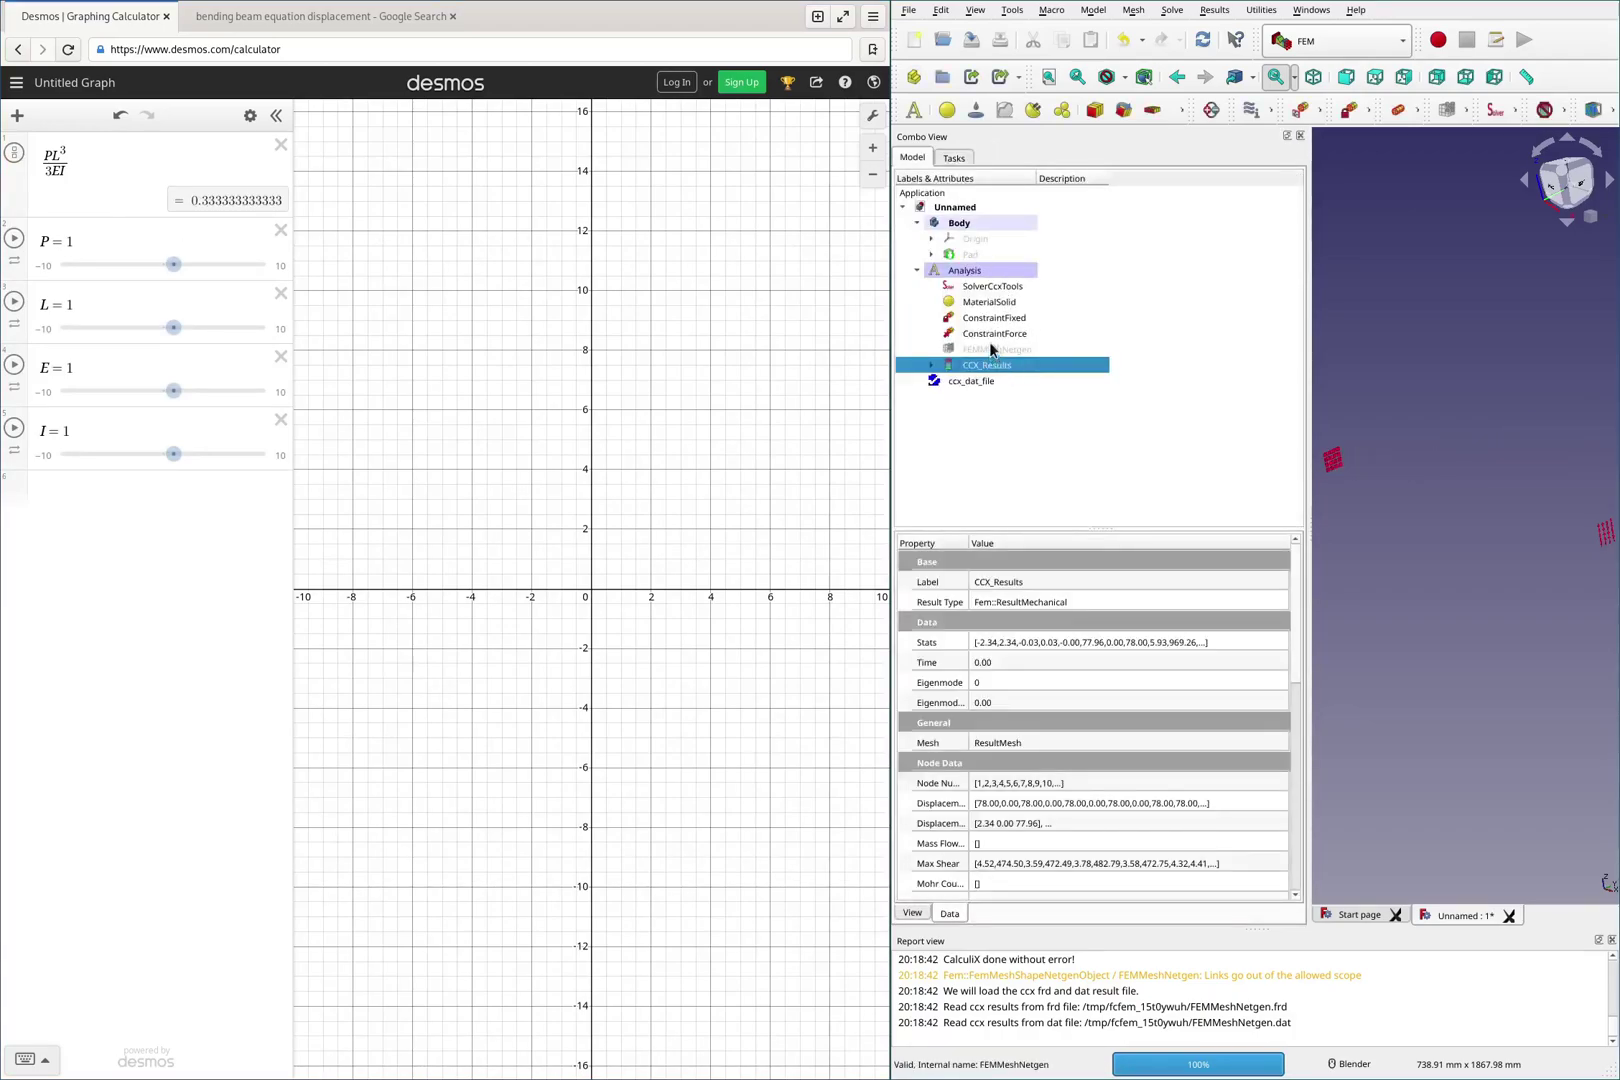
left_click(121, 246)
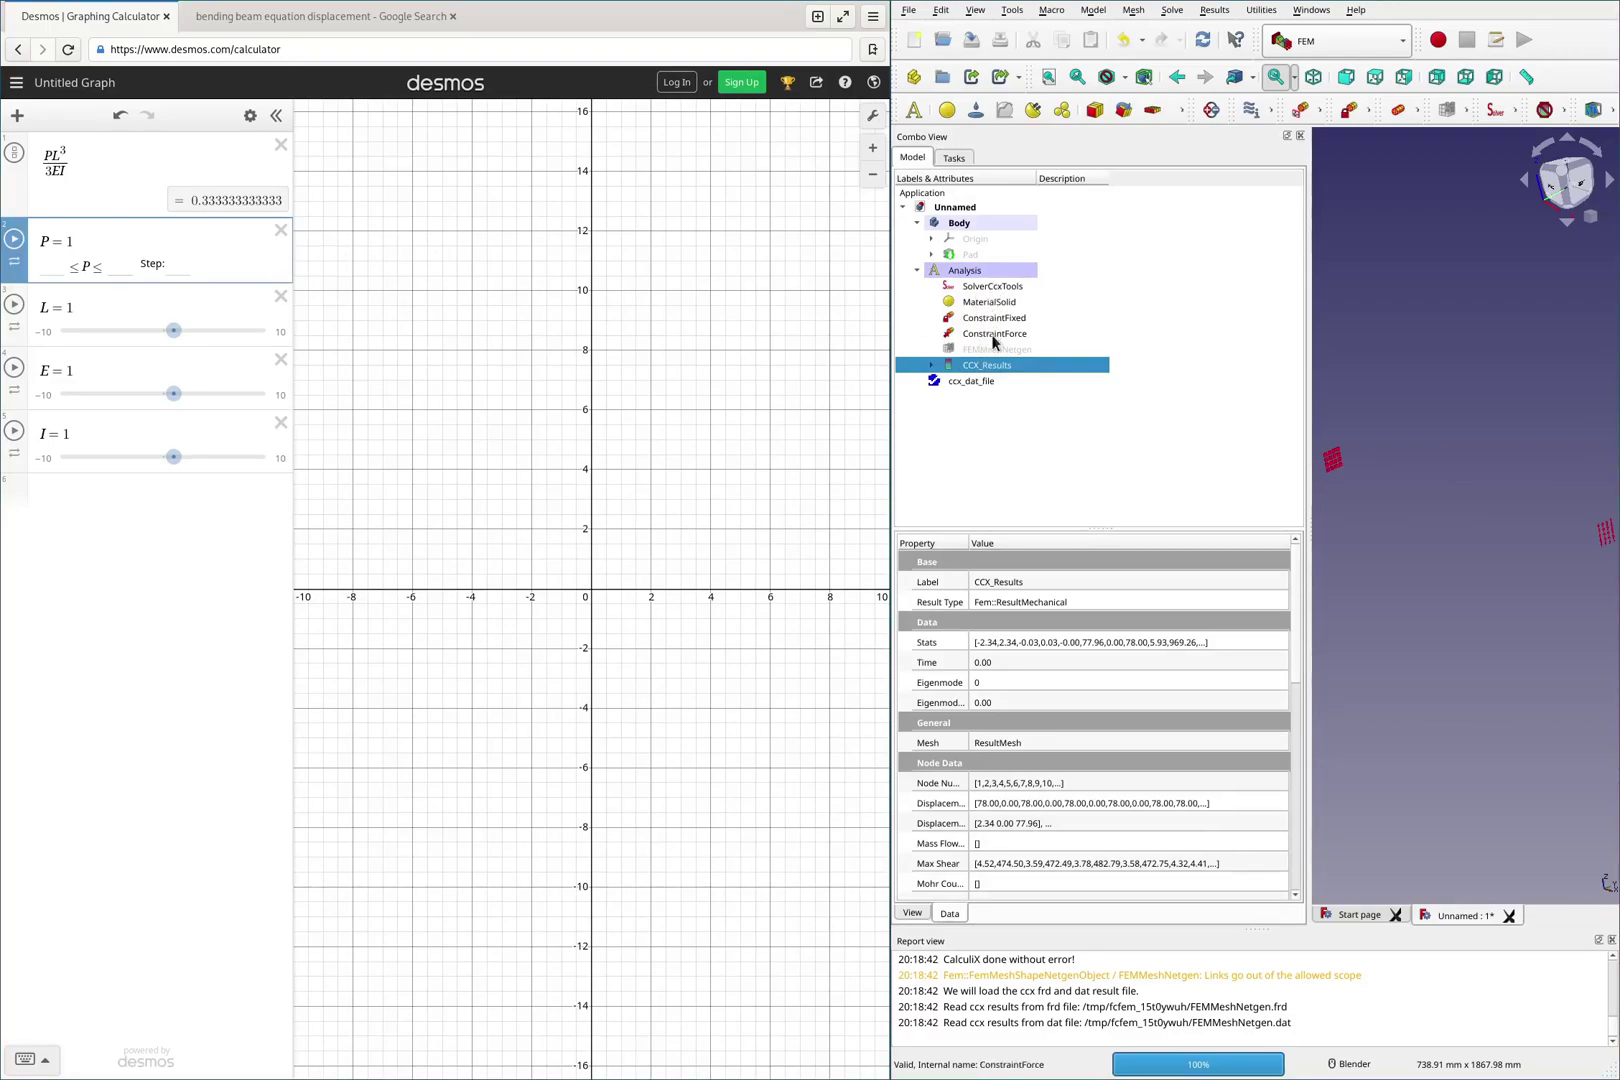
left_click(995, 336)
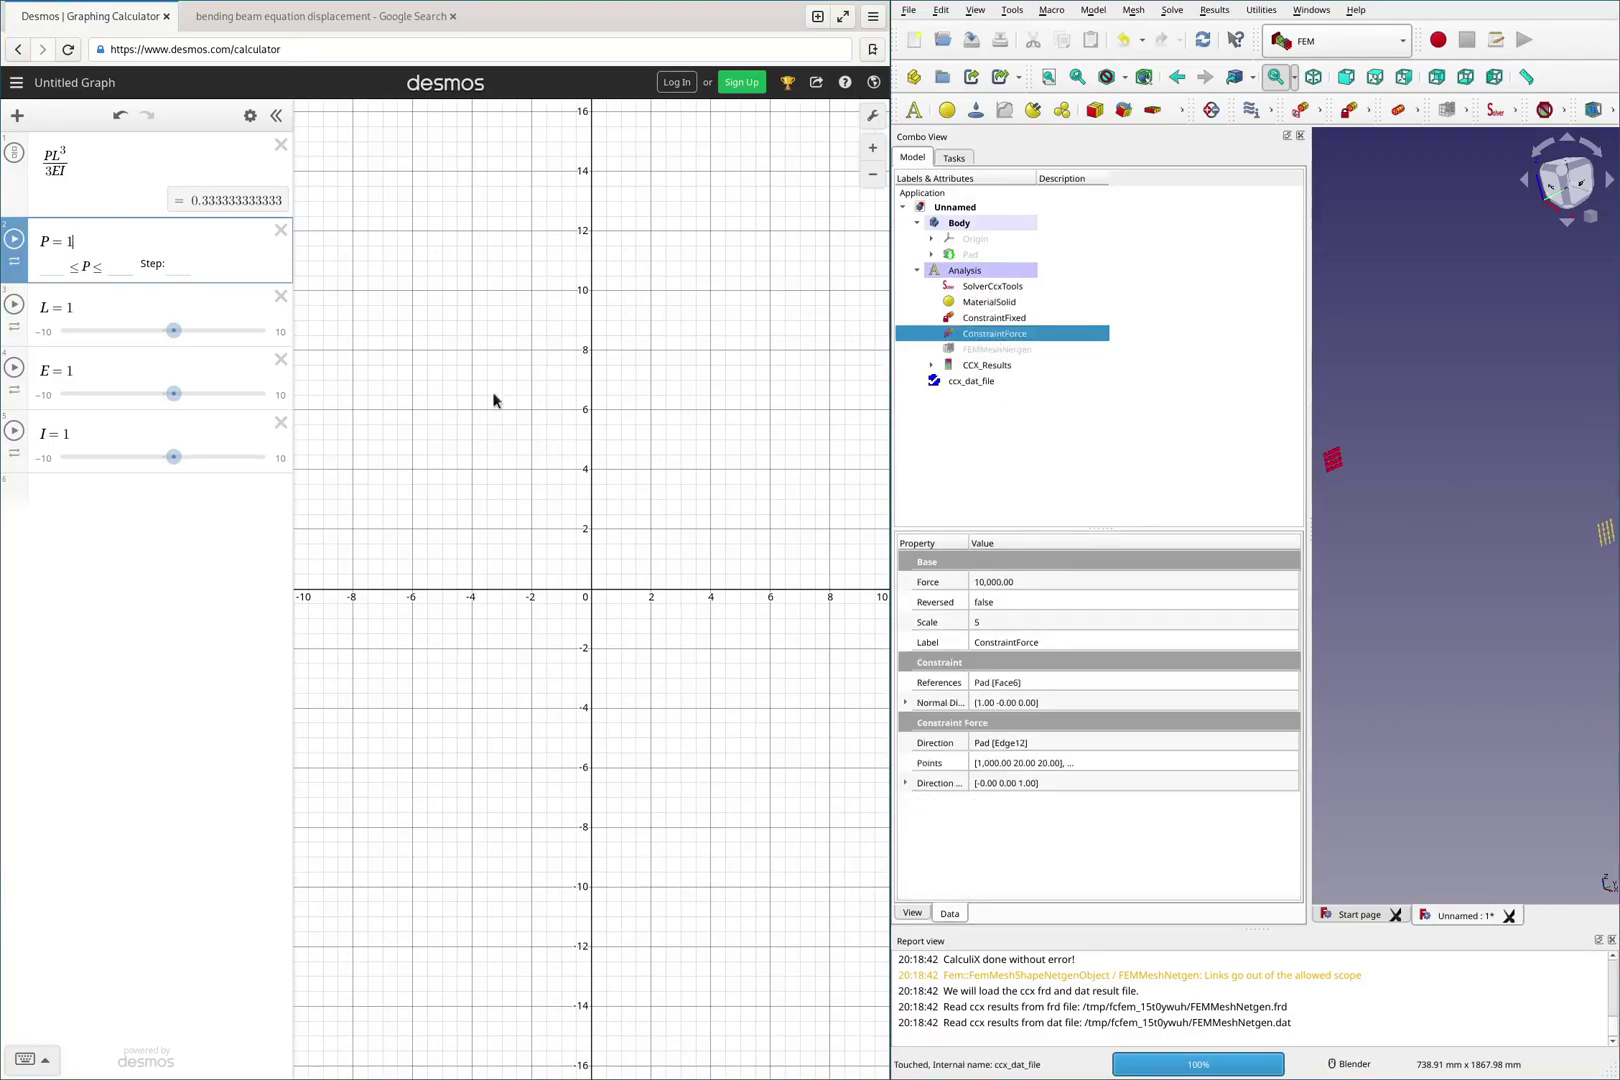
type("0000")
left_click(974, 257)
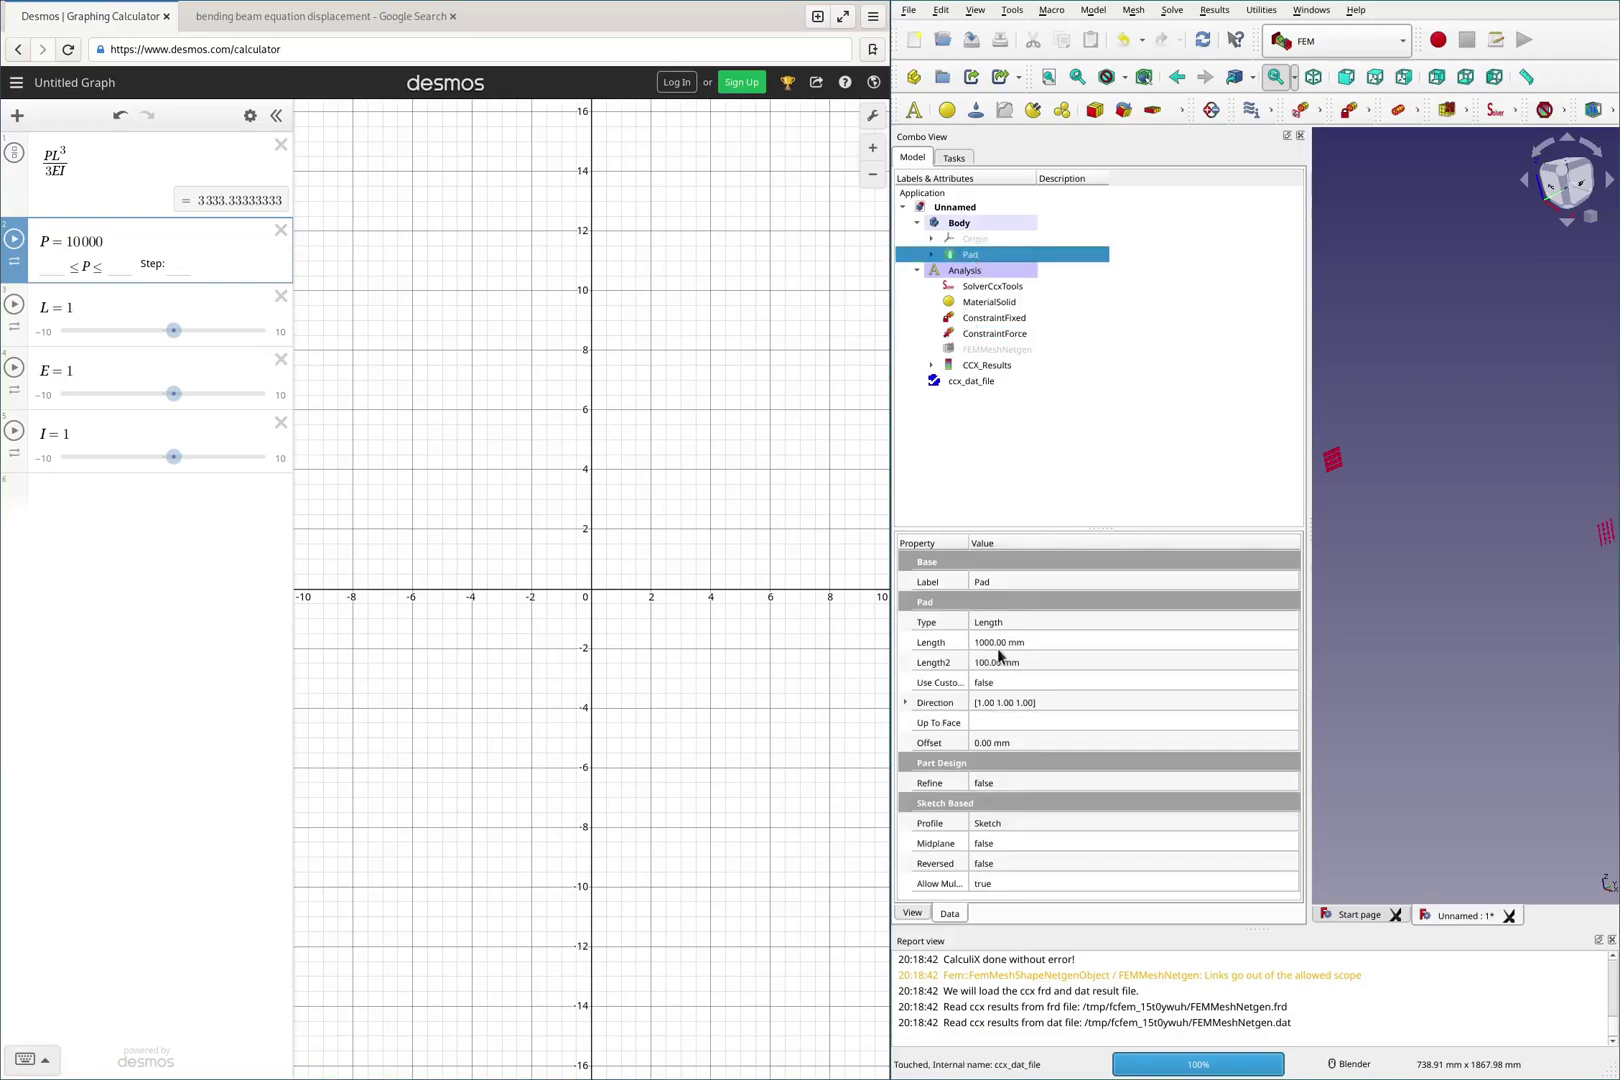
left_click(124, 304)
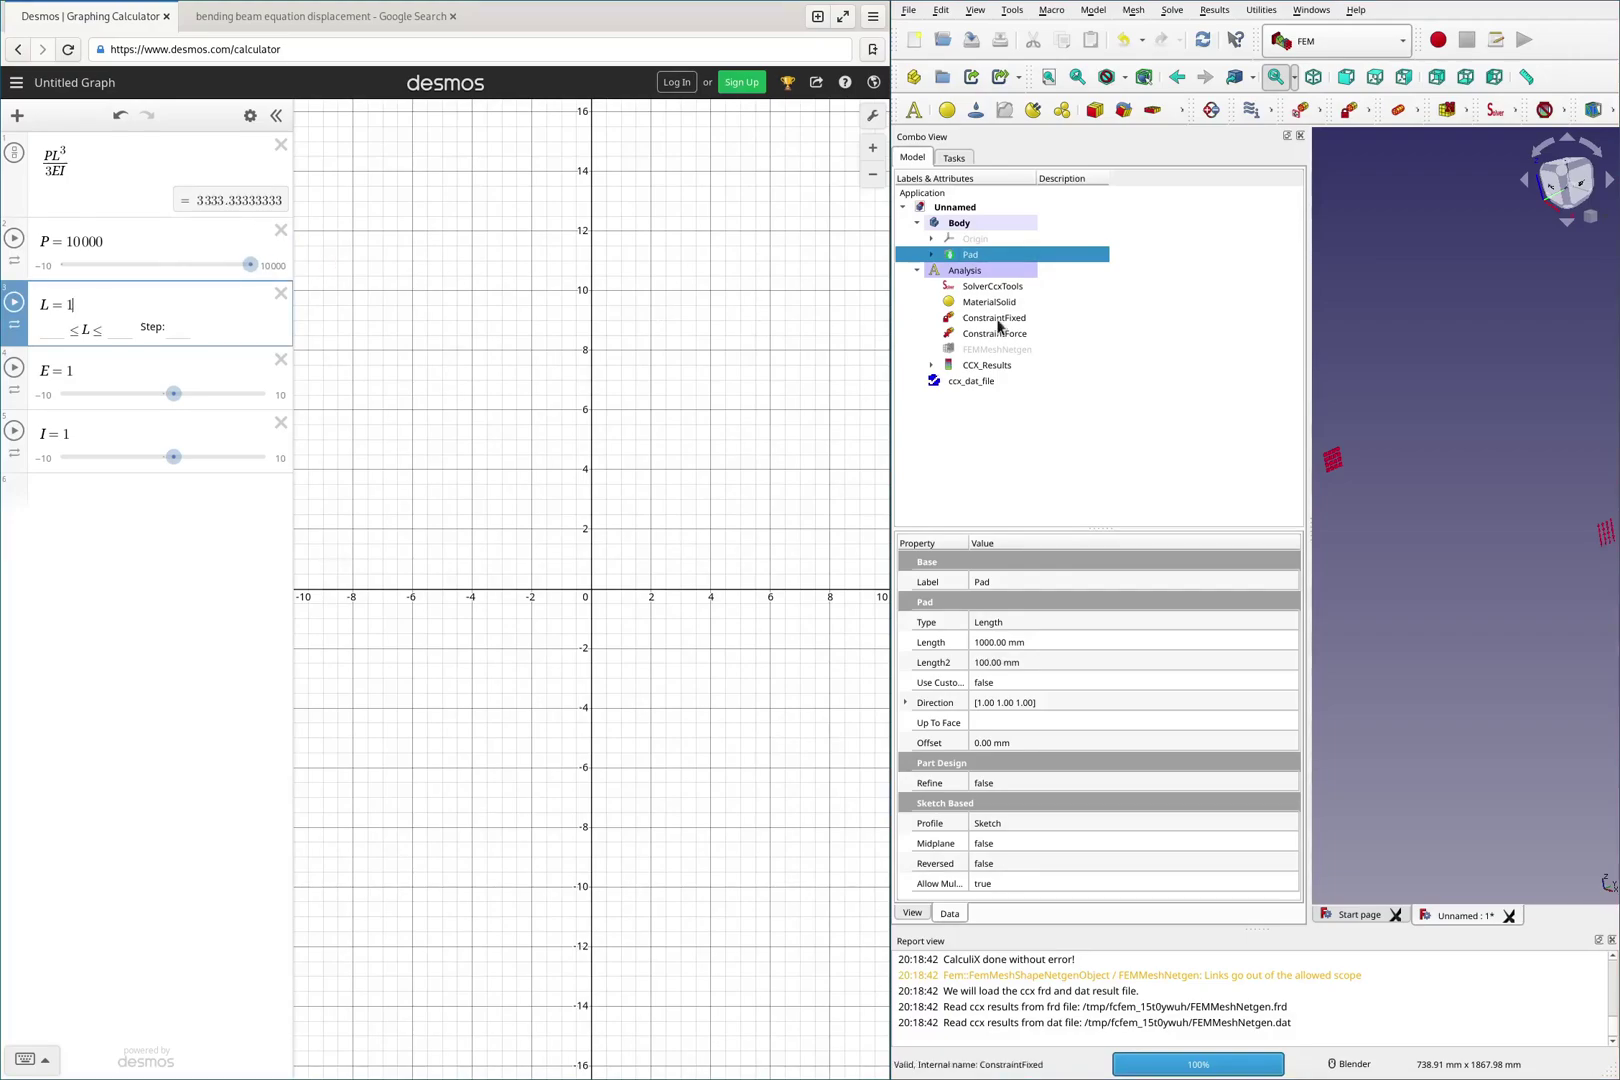
left_click(989, 305)
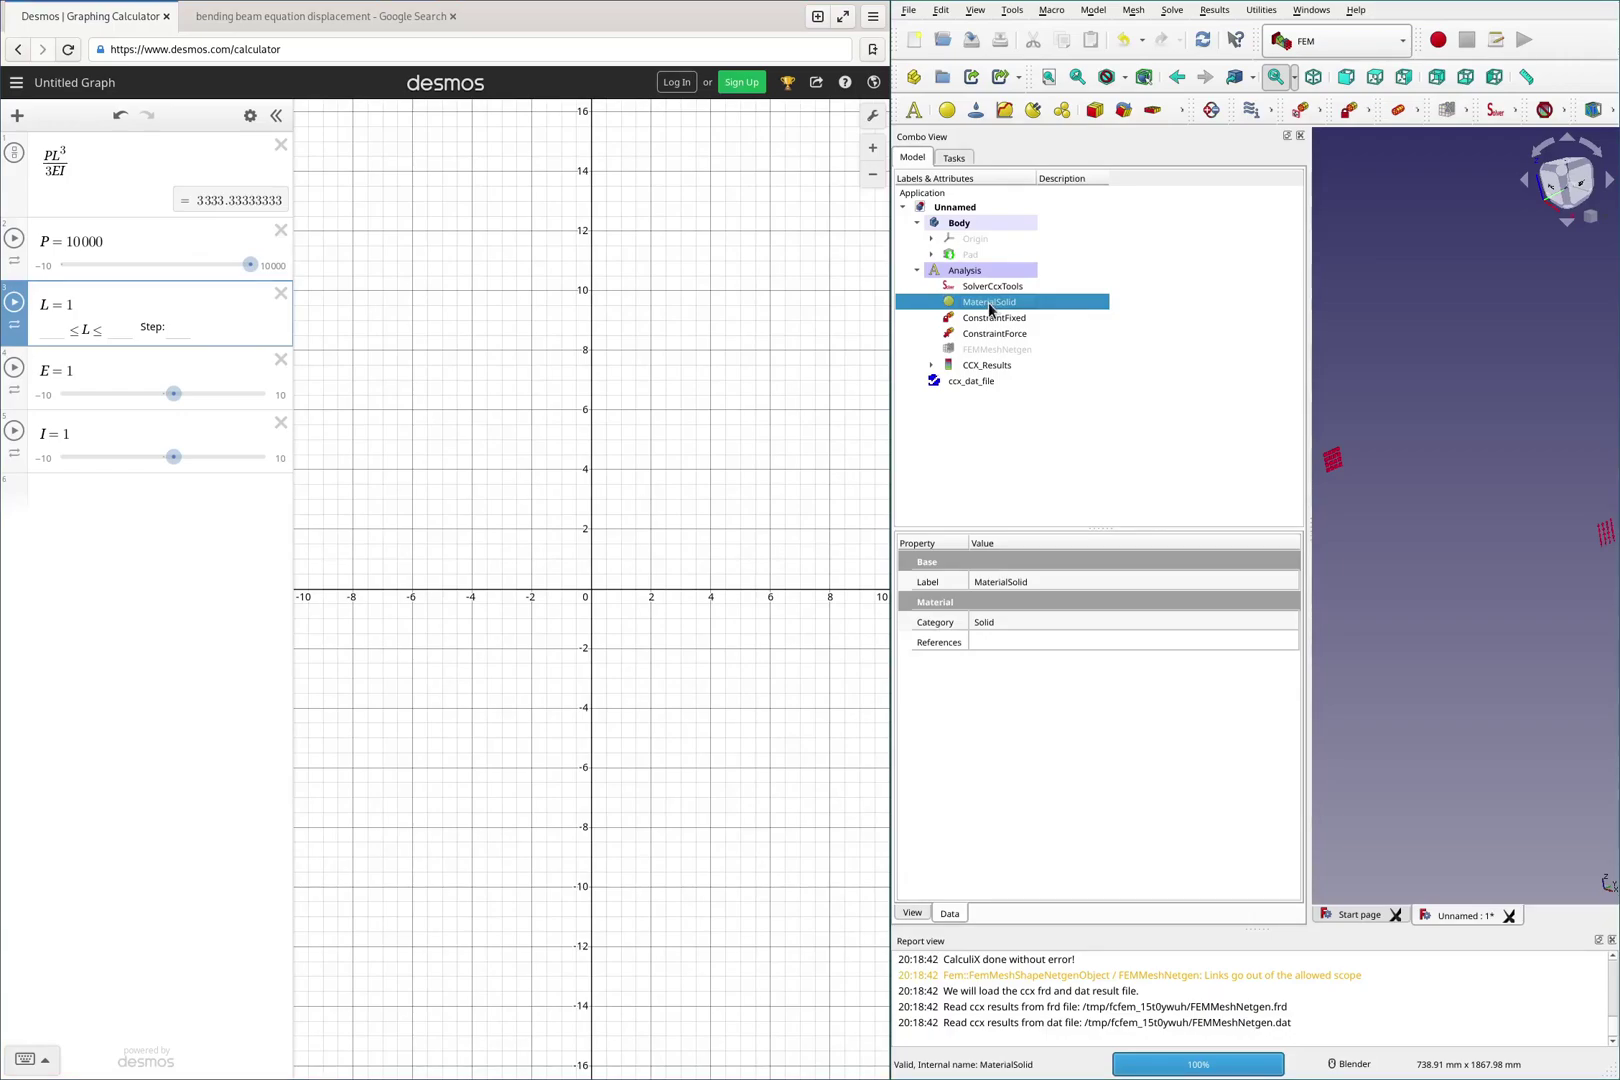
Read Steel-Generic's 200 GPa modulus in FreeCAD and set E = 200 in Desmos, giving 16.6666666667.
double_click(989, 303)
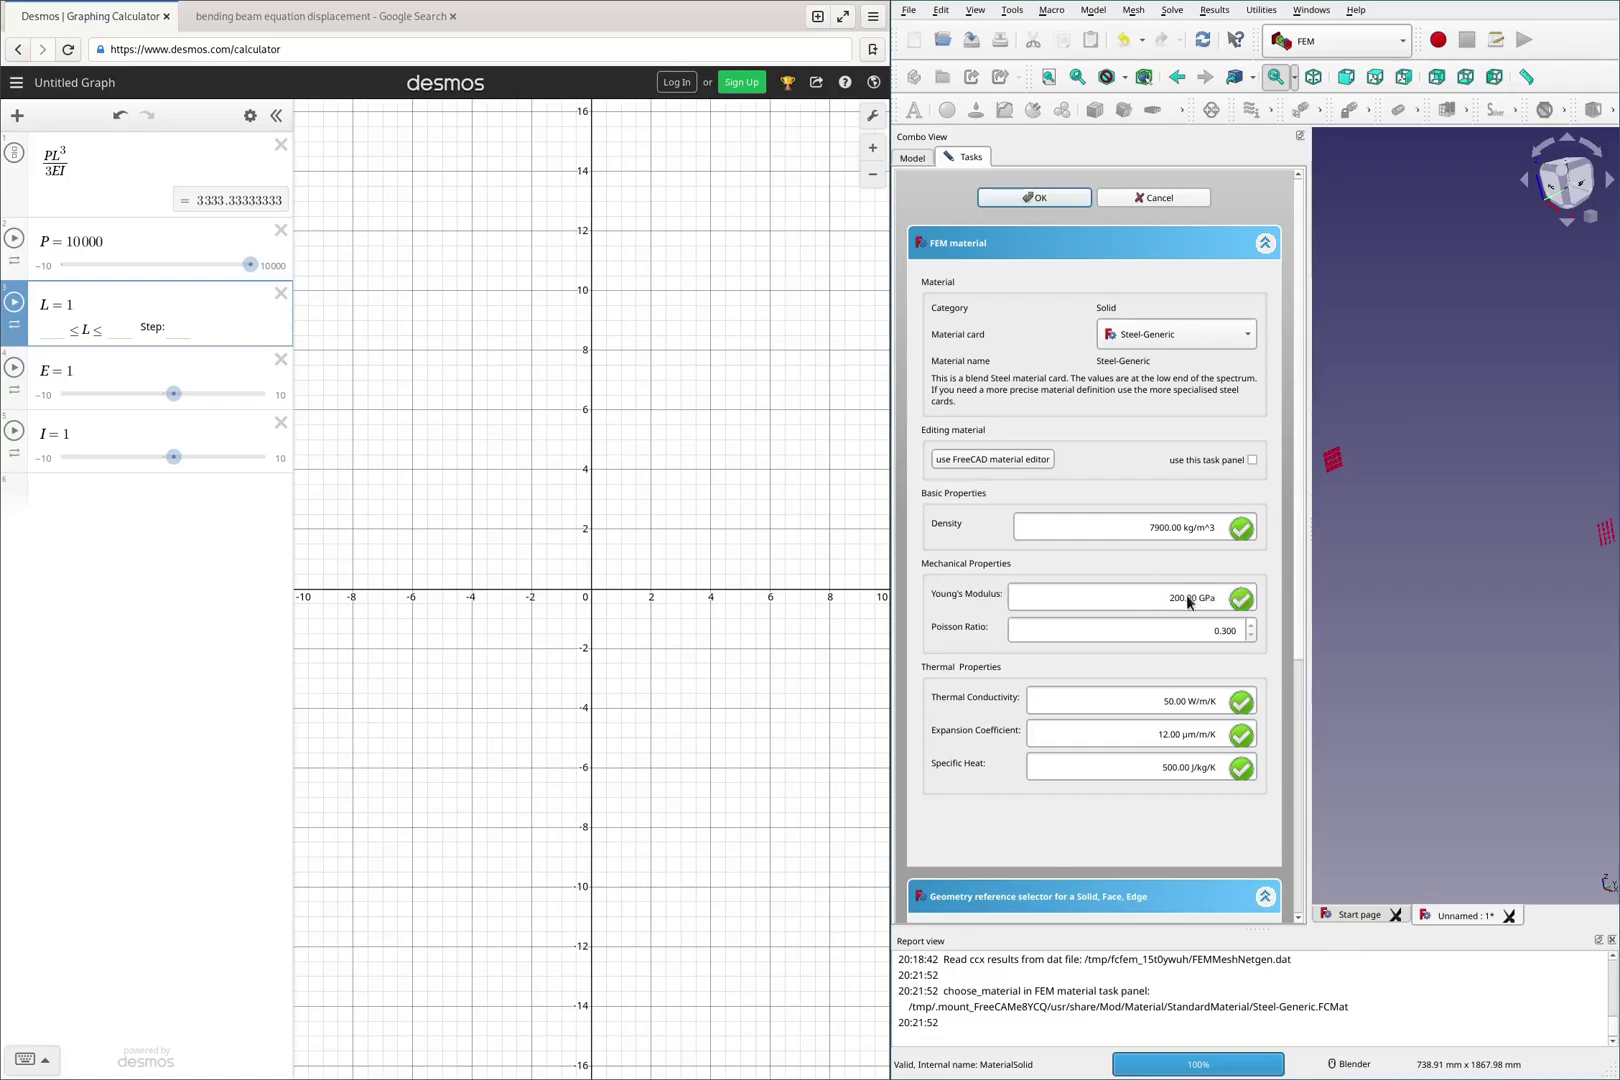
left_click(112, 373)
key("BackSpace")
type("200")
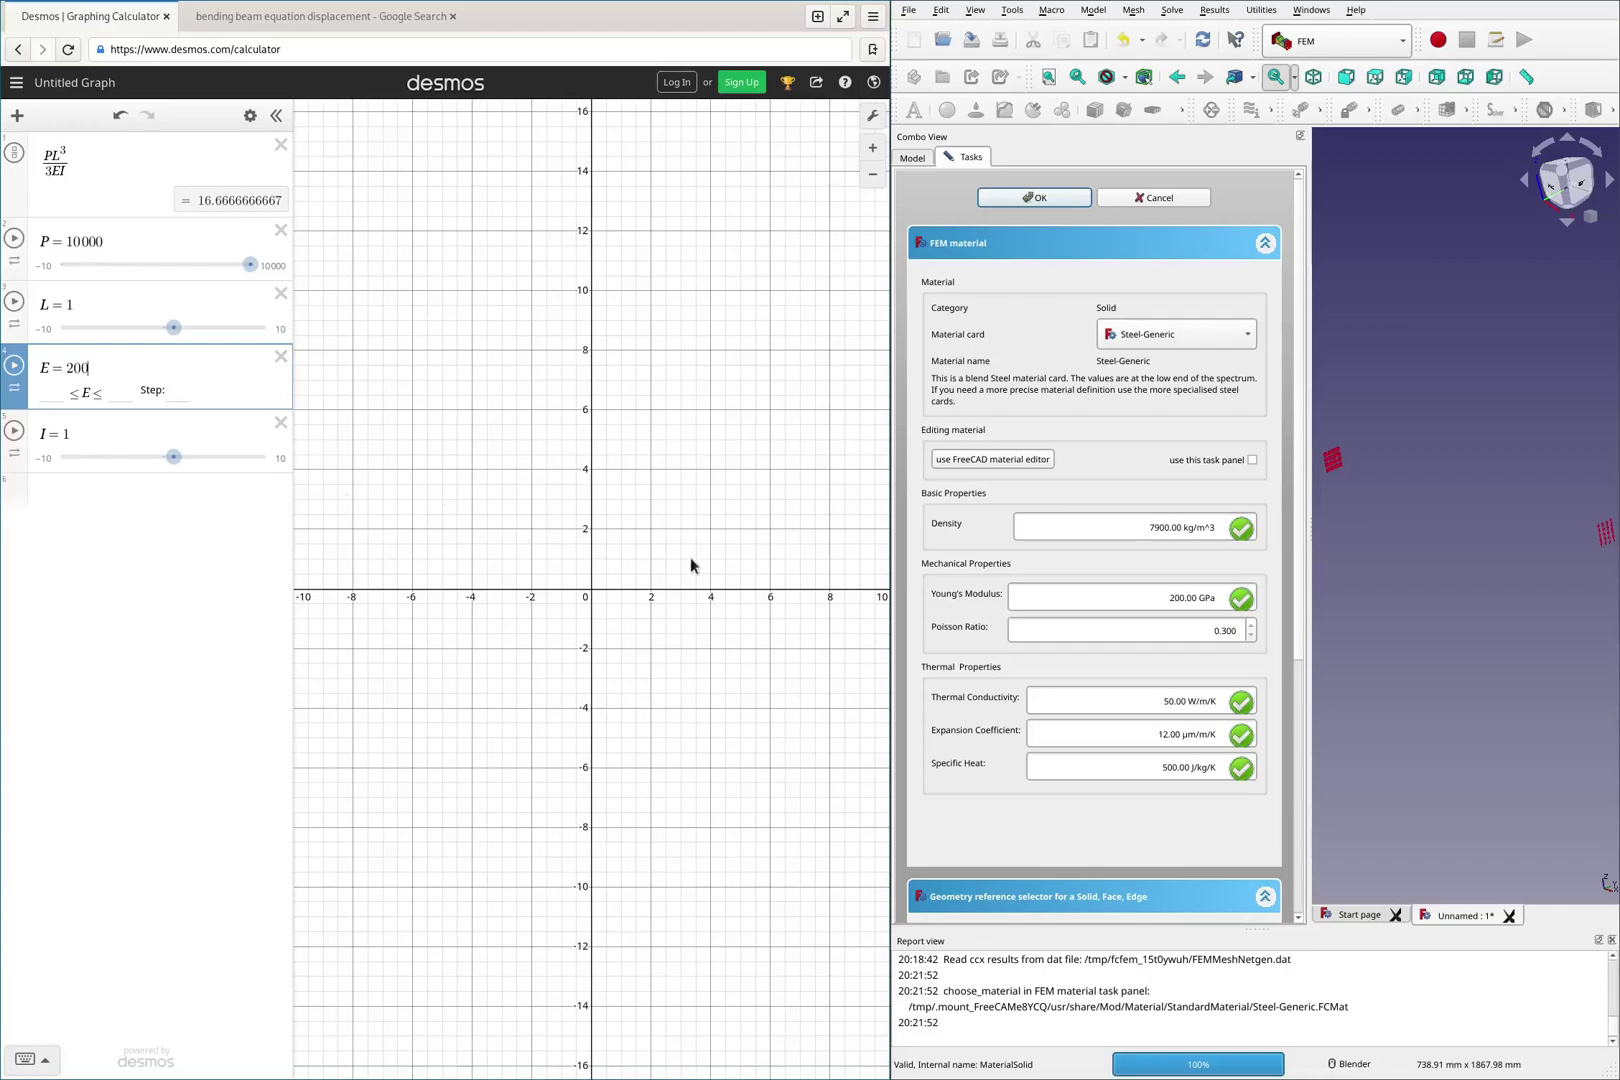
left_click(112, 432)
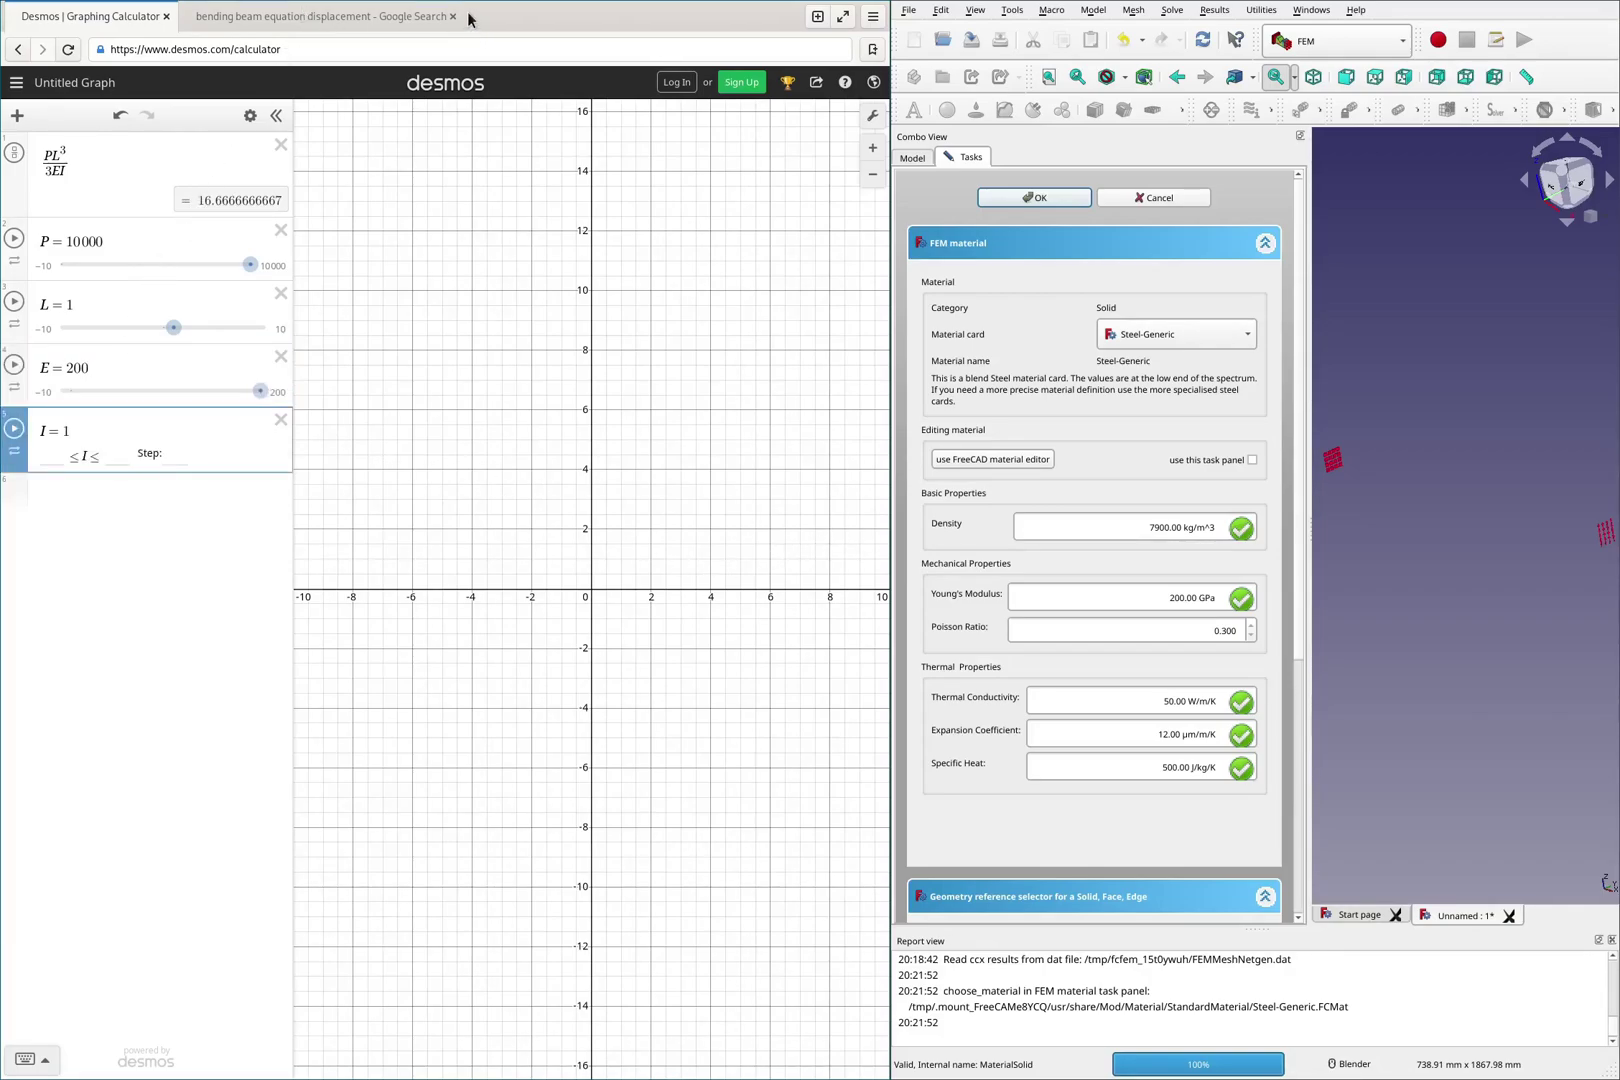
left_click(817, 17)
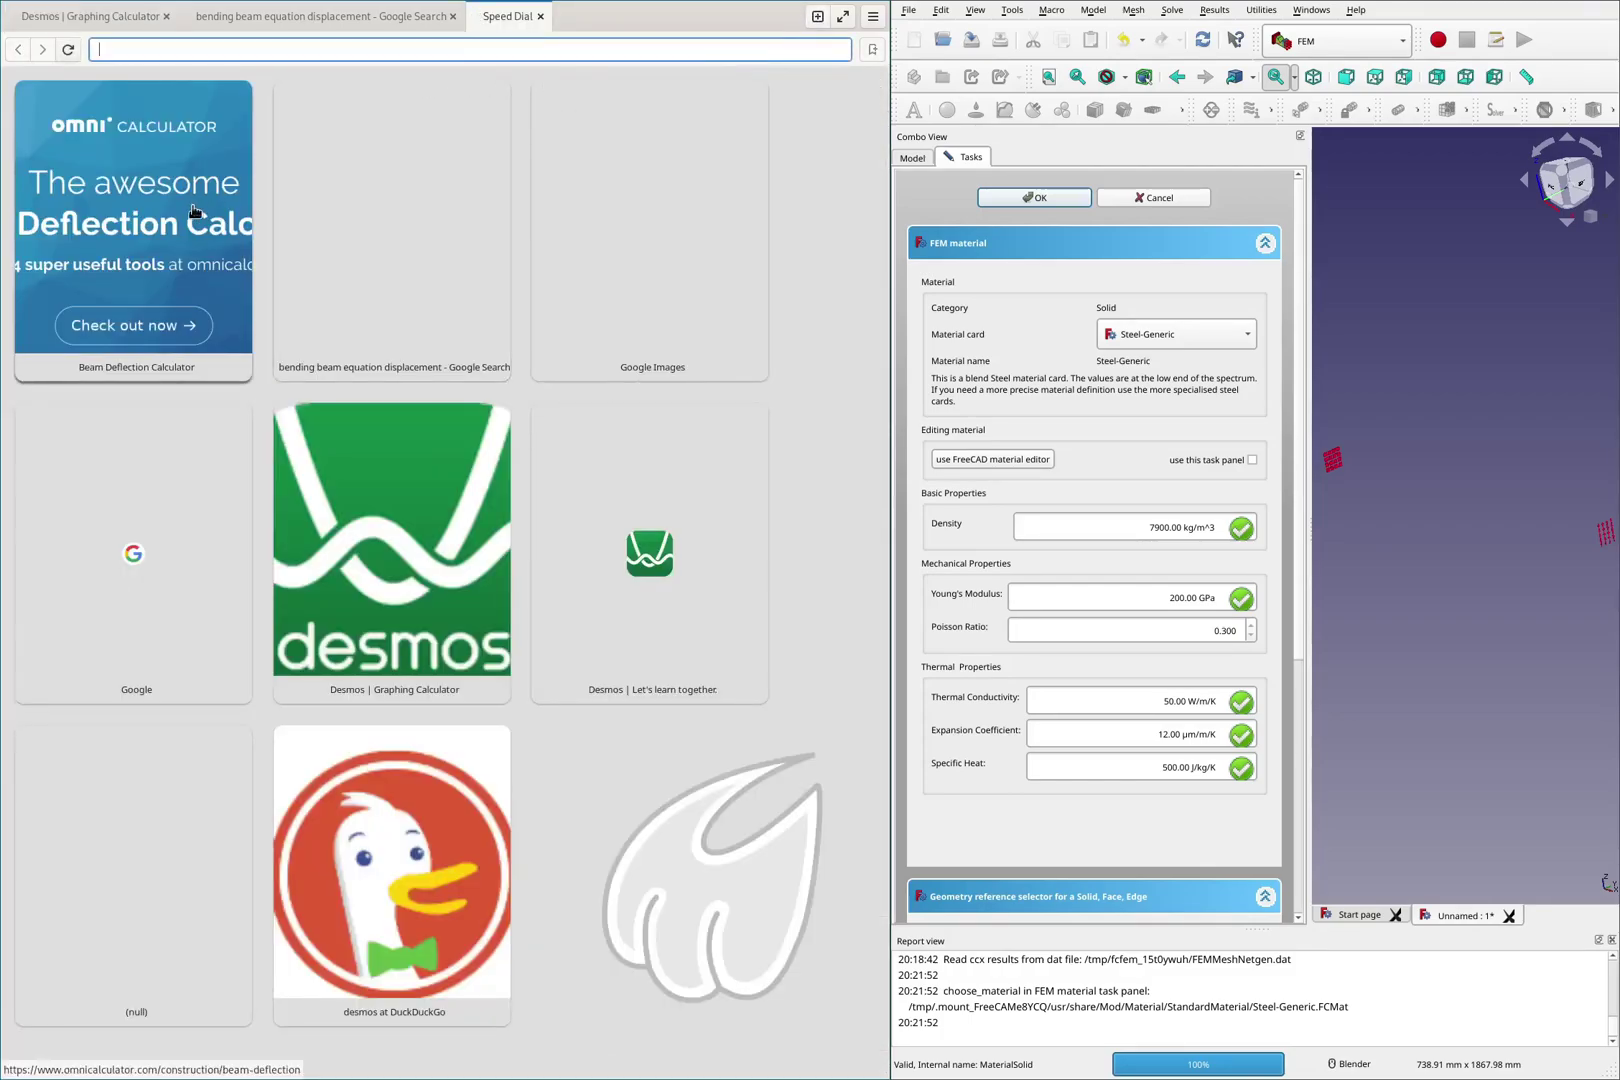
Search Google Images for 'bending moment of inertia' and circle I = bh³/12 in the table preview.
left_click(133, 552)
left_click(740, 89)
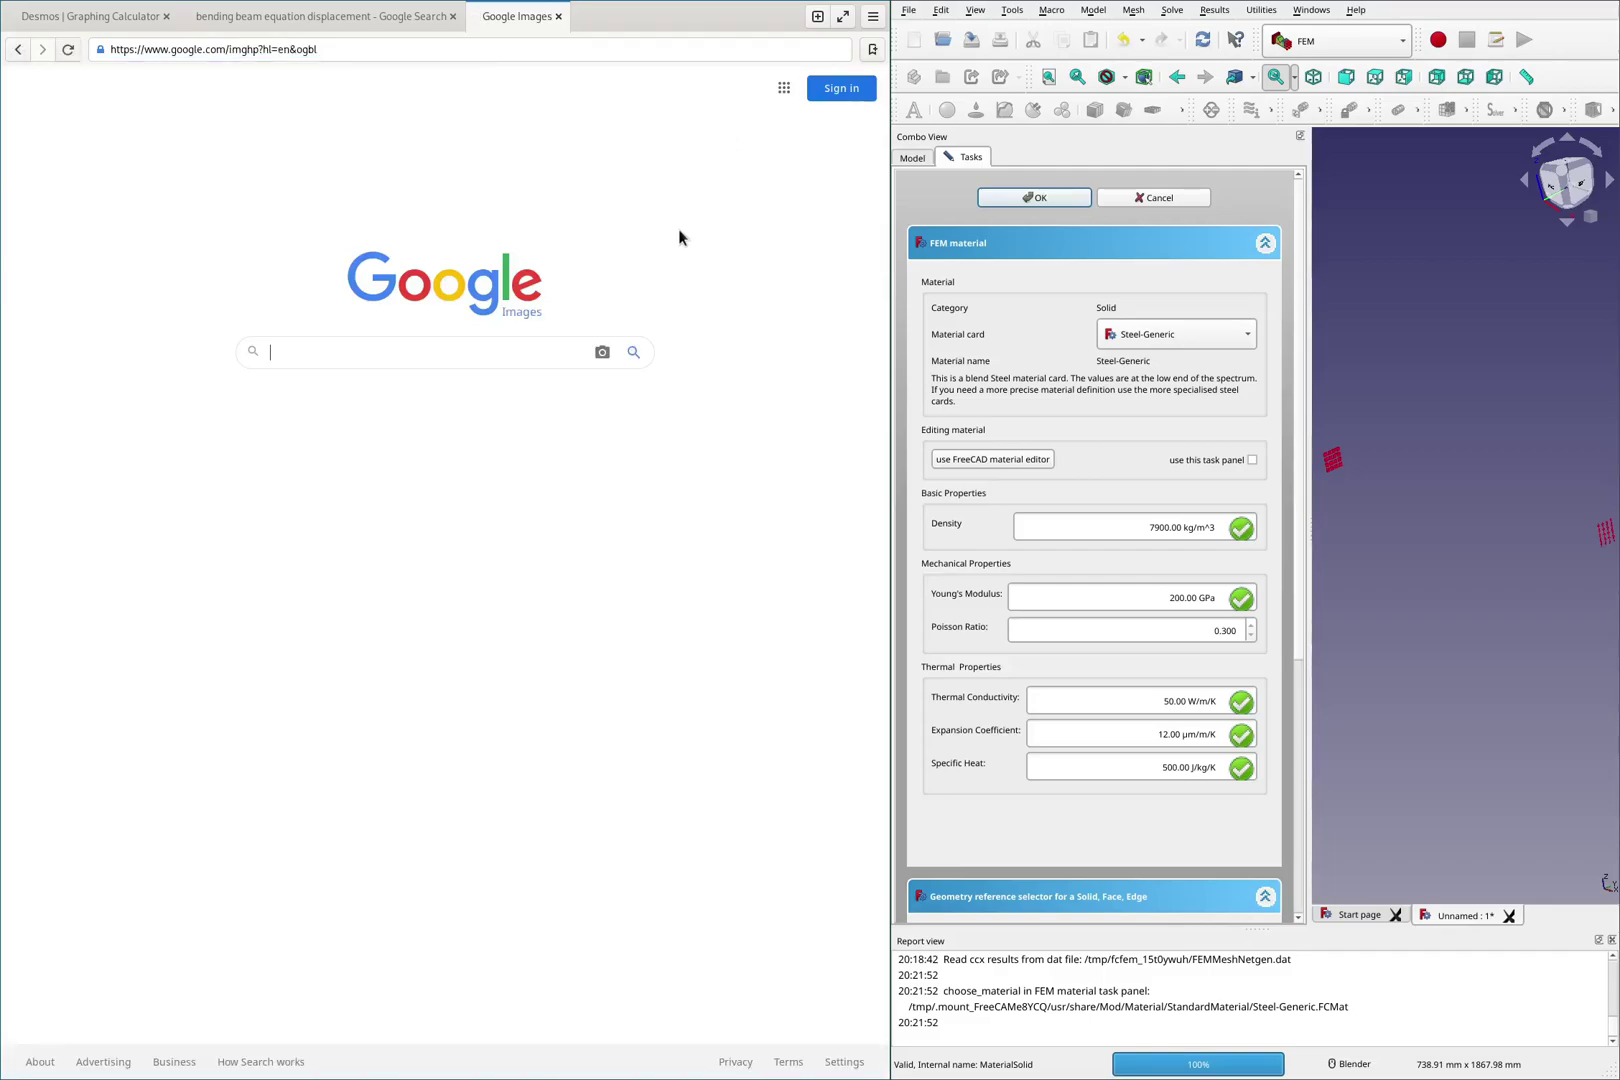
left_click(393, 355)
type("bendi")
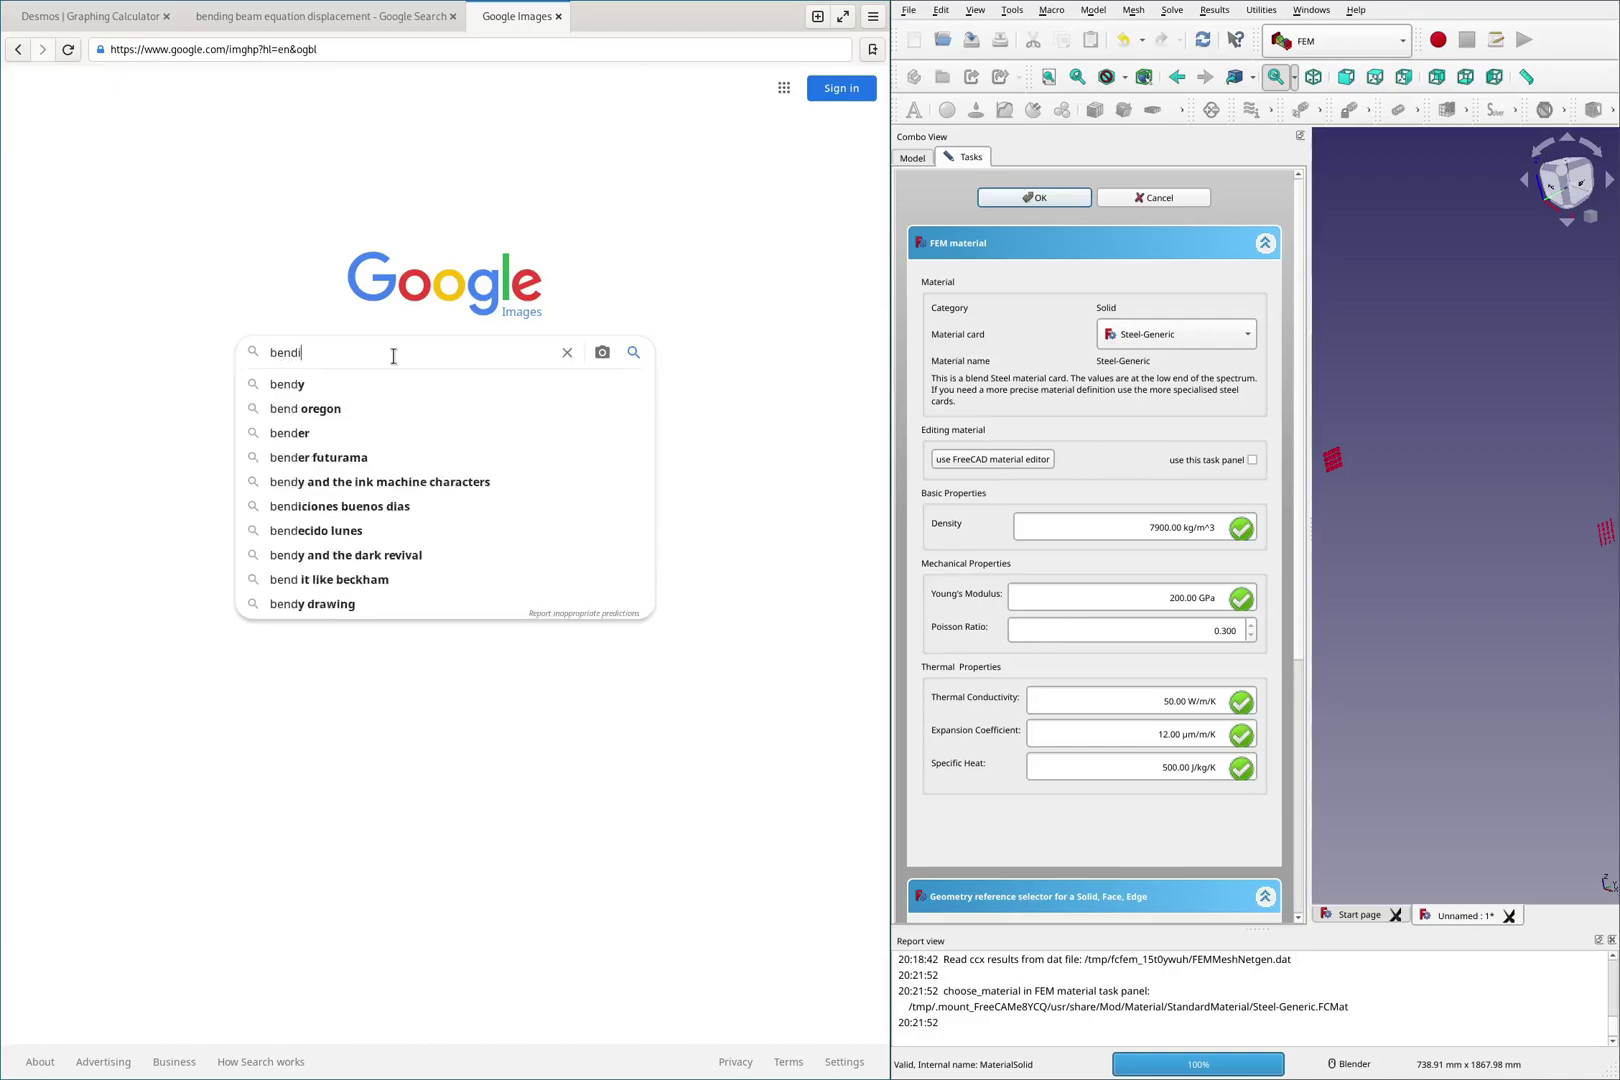
type("ng moment of inertia")
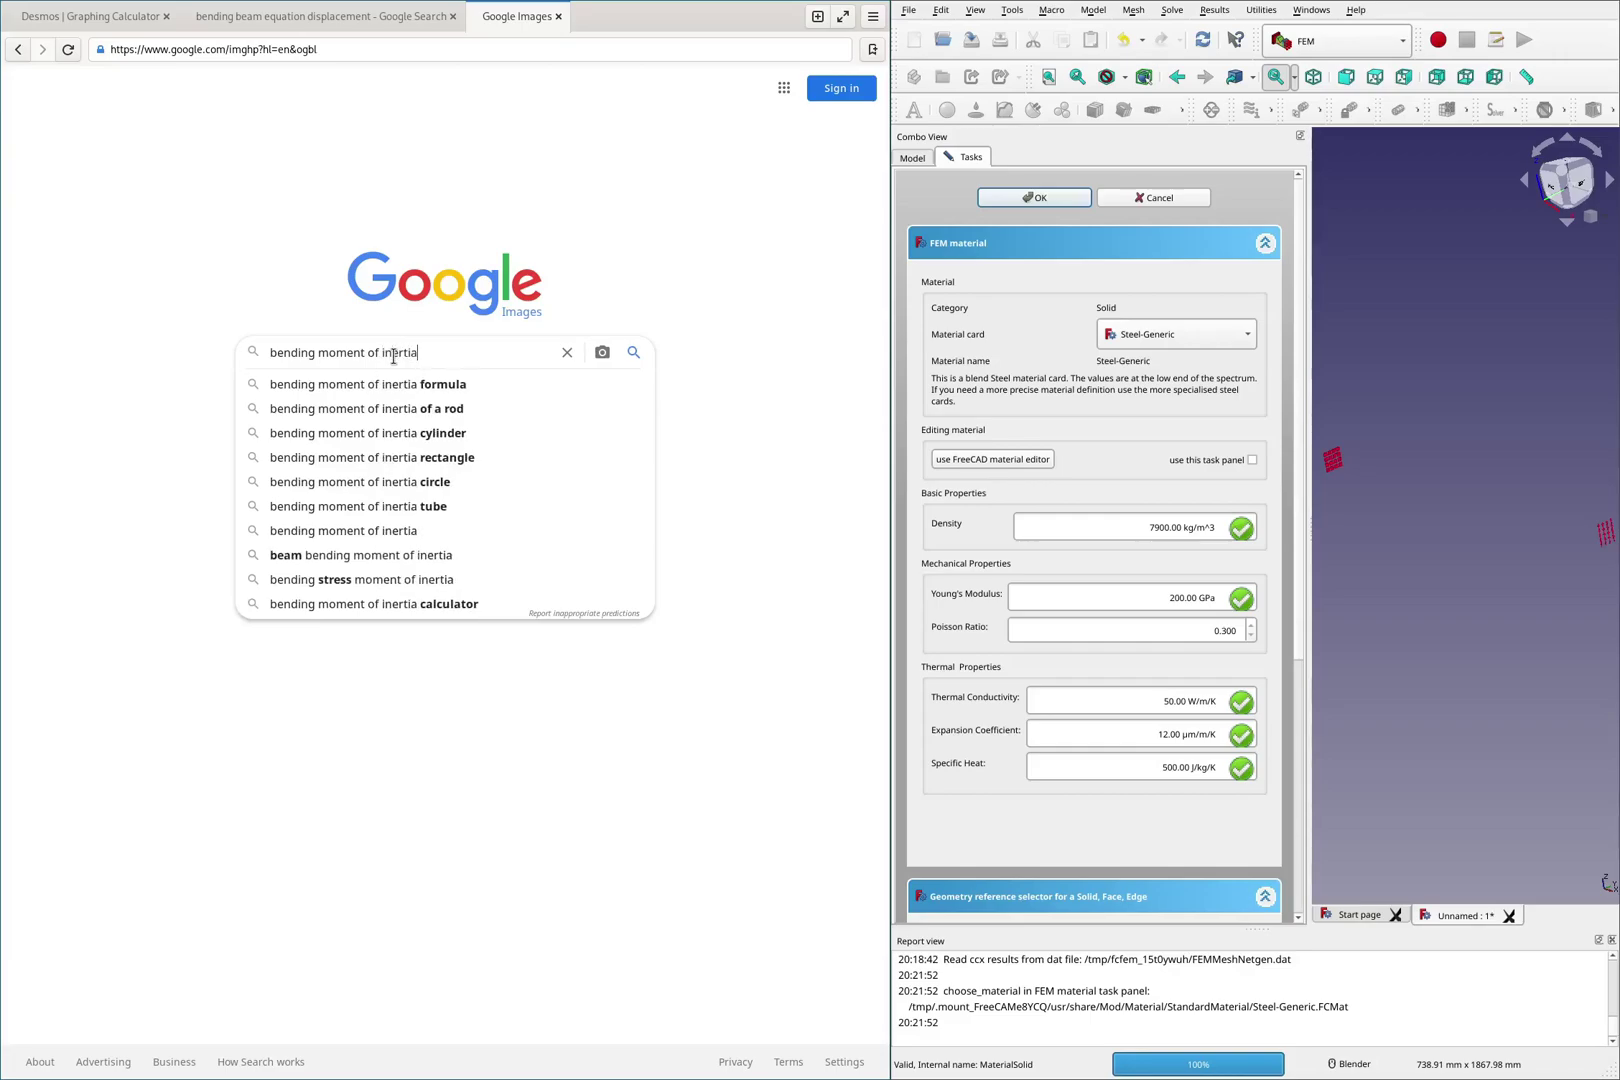
key("Return")
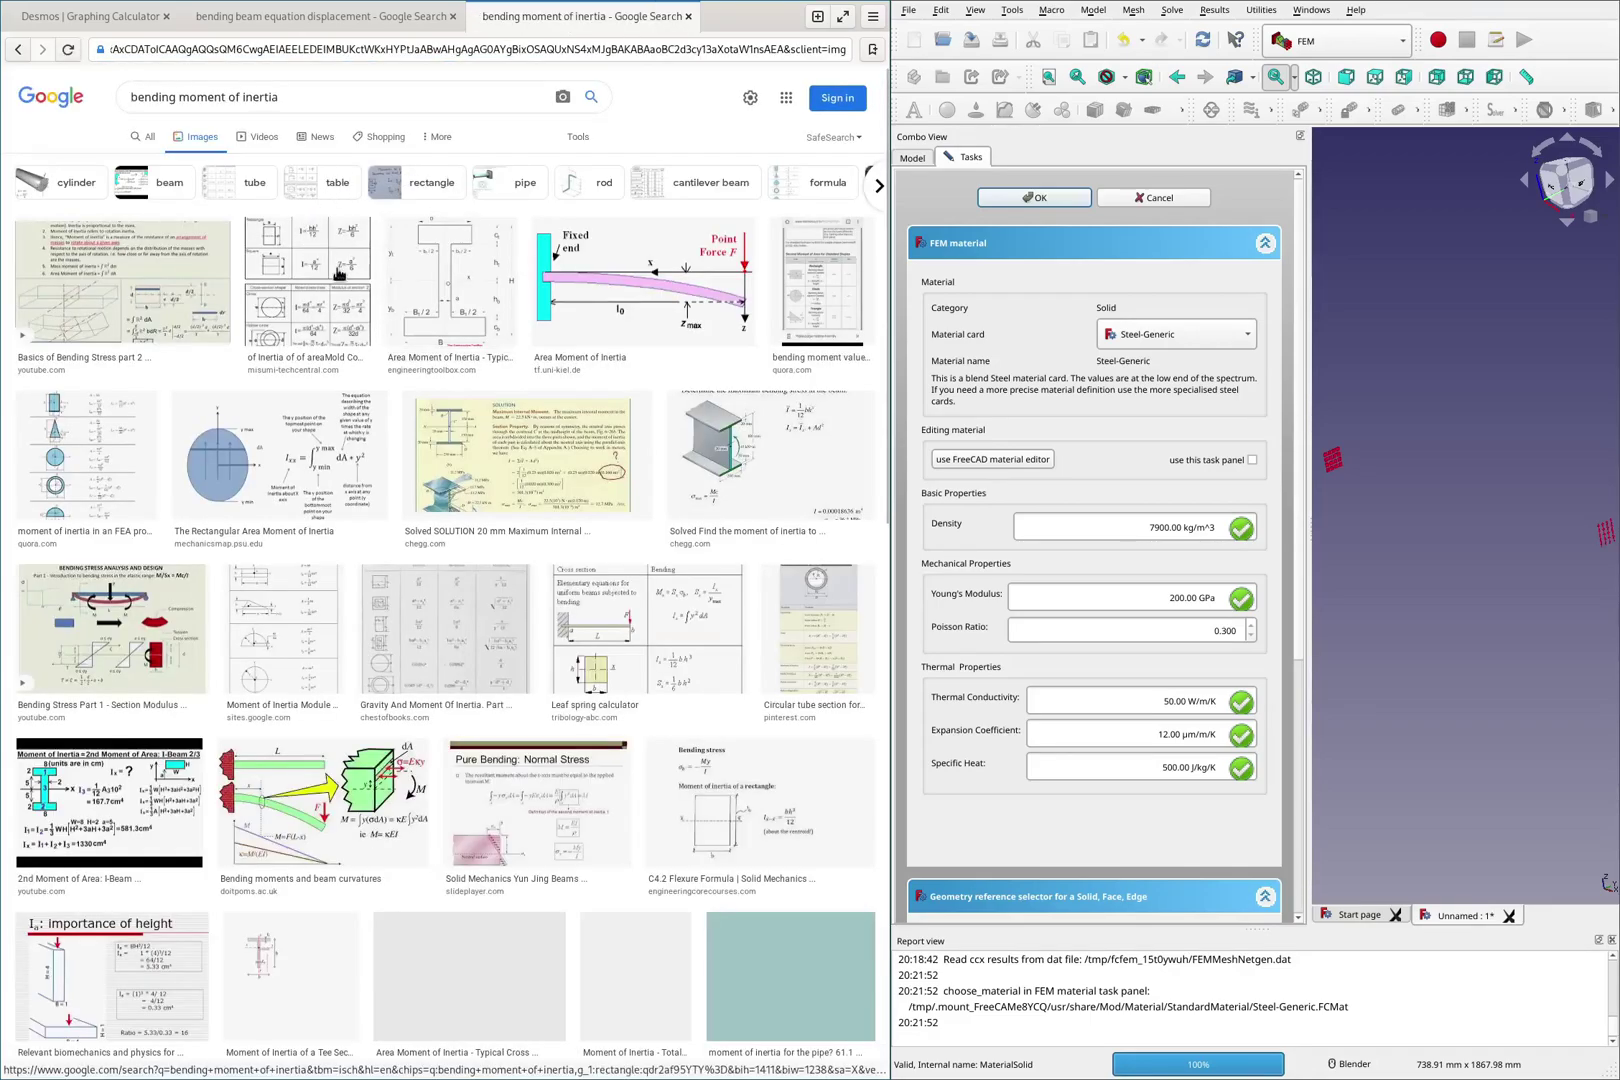
left_click(316, 263)
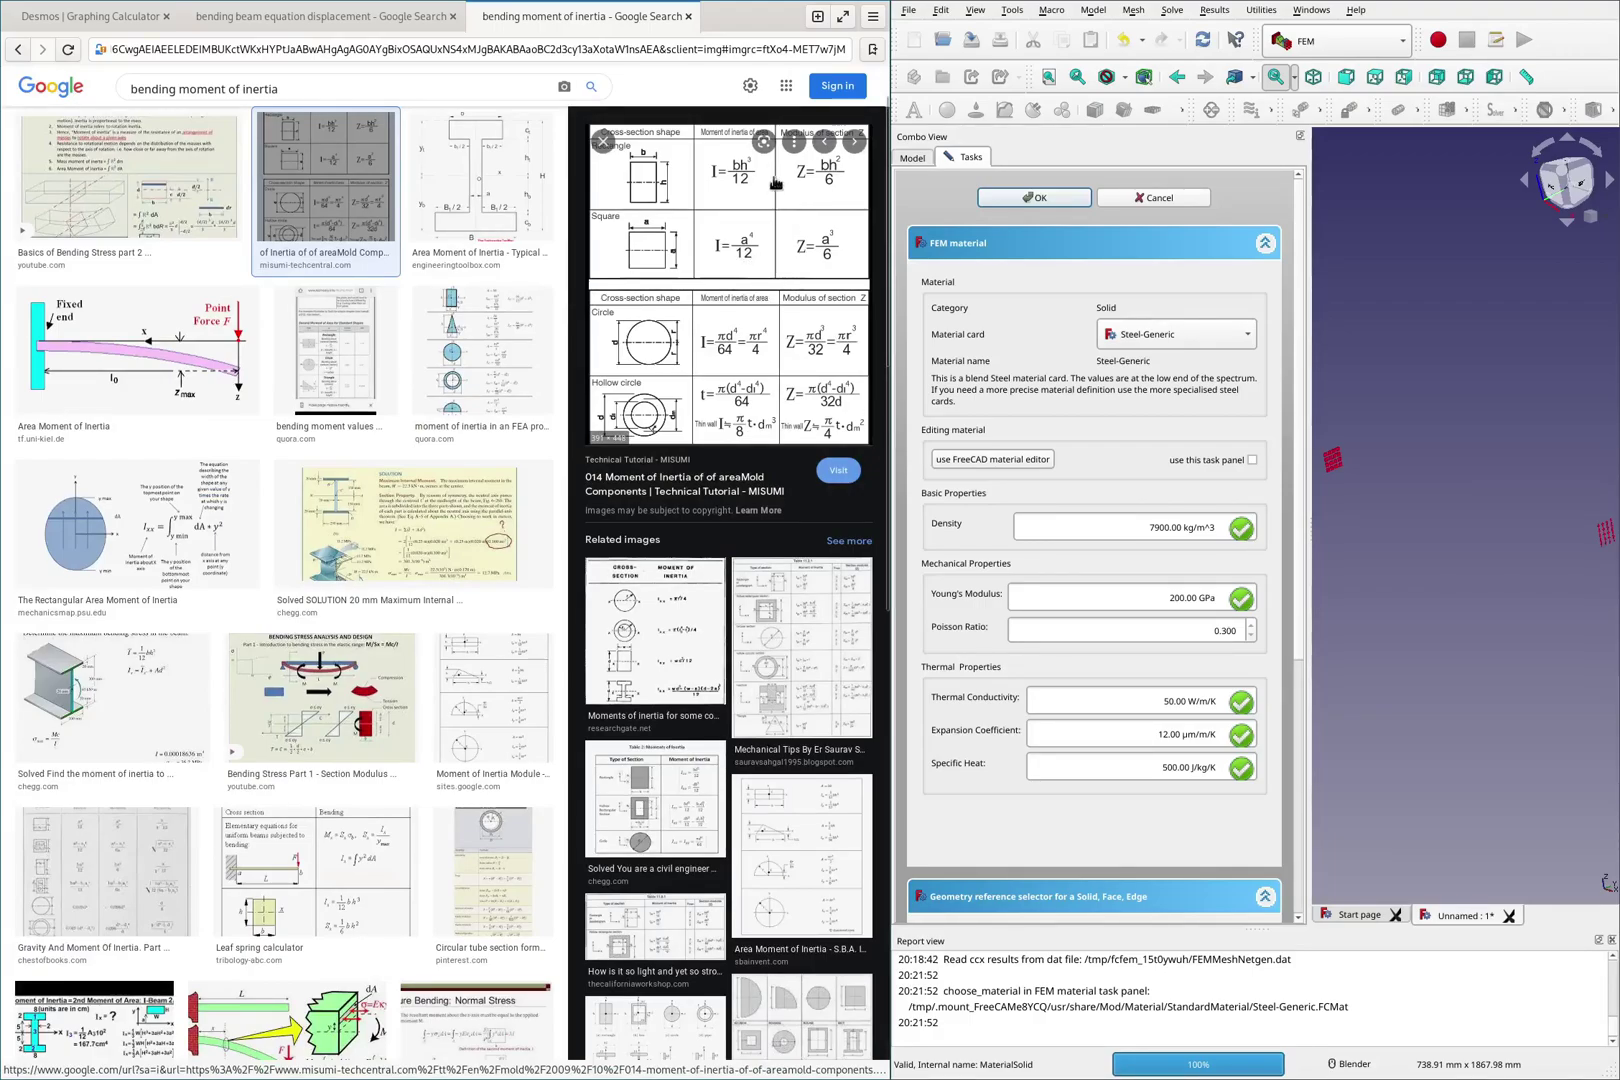
mouse_move(770, 150)
left_mouse_down()
mouse_move(708, 148)
mouse_move(716, 197)
mouse_move(762, 141)
left_mouse_up()
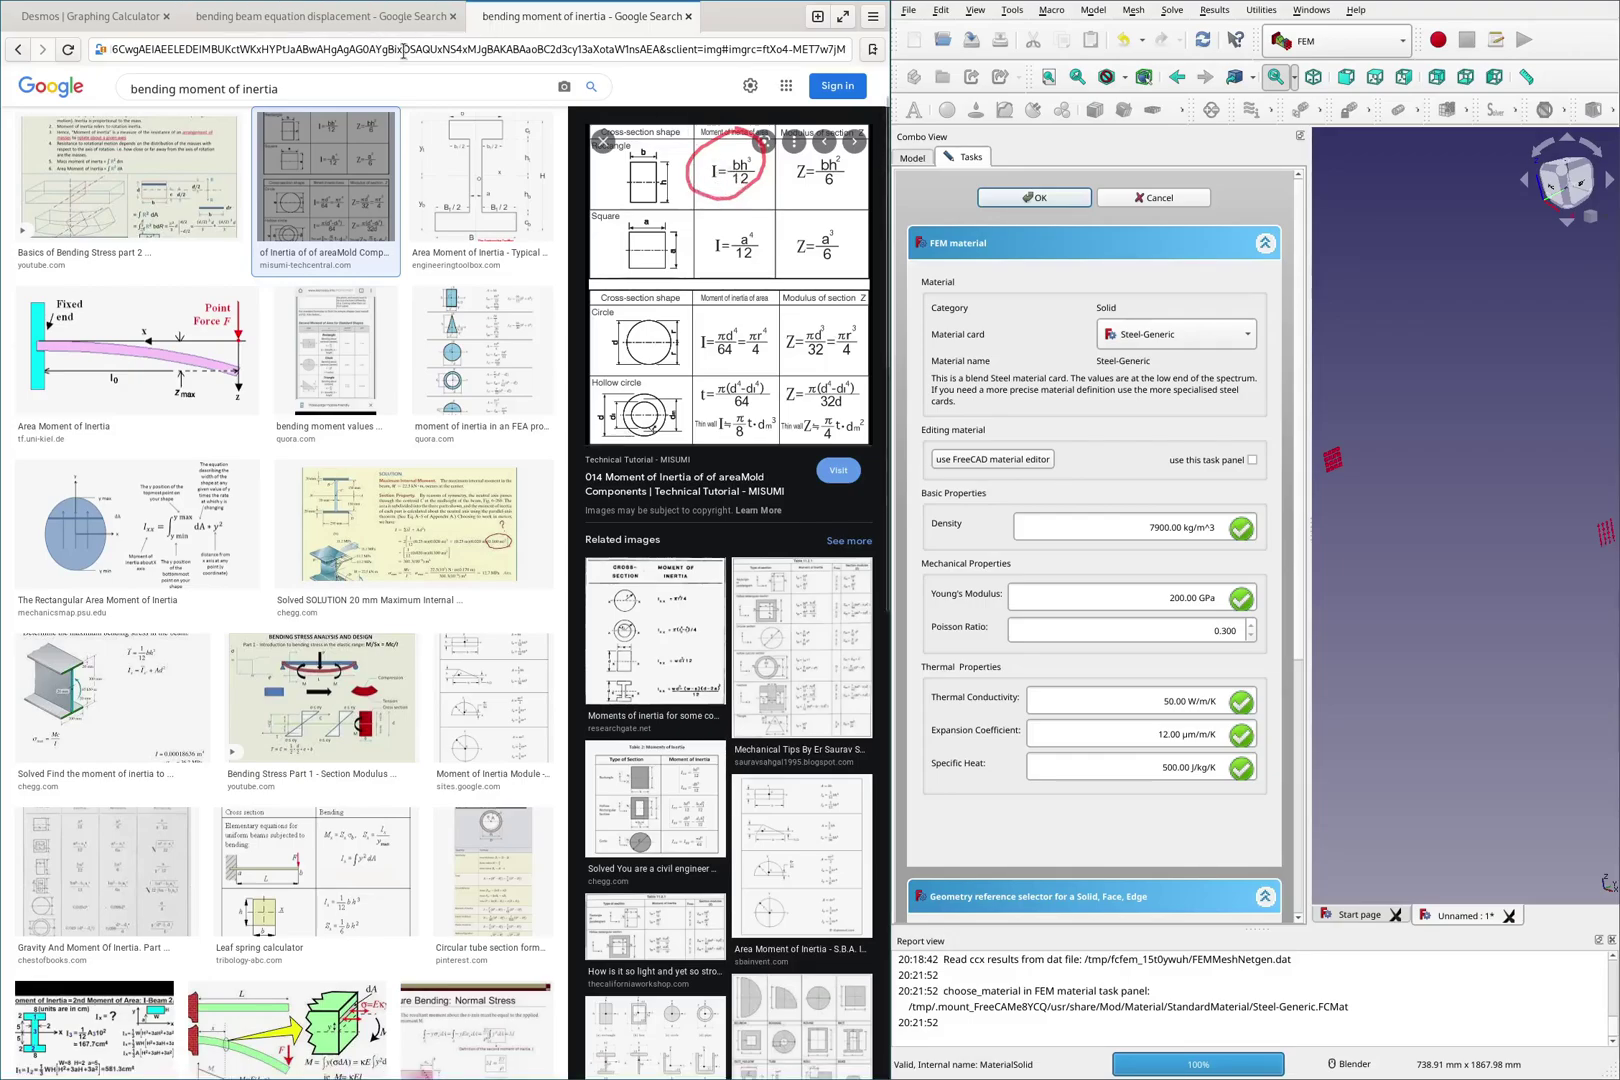
Redefine I in Desmos as bh³/12 and add sliders for b and h.
left_click(86, 16)
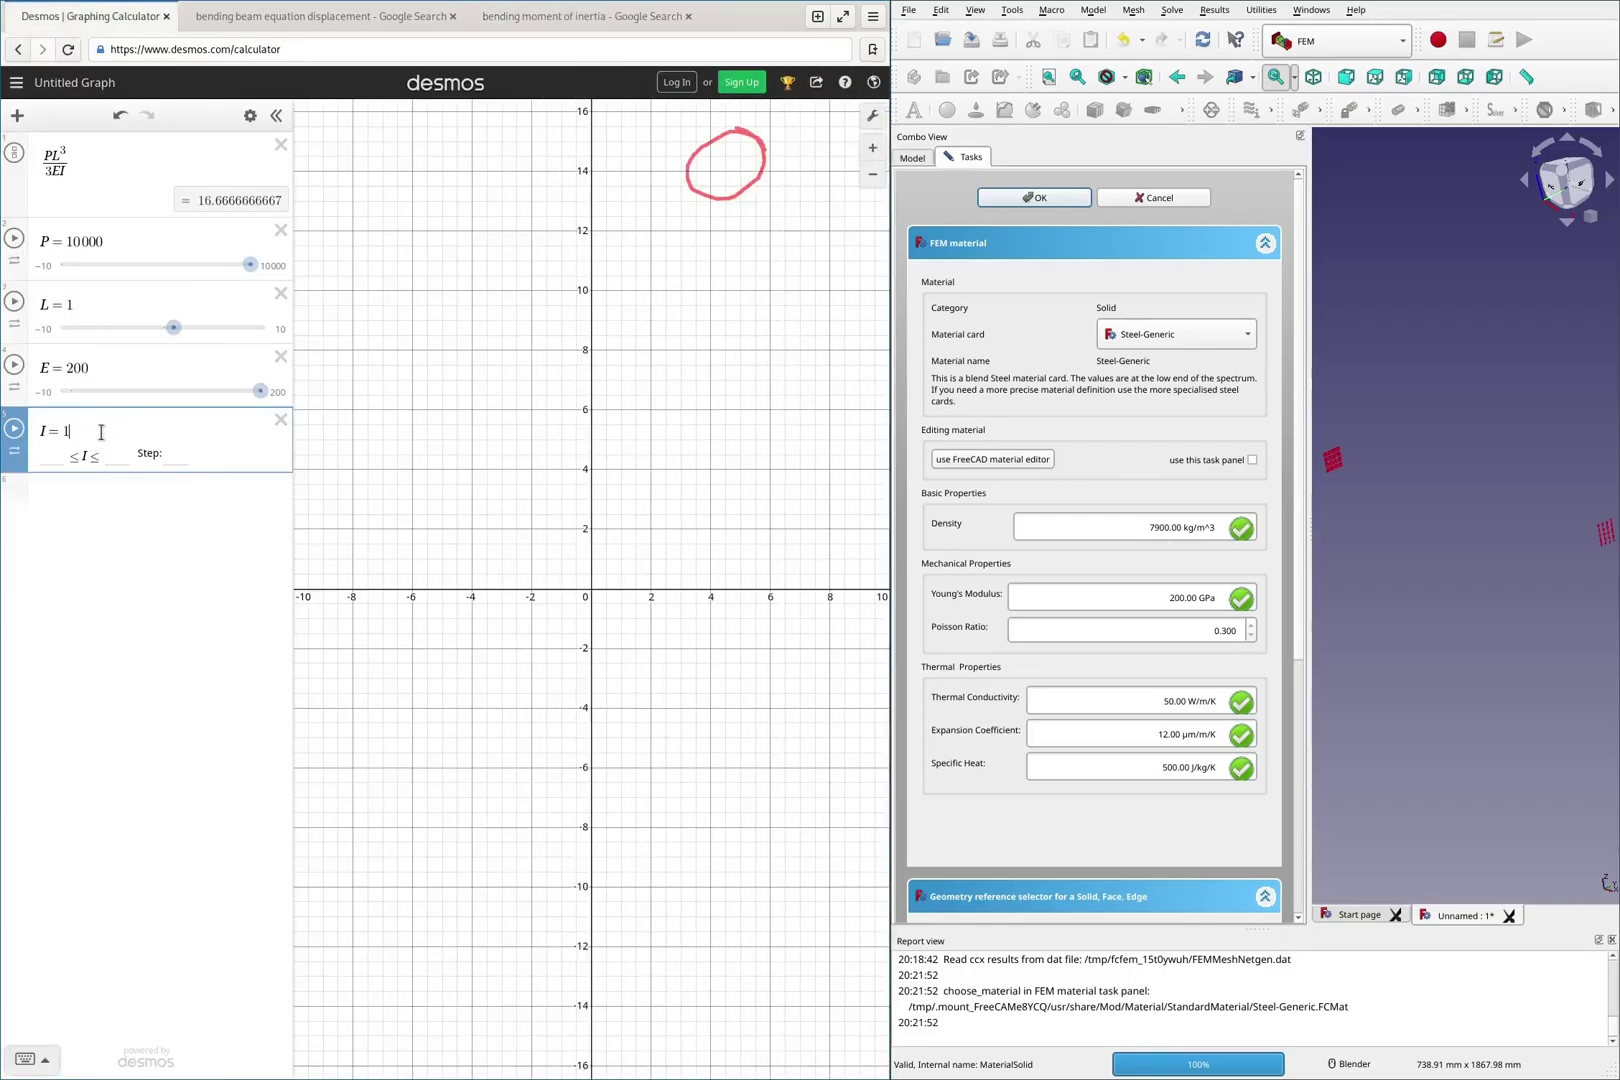
key("BackSpace")
type("bh^3")
key("Right")
type("/12")
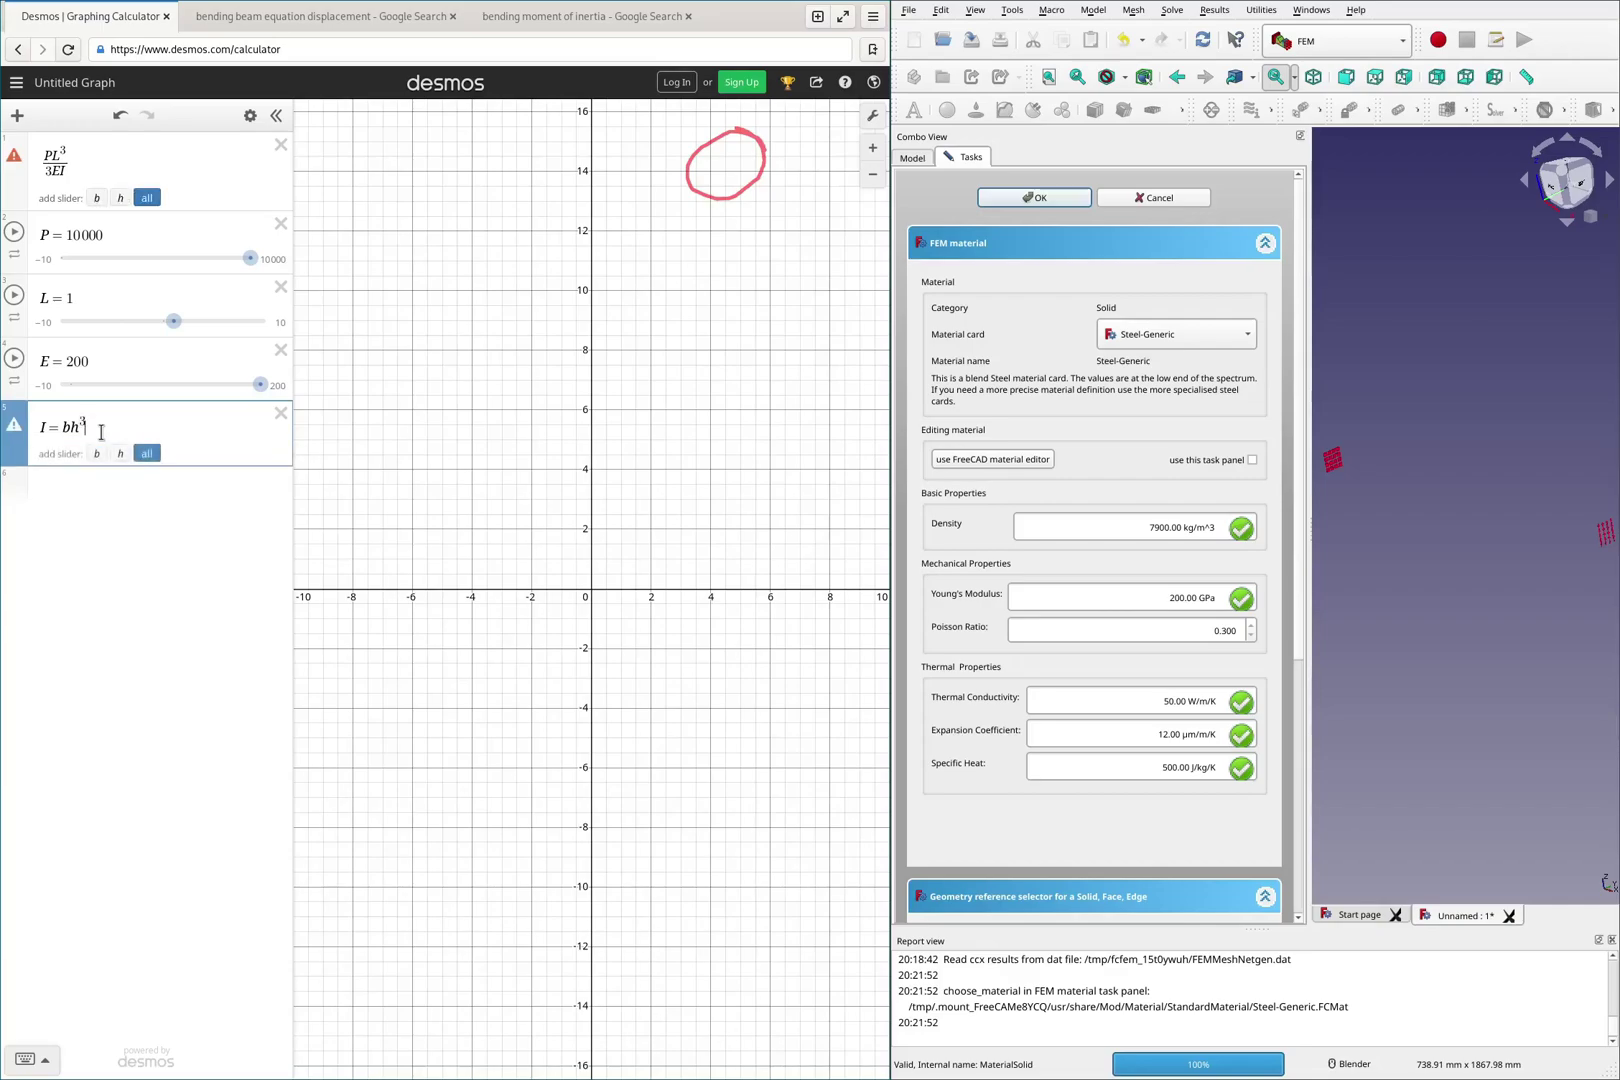
left_click(146, 464)
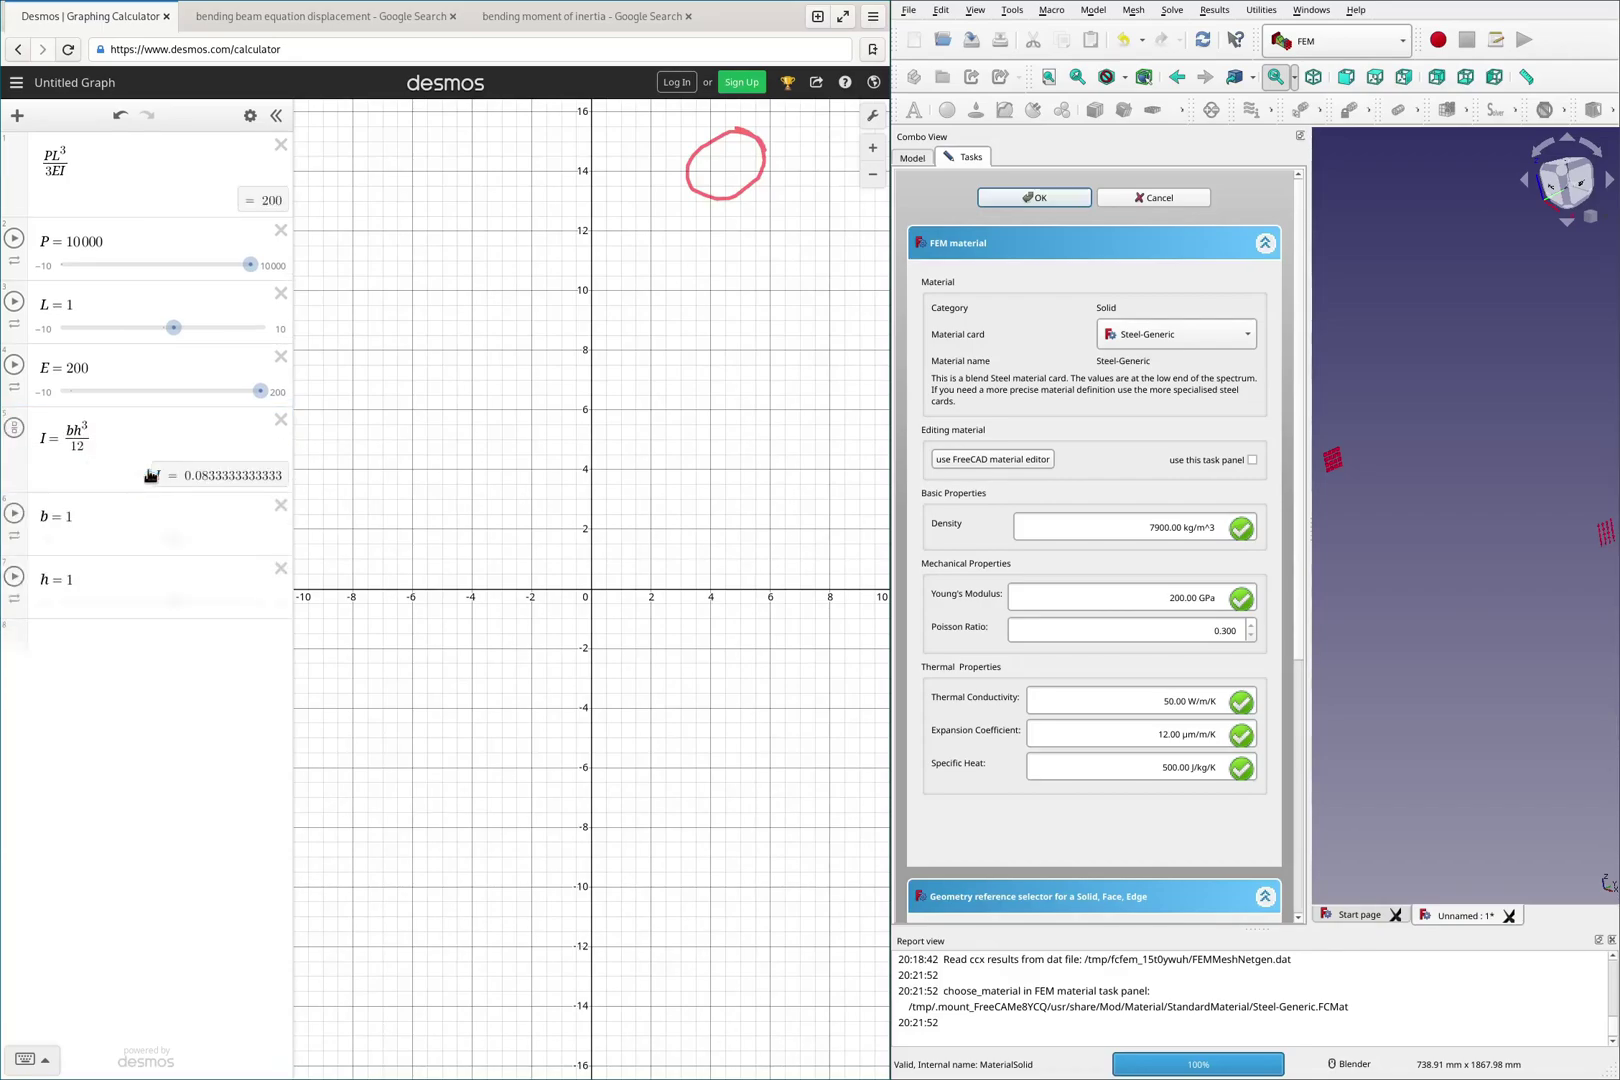
Set b to 40 and clear the old value of h.
left_click(138, 525)
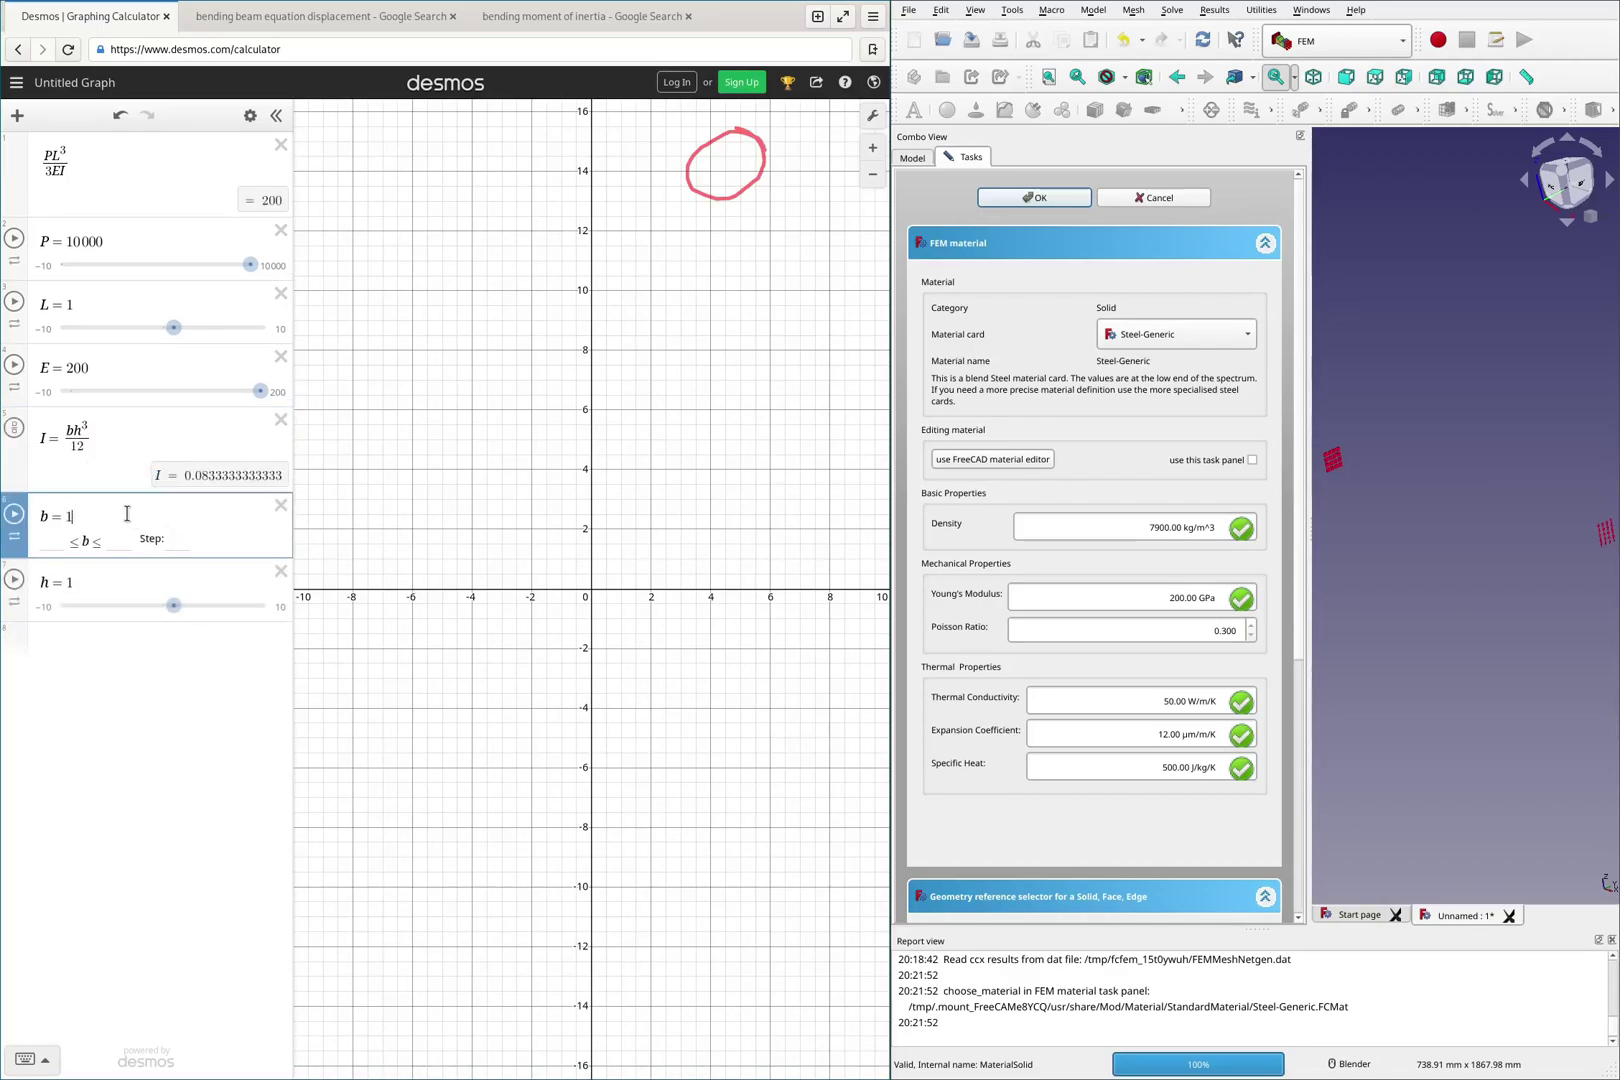
key("BackSpace")
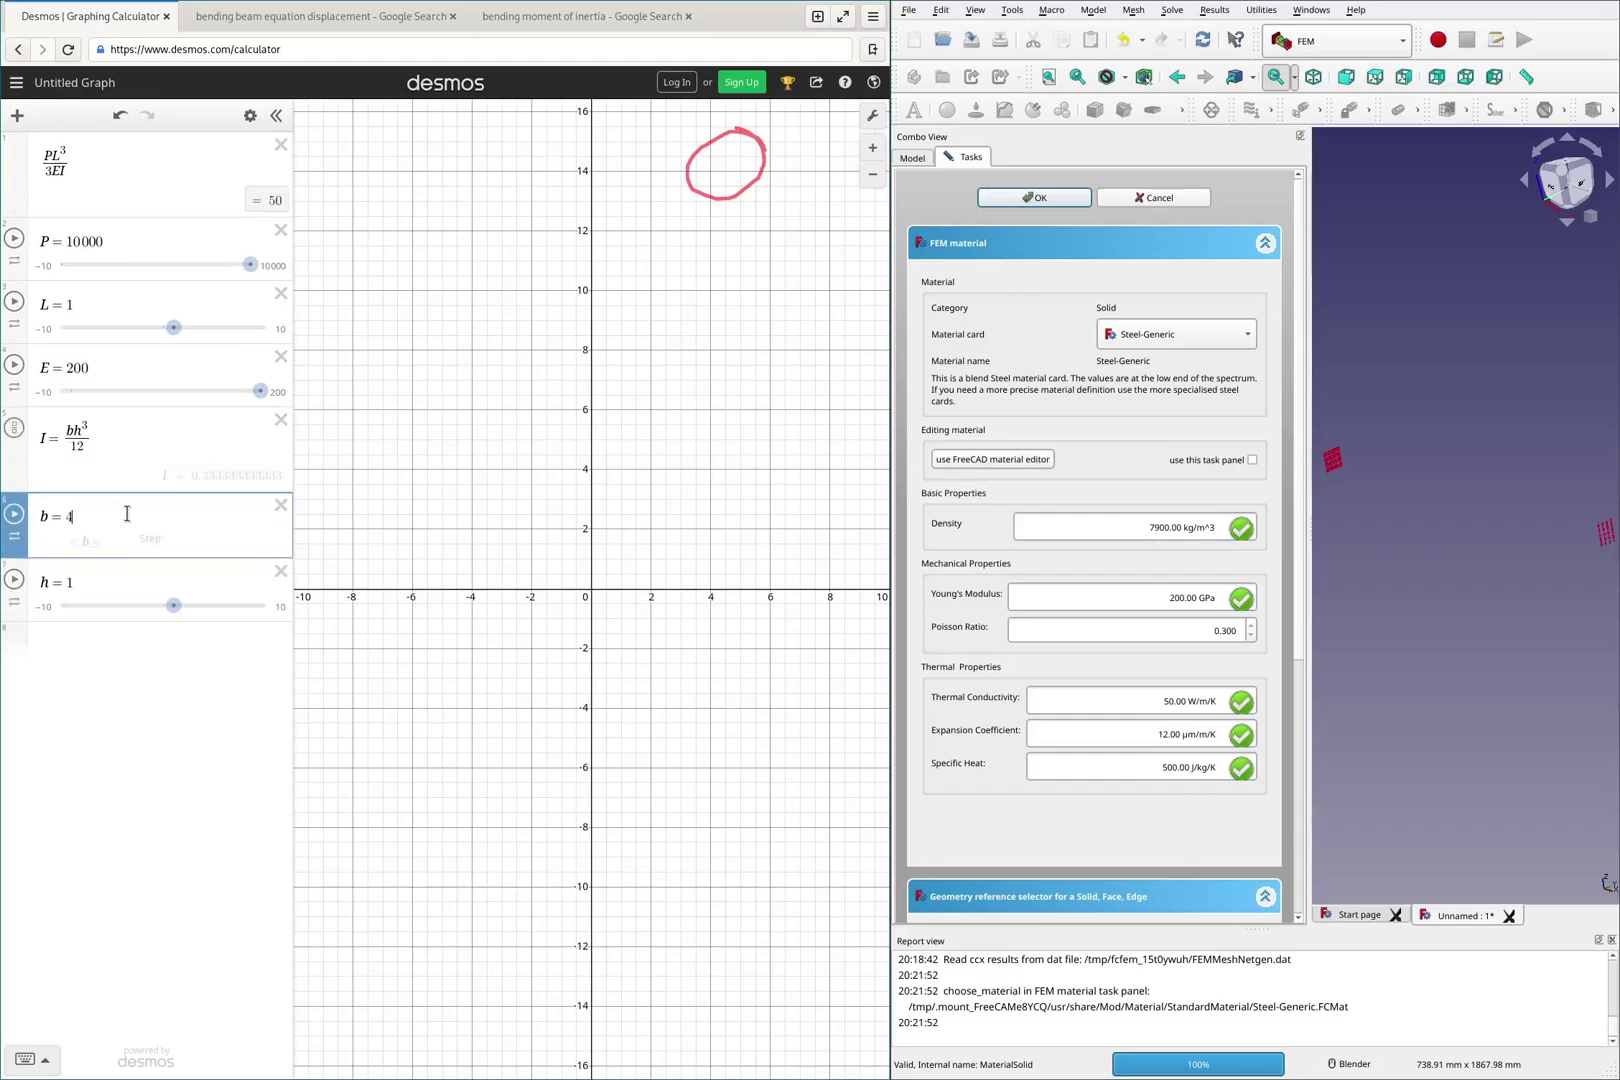
type("40")
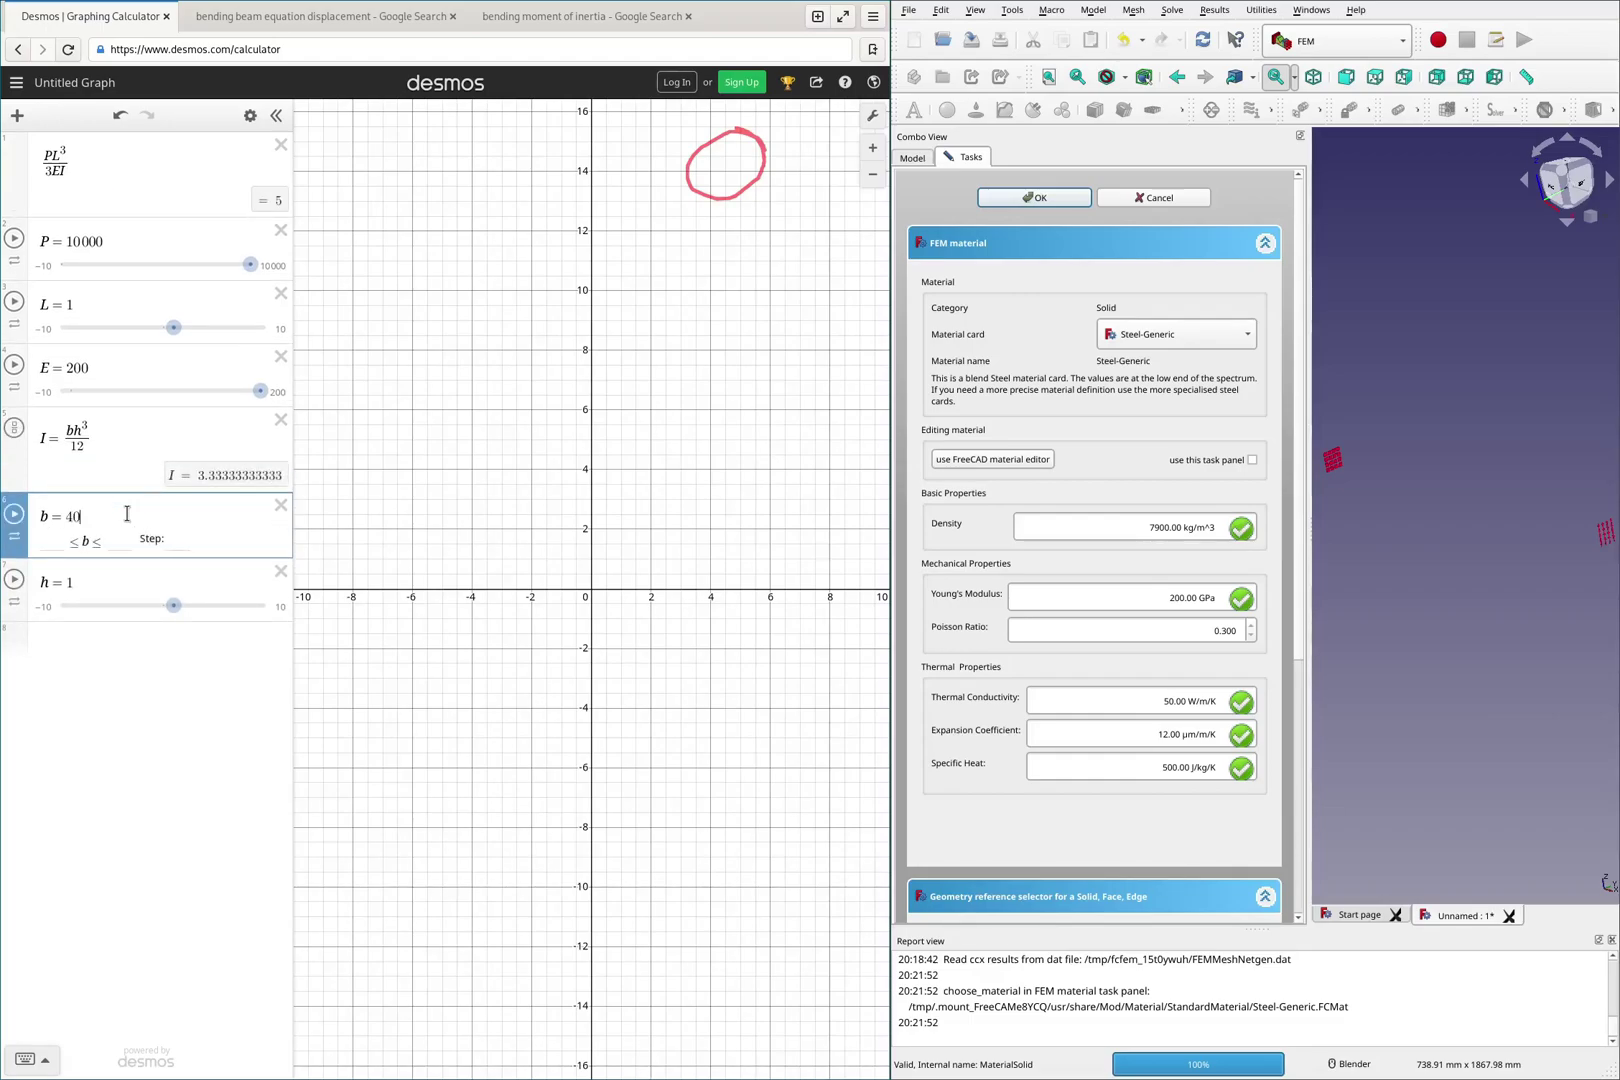
left_click(118, 583)
key("BackSpace")
Set h = 40 in Desmos and cancel FreeCAD's material settings unchanged.
type("40")
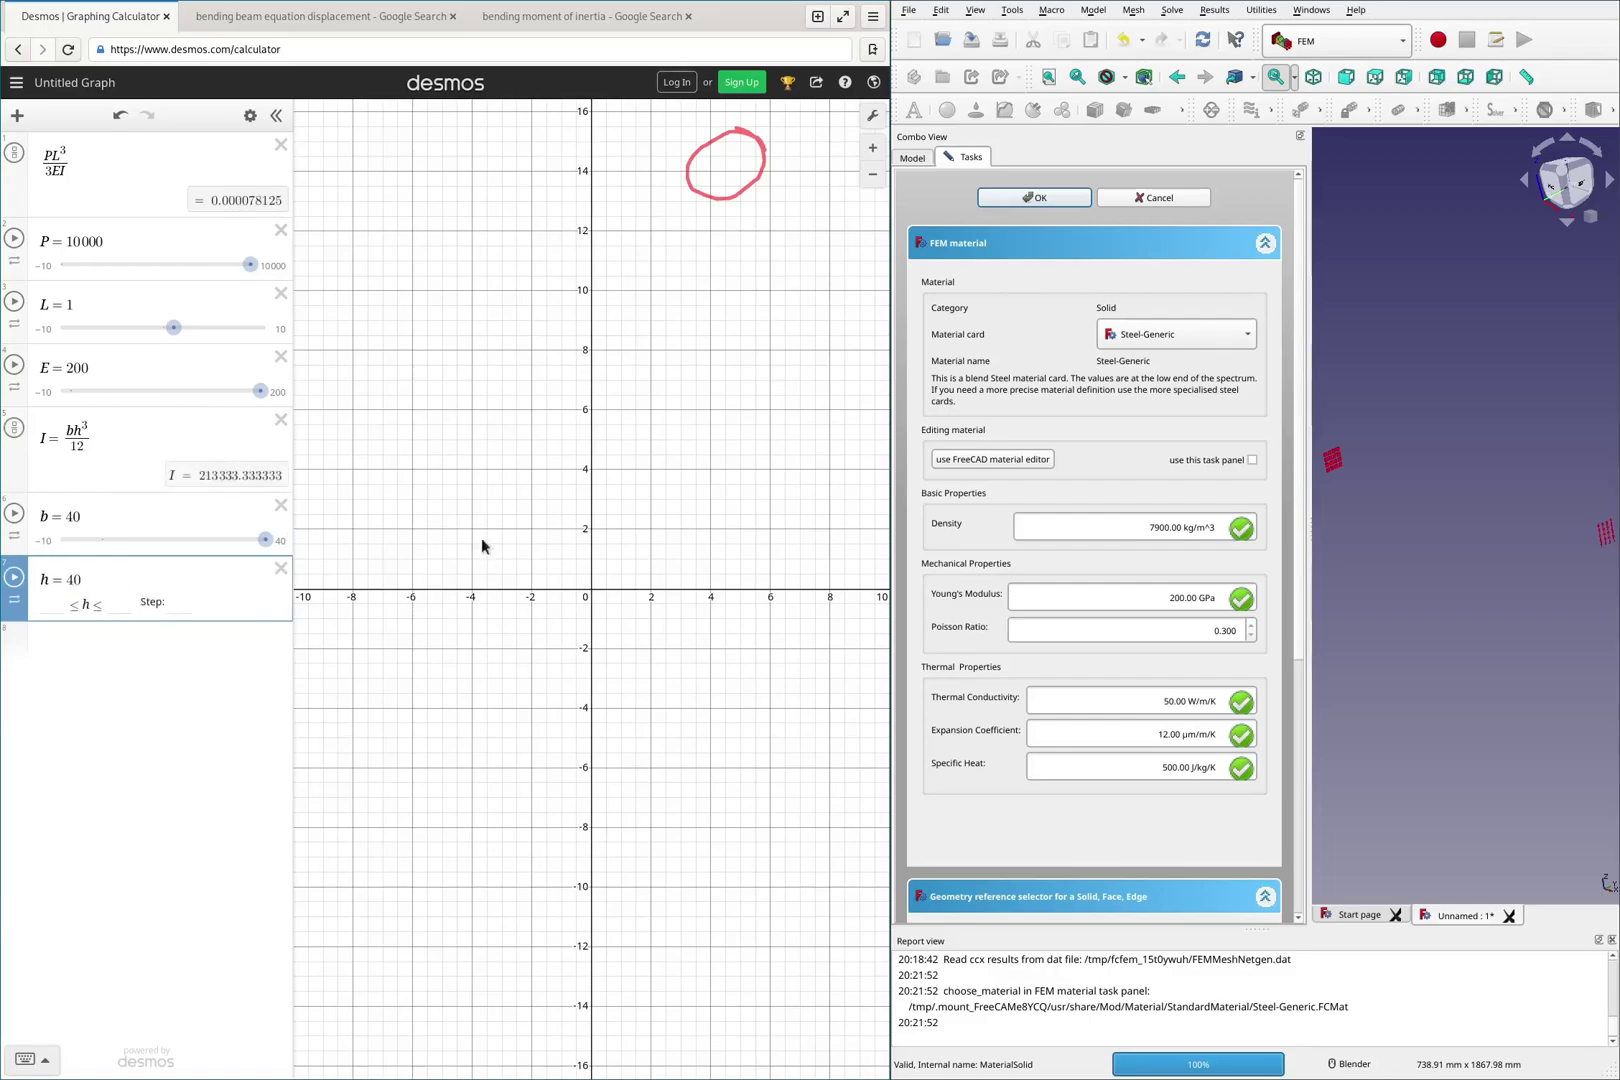
left_click(1192, 198)
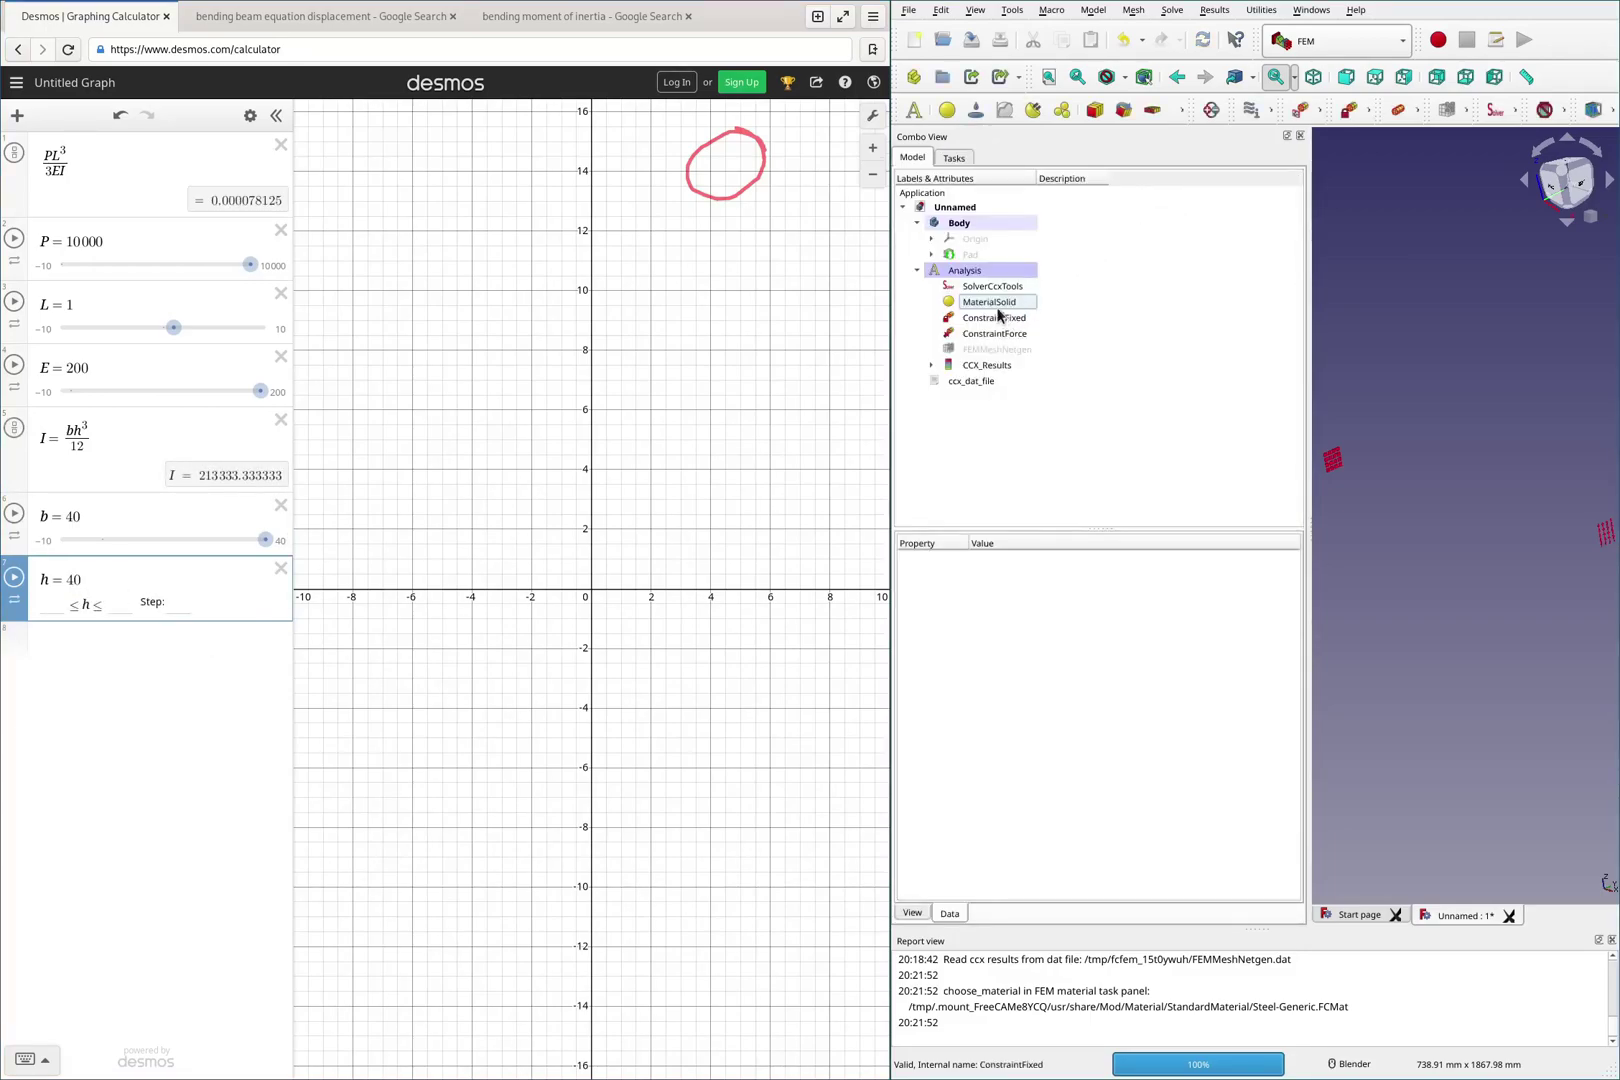
left_click(967, 256)
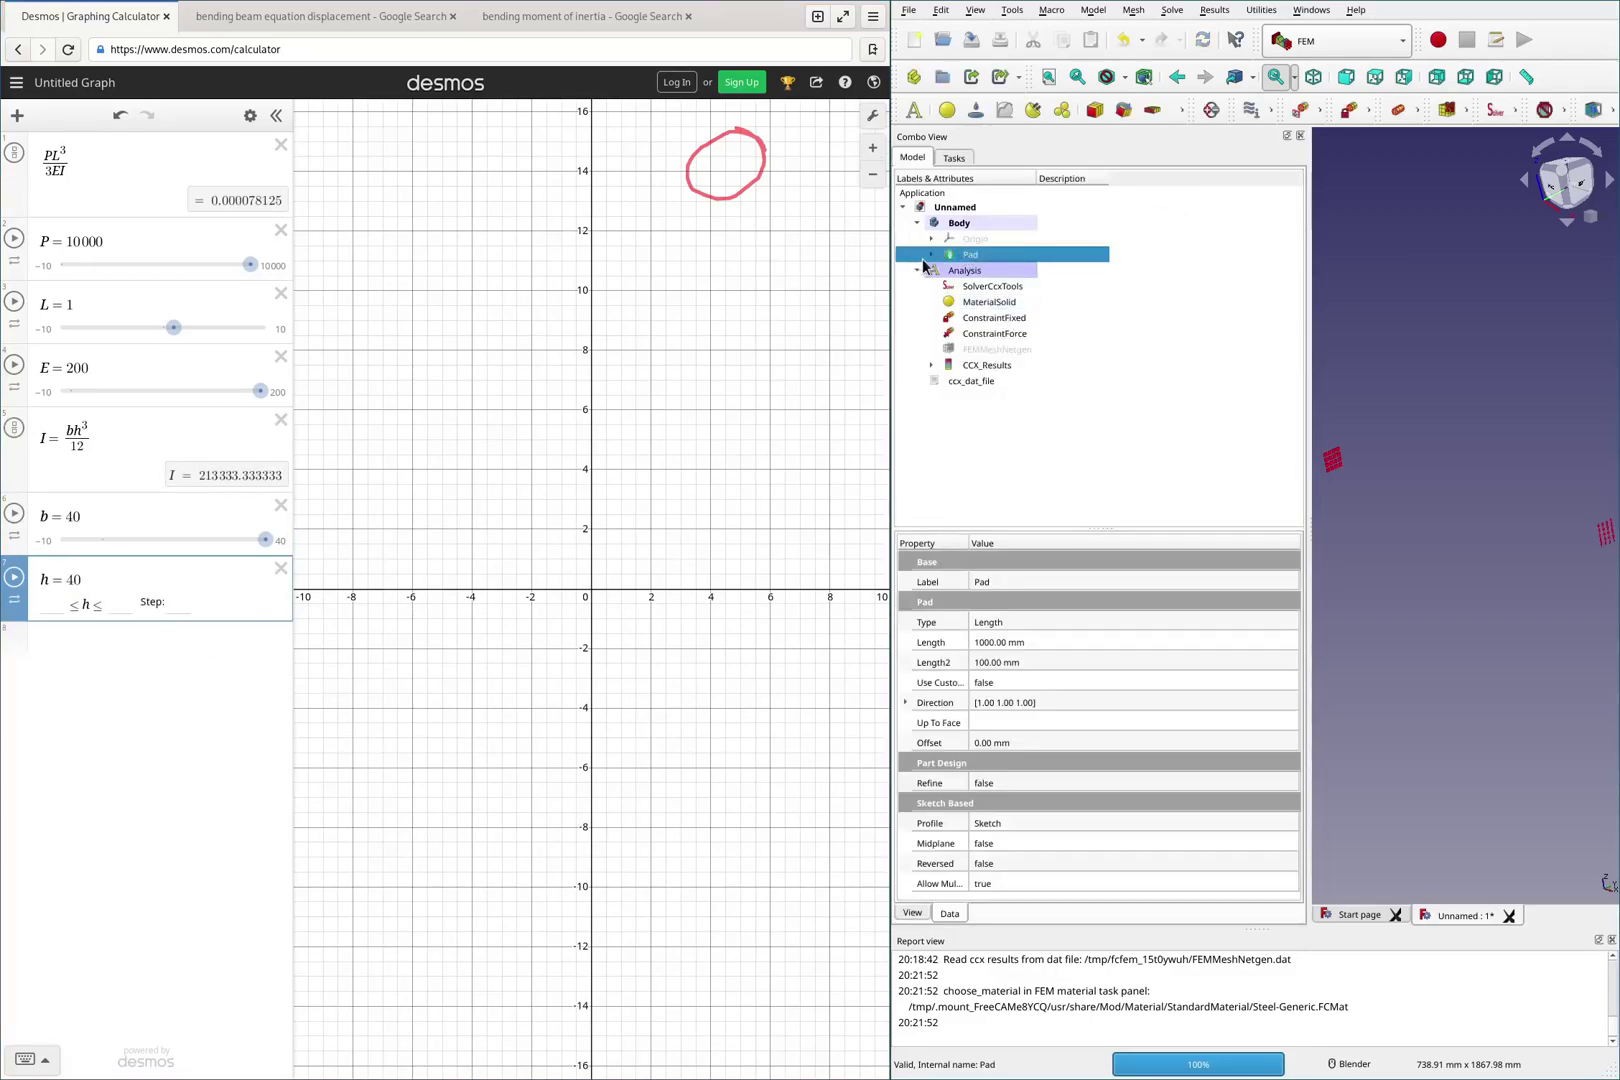
Open the Pad's Sketch to confirm the 40 mm square section, then close it.
left_click(931, 254)
left_click(979, 270)
right_click(980, 271)
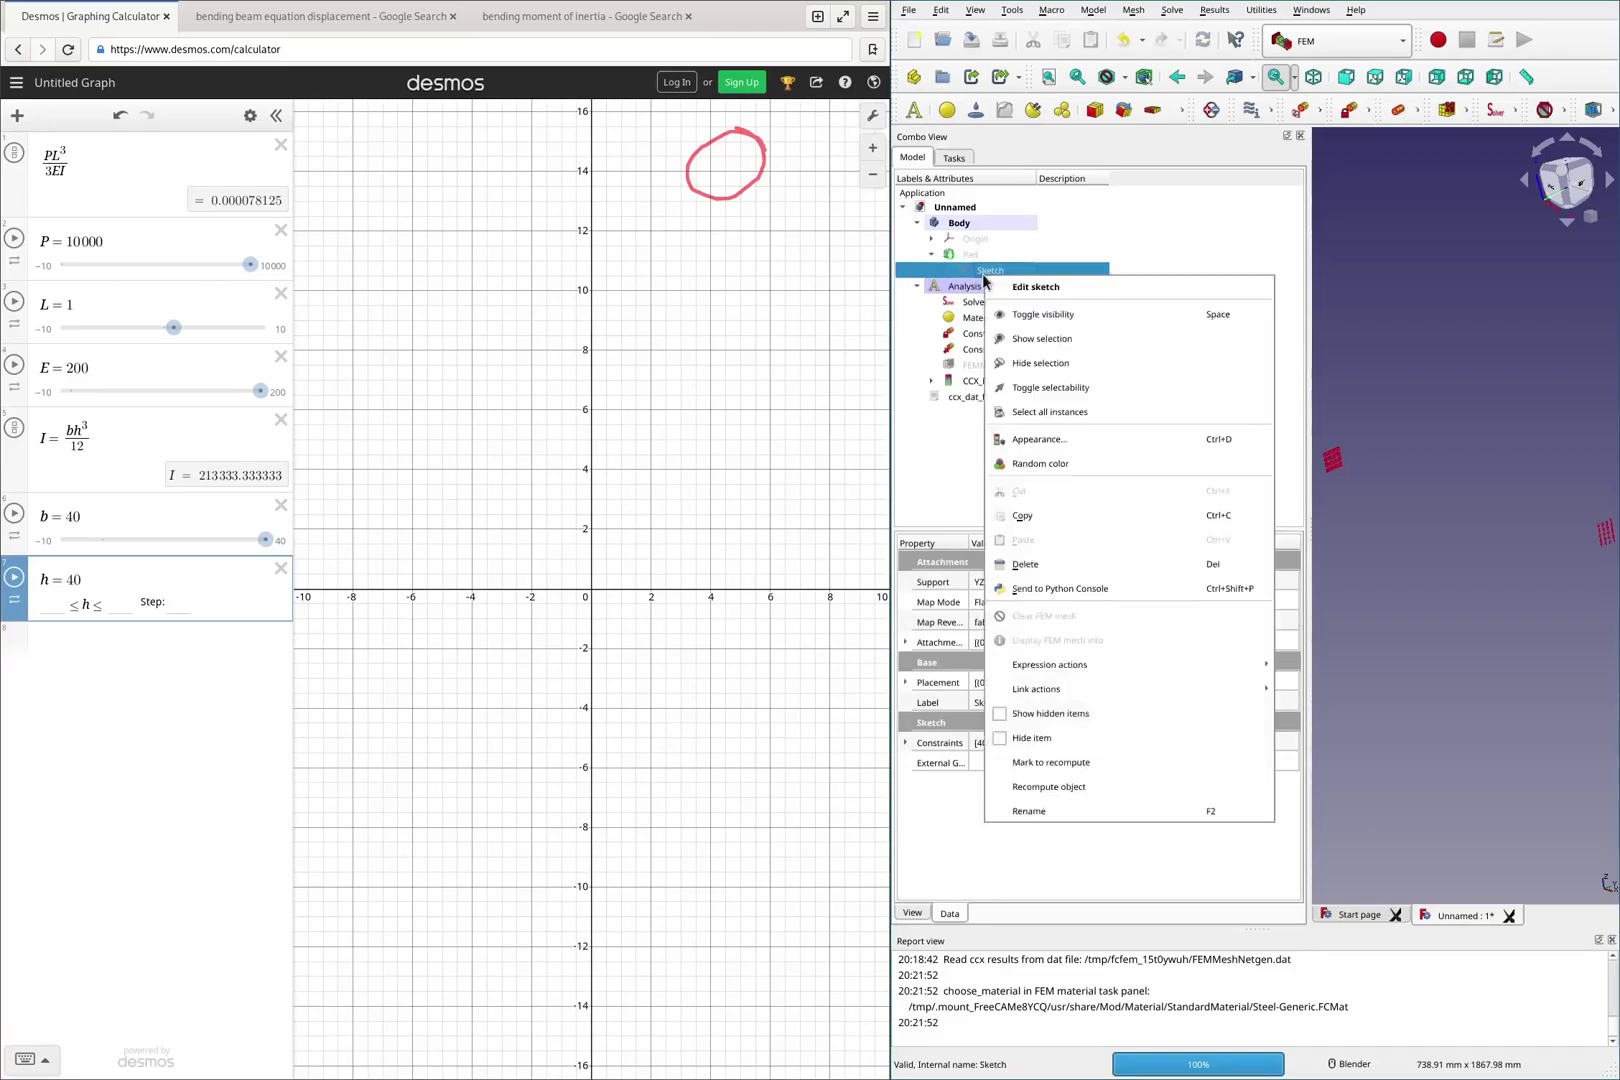
left_click(1030, 287)
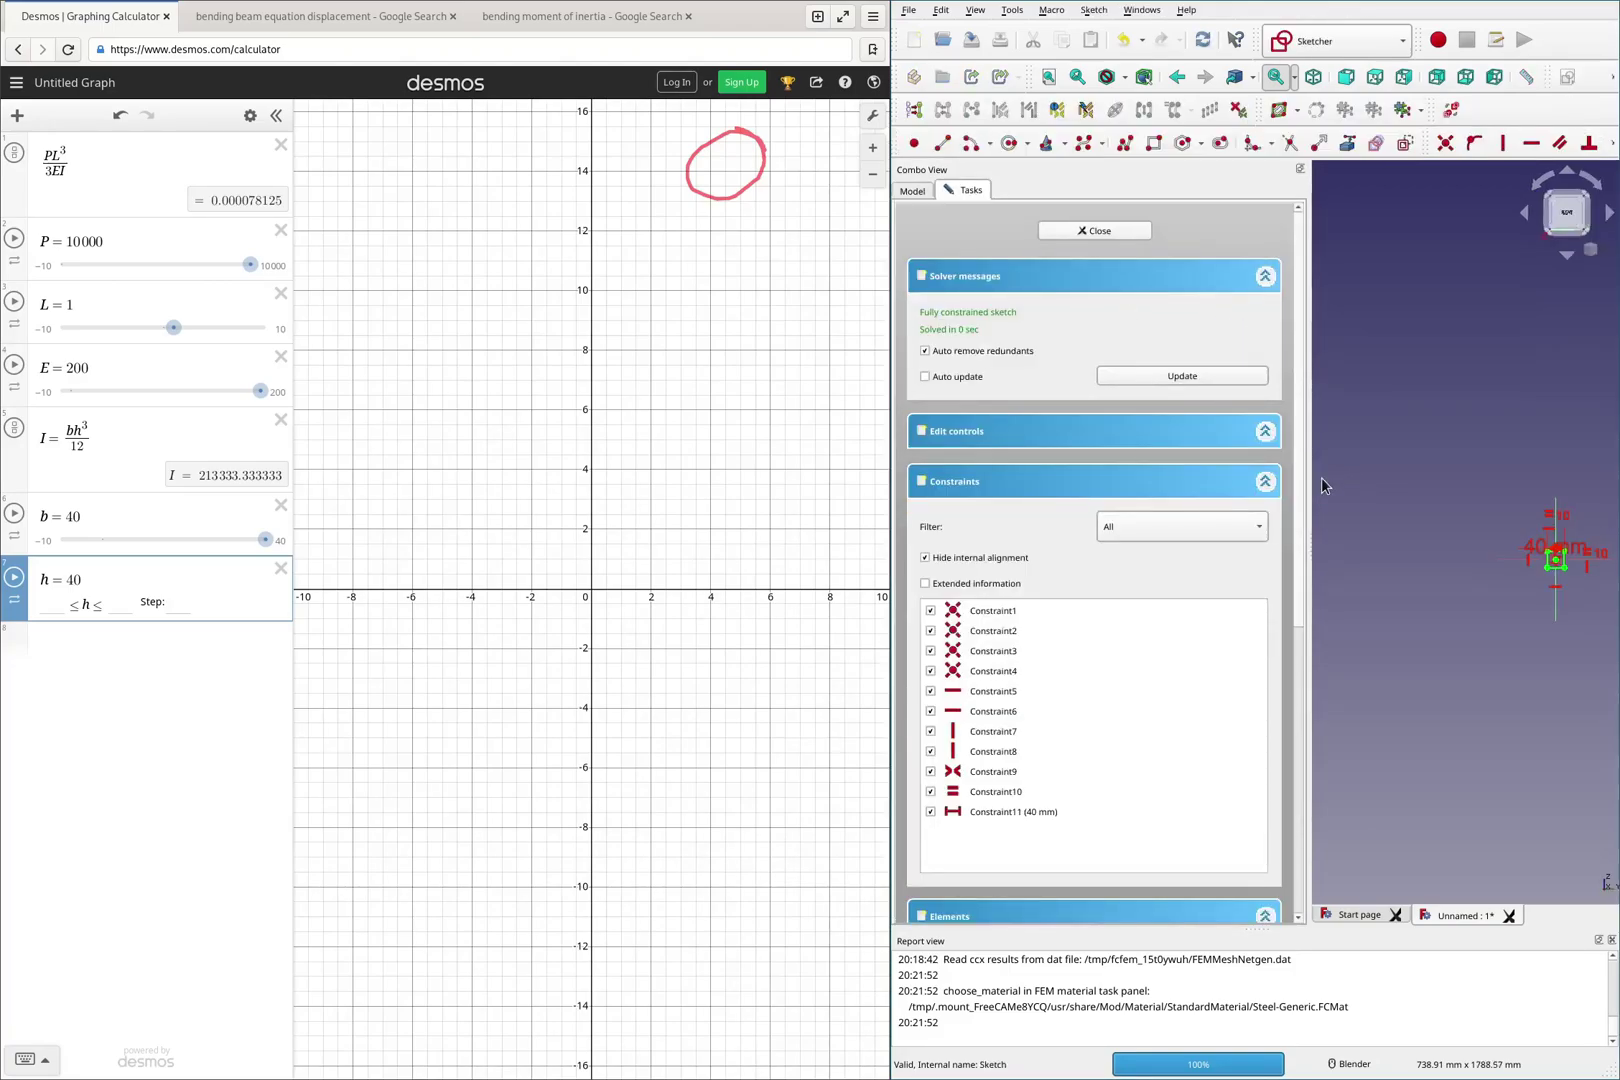
scroll(1585, 552, "up", 4)
scroll(1489, 615, "up", 5)
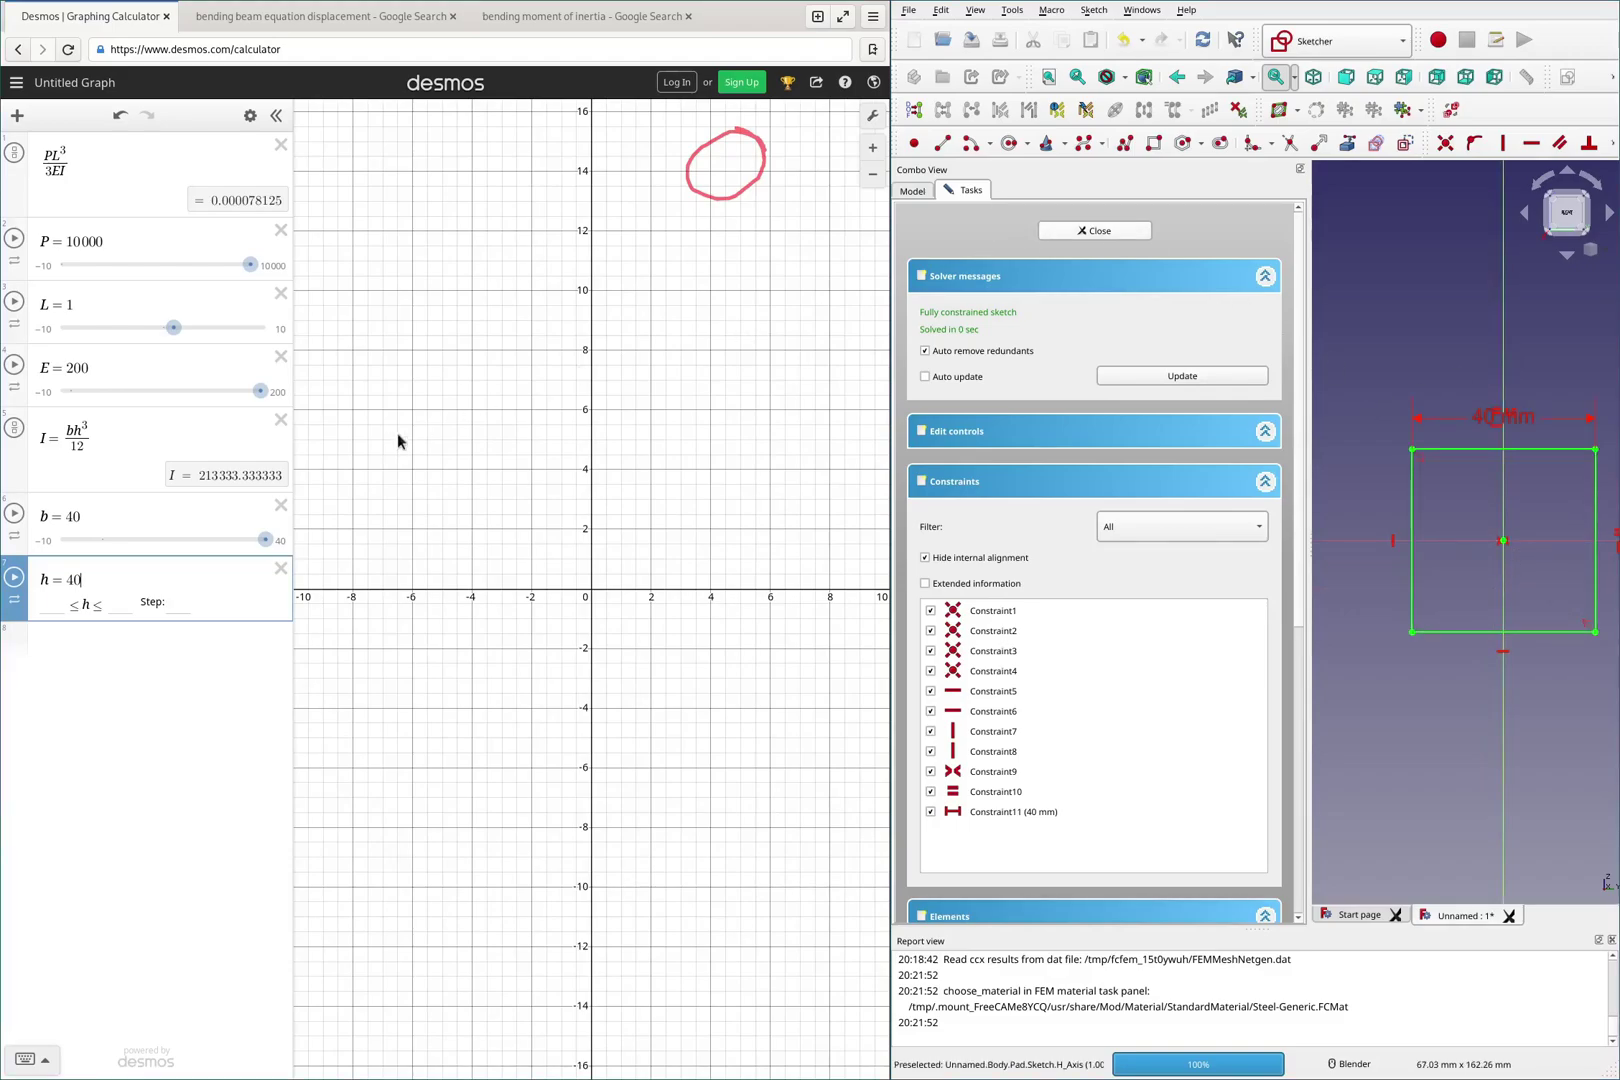
left_click(1137, 237)
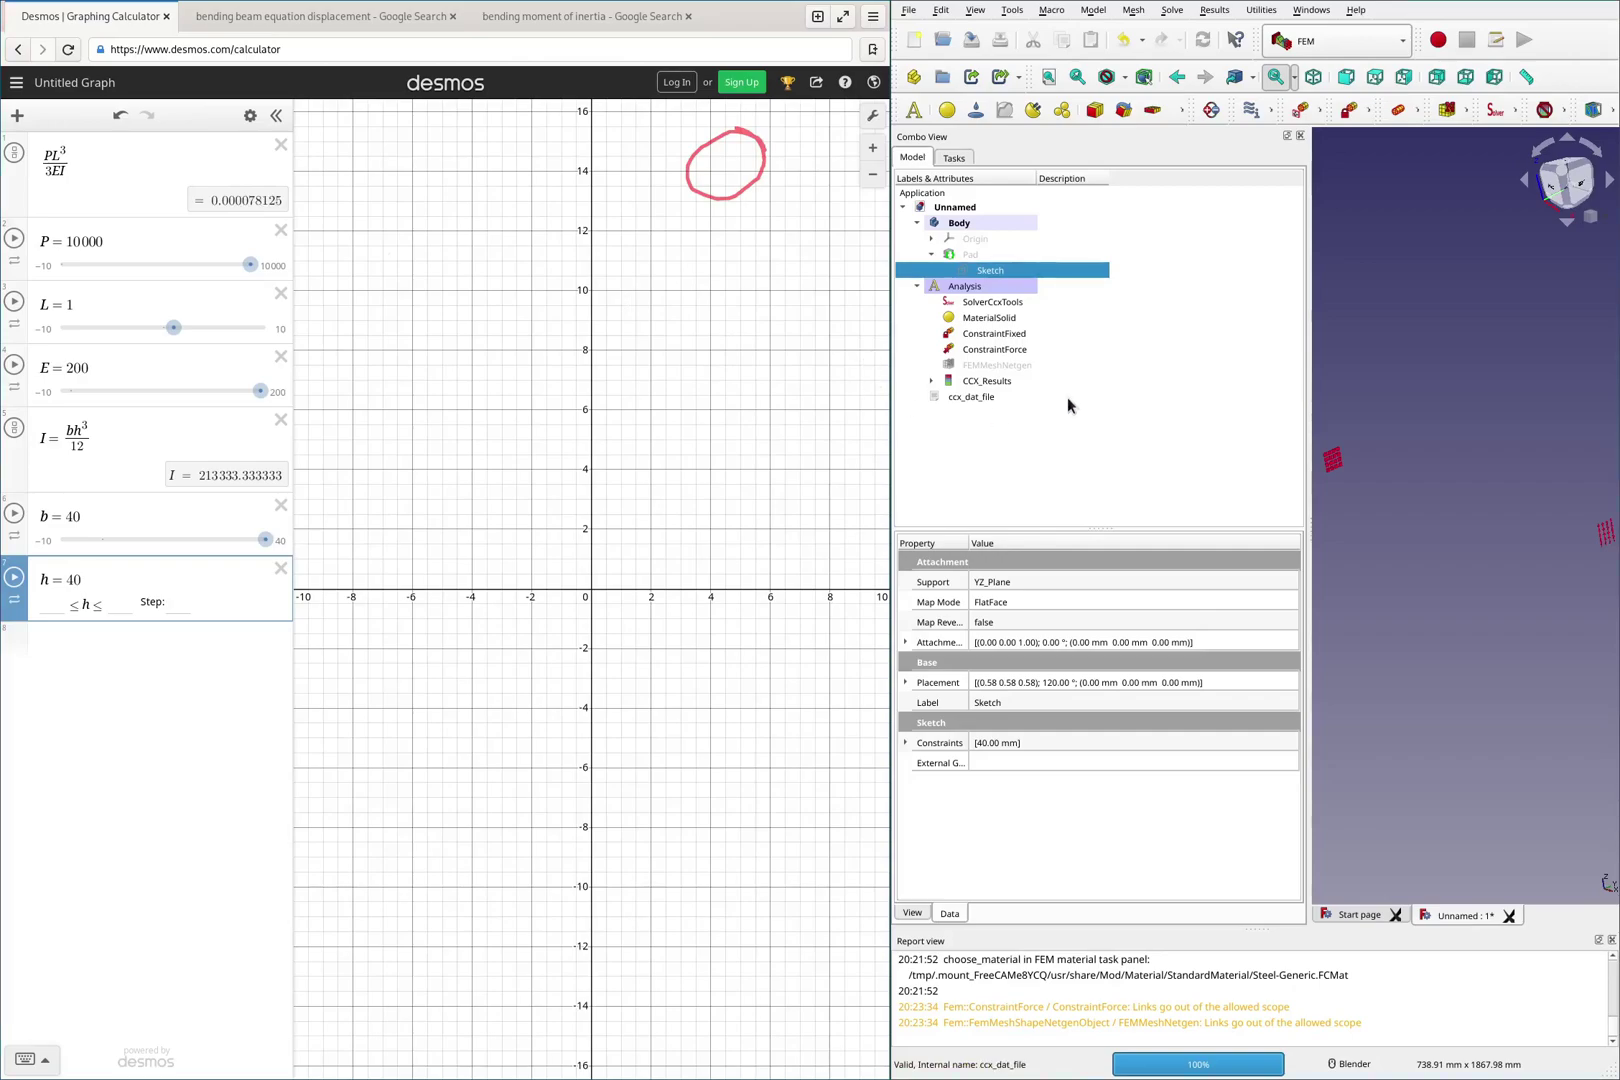
Show CCX_Results' Z displacement (max 77.96 mm) and compare it with Desmos's 0.000078125.
left_click(990, 380)
right_click(992, 377)
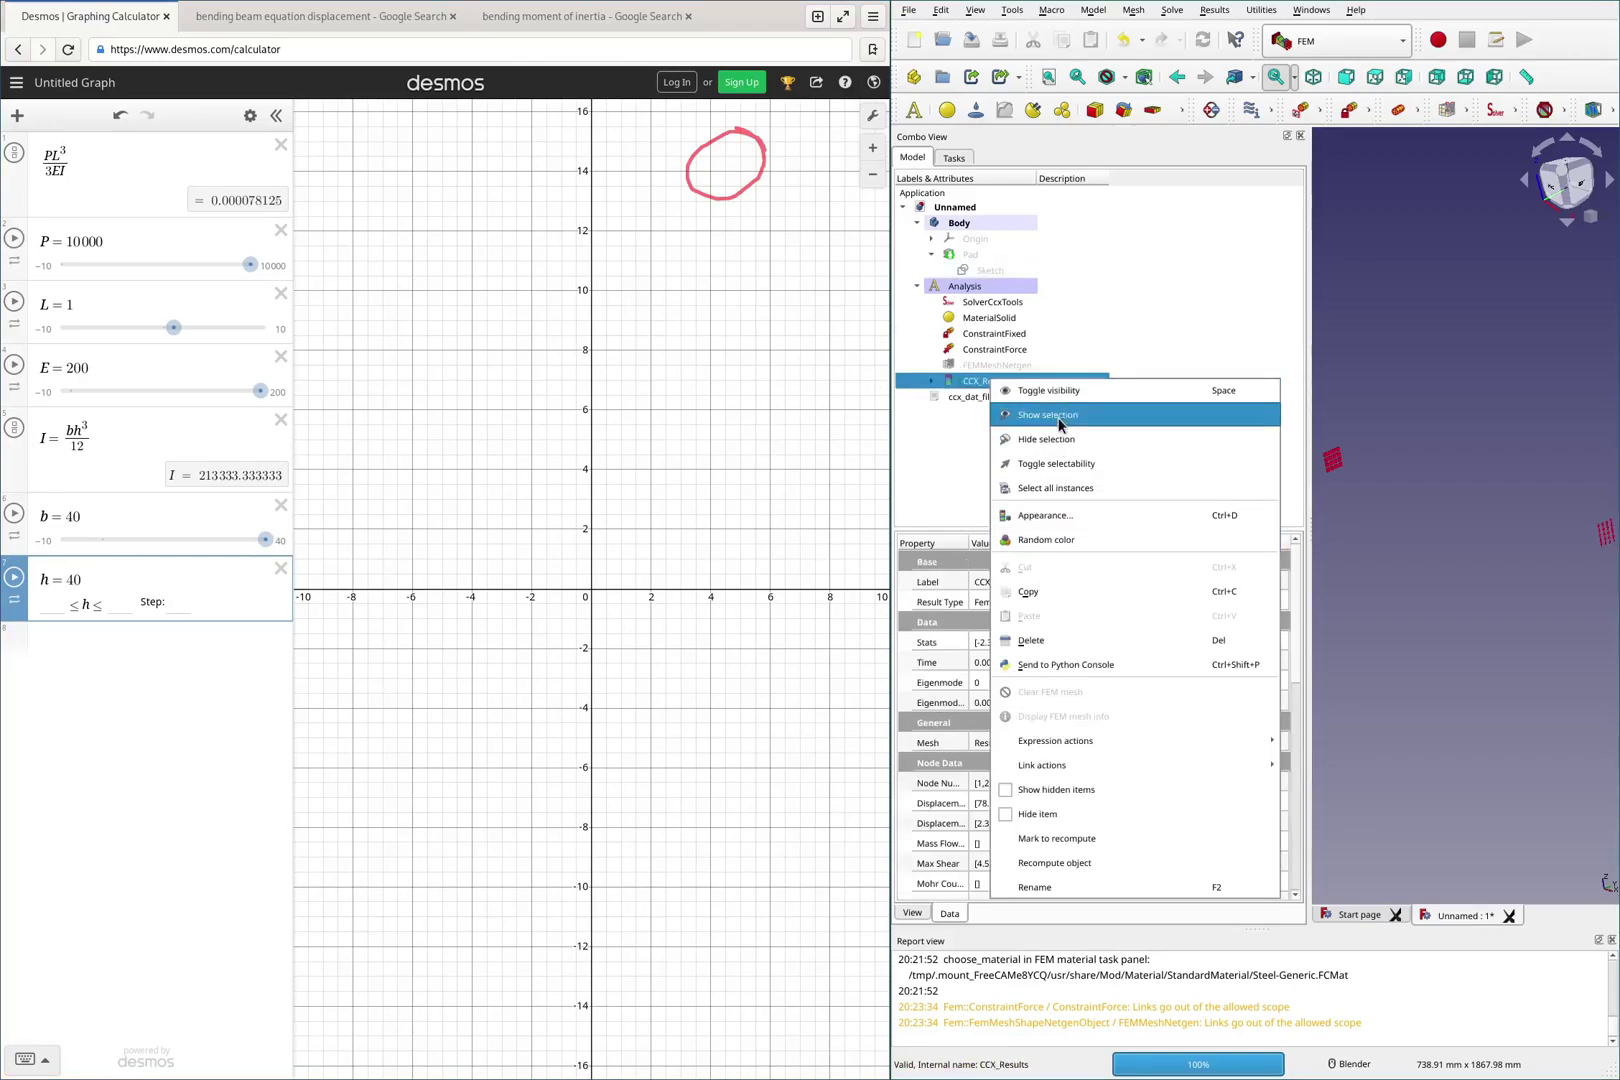
double_click(985, 381)
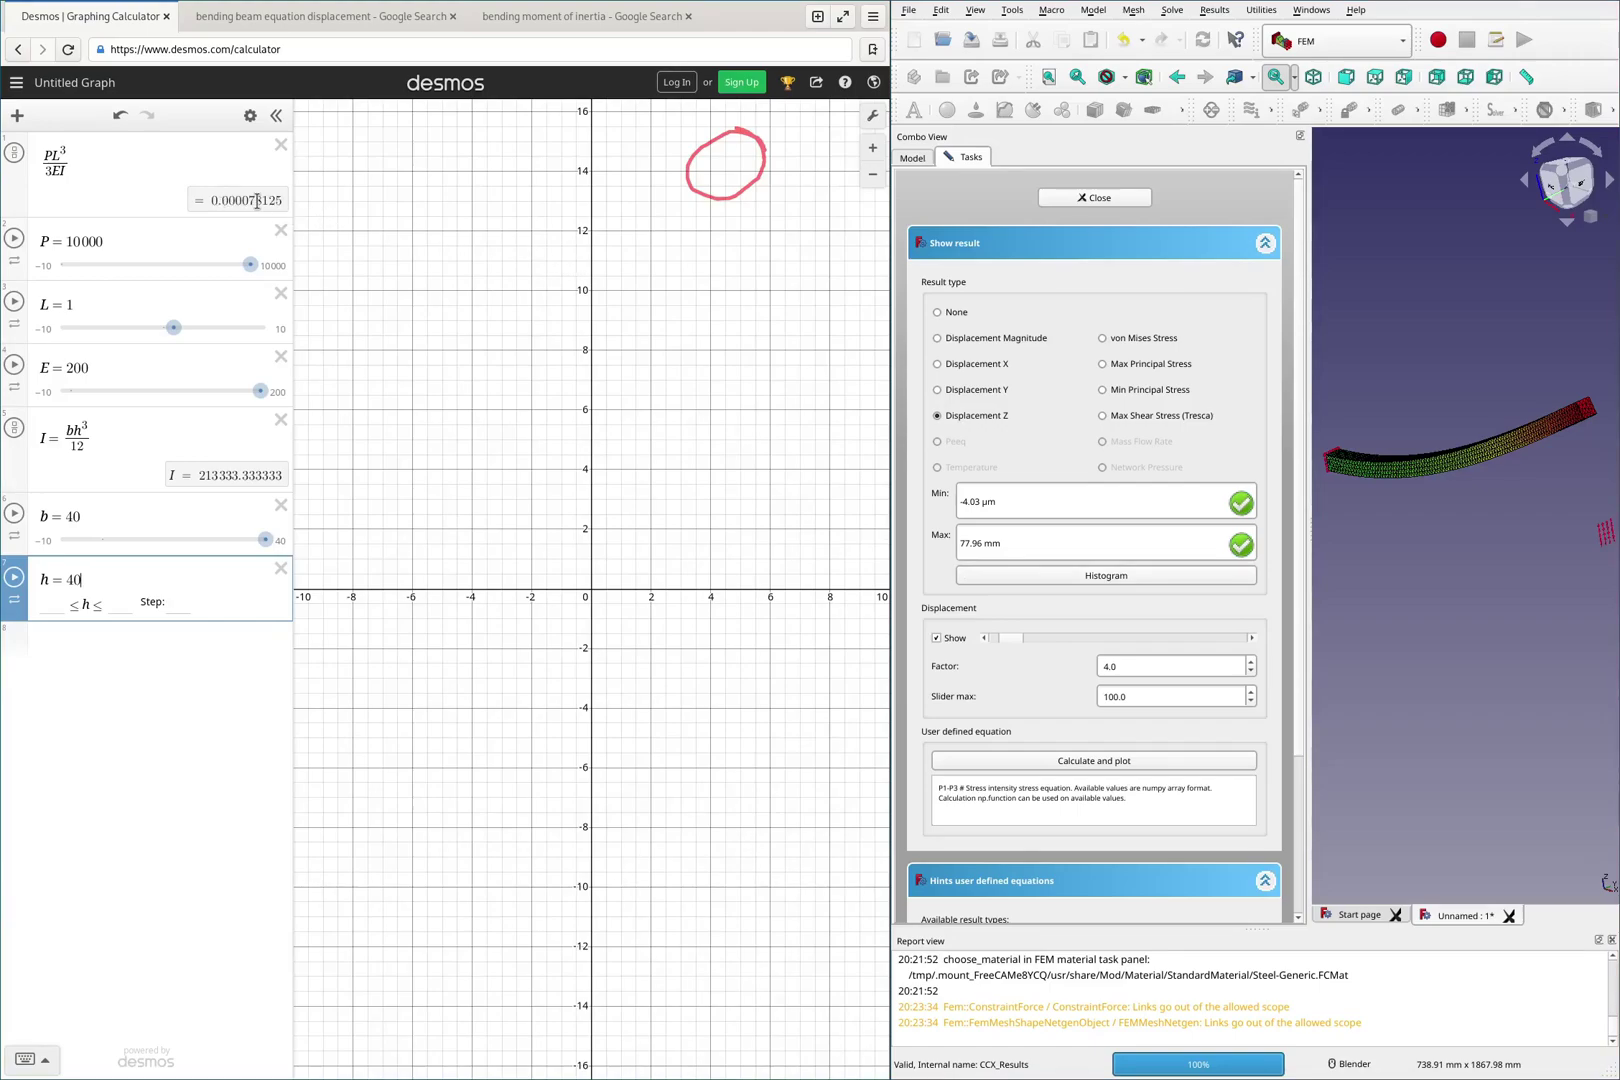
left_click_drag(262, 201, 228, 200)
left_click(300, 220)
left_click(336, 219)
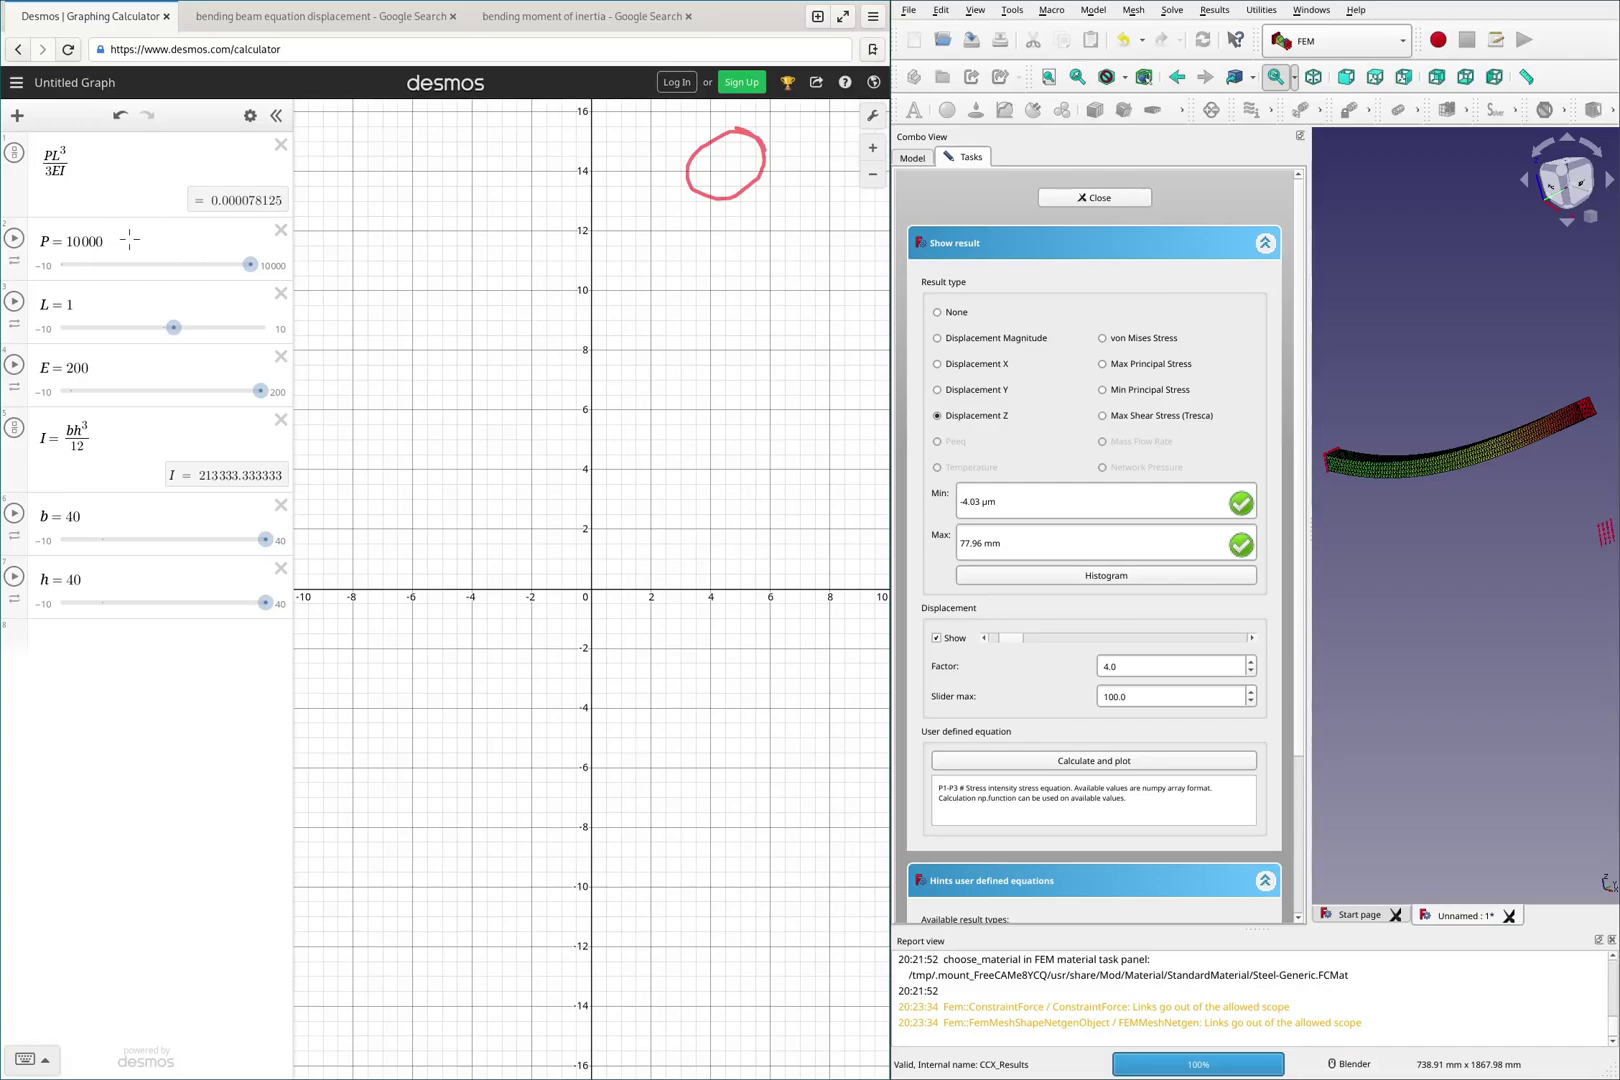
Handwrite units beside the Desmos variables: P in N, L in m, E in GPa, b and h in mm, I in mm⁴.
left_click_drag(125, 250, 152, 224)
left_click_drag(106, 309, 142, 302)
mouse_move(153, 356)
left_mouse_down()
mouse_move(150, 376)
mouse_move(141, 366)
mouse_move(180, 356)
mouse_move(205, 373)
left_mouse_up()
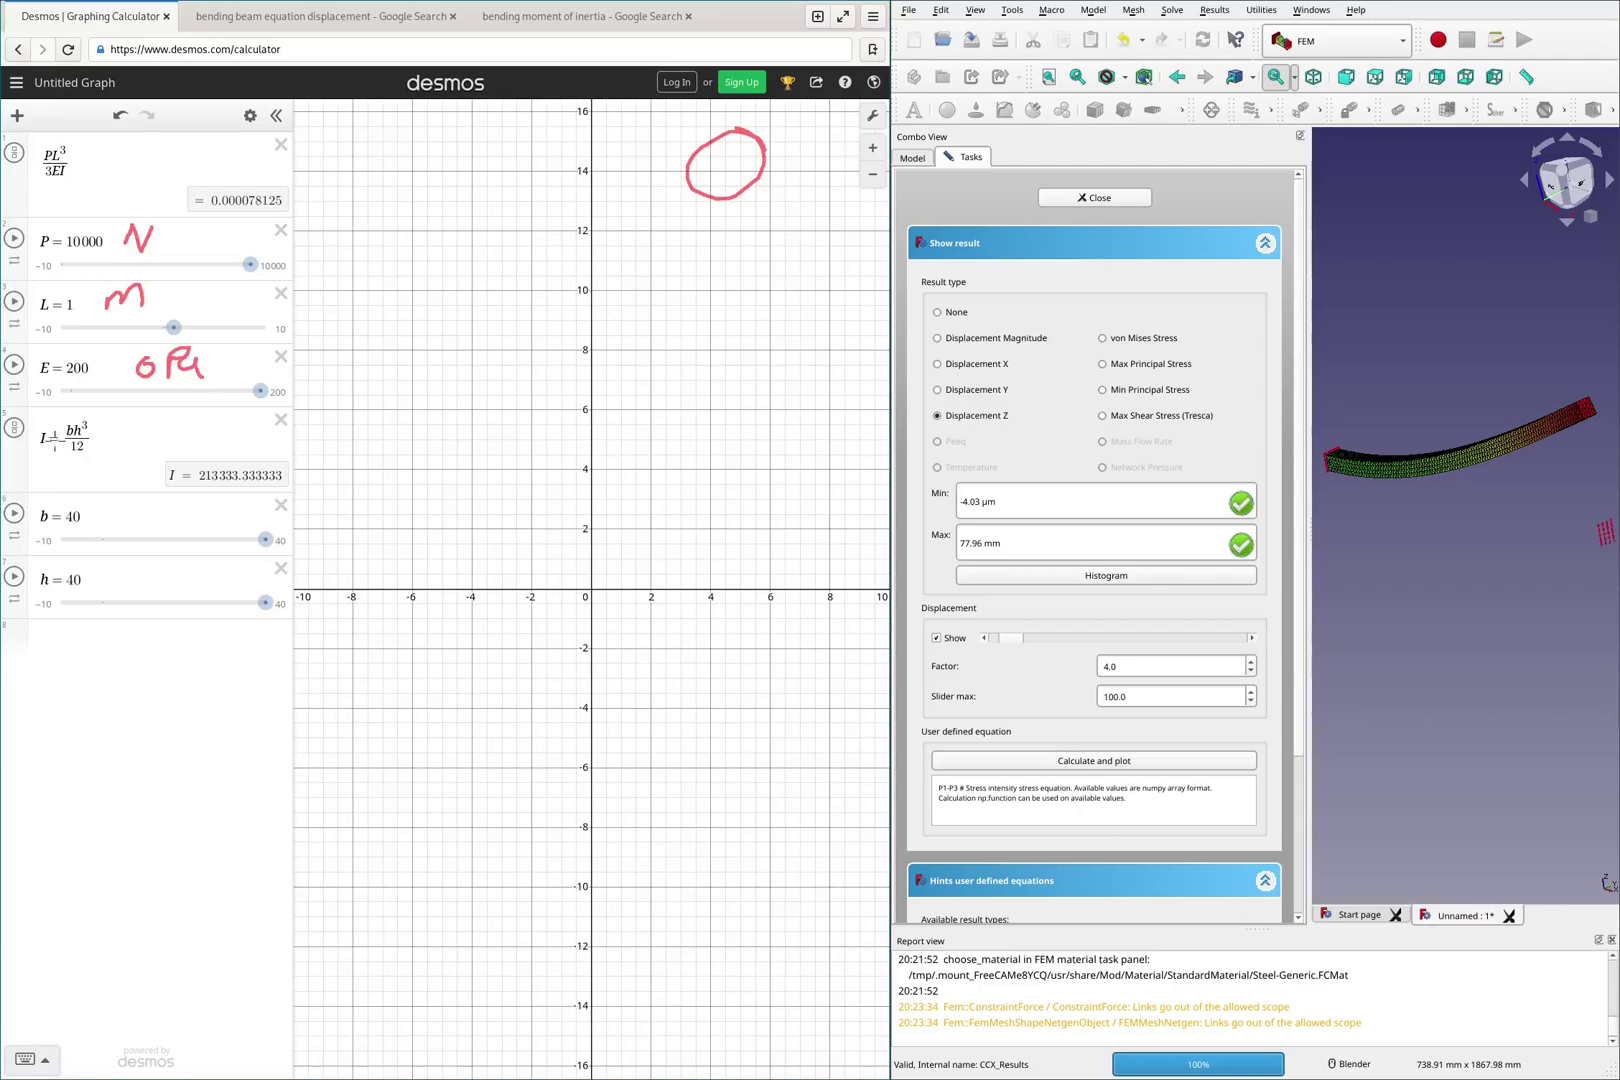
mouse_move(95, 521)
left_mouse_down()
mouse_move(141, 508)
mouse_move(166, 526)
left_mouse_up()
left_click_drag(107, 583, 157, 588)
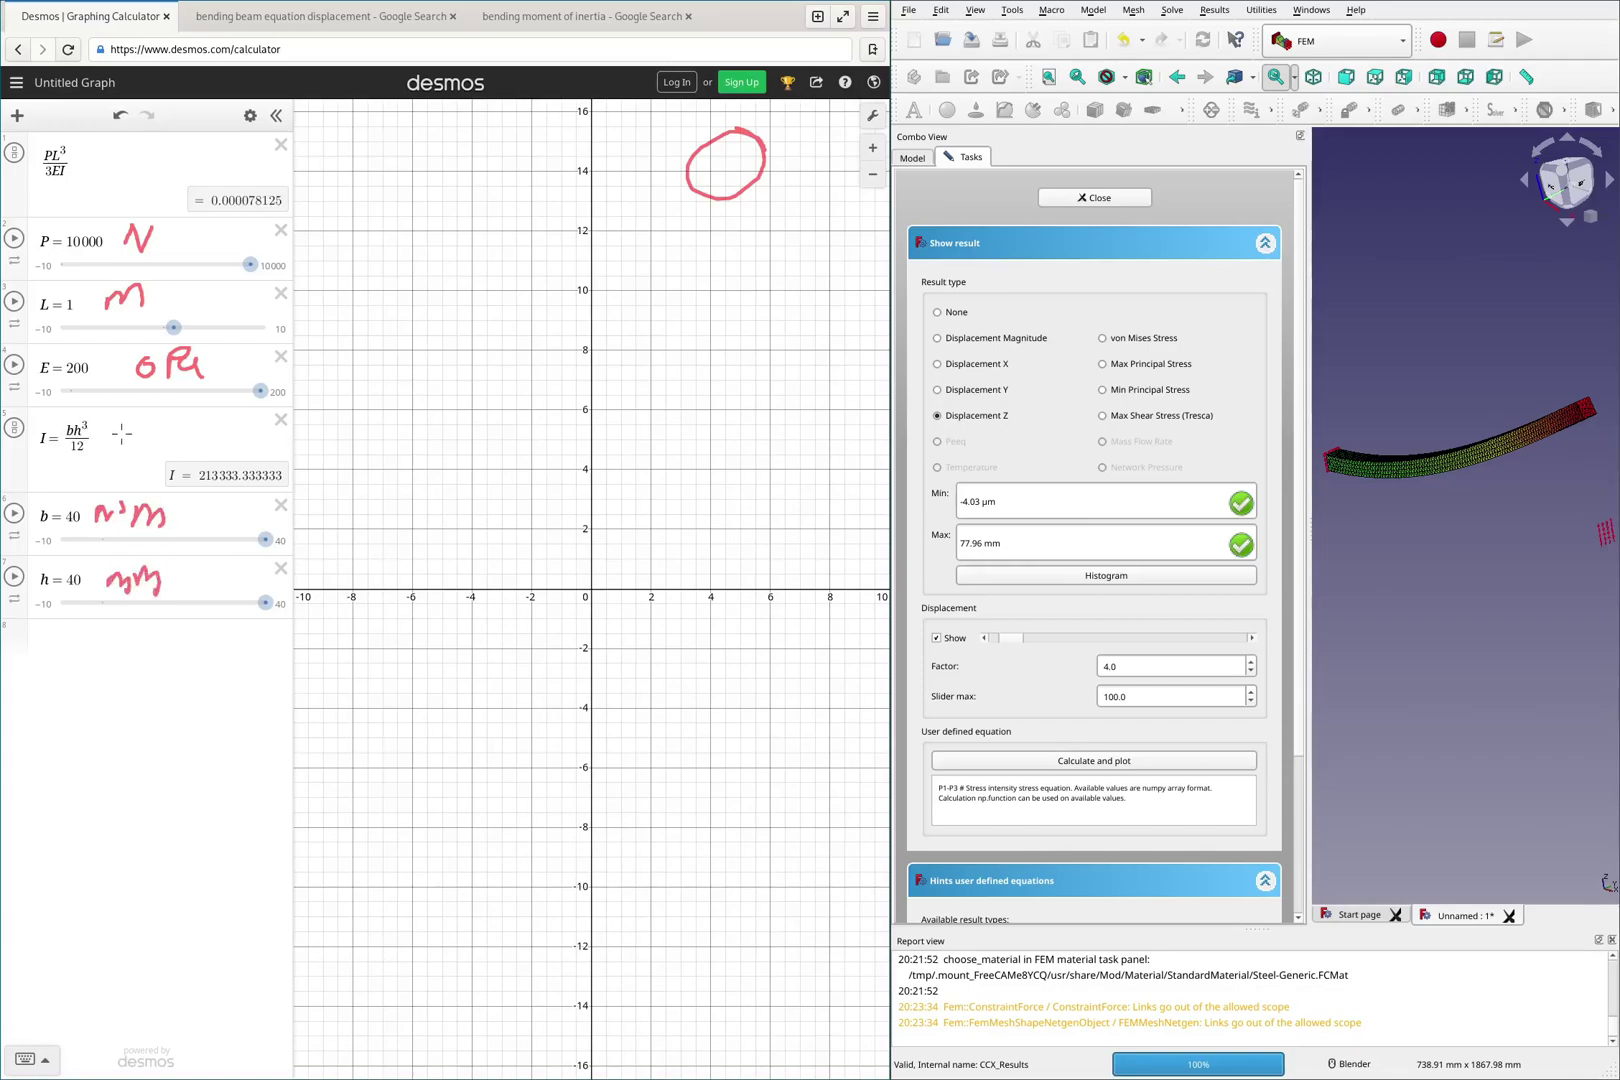
left_click_drag(118, 440, 128, 430)
mouse_move(130, 429)
left_mouse_down()
mouse_move(178, 456)
mouse_move(194, 432)
left_mouse_up()
Annotate PL³/3EI's units as N·m³ over GPa·mm⁴, with the 10⁹ and power-of-ten conversion factors.
mouse_move(80, 160)
left_mouse_down()
mouse_move(258, 176)
mouse_move(282, 162)
mouse_move(266, 186)
mouse_move(352, 167)
mouse_move(363, 143)
mouse_move(373, 171)
mouse_move(382, 138)
mouse_move(436, 156)
left_mouse_up()
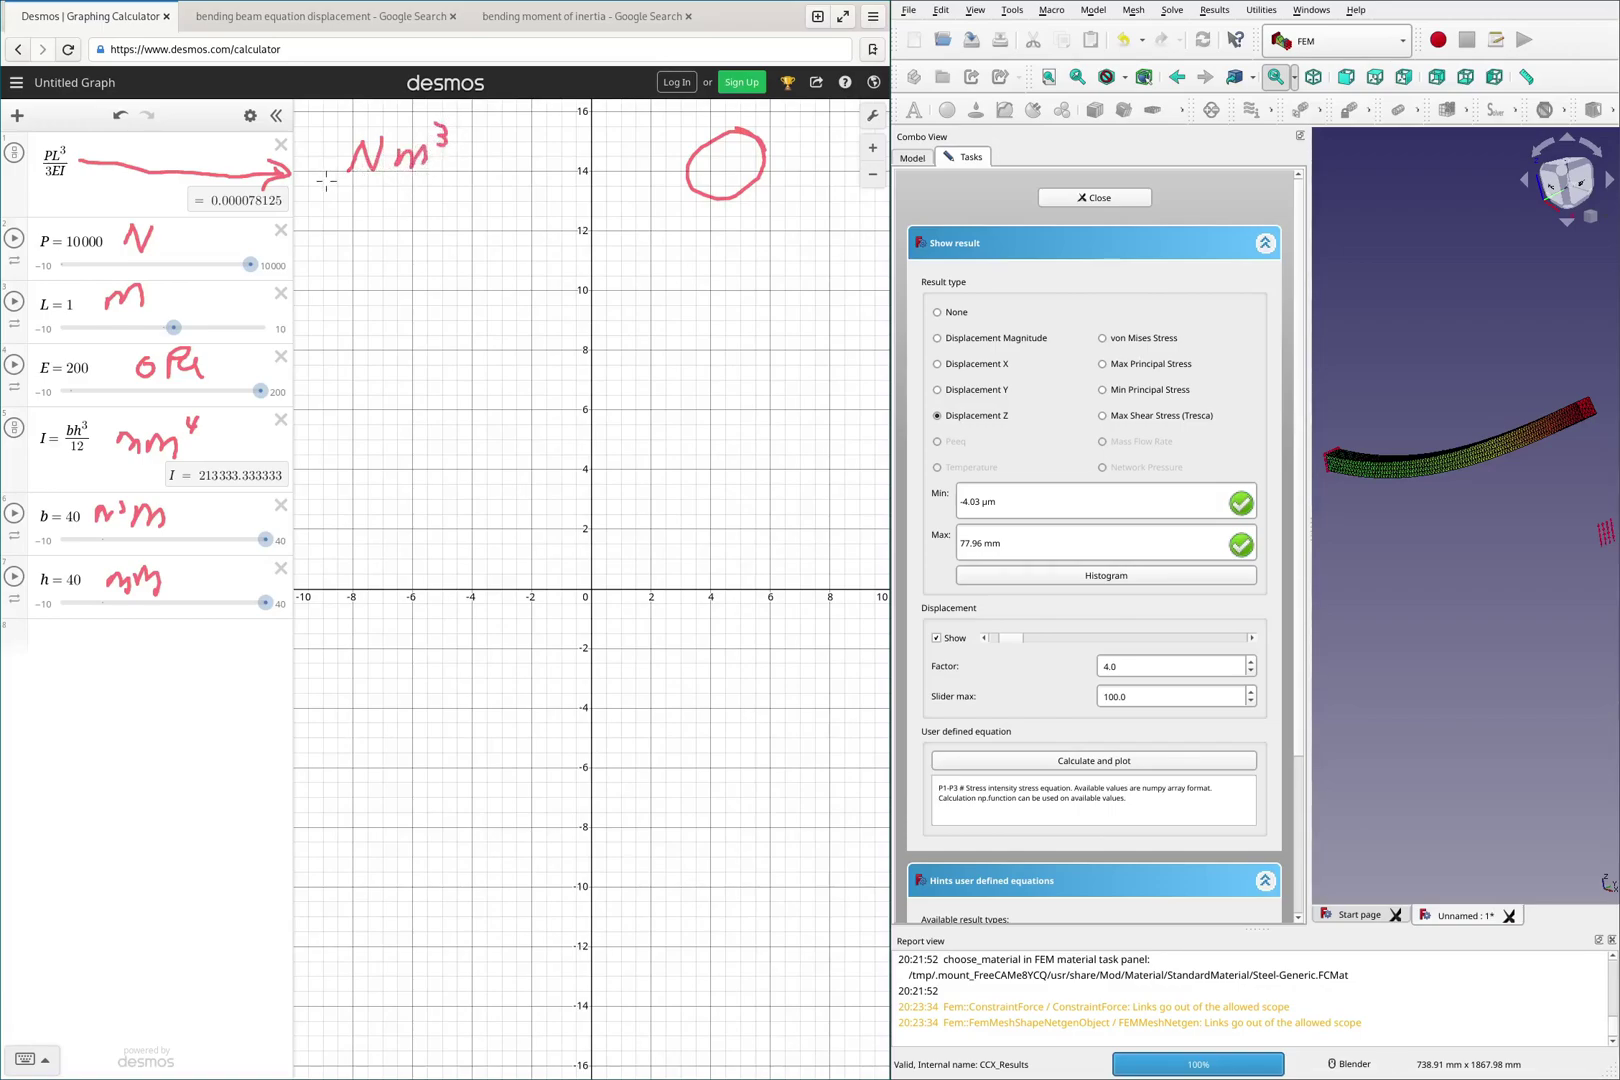
mouse_move(325, 181)
left_mouse_down()
mouse_move(443, 170)
mouse_move(355, 214)
mouse_move(420, 212)
left_mouse_up()
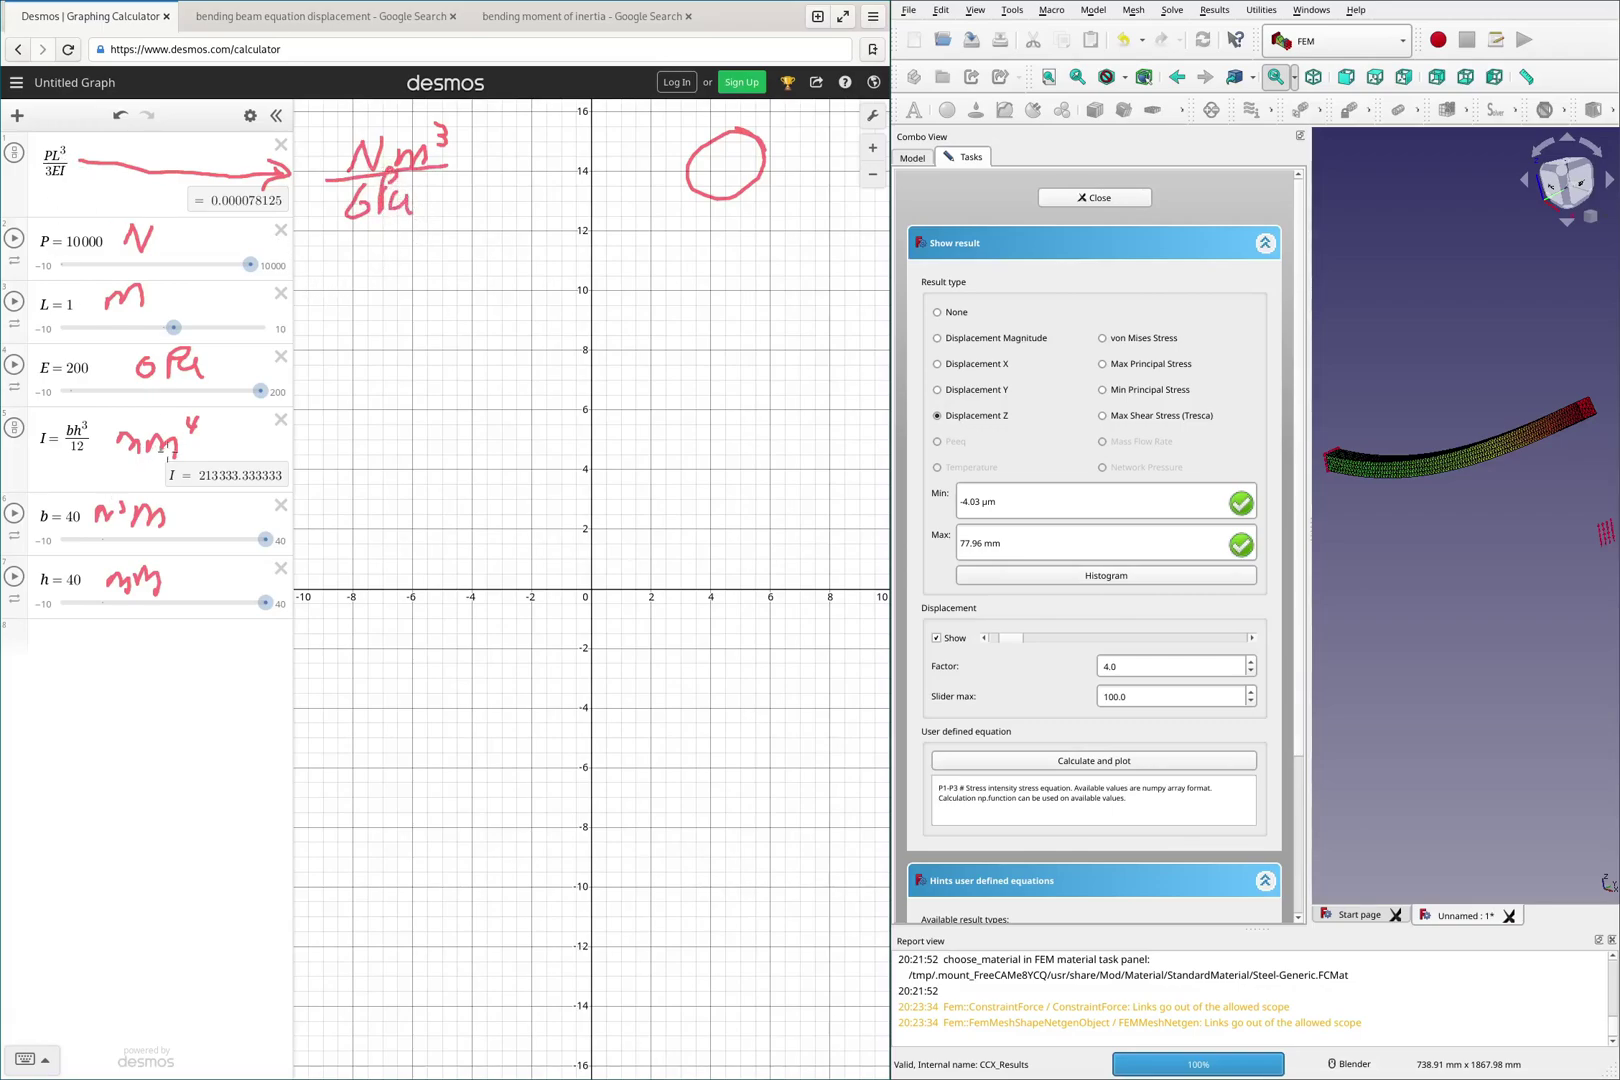
mouse_move(436, 210)
left_mouse_down()
mouse_move(448, 192)
mouse_move(505, 215)
mouse_move(518, 184)
mouse_move(531, 192)
left_mouse_up()
mouse_move(350, 263)
left_mouse_down()
mouse_move(362, 294)
mouse_move(354, 276)
mouse_move(380, 254)
mouse_move(386, 268)
left_mouse_up()
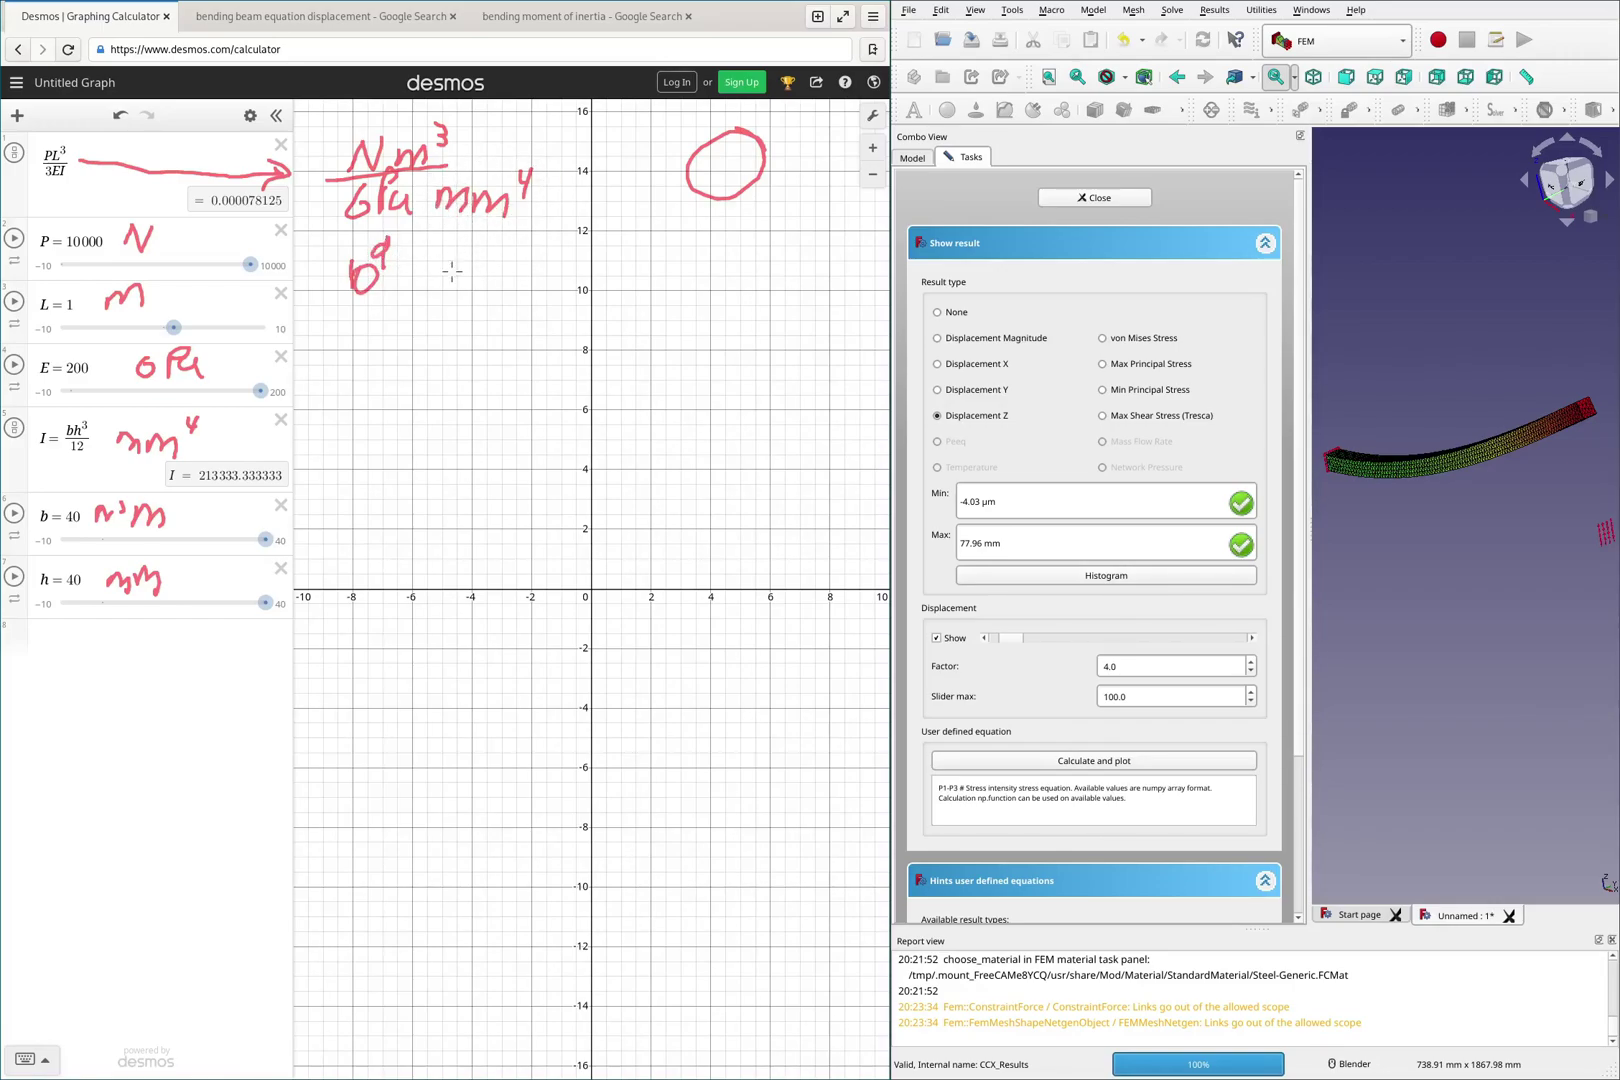
mouse_move(440, 266)
left_mouse_down()
mouse_move(452, 288)
mouse_move(495, 232)
mouse_move(505, 251)
left_mouse_up()
mouse_move(527, 234)
left_mouse_down()
mouse_move(523, 251)
mouse_move(545, 251)
left_mouse_up()
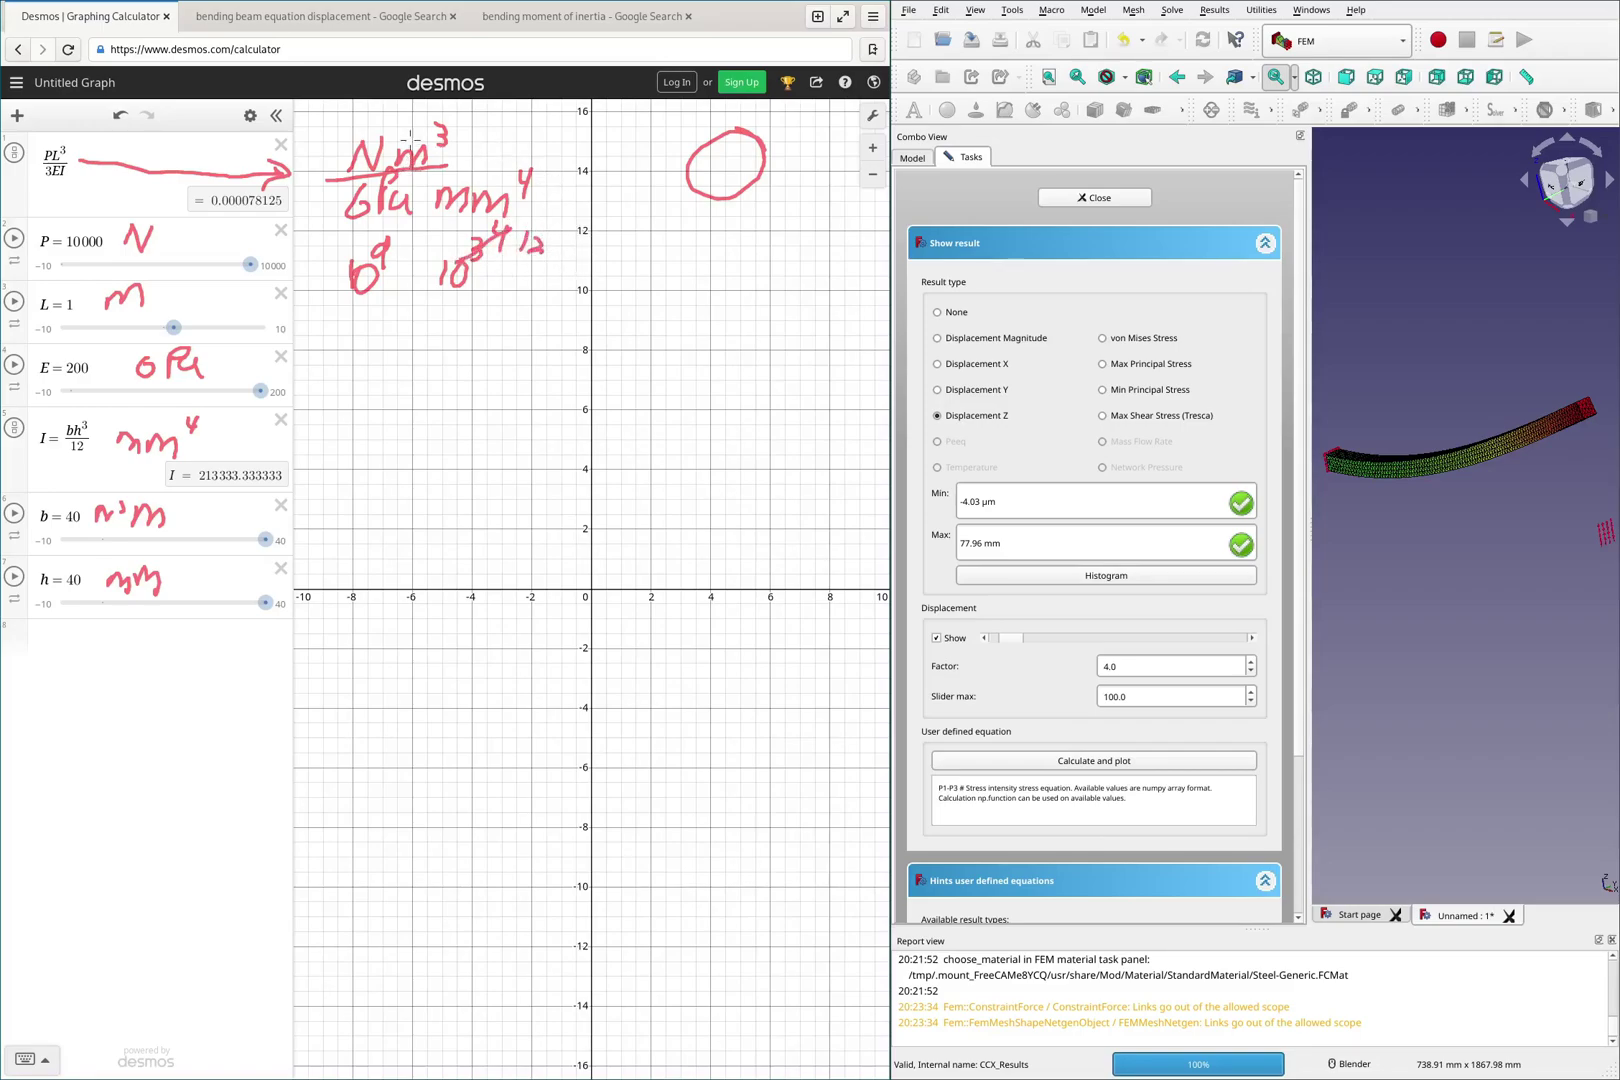
left_click(383, 152)
Cross out the power-of-ten note and write 1000 mm → m.
mouse_move(421, 298)
left_mouse_down()
mouse_move(549, 231)
mouse_move(533, 213)
mouse_move(556, 217)
mouse_move(563, 250)
left_mouse_up()
mouse_move(635, 229)
left_mouse_down()
mouse_move(680, 233)
mouse_move(671, 266)
mouse_move(690, 232)
mouse_move(704, 260)
mouse_move(743, 265)
mouse_move(739, 290)
mouse_move(660, 345)
left_mouse_up()
mouse_move(653, 309)
left_mouse_down()
mouse_move(661, 345)
mouse_move(636, 395)
left_mouse_up()
mouse_move(650, 377)
left_mouse_down()
mouse_move(674, 346)
mouse_move(691, 396)
left_mouse_up()
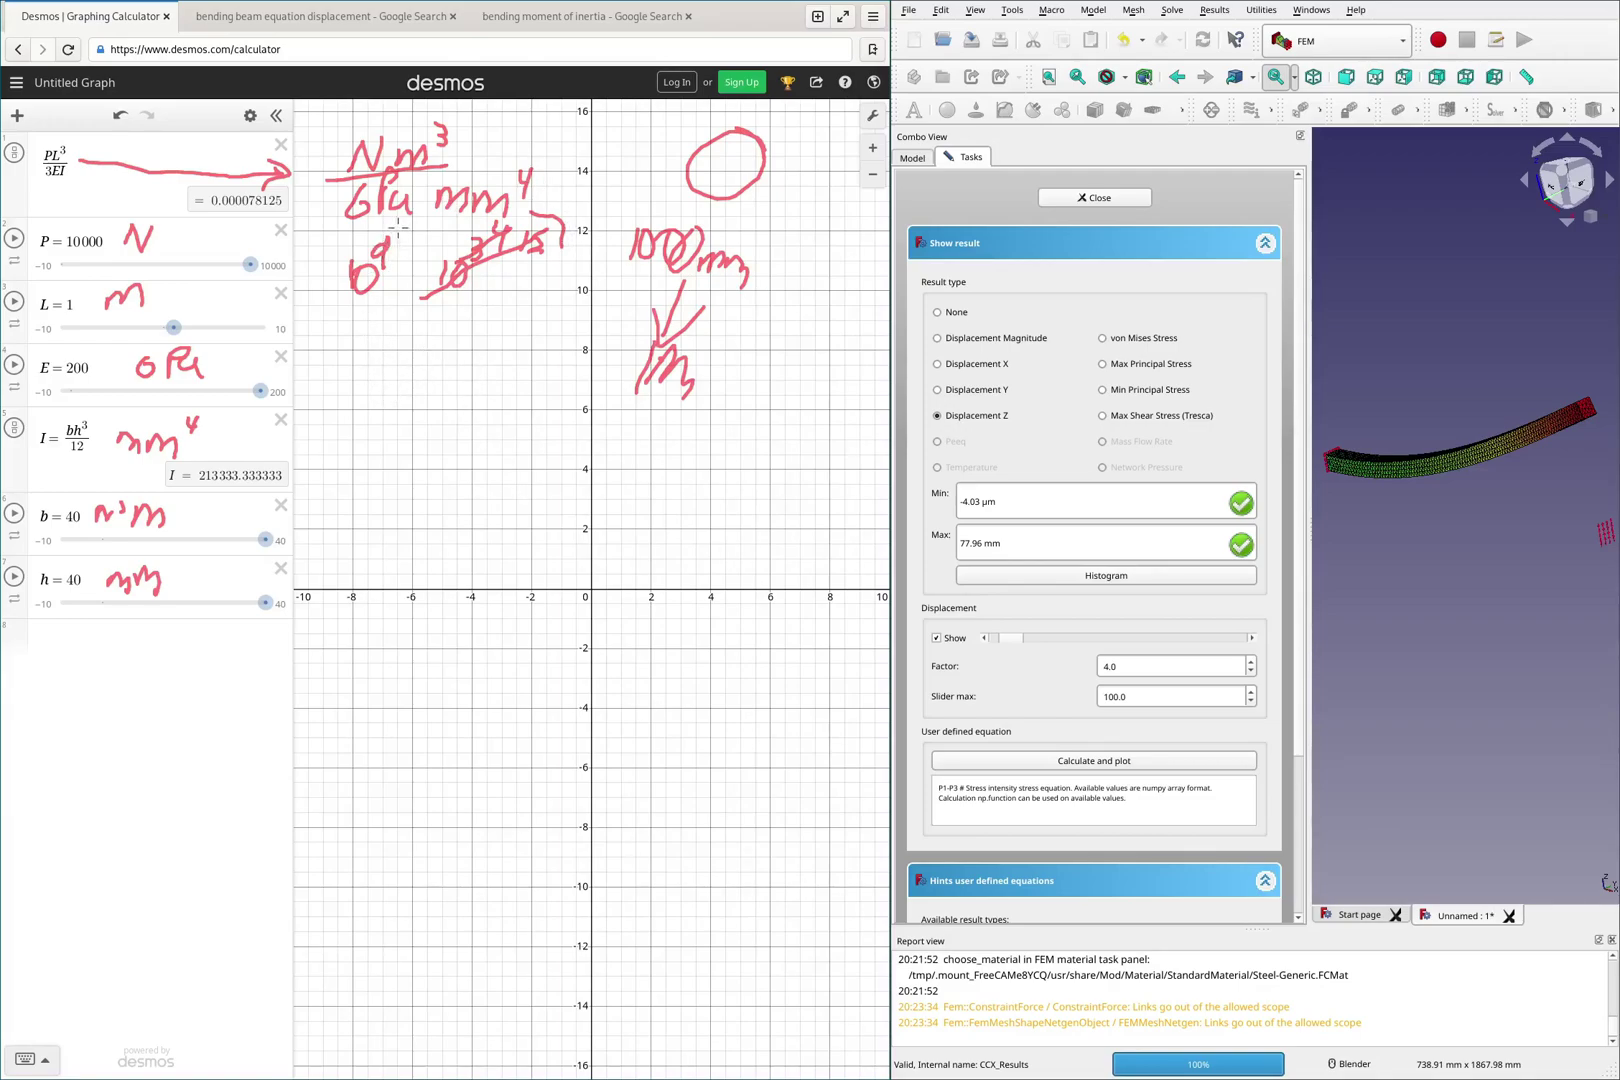
Cross out the G in GPa and write a new fraction with 1000⁴ as denominator.
left_click_drag(401, 247, 427, 263)
mouse_move(352, 182)
left_mouse_down()
mouse_move(334, 211)
mouse_move(376, 190)
left_mouse_up()
left_click_drag(442, 324, 581, 320)
mouse_move(461, 334)
left_mouse_down()
mouse_move(487, 360)
mouse_move(494, 340)
mouse_move(553, 337)
left_mouse_up()
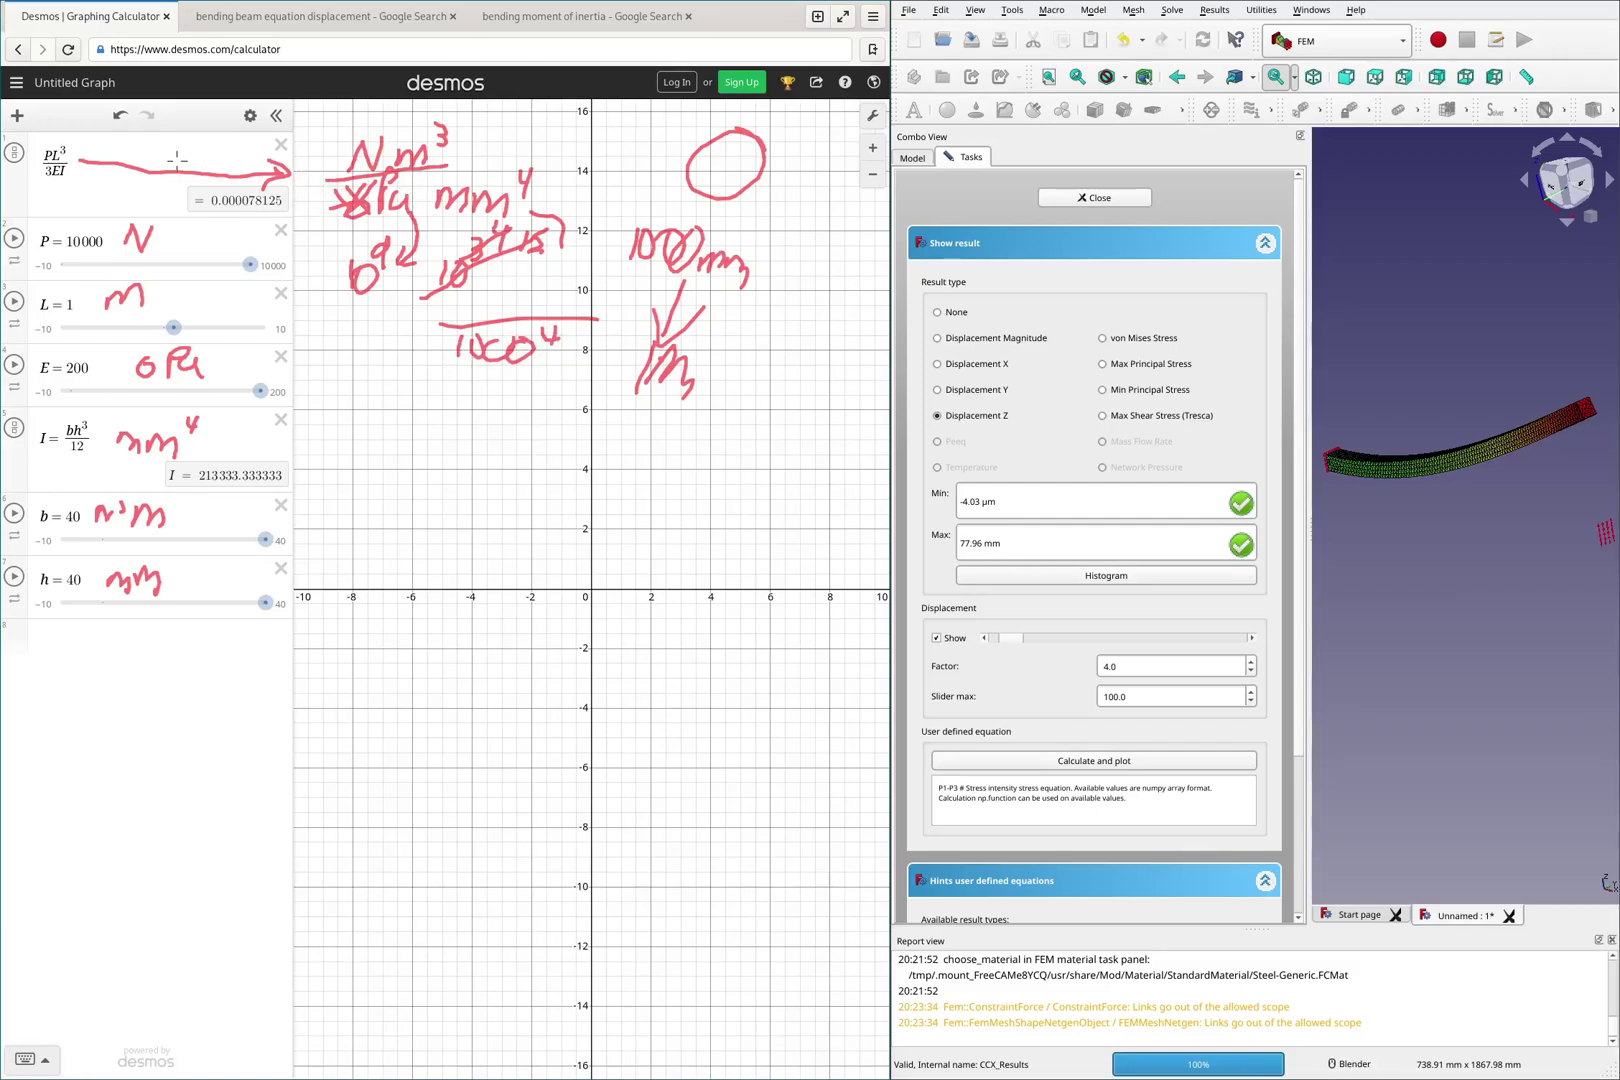
Append *1/10^9/1000^4 to the deflection expression, giving 0.078125.
left_click(145, 158)
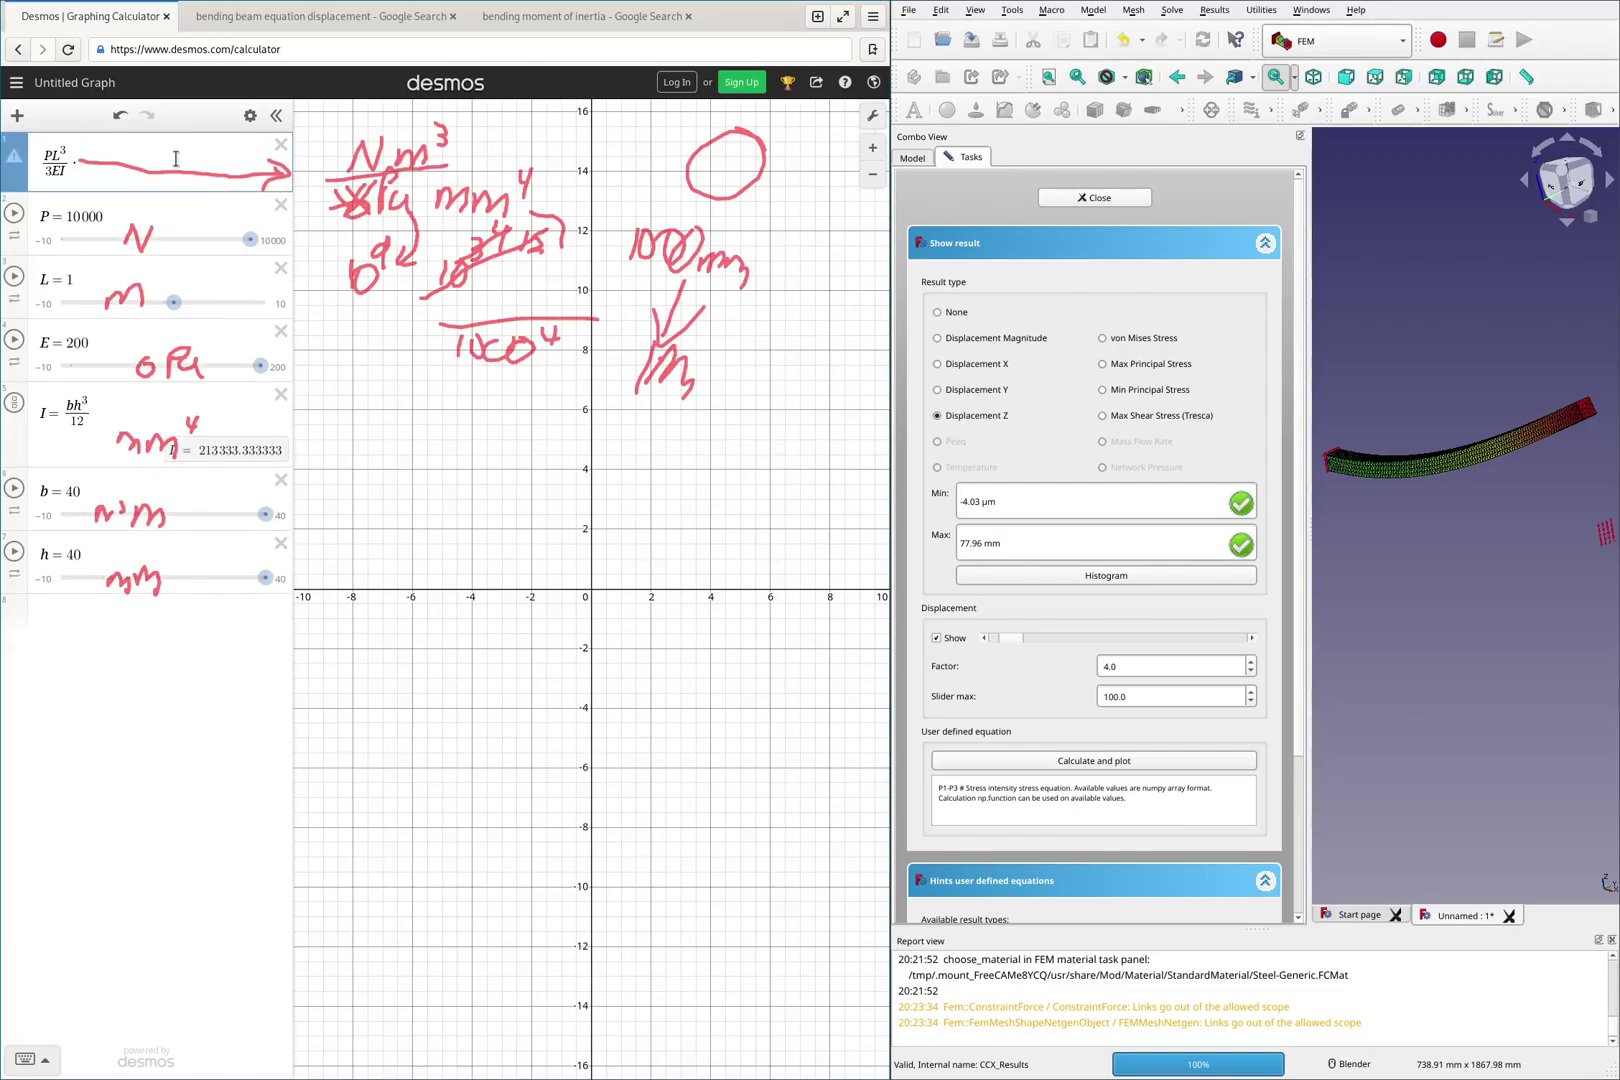
type("*1")
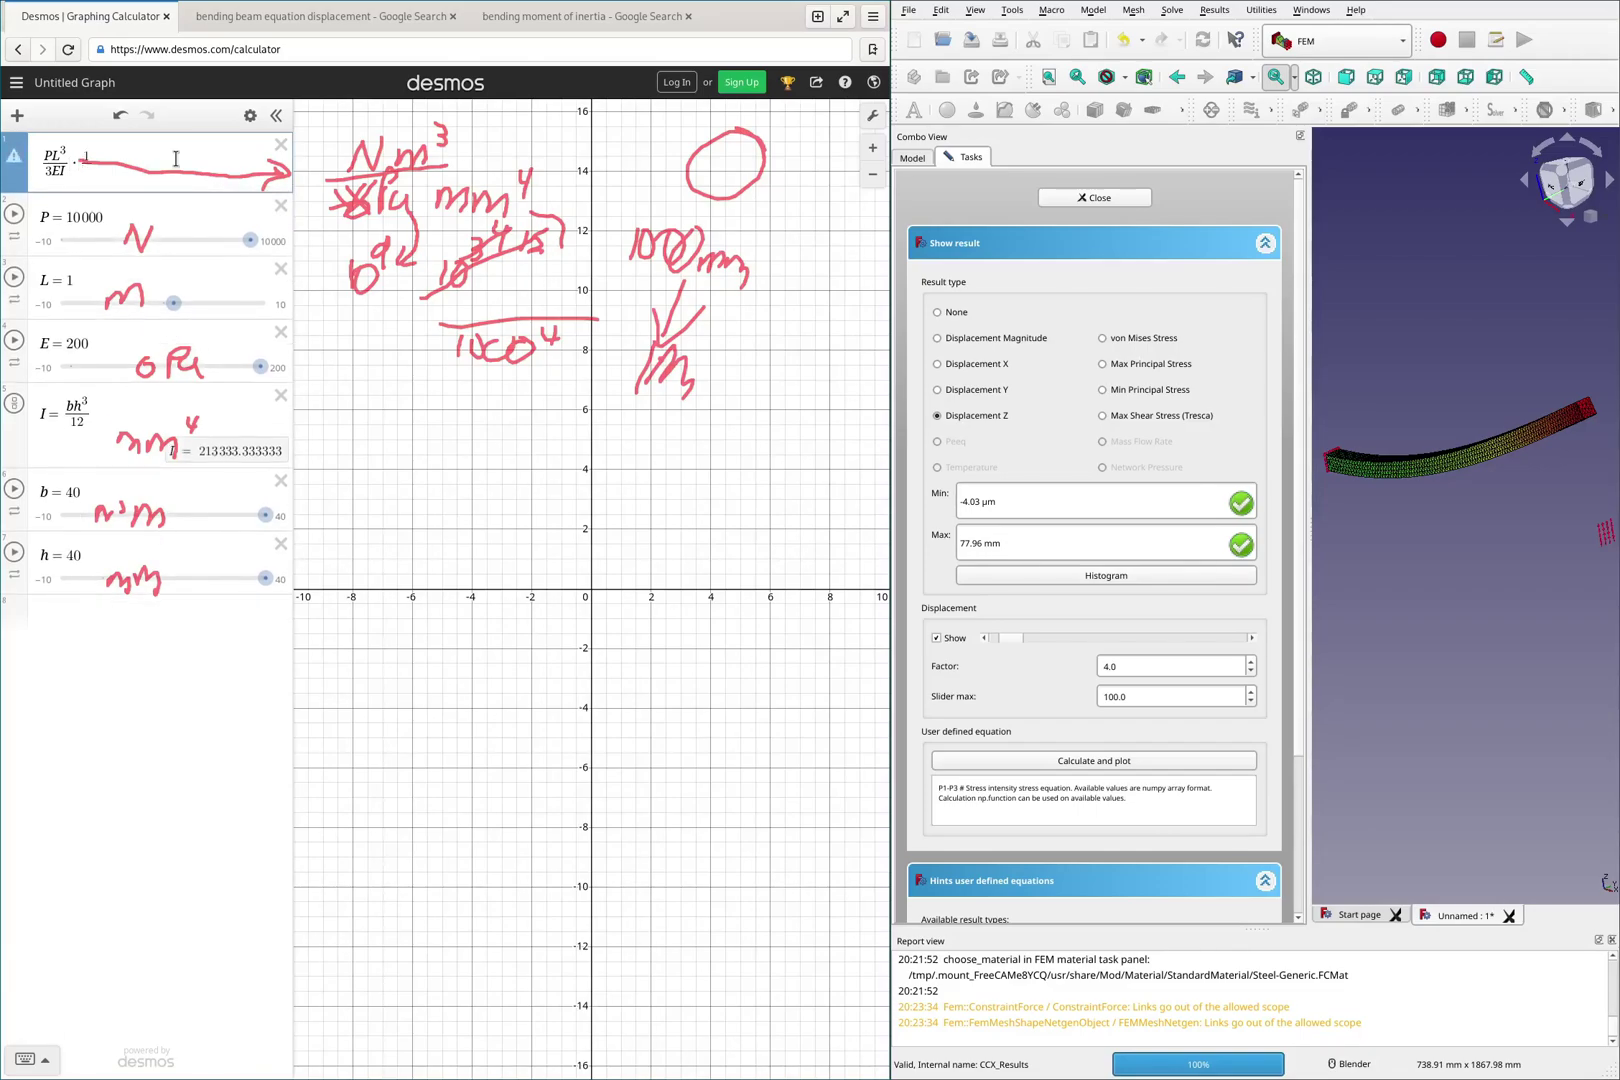
type("/10")
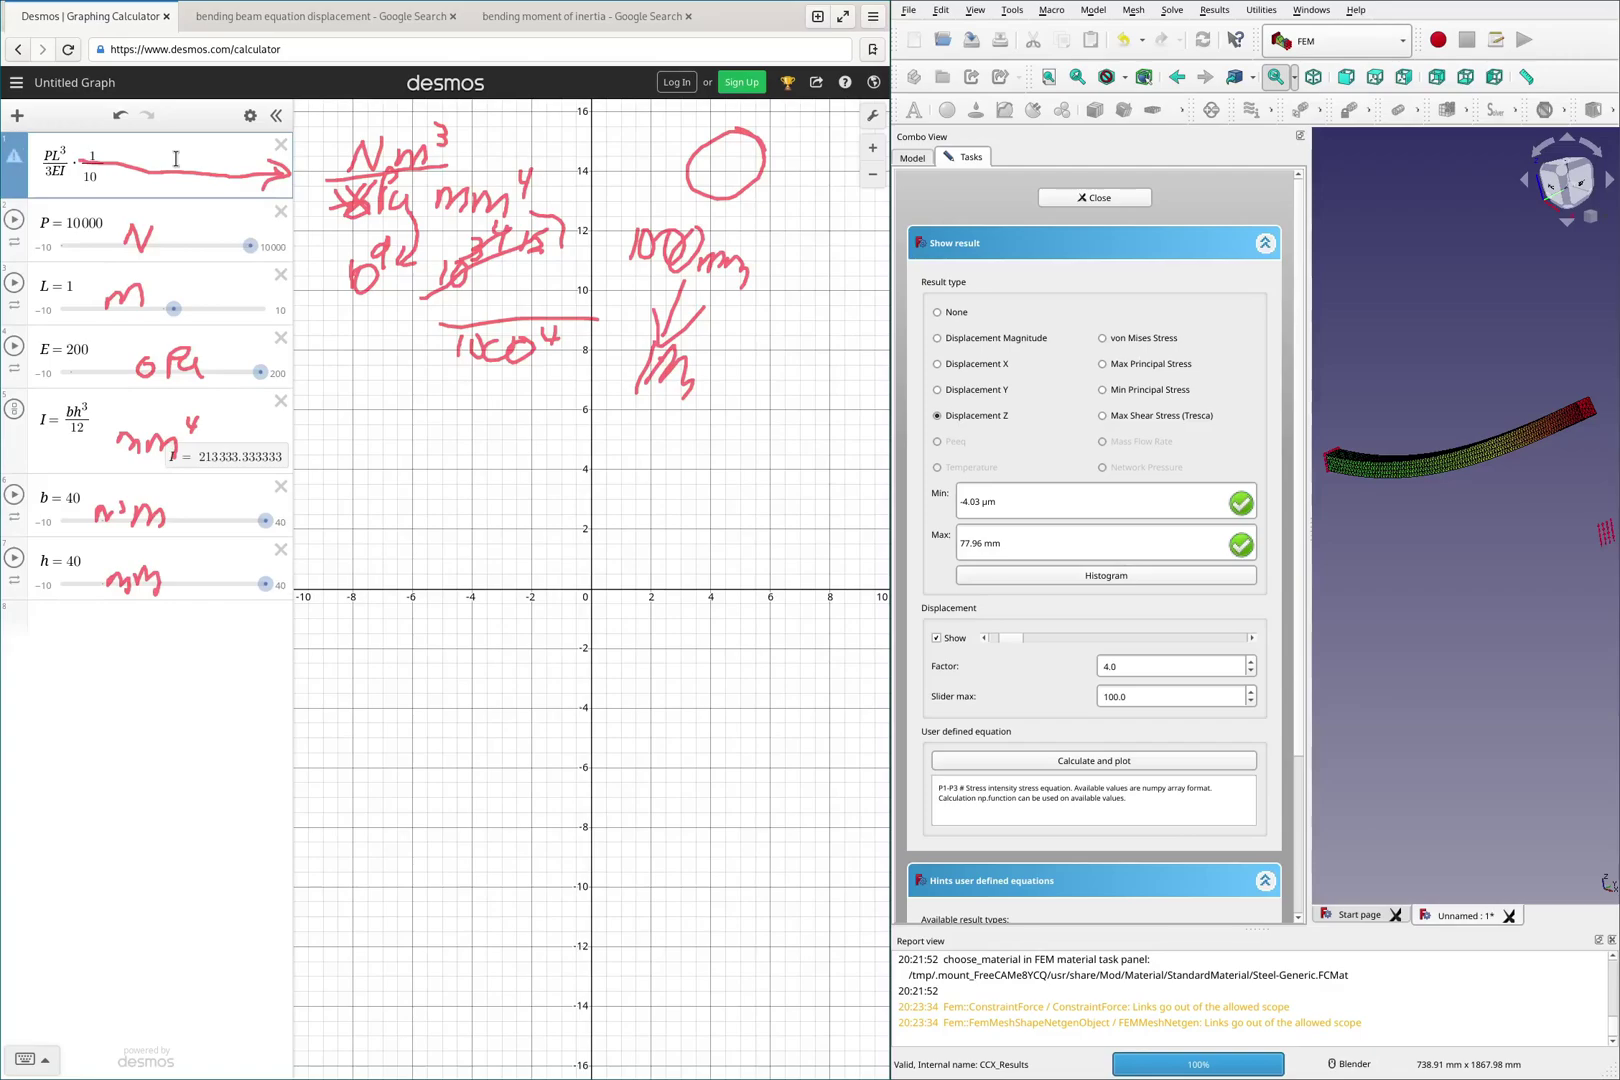
type("^9/1")
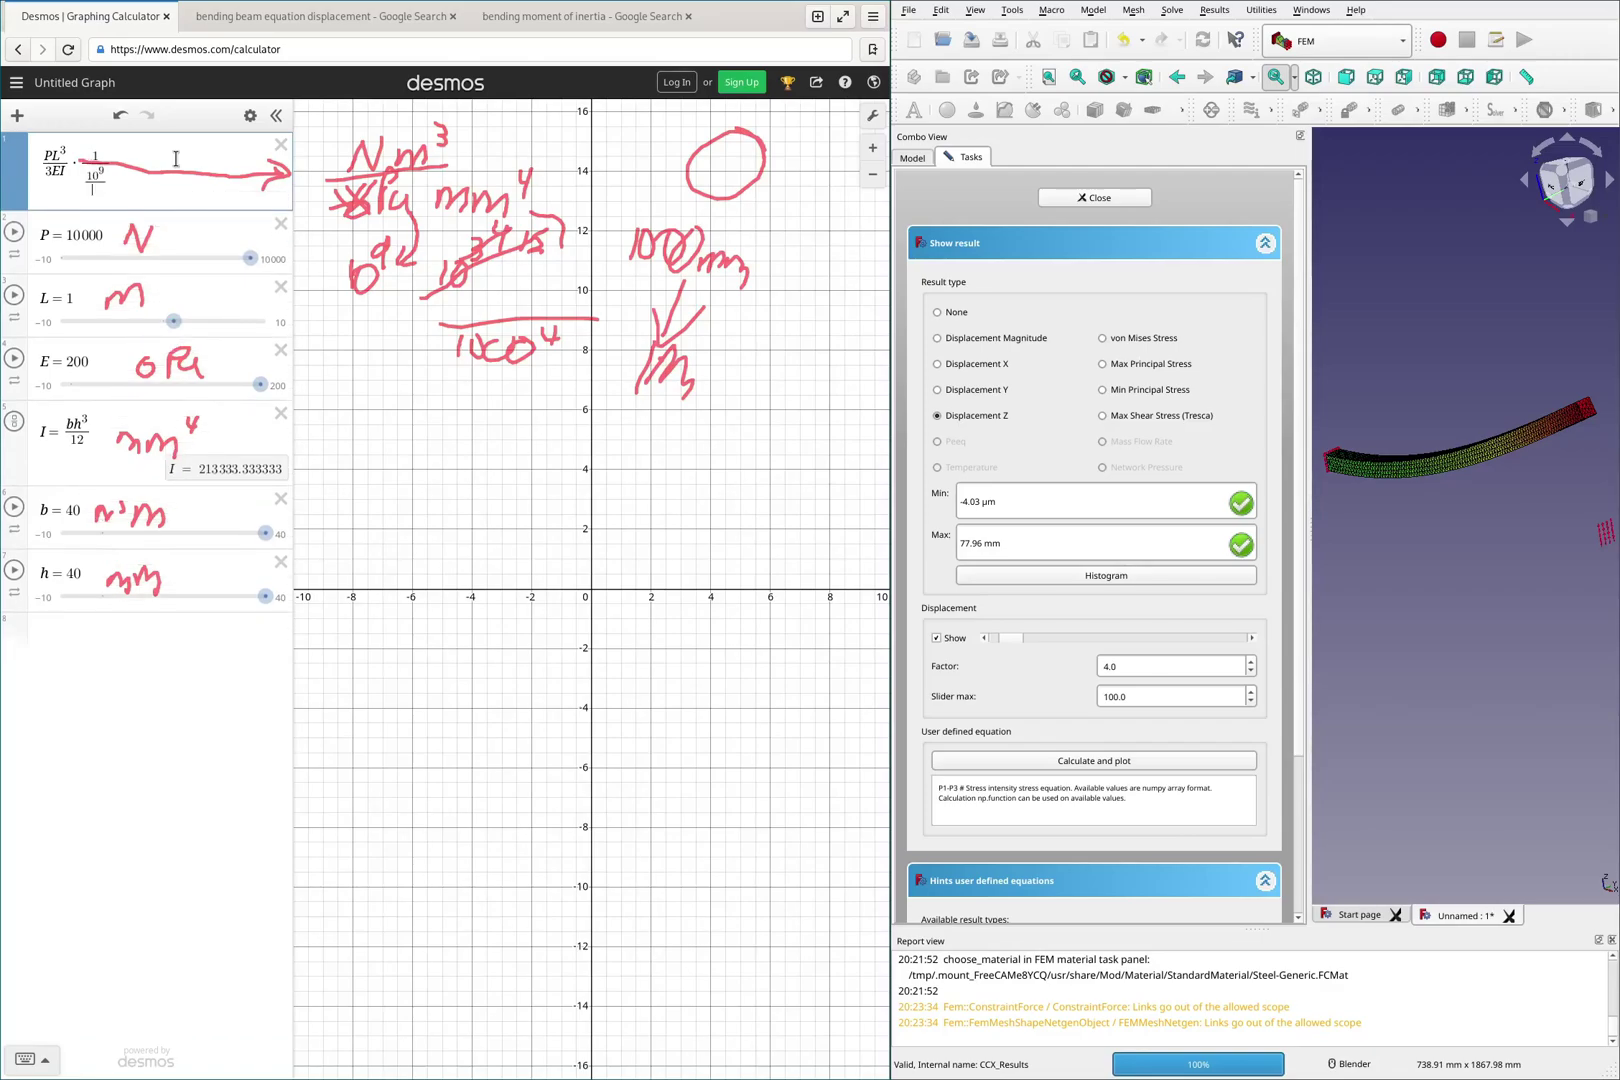
type("000^4")
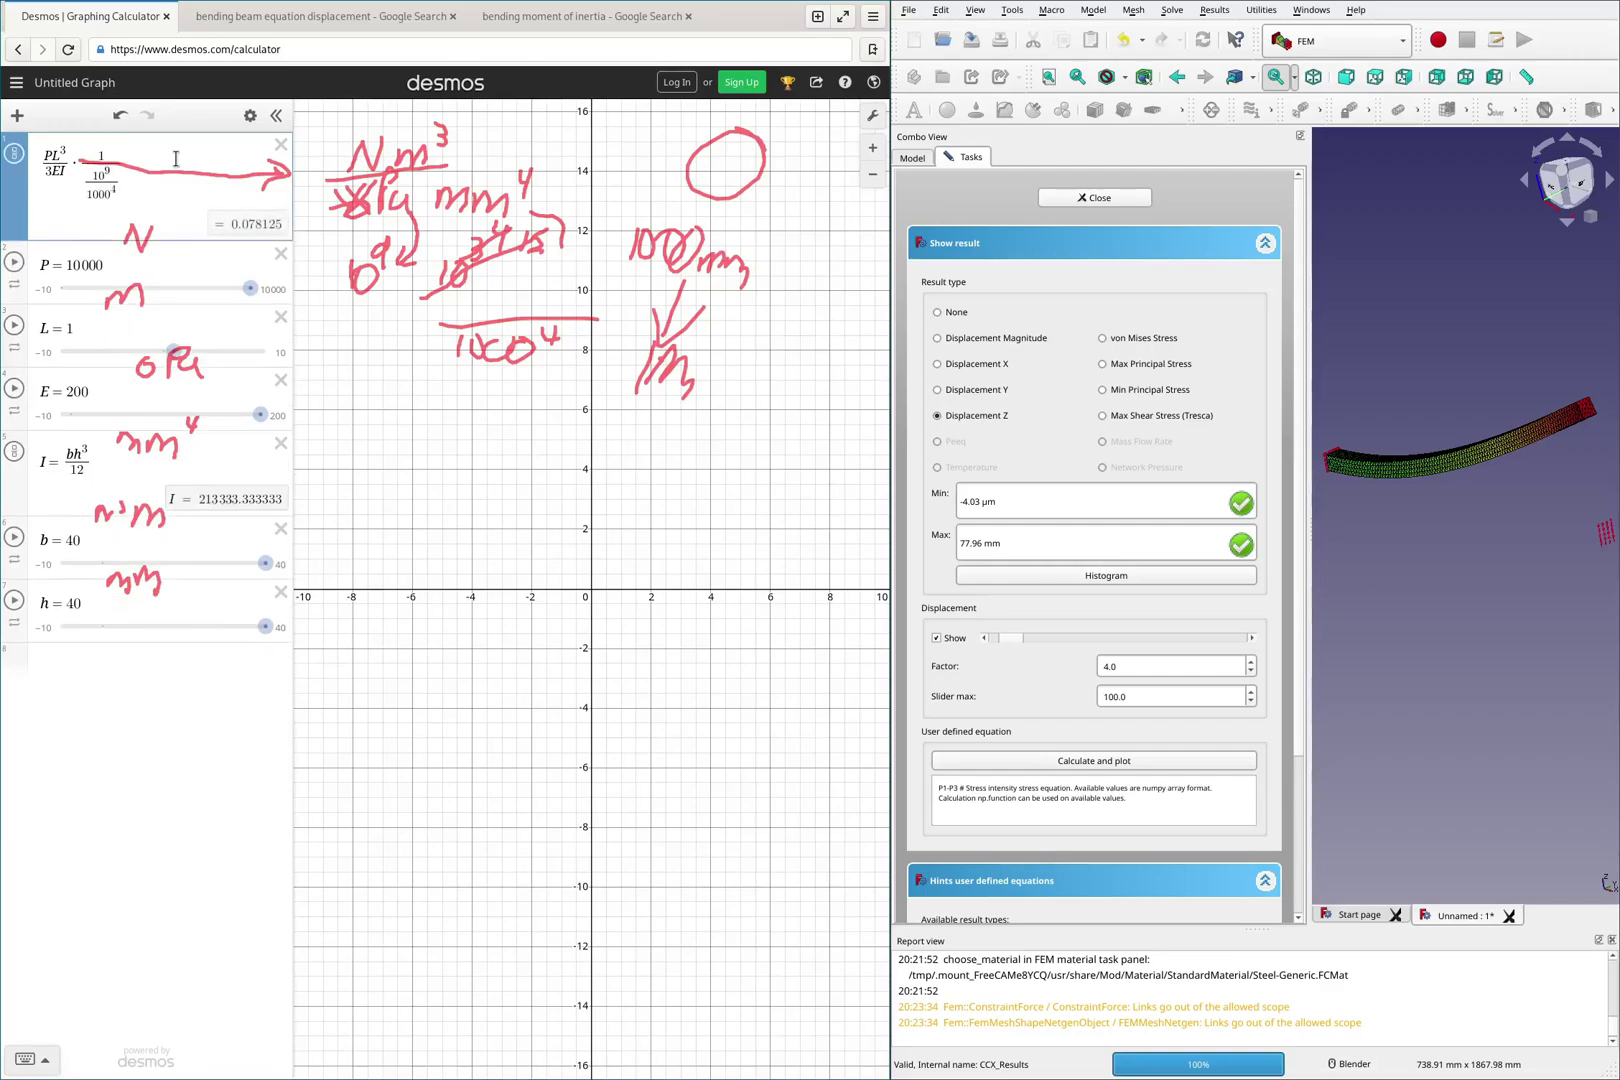
left_click_drag(239, 227, 271, 227)
left_click(266, 226)
Multiply the expression by 1000 to get 78.125, clear the annotations and maximize FreeCAD.
type("*1000")
left_click(827, 405)
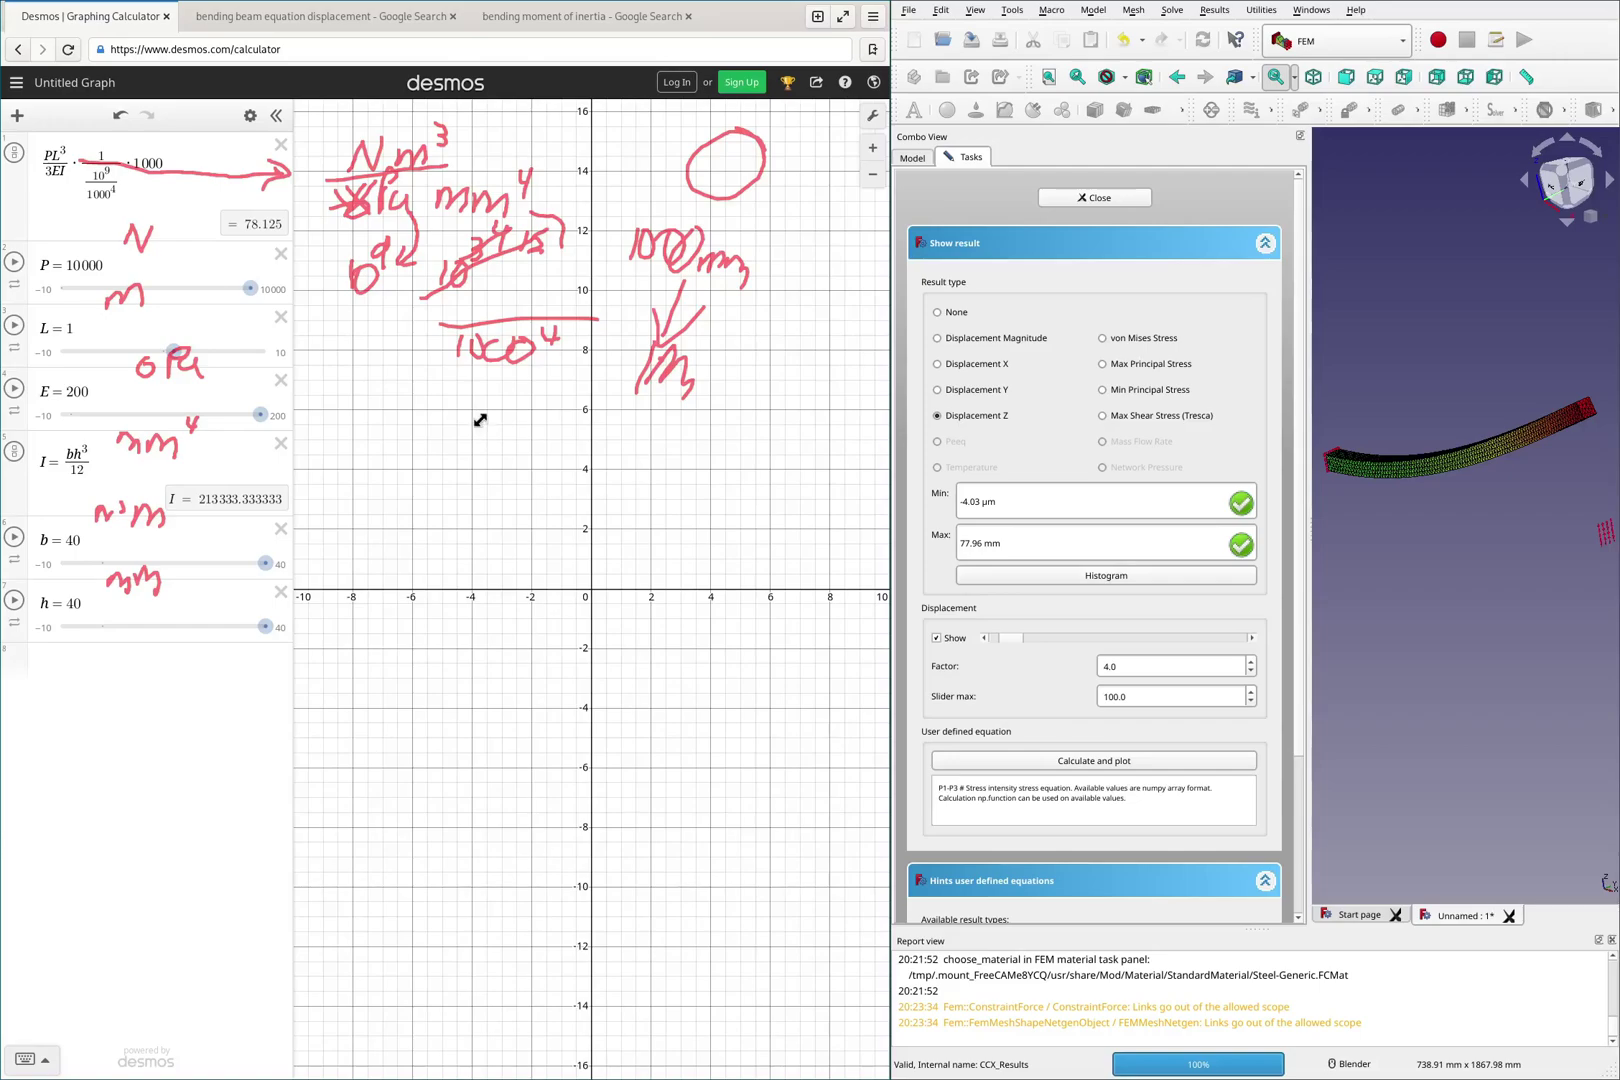
key("shift+F9")
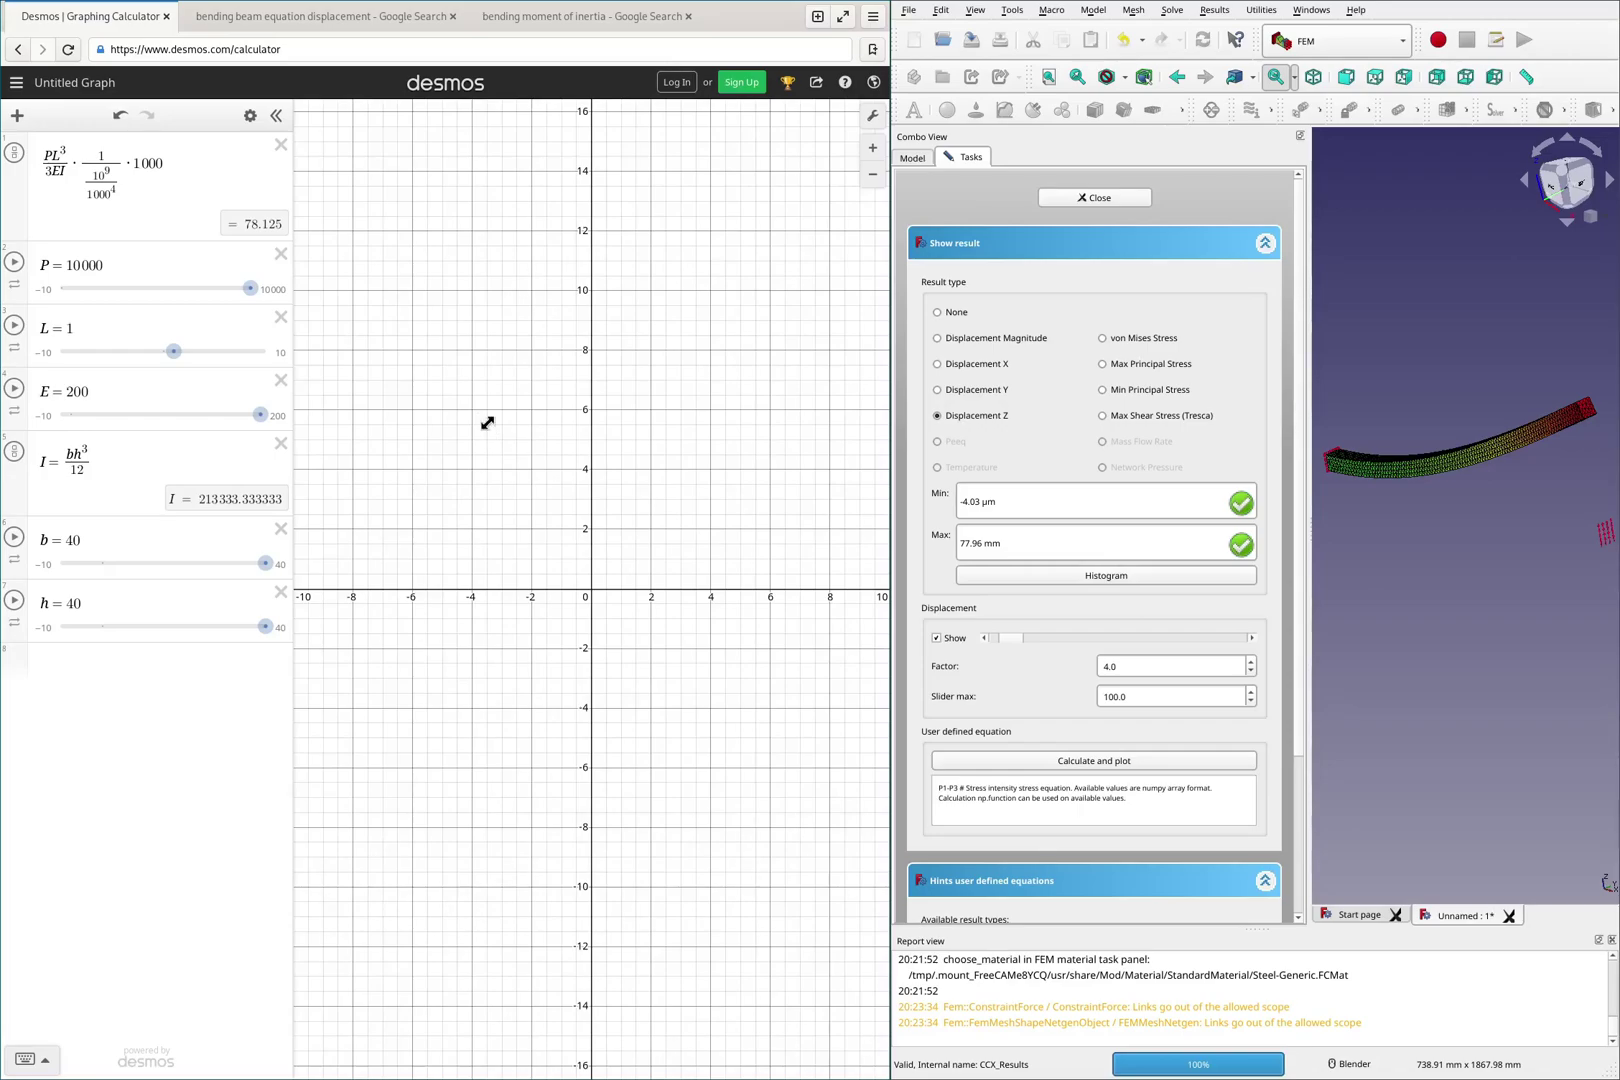
key("super+Up")
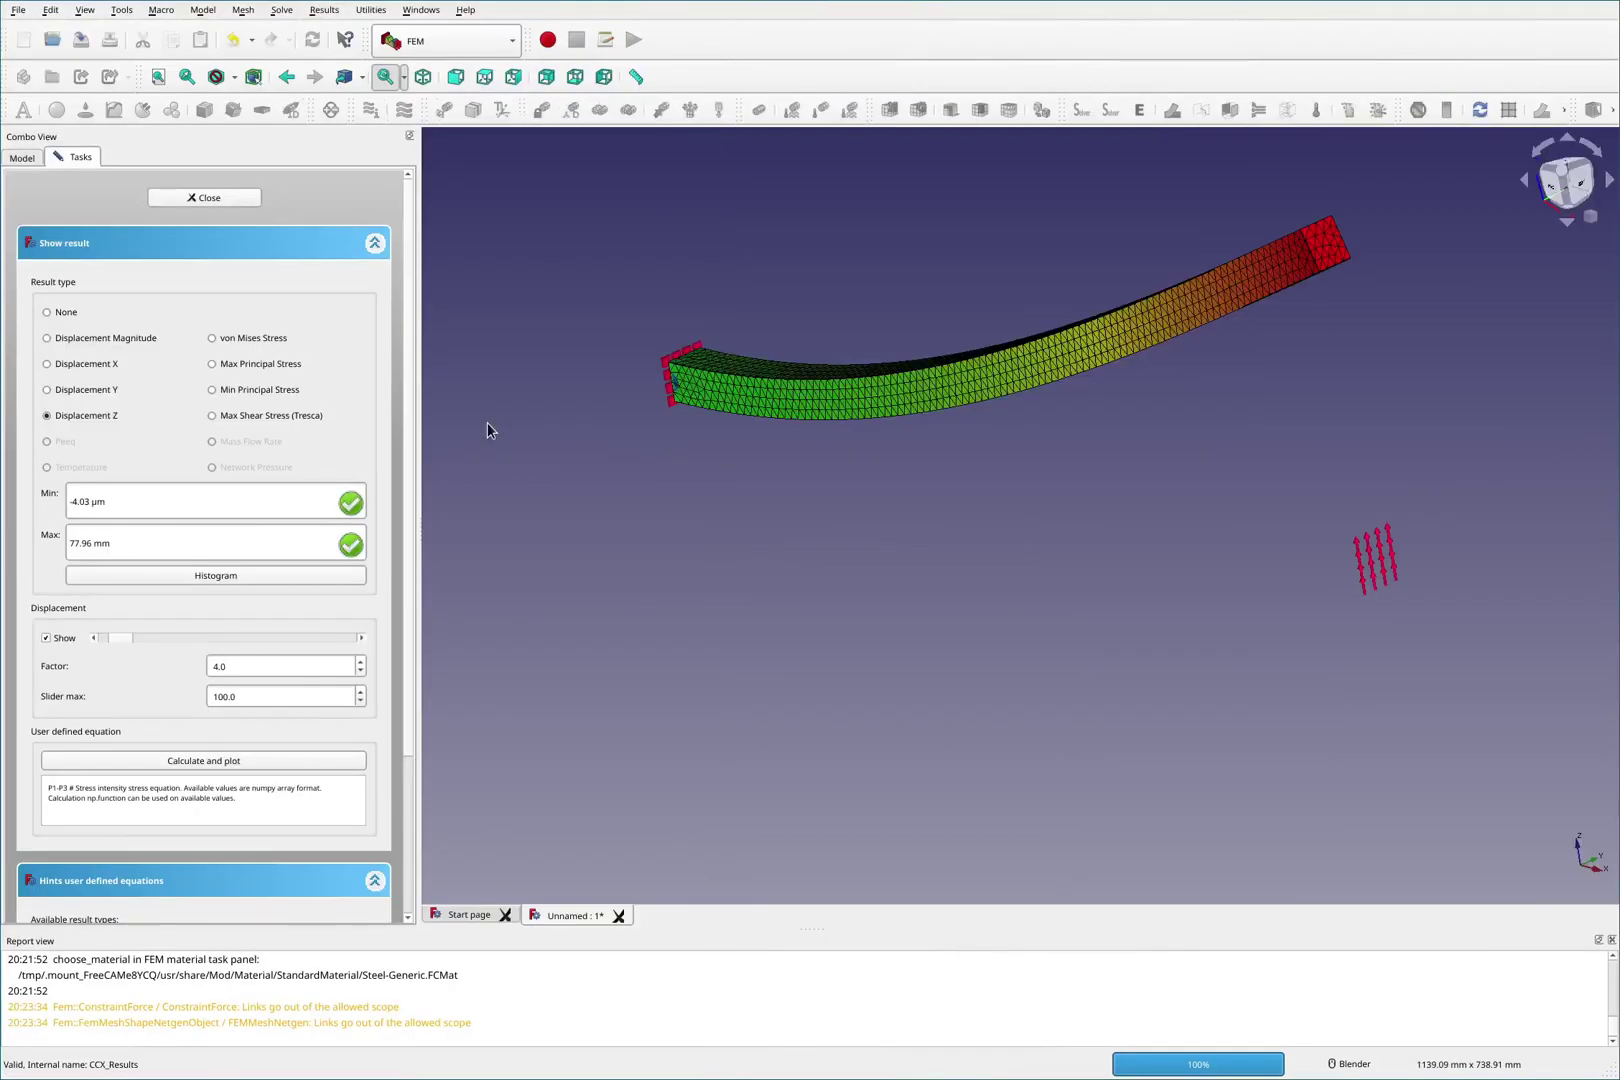
Remesh FEMMeshNetgen with Max. Size 15000, giving 401 nodes and 131 tetrahedra, and display it.
left_click(216, 203)
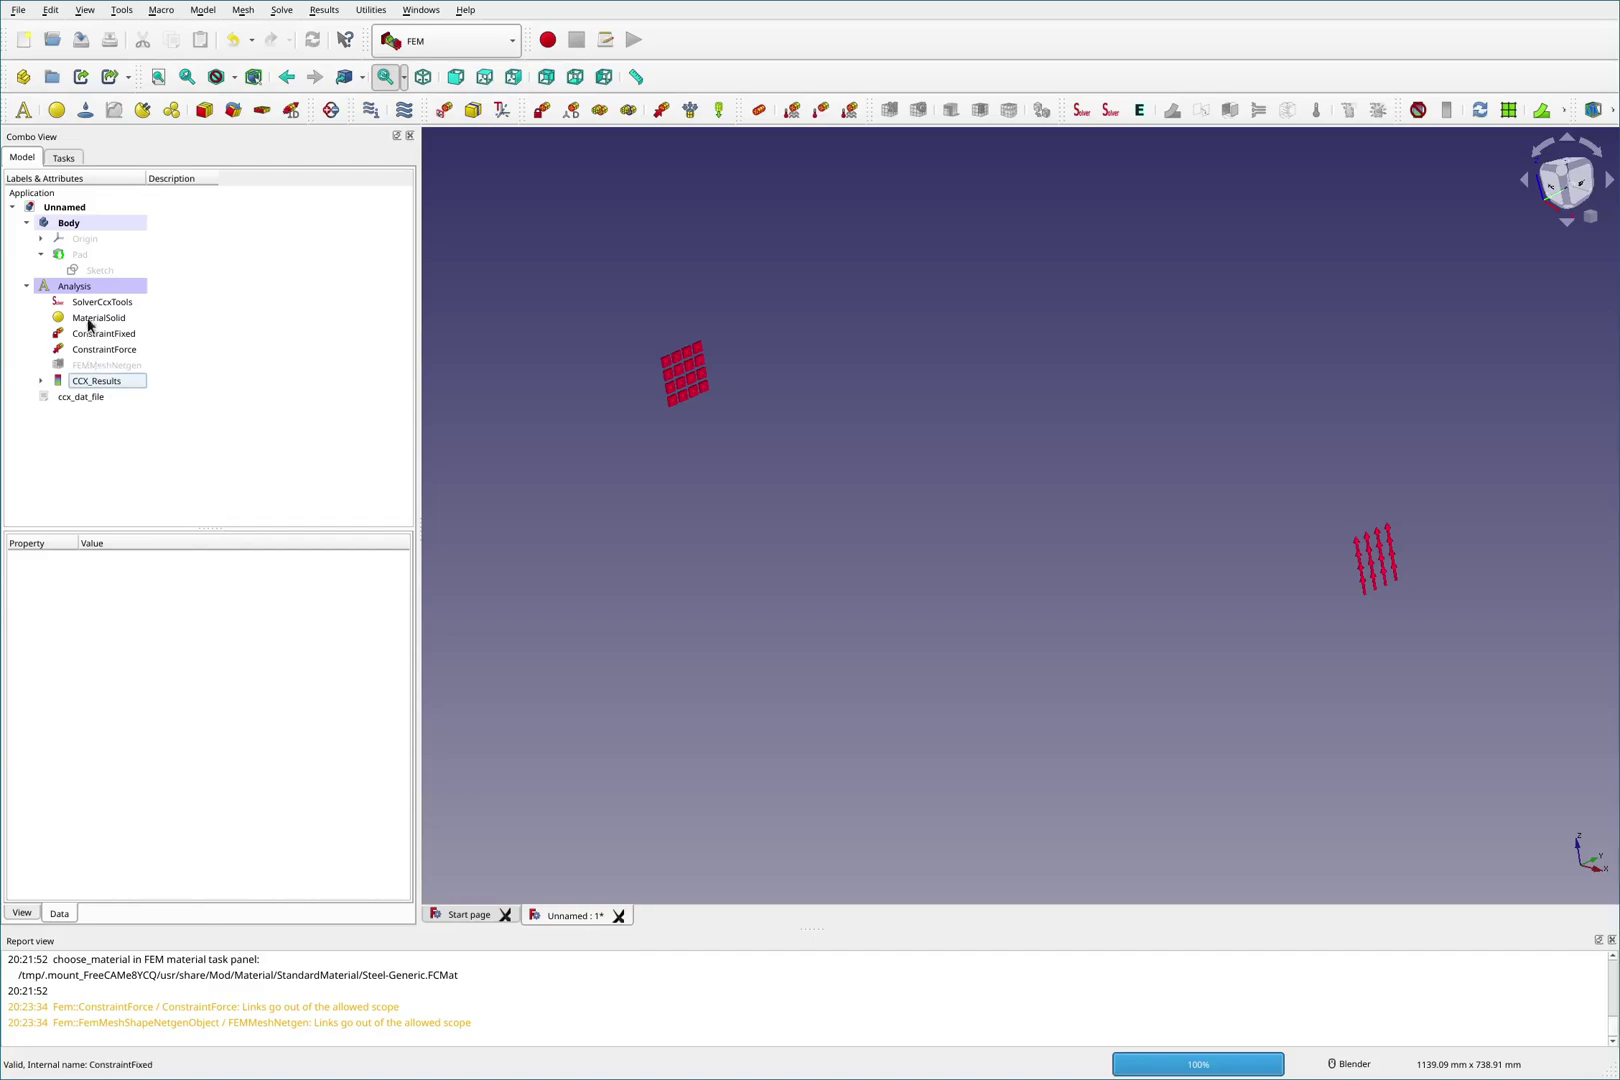
left_click(91, 367)
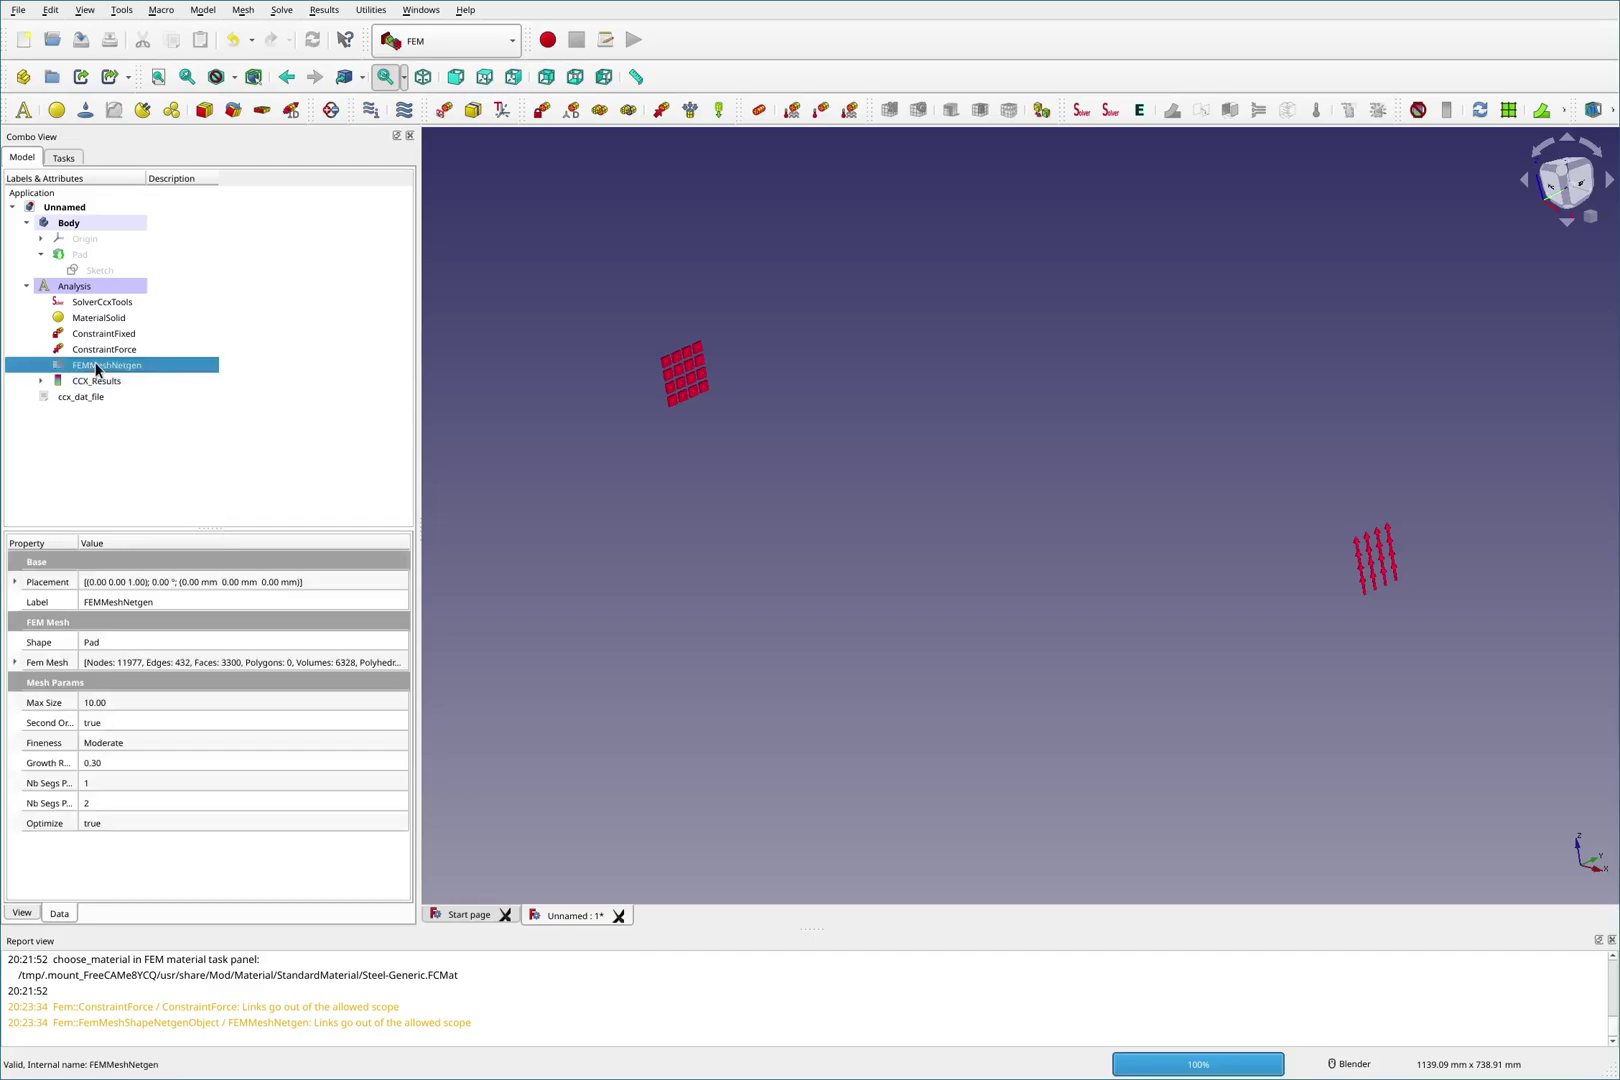
right_click(96, 366)
left_click(131, 376)
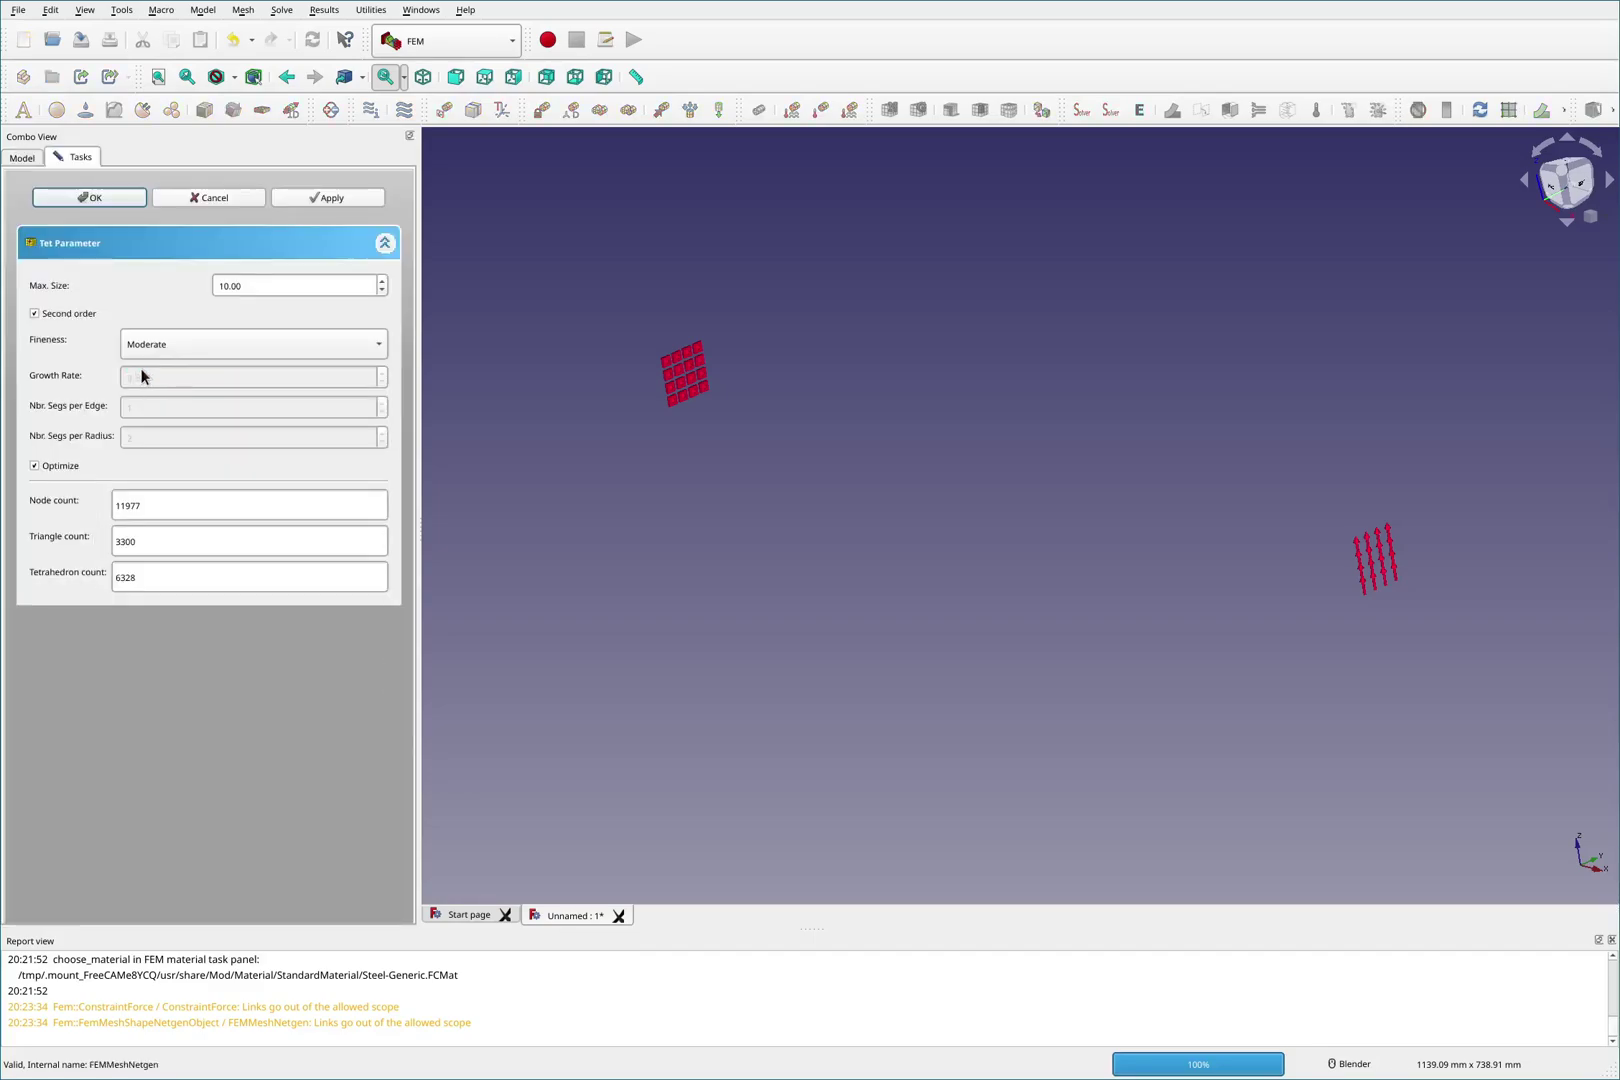
double_click(233, 288)
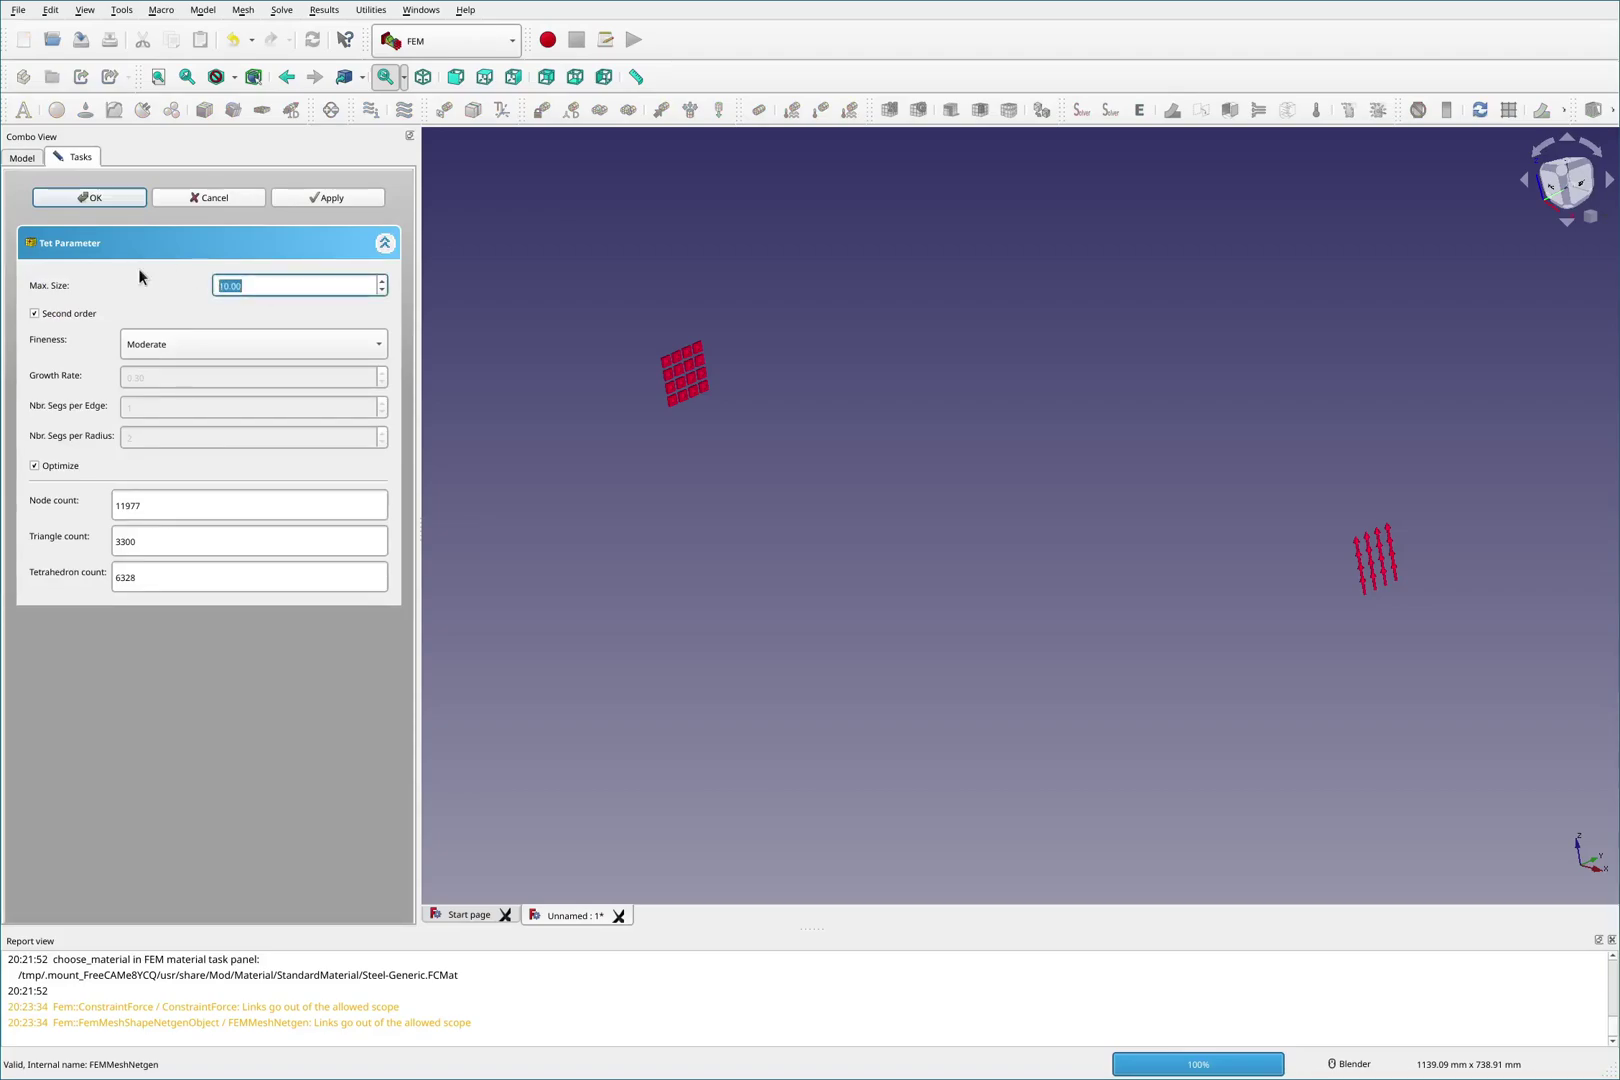
type("15000")
left_click(337, 197)
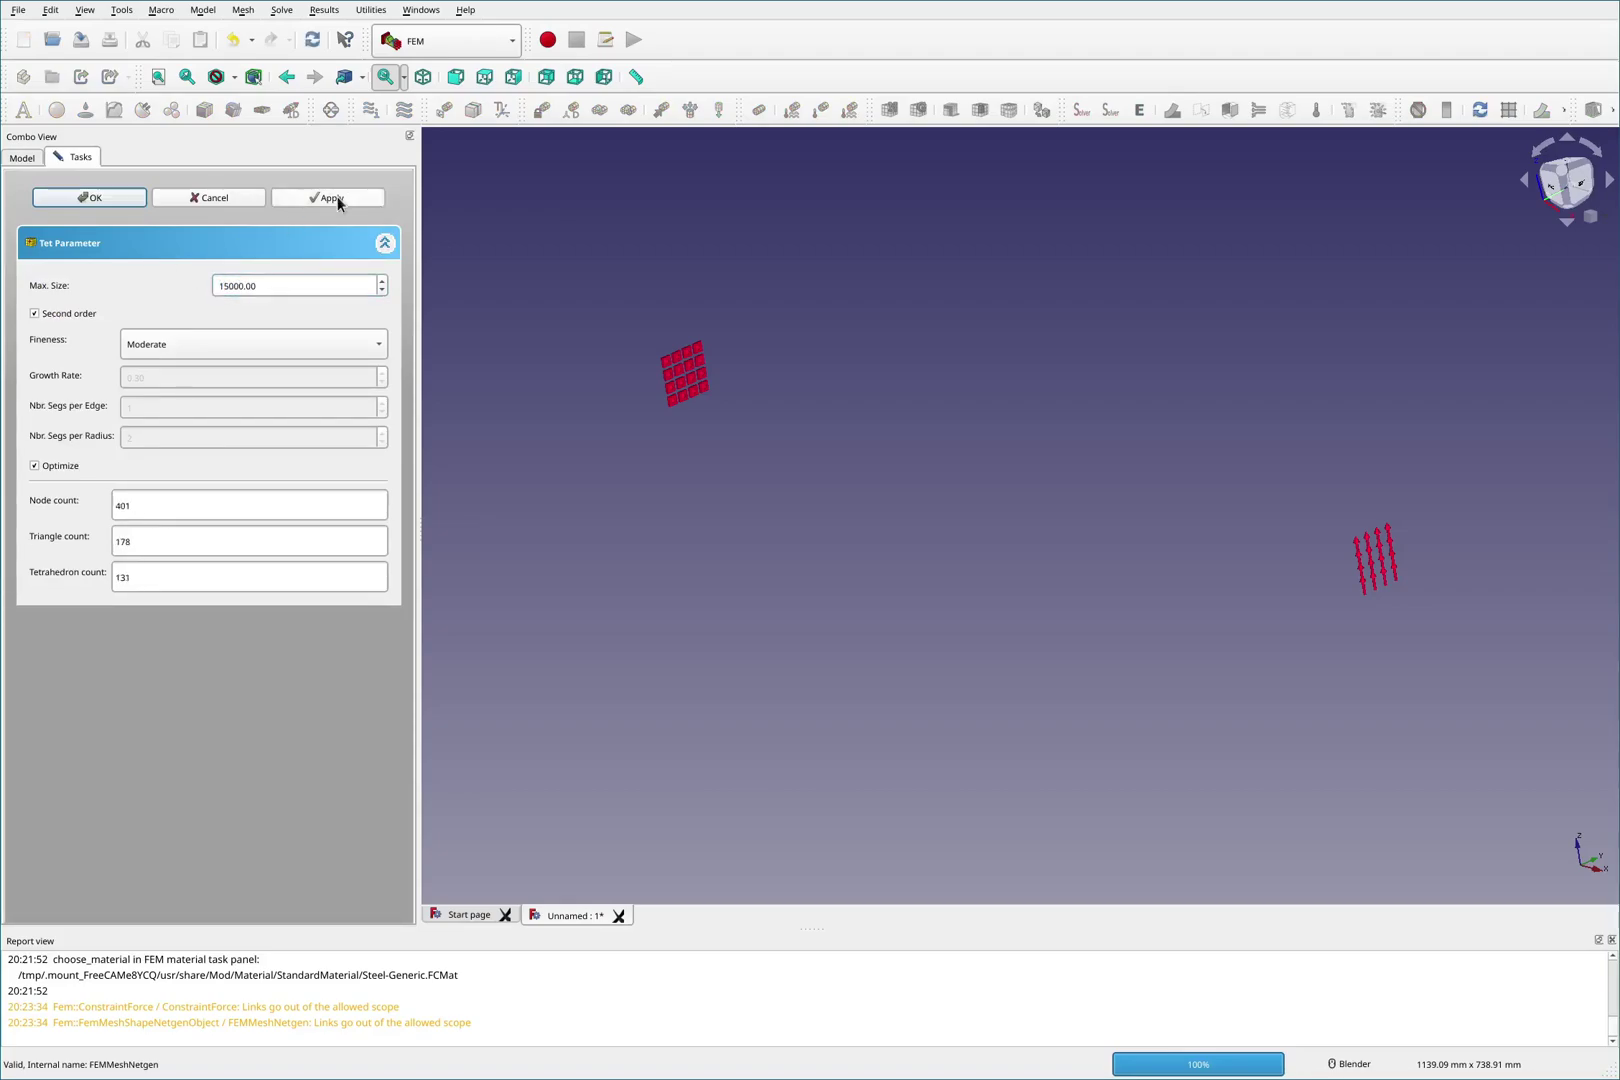
left_click(77, 200)
left_click(93, 367)
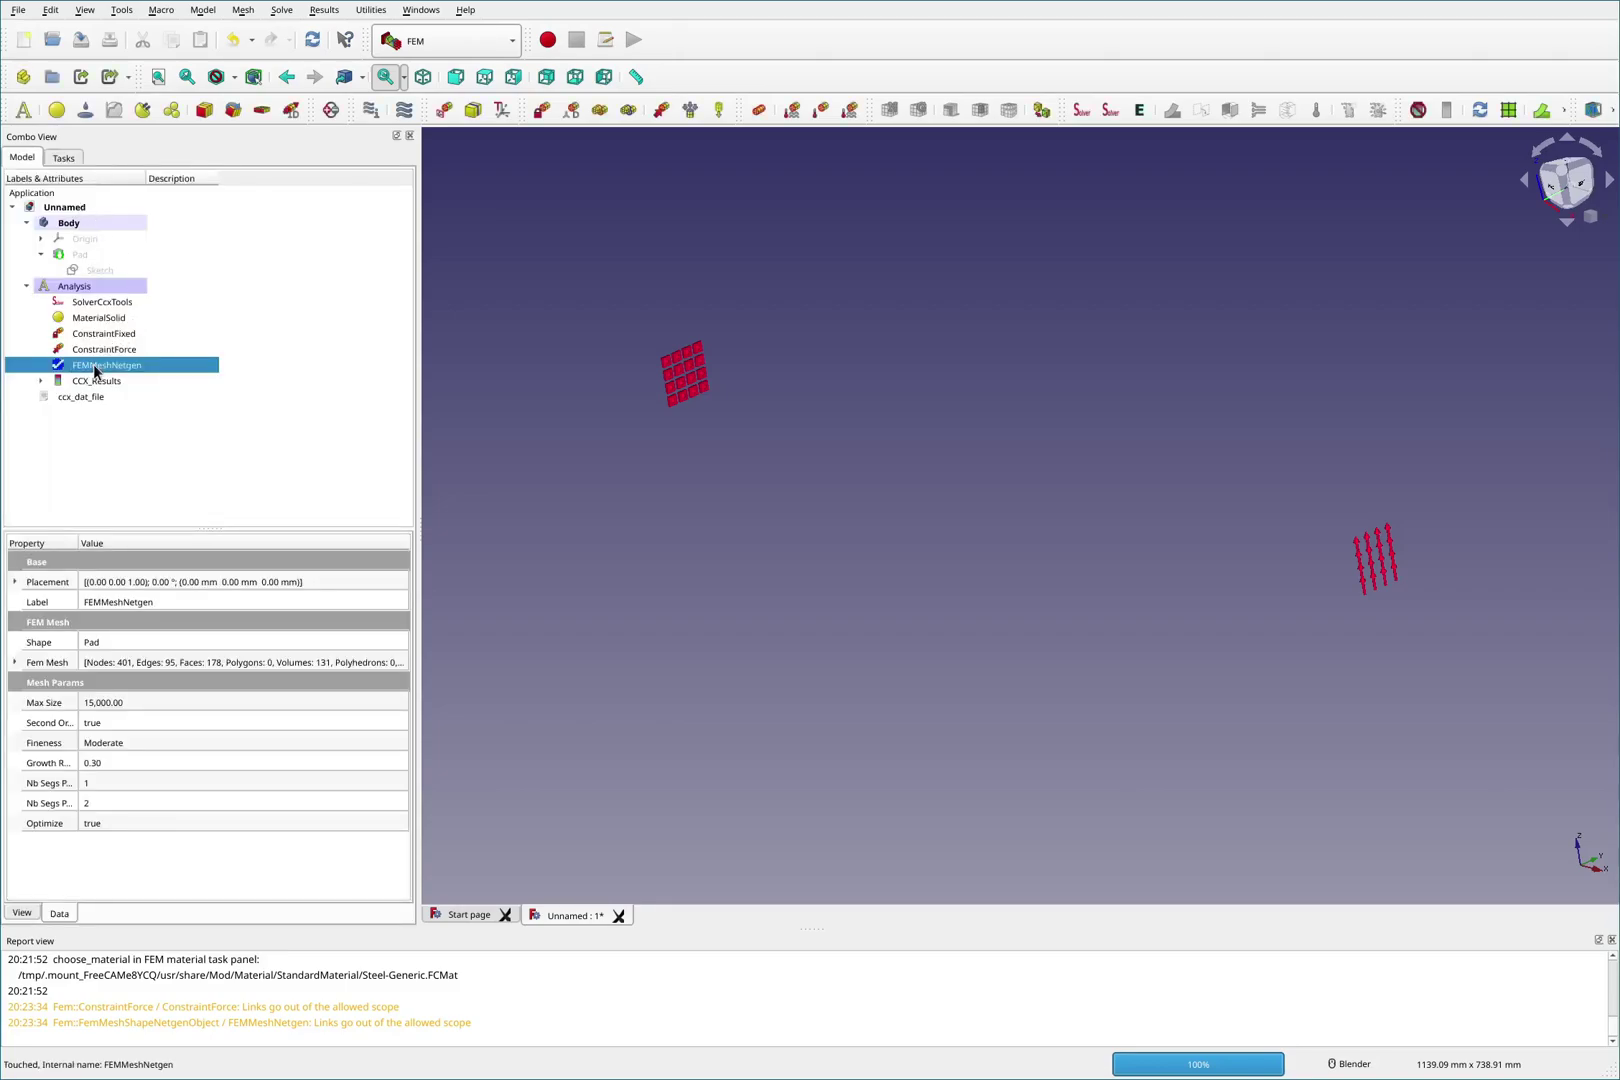
key("space")
Re-solve the coarse-mesh analysis with CalculiX and view the 77.54 mm maximum Z displacement.
left_click(895, 492)
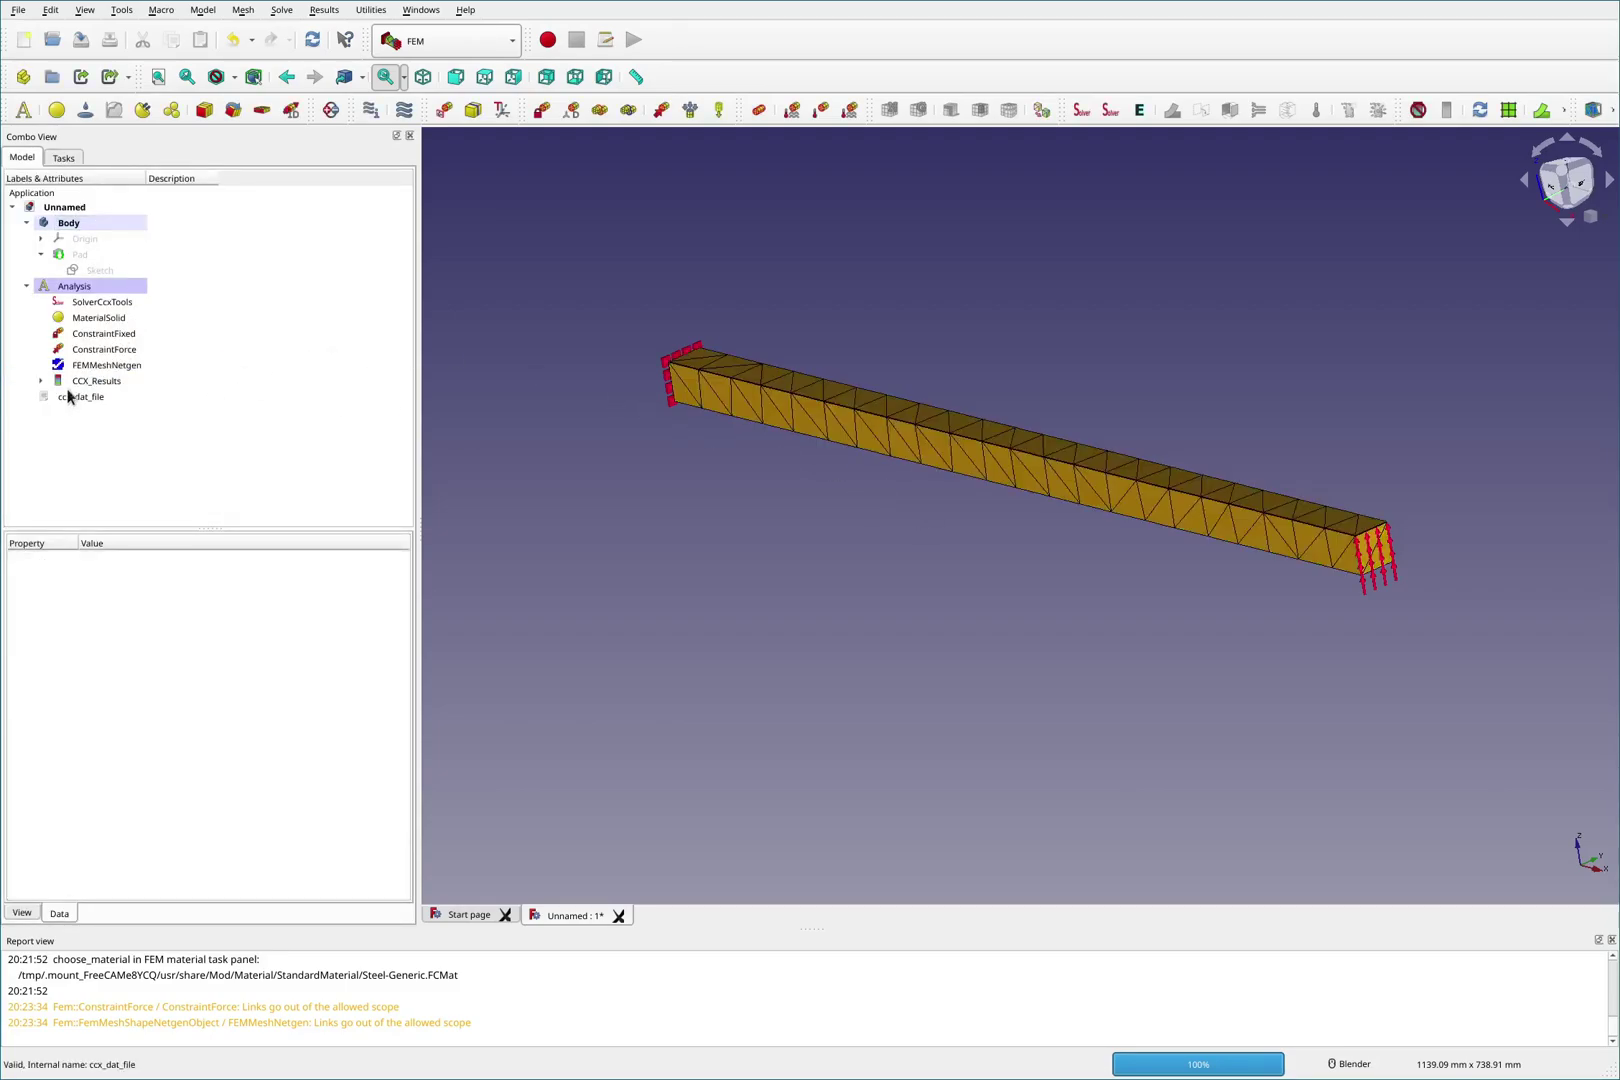
left_click(91, 302)
double_click(91, 302)
left_click(130, 447)
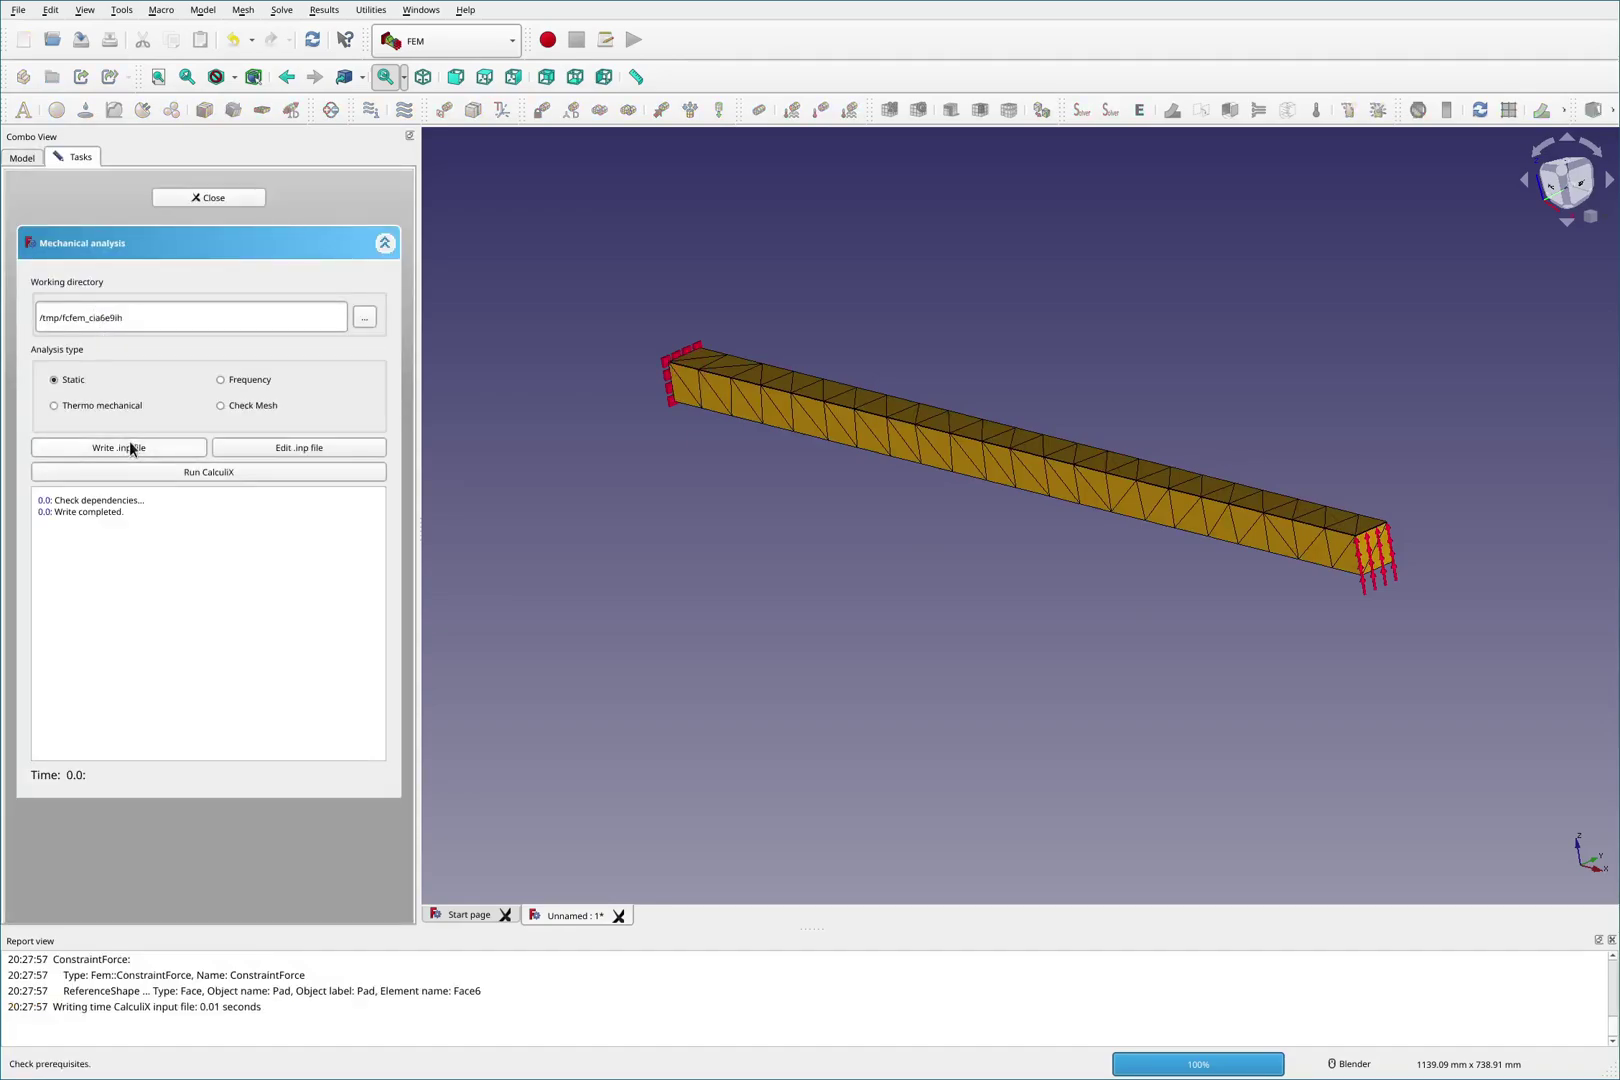
left_click(208, 472)
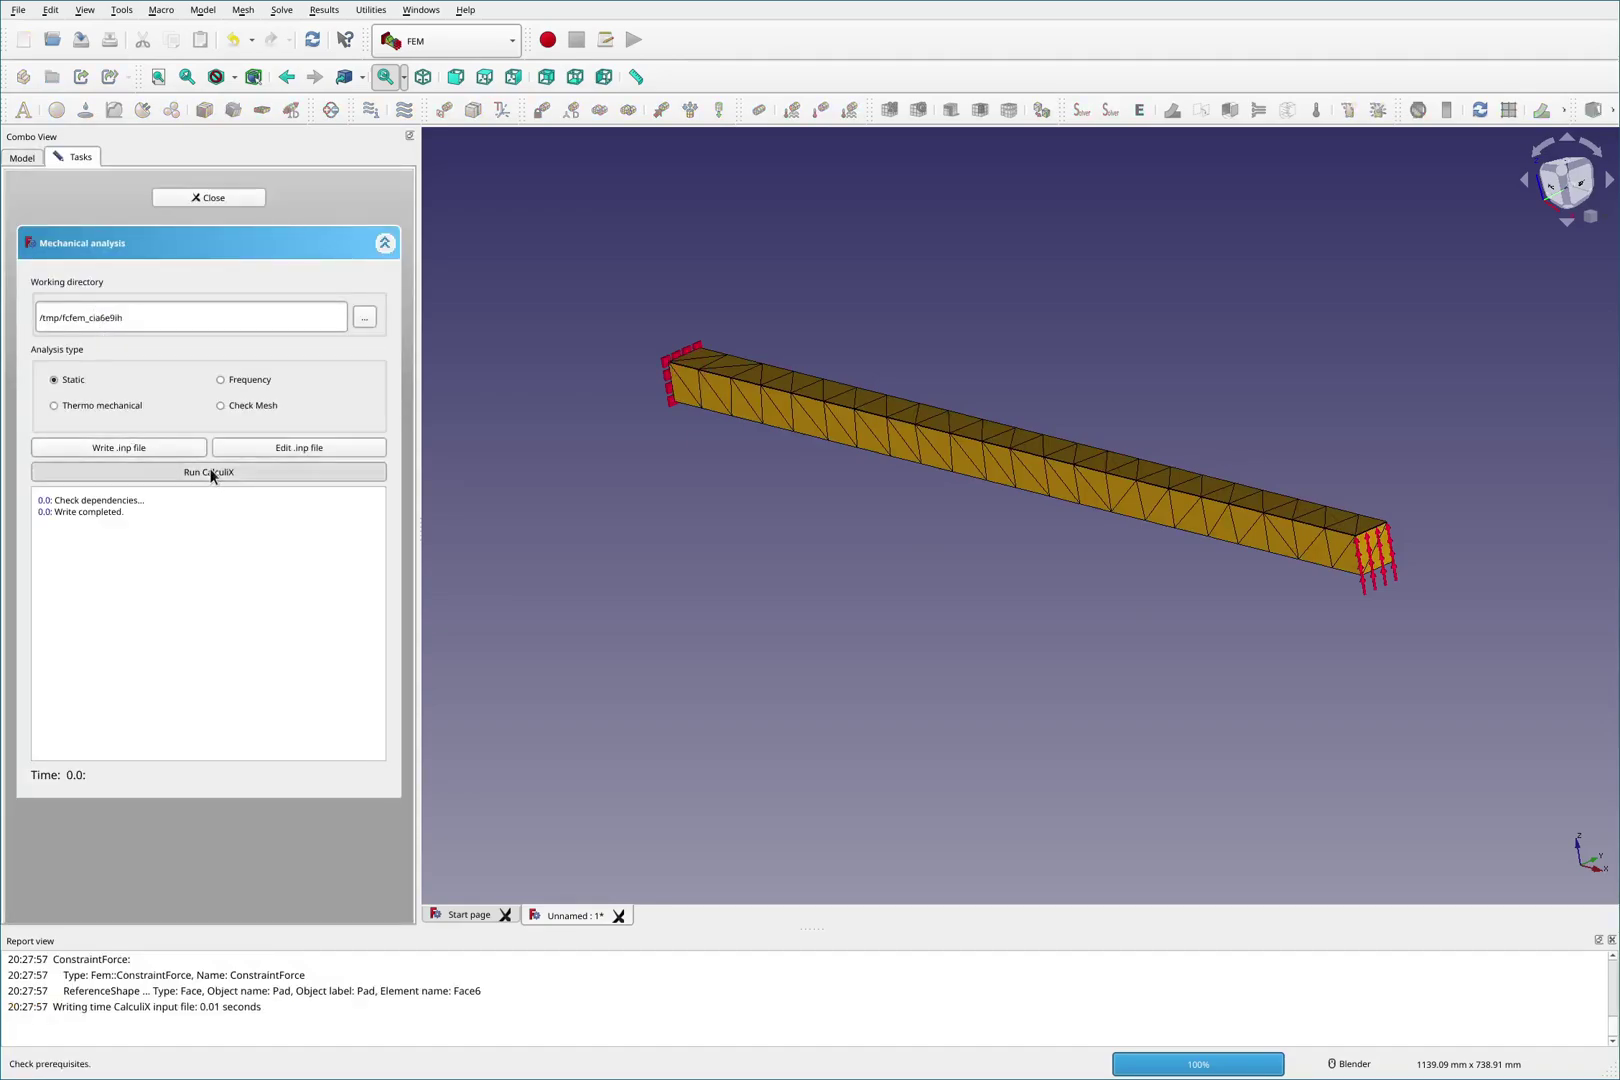
left_click(246, 203)
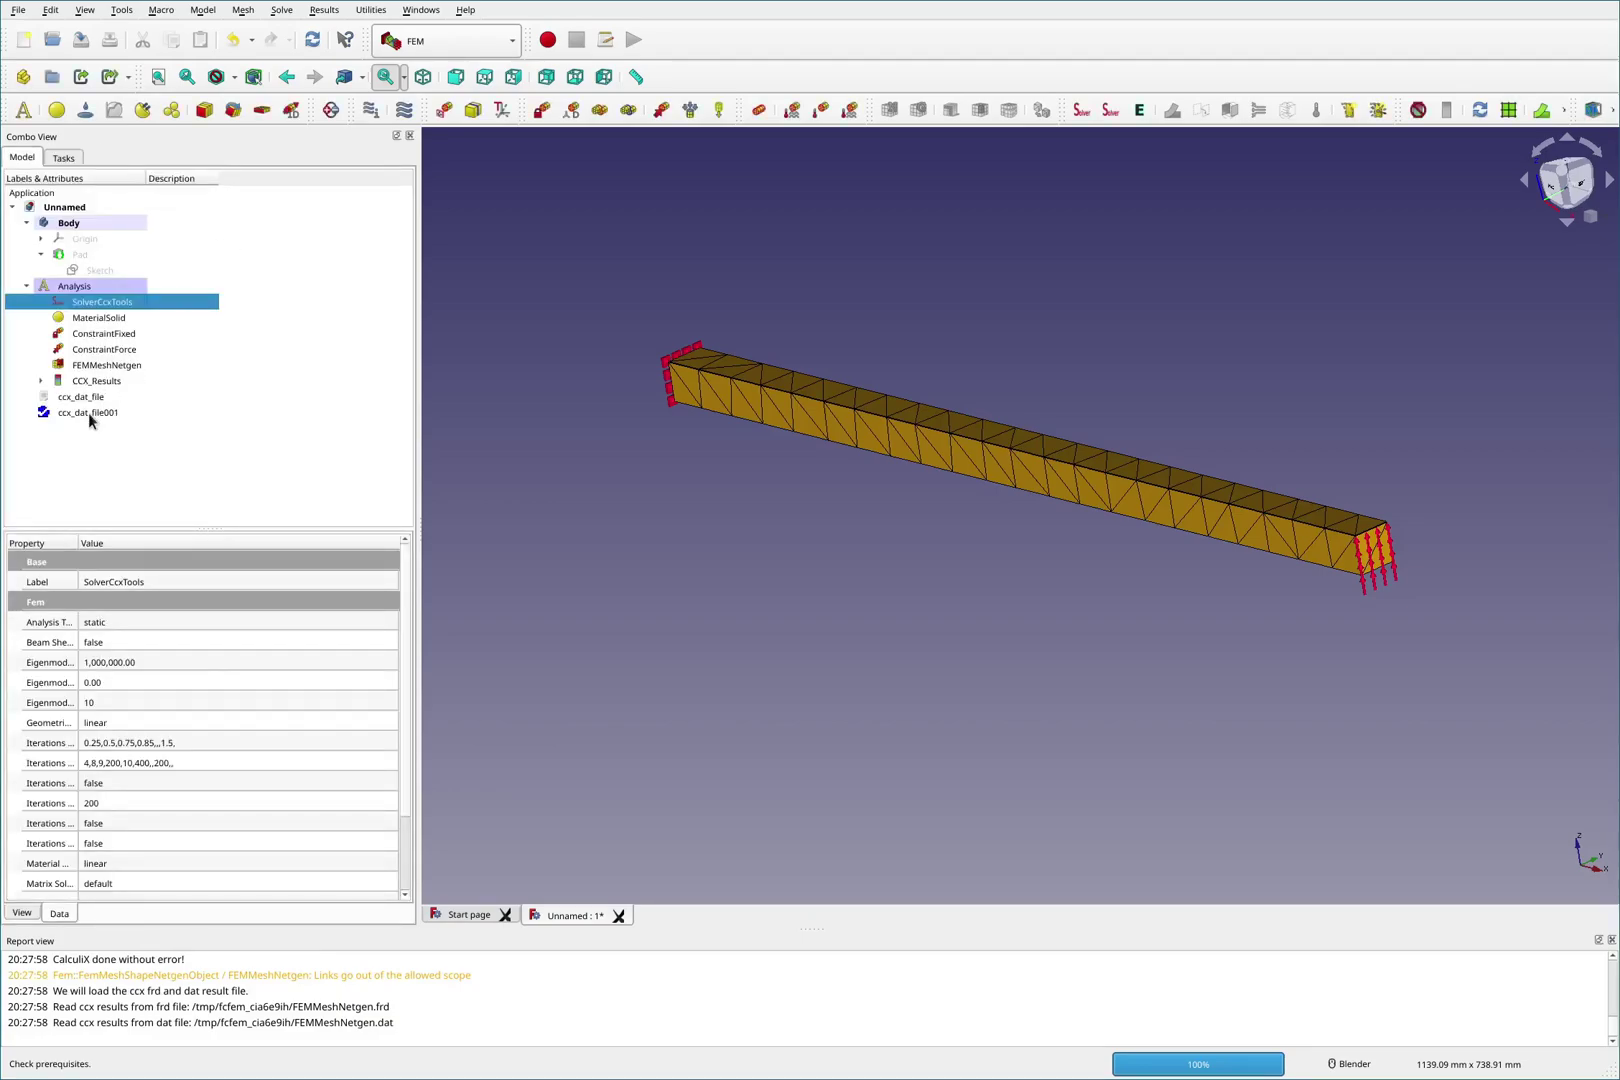
double_click(98, 383)
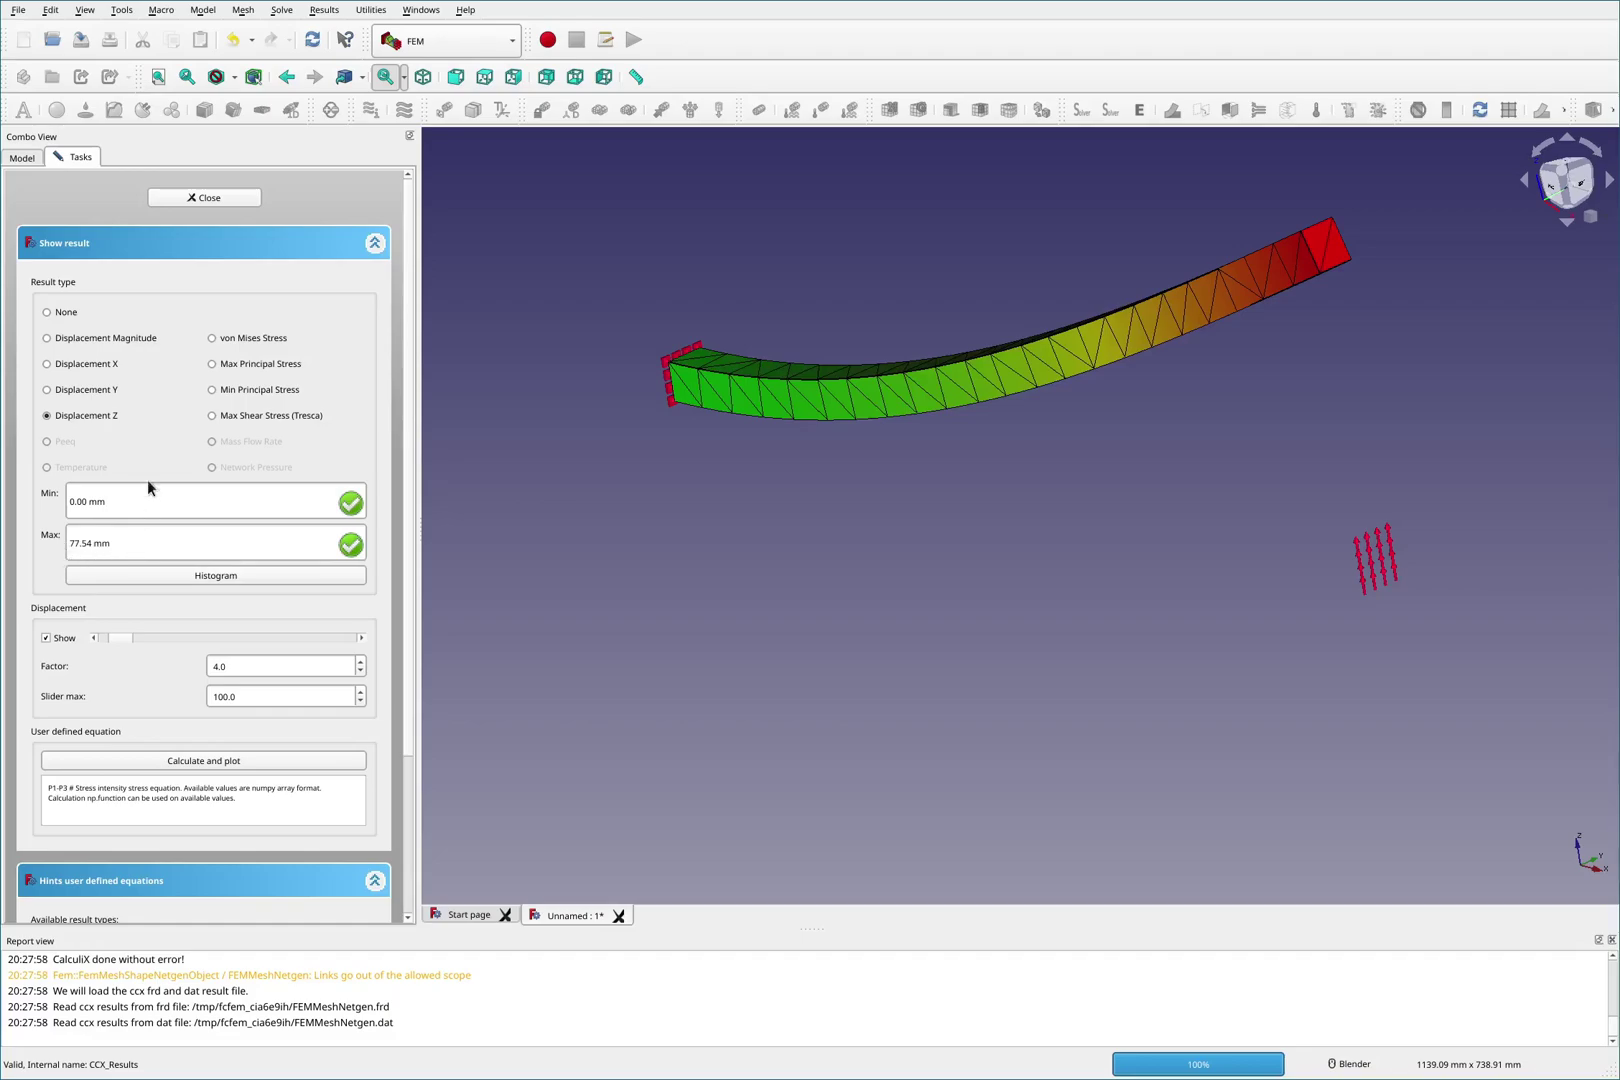
Show the Netgen mesh properties and keep Second Order true at Max Size 15000.
left_click(228, 198)
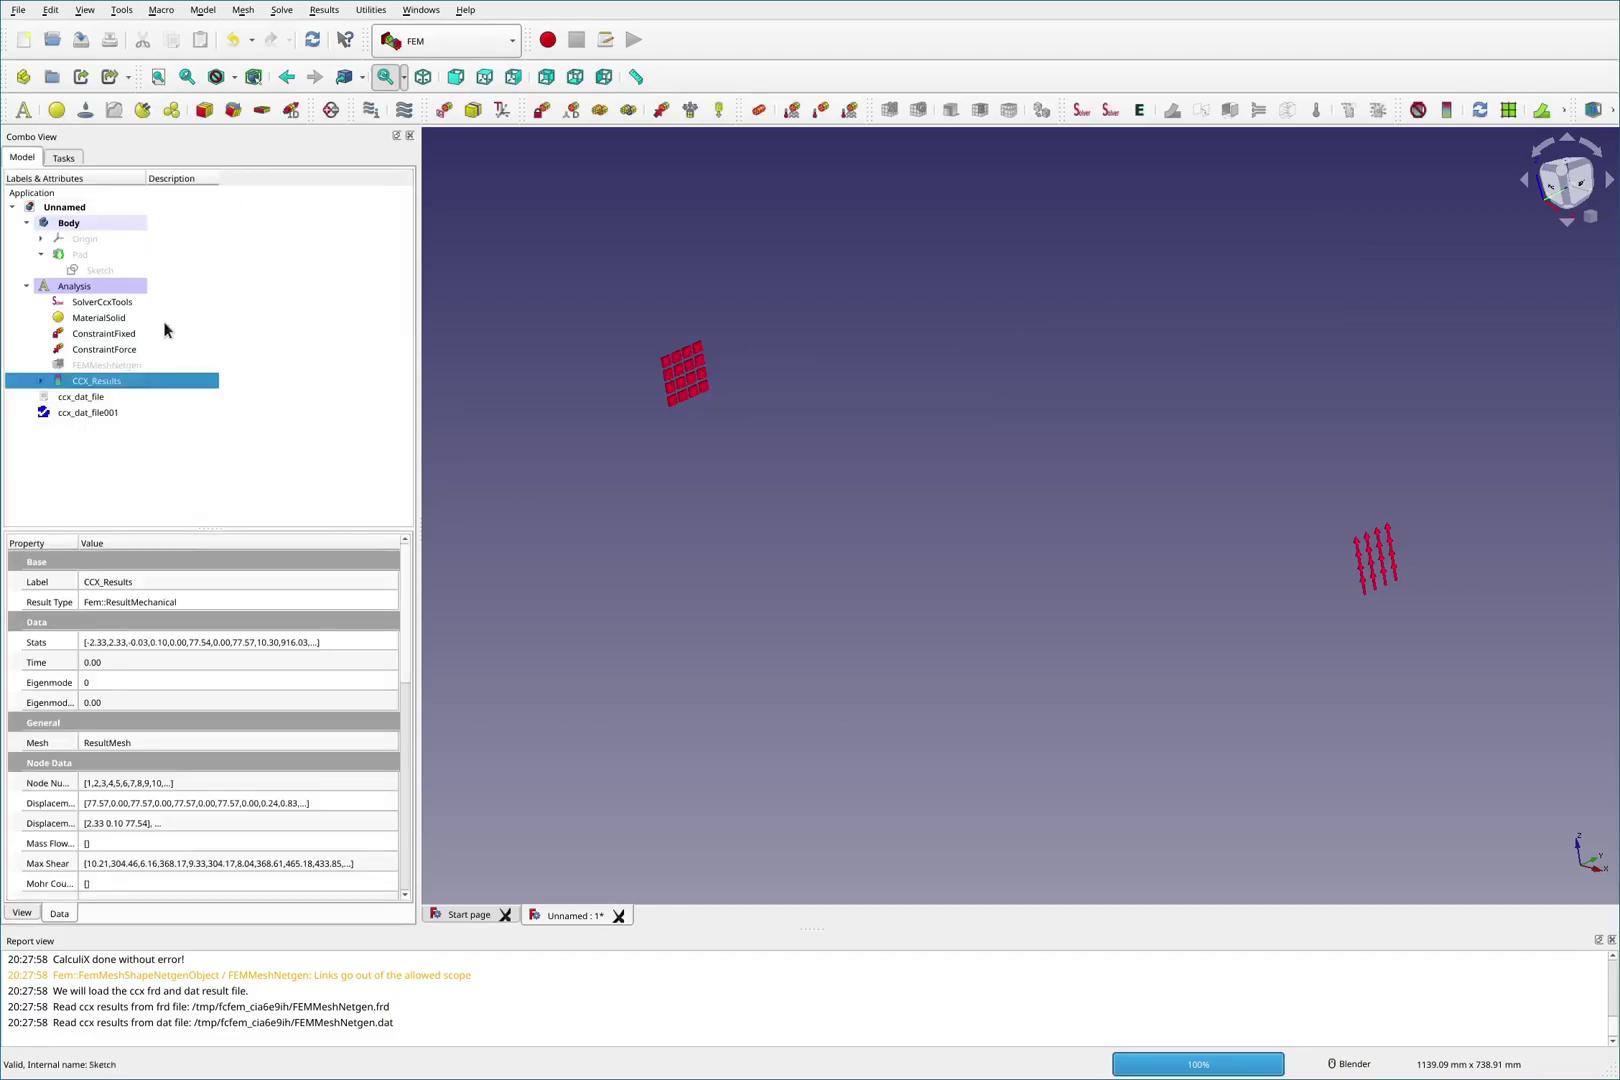
scroll(217, 768, "down", 3)
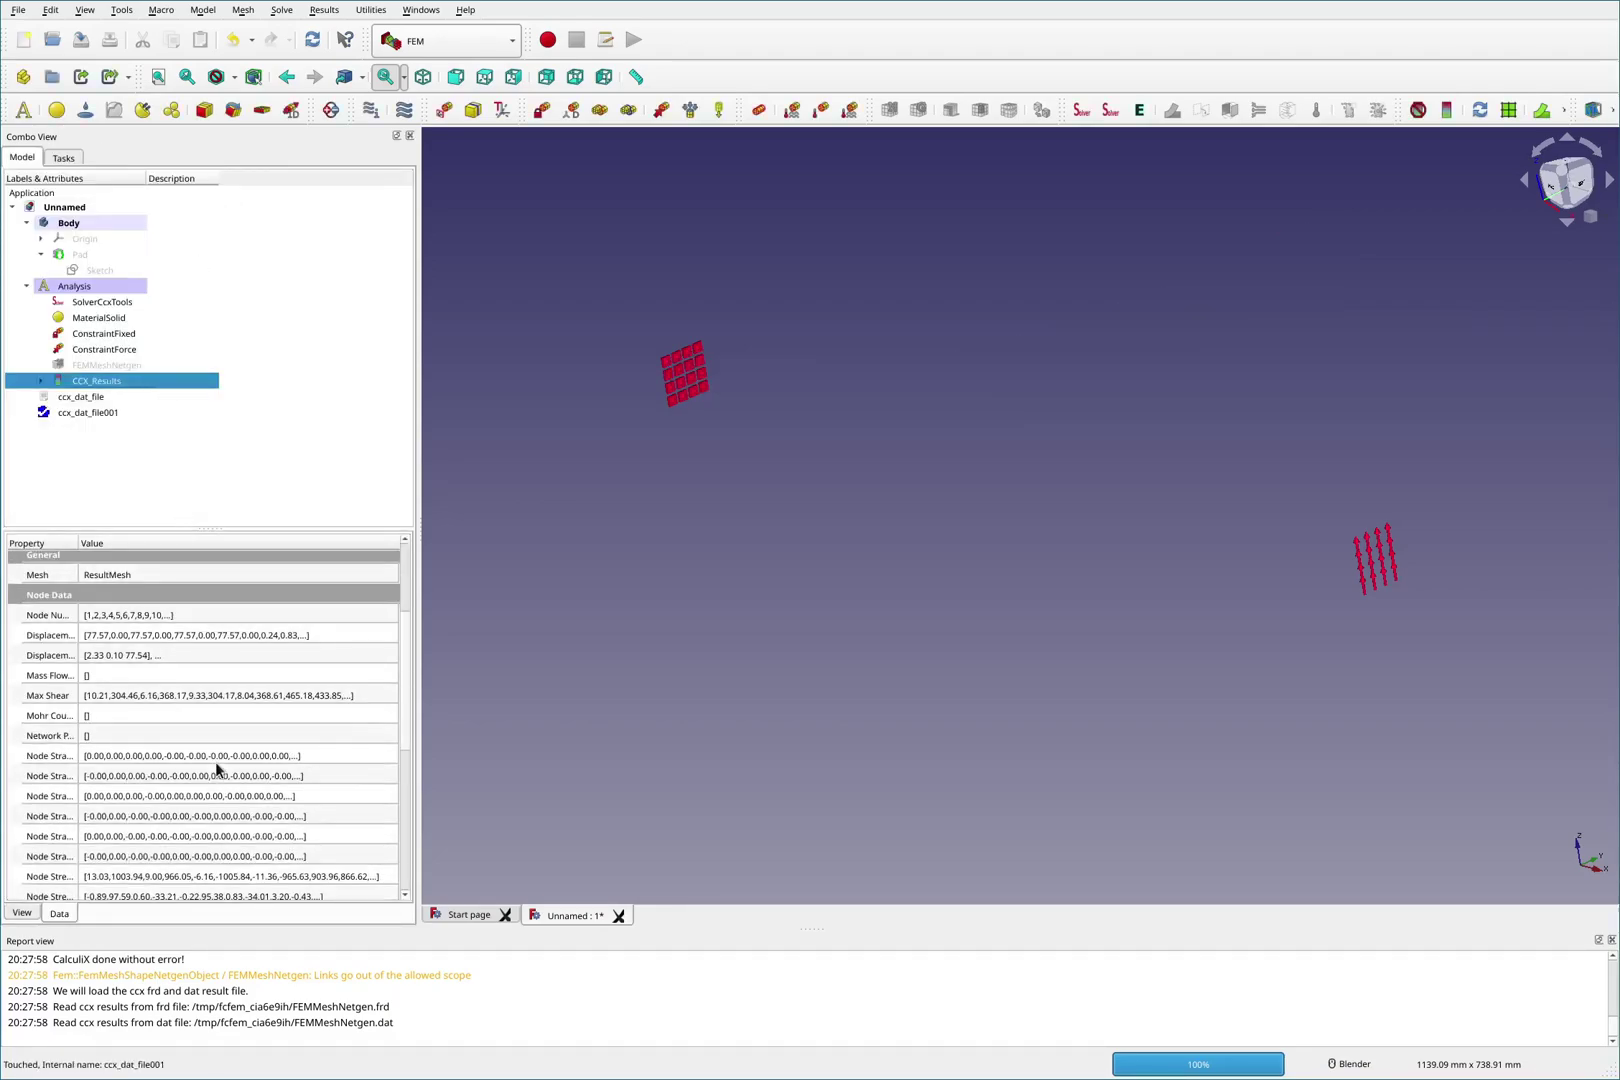
scroll(214, 764, "up", 3)
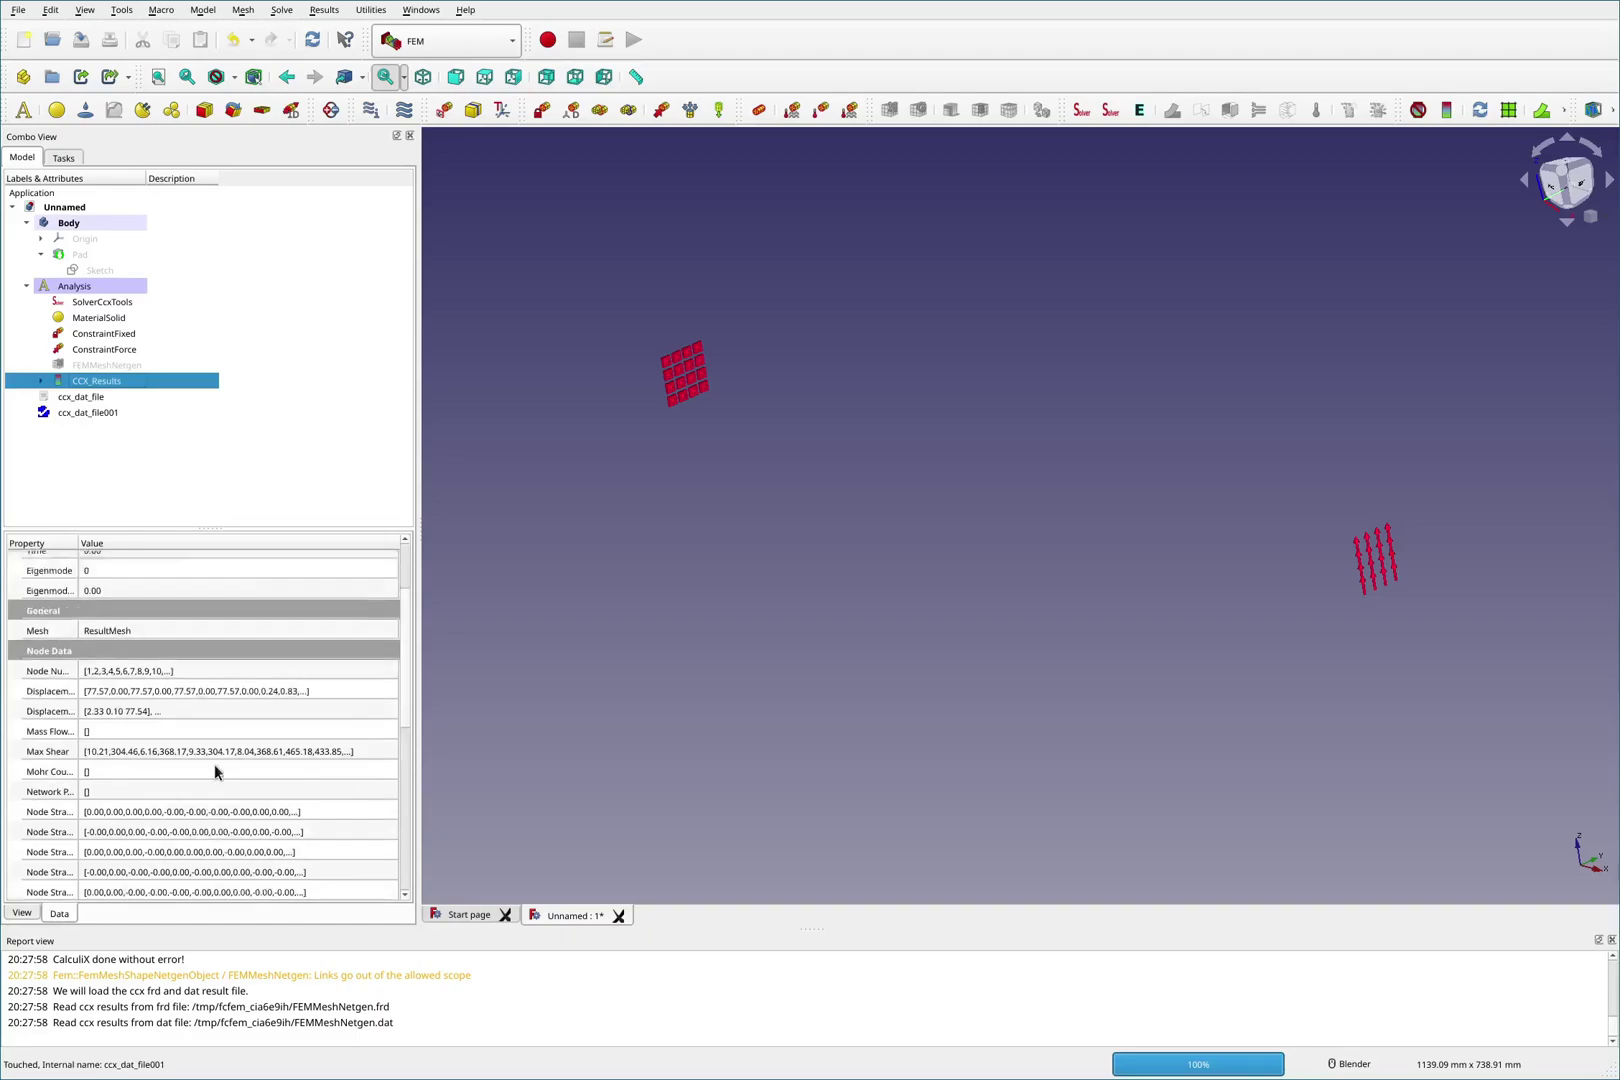
left_click(119, 365)
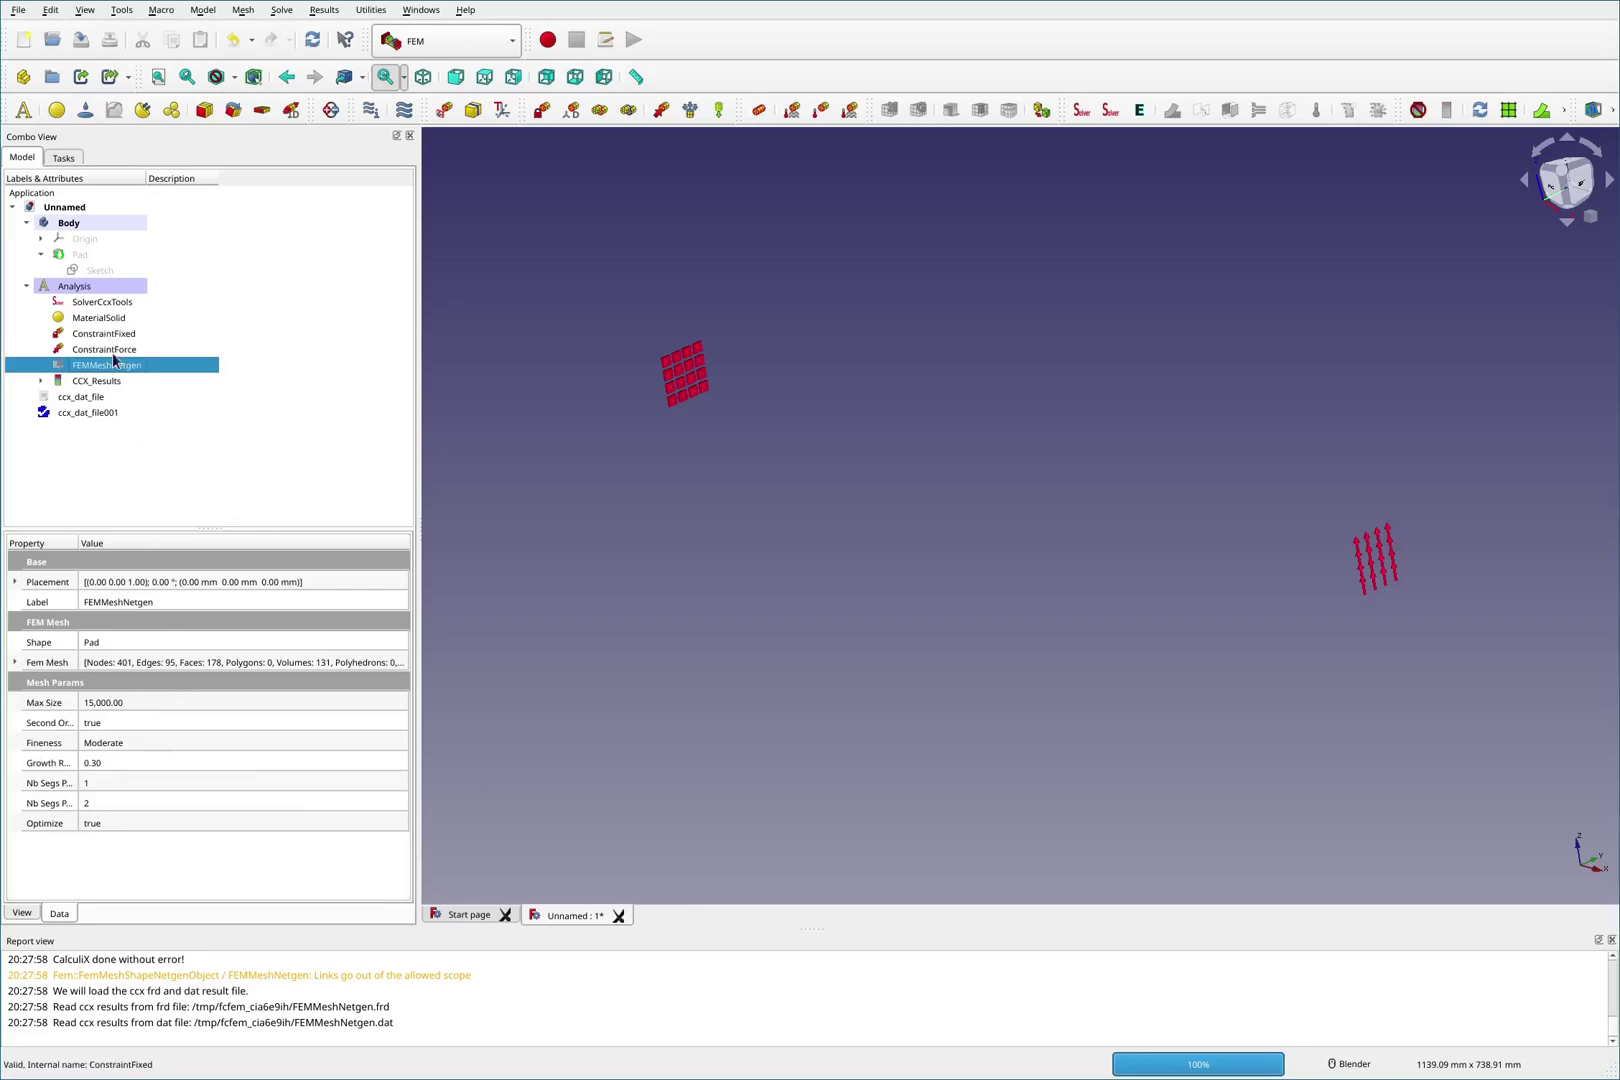
left_click(119, 723)
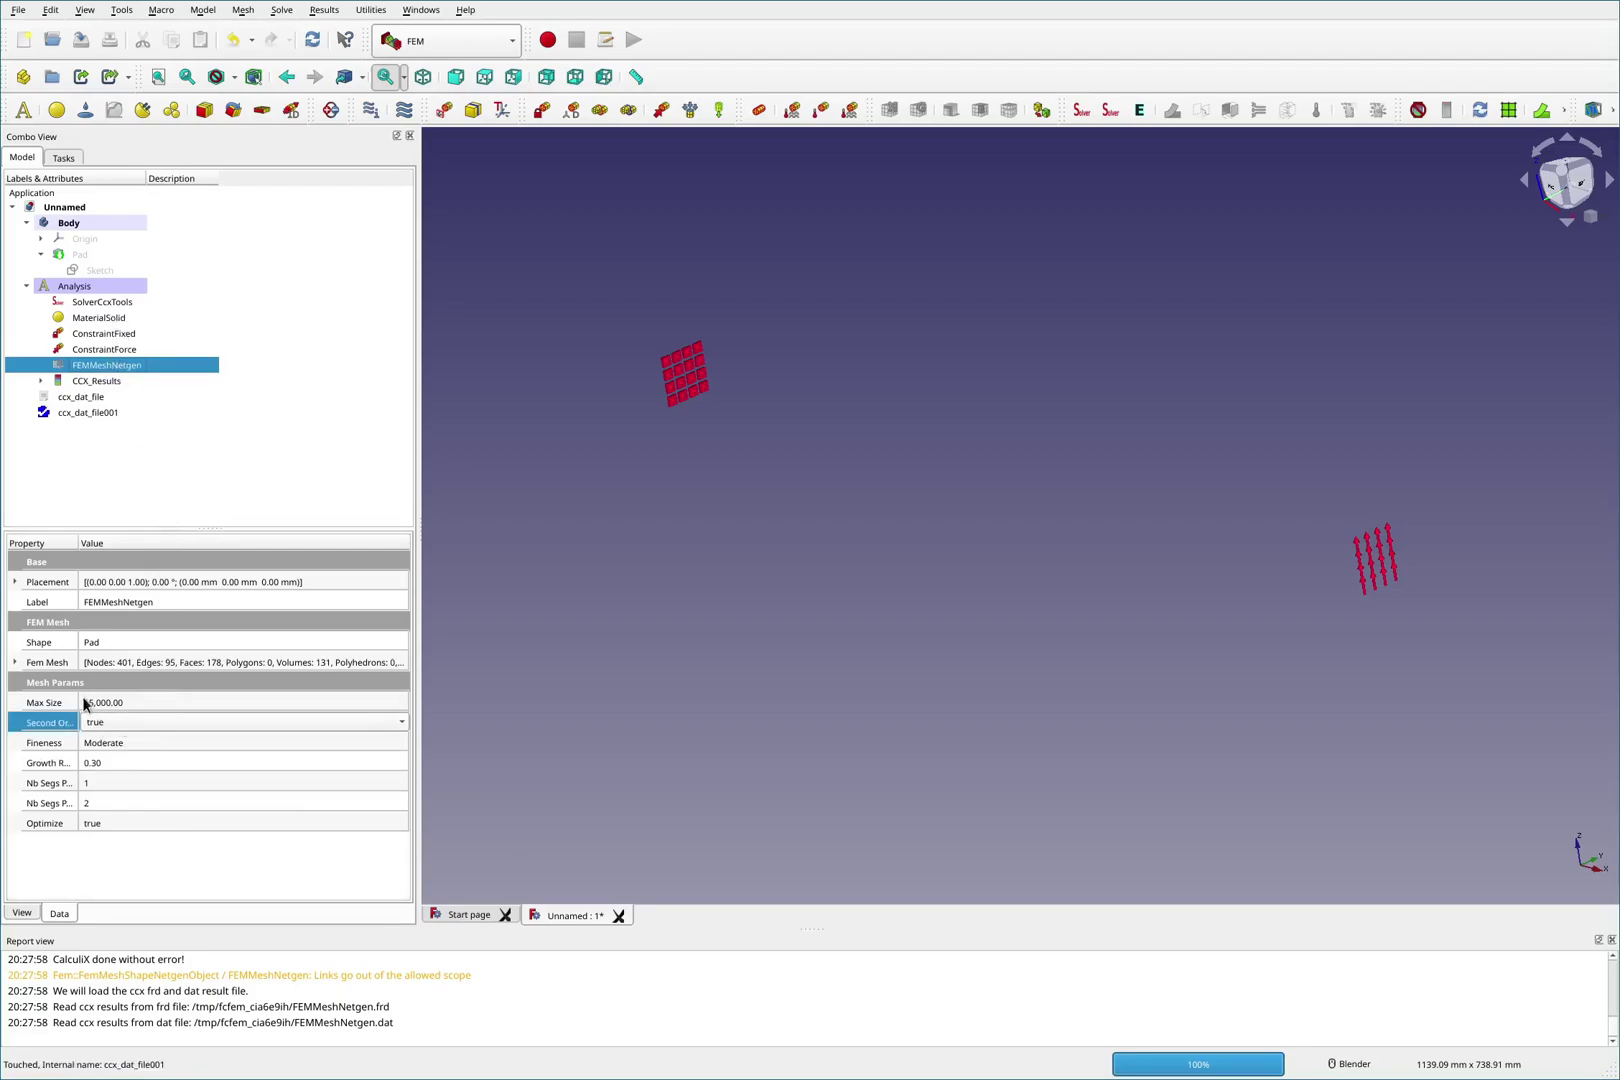
left_click(114, 721)
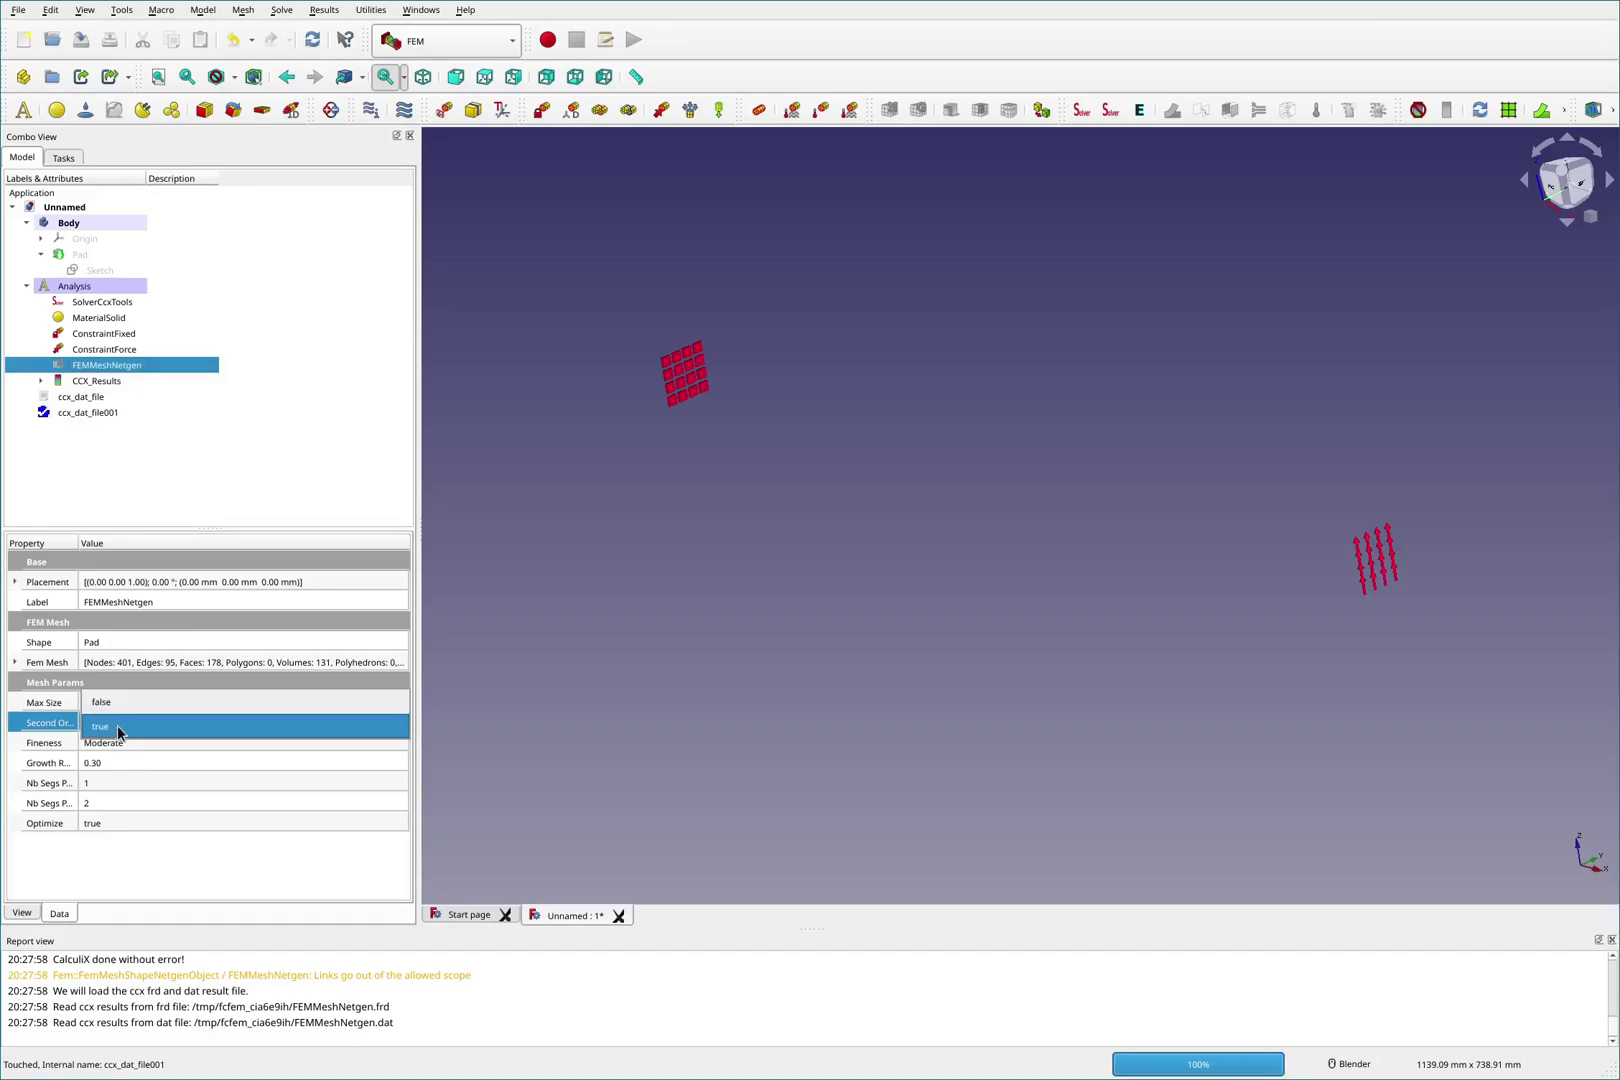
left_click(126, 727)
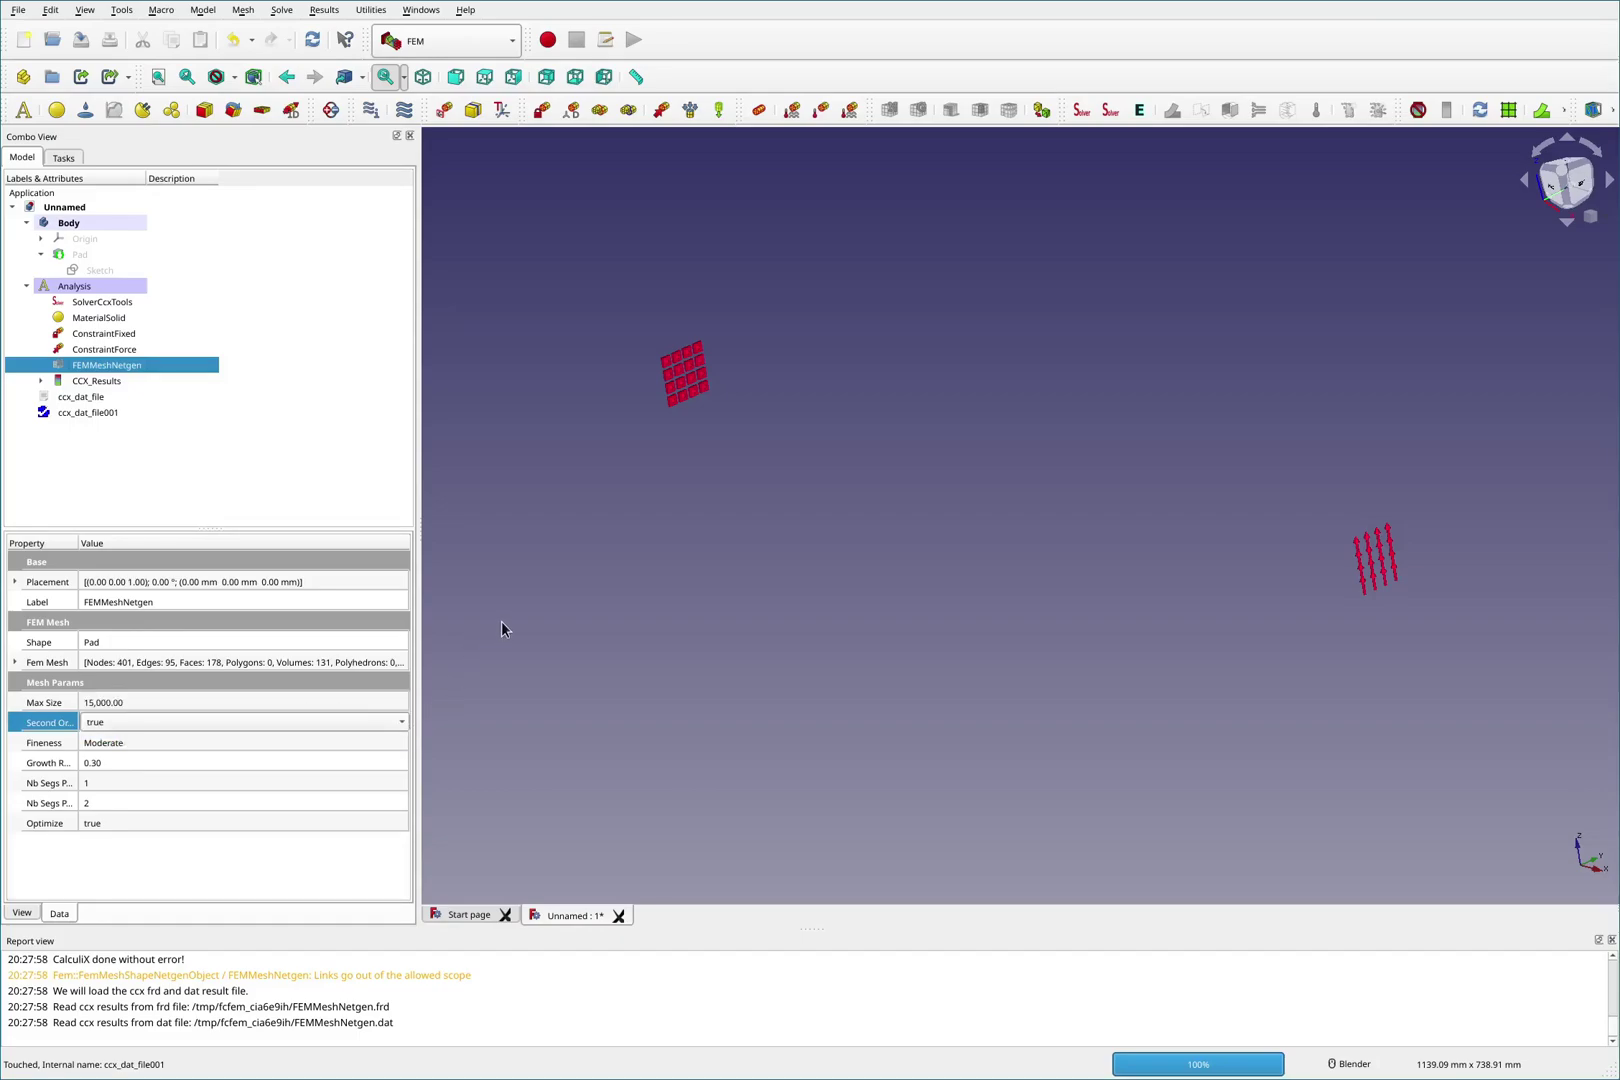
Sketch two triangle mesh elements with marked nodes and arrows over the 3D view.
mouse_move(641, 567)
left_mouse_down()
mouse_move(815, 413)
mouse_move(868, 437)
mouse_move(978, 610)
left_mouse_up()
left_click_drag(615, 576, 975, 607)
left_click_drag(838, 379, 837, 384)
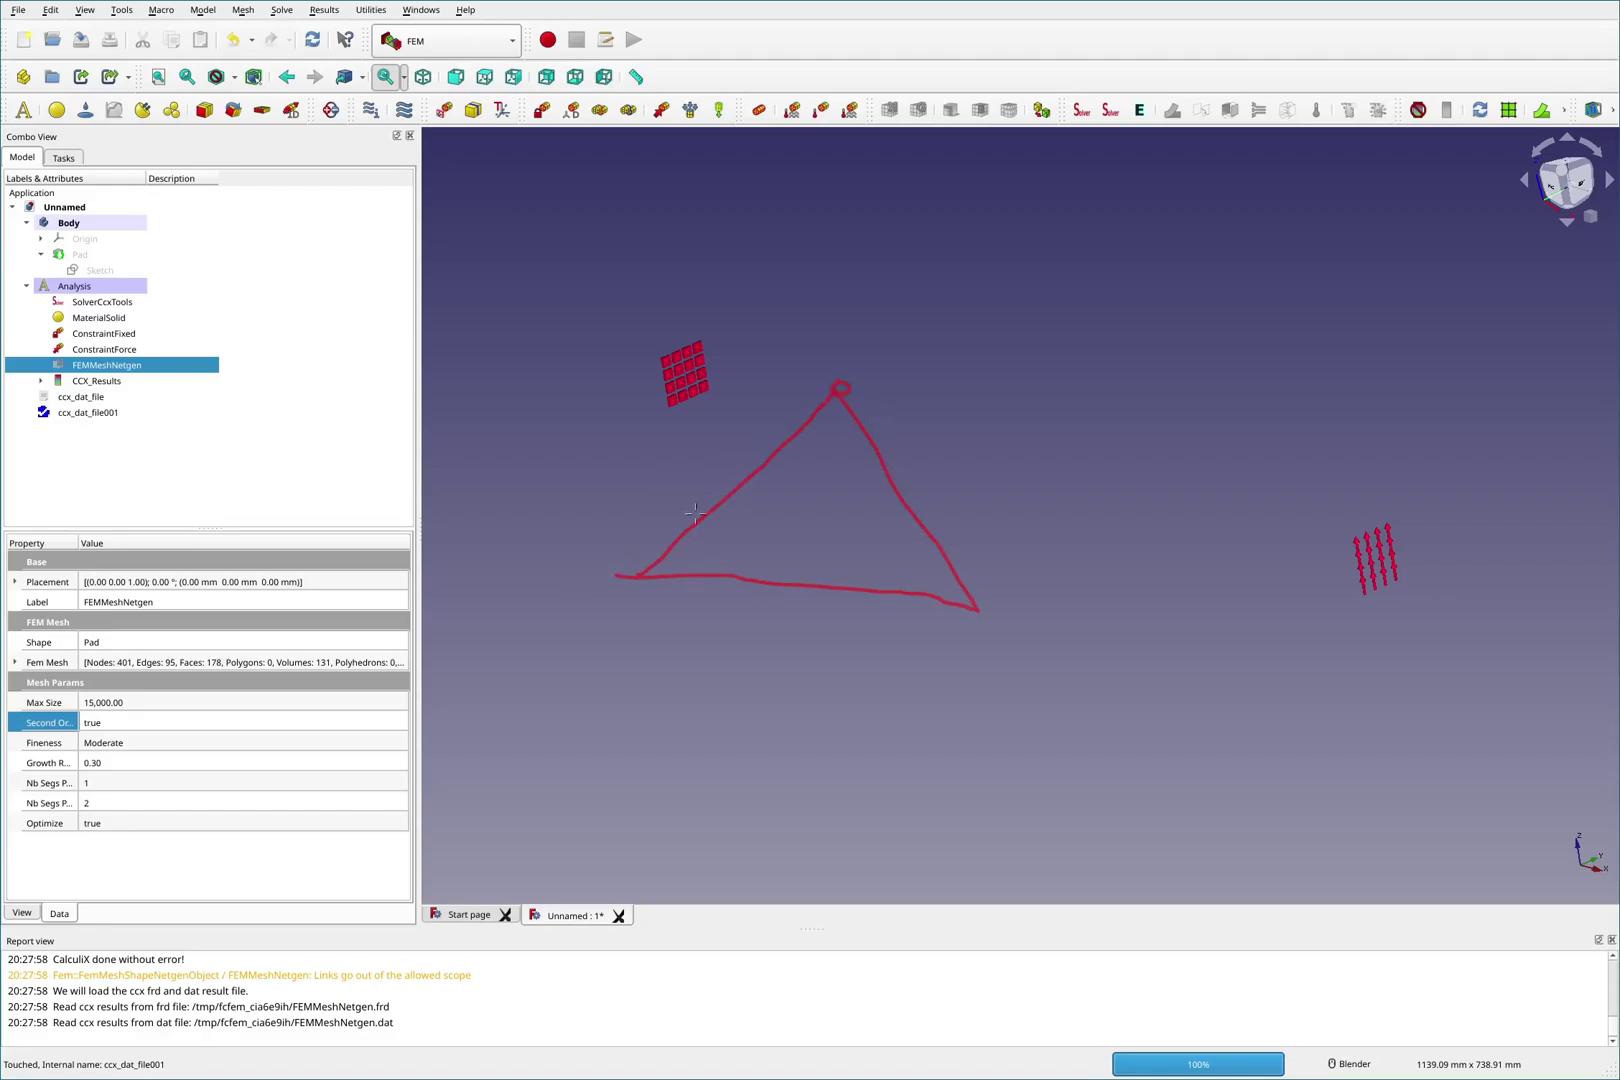
left_click_drag(641, 567, 634, 575)
left_click_drag(982, 619, 977, 606)
left_click_drag(917, 450, 985, 530)
left_click_drag(879, 406, 913, 408)
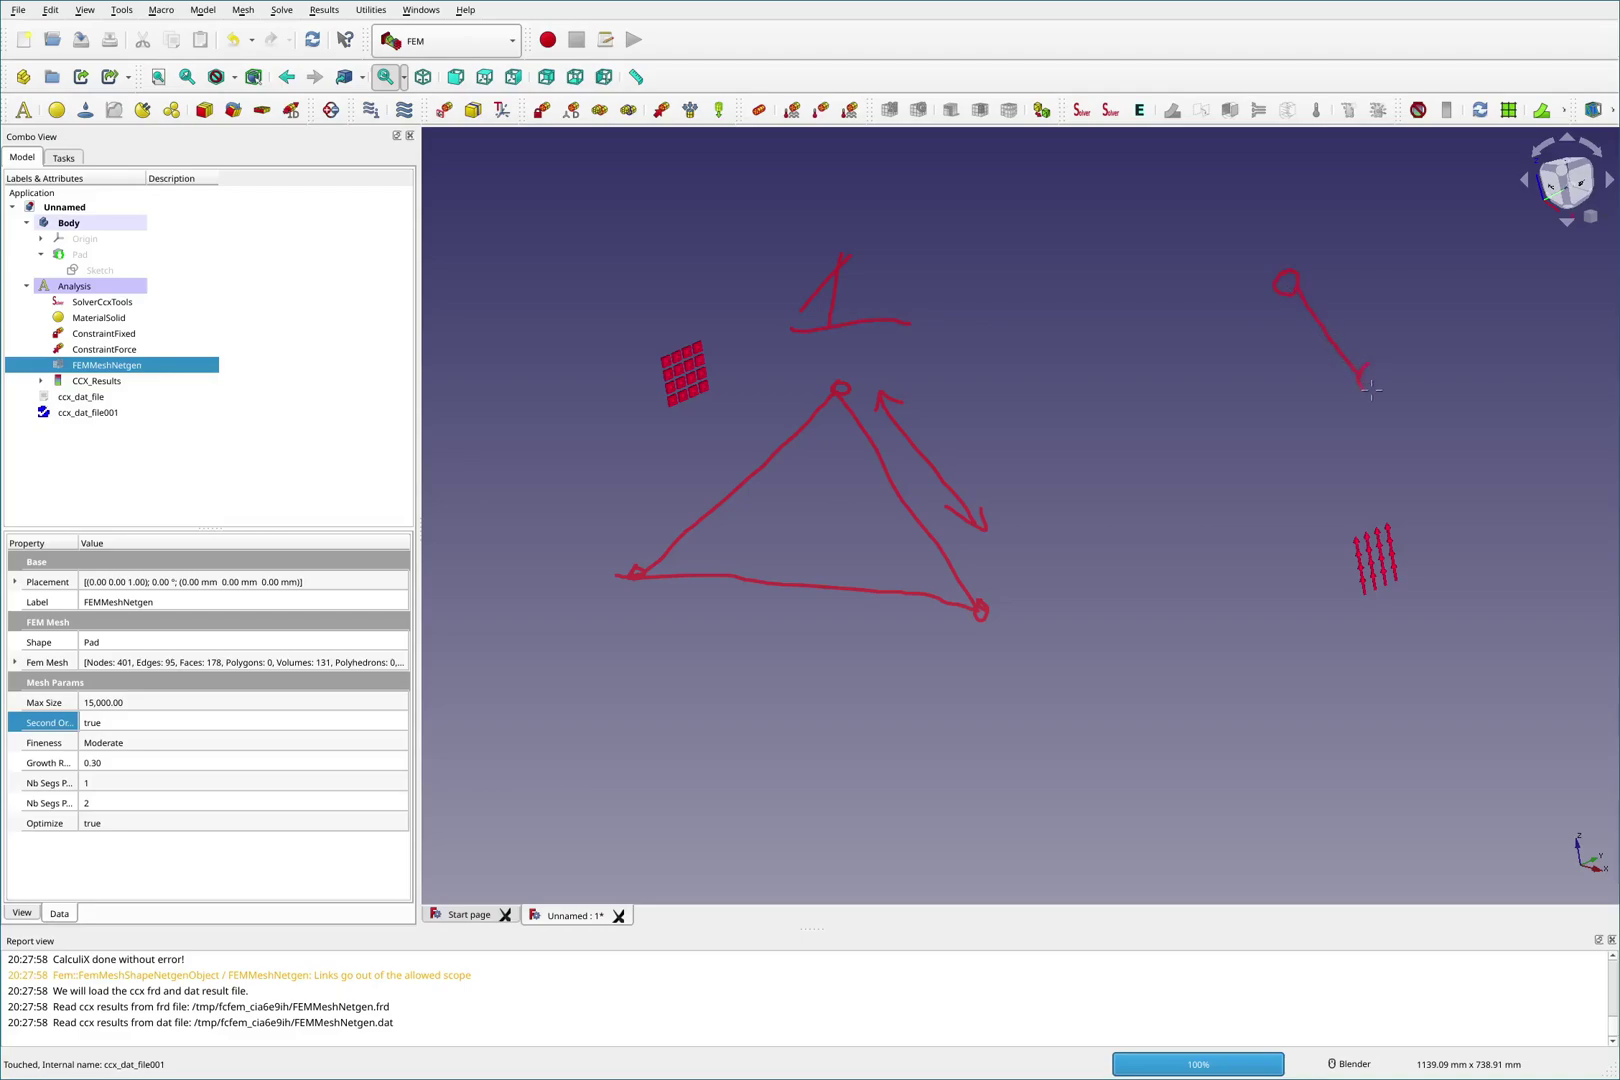
mouse_move(1373, 388)
left_mouse_down()
mouse_move(1430, 468)
mouse_move(1326, 458)
mouse_move(1312, 440)
mouse_move(1200, 443)
mouse_move(1243, 338)
left_mouse_up()
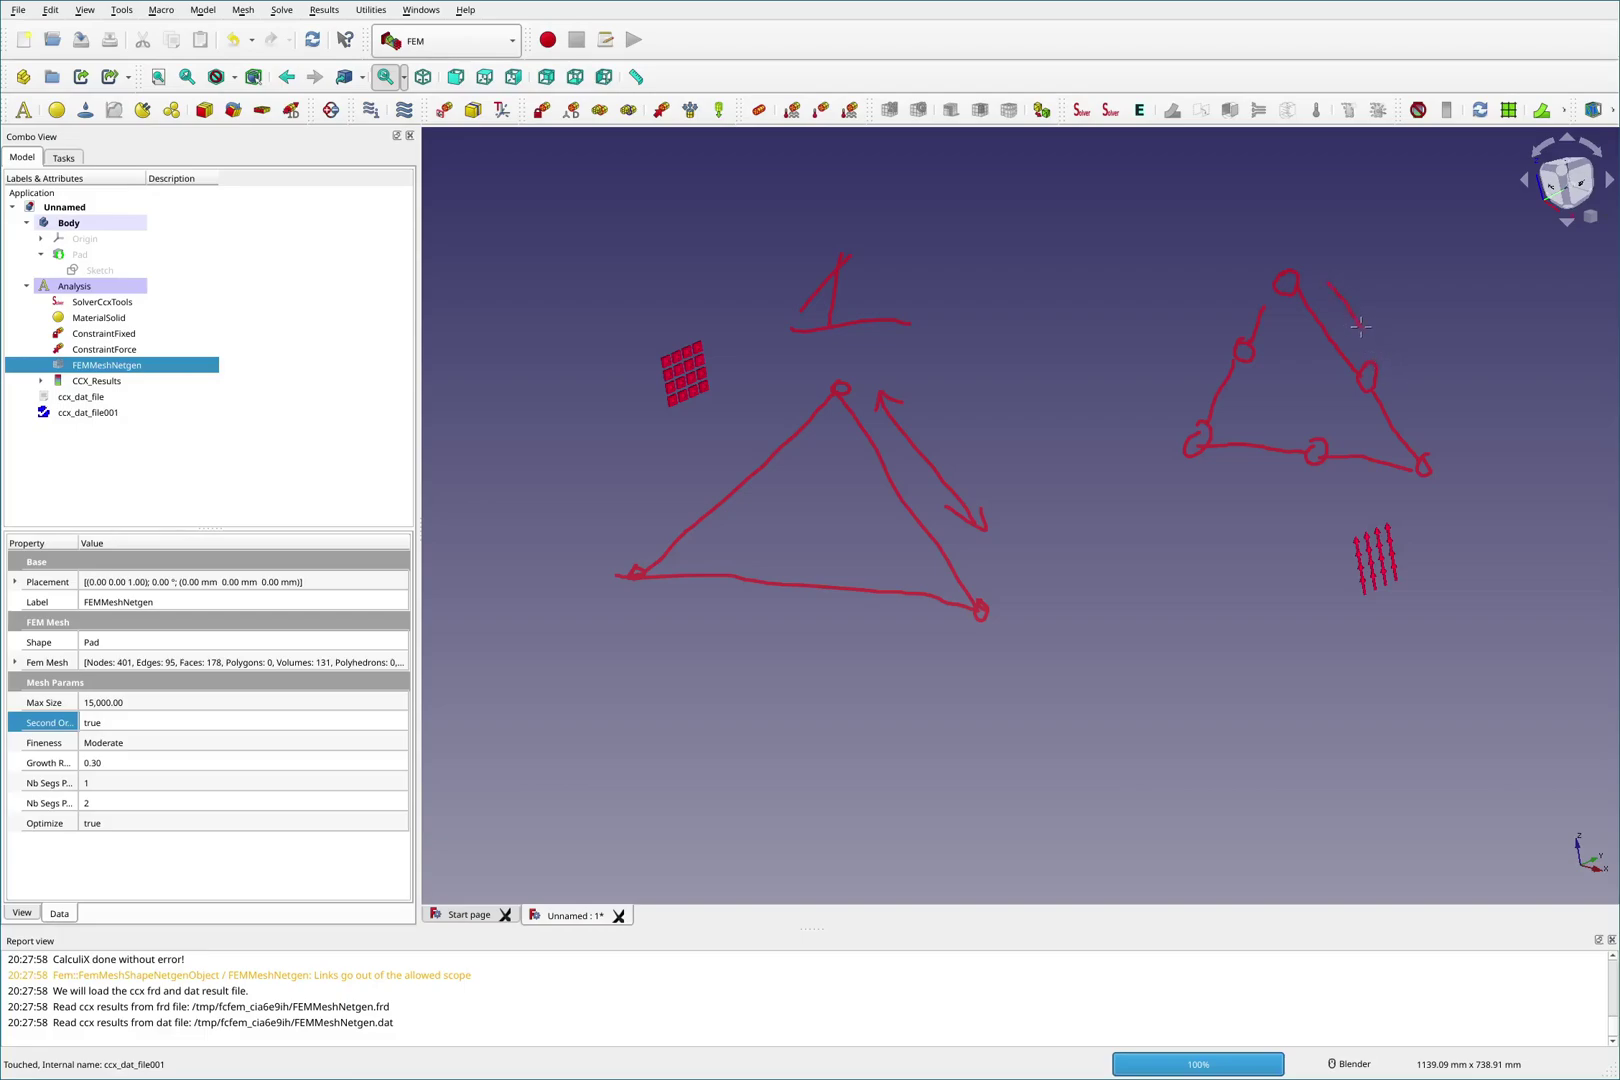
left_click_drag(1389, 353, 1438, 293)
Set the mesh's Second Order to false and open its tetrahedral parameters (91 nodes, 131 tetrahedra).
left_click(222, 723)
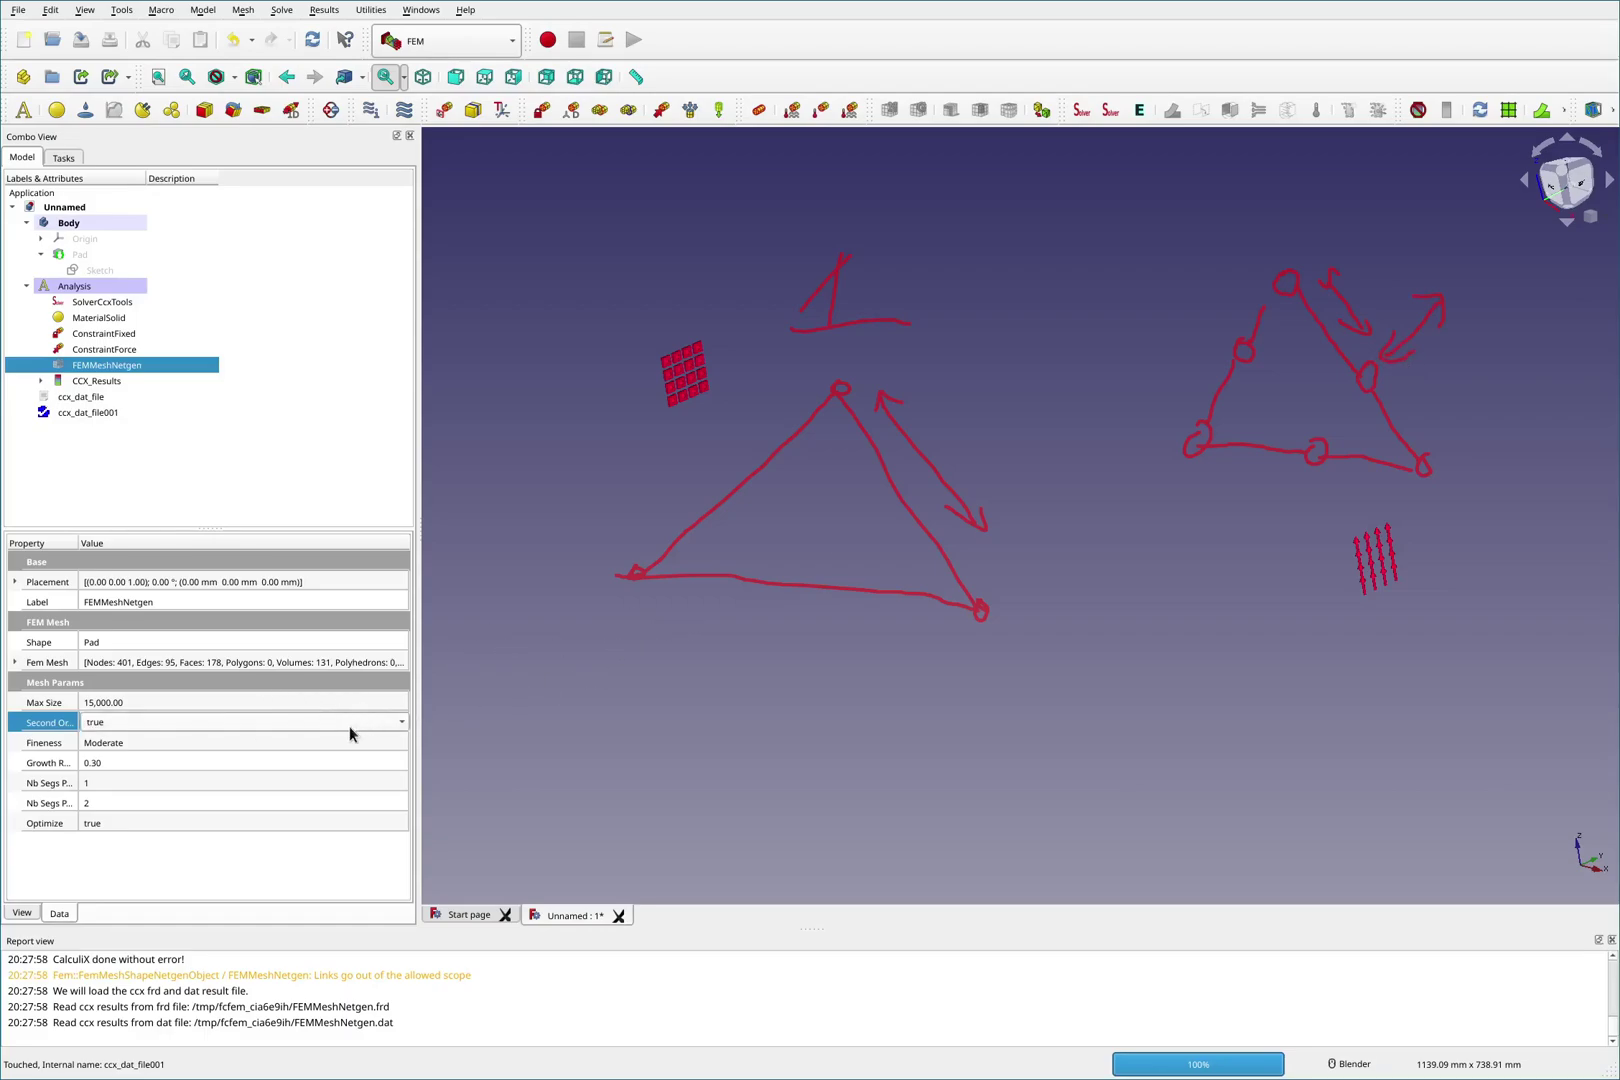
left_click(349, 727)
left_click(319, 702)
double_click(125, 366)
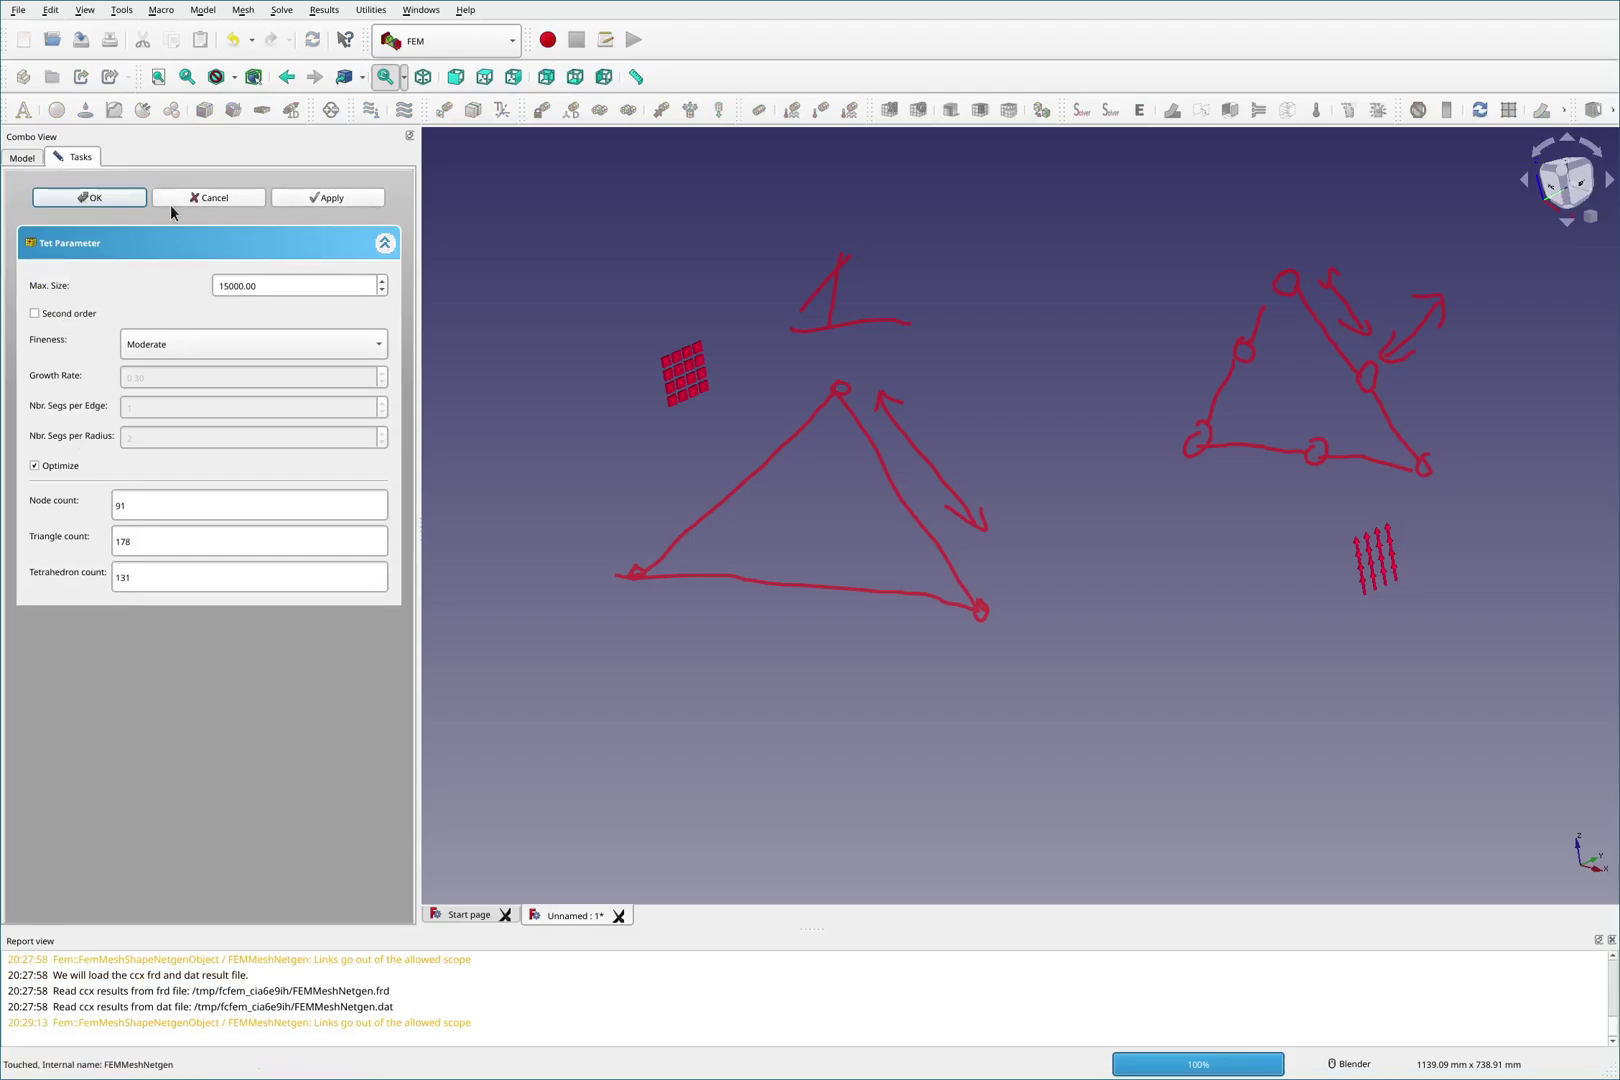
Re-run CalculiX on the first-order coarse mesh and display Z displacement peaking at 19.77 mm.
left_click(128, 197)
left_click(91, 367)
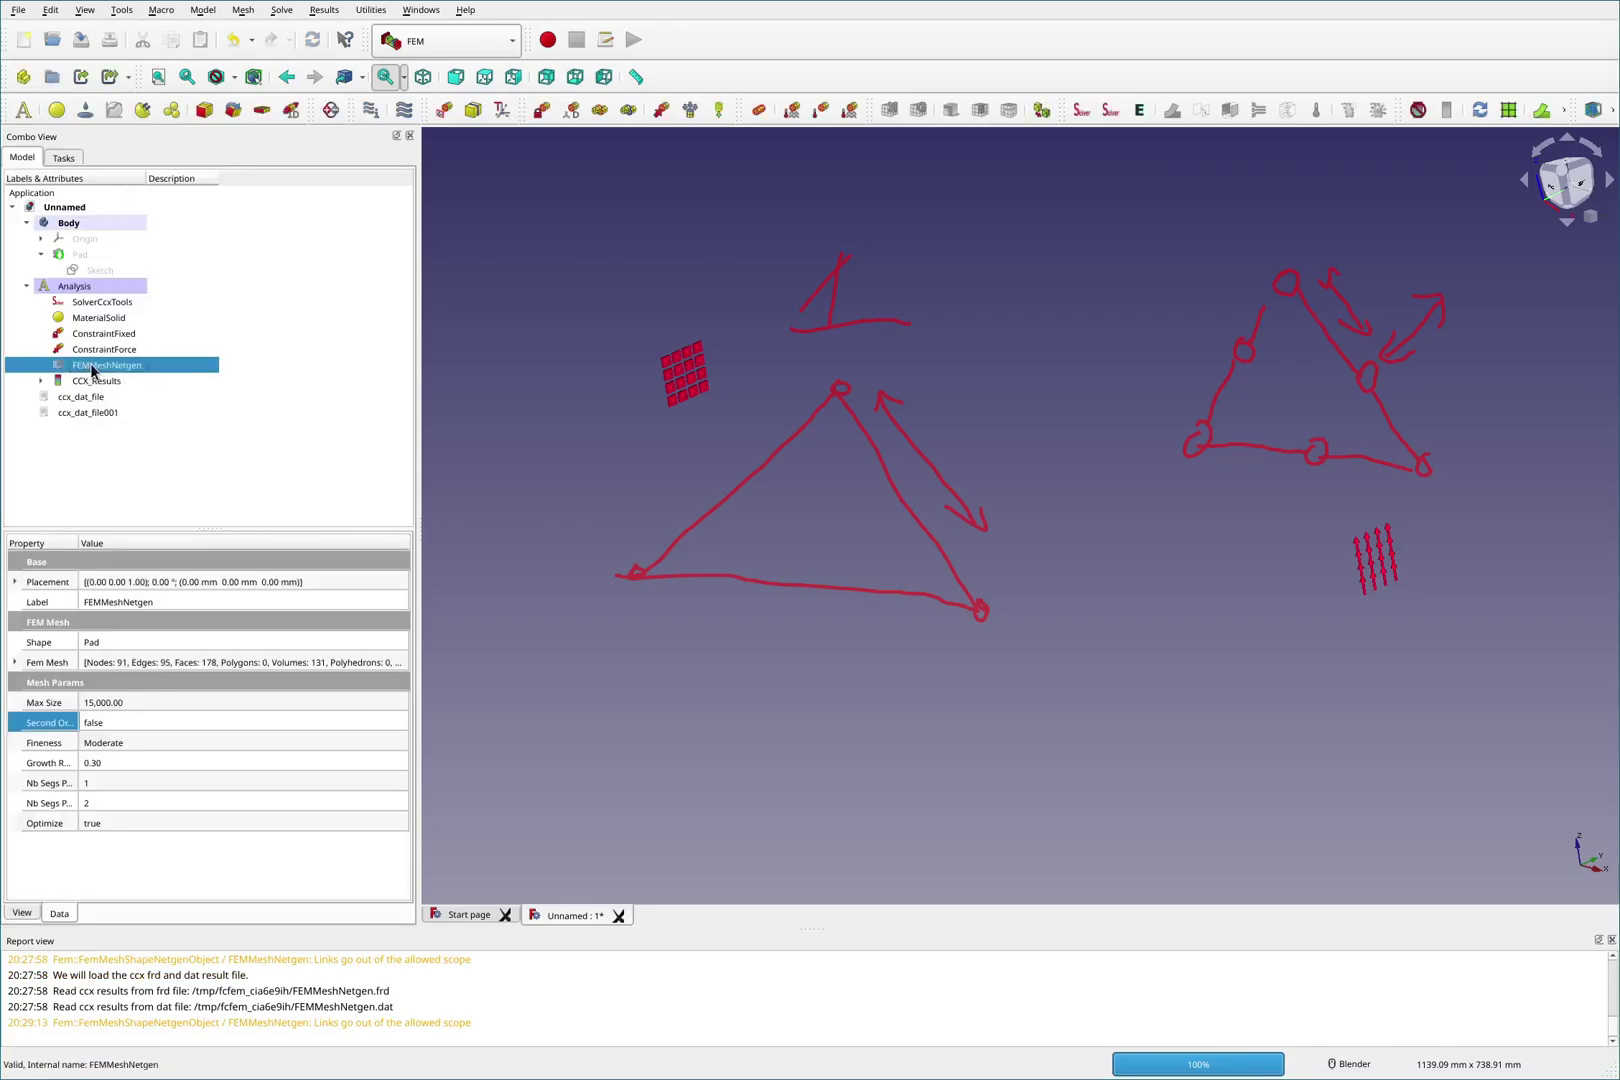
key("space")
left_click(98, 303)
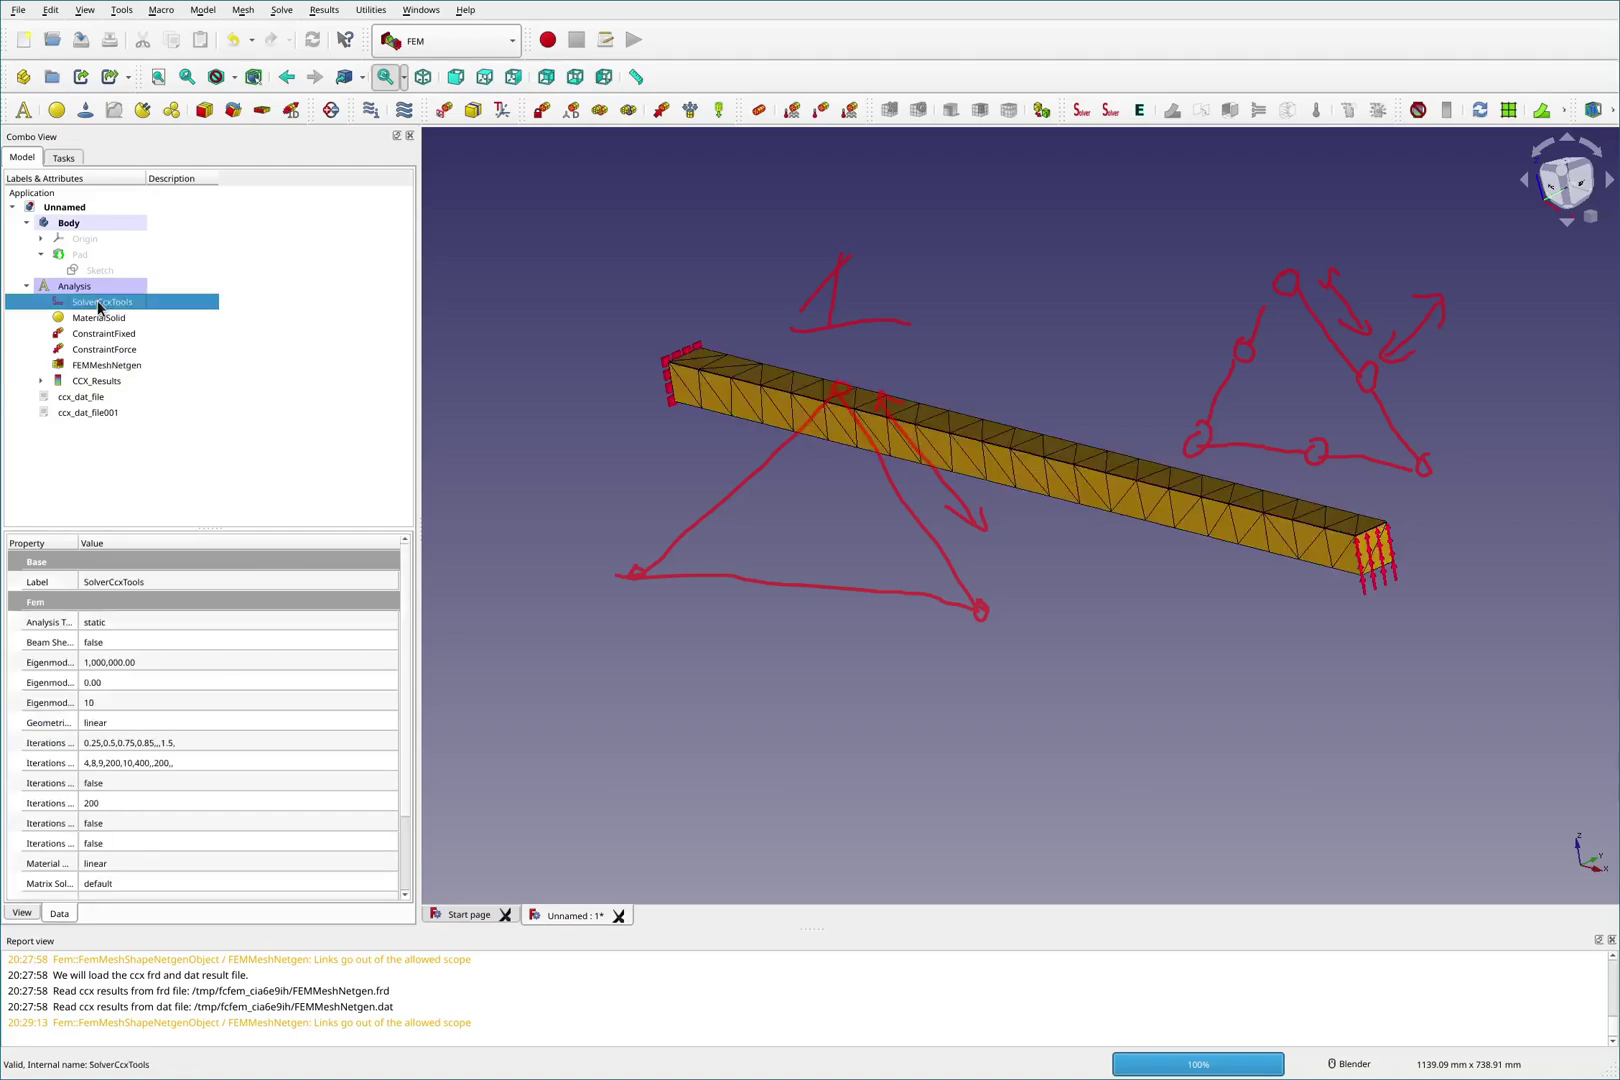
double_click(98, 303)
left_click(134, 448)
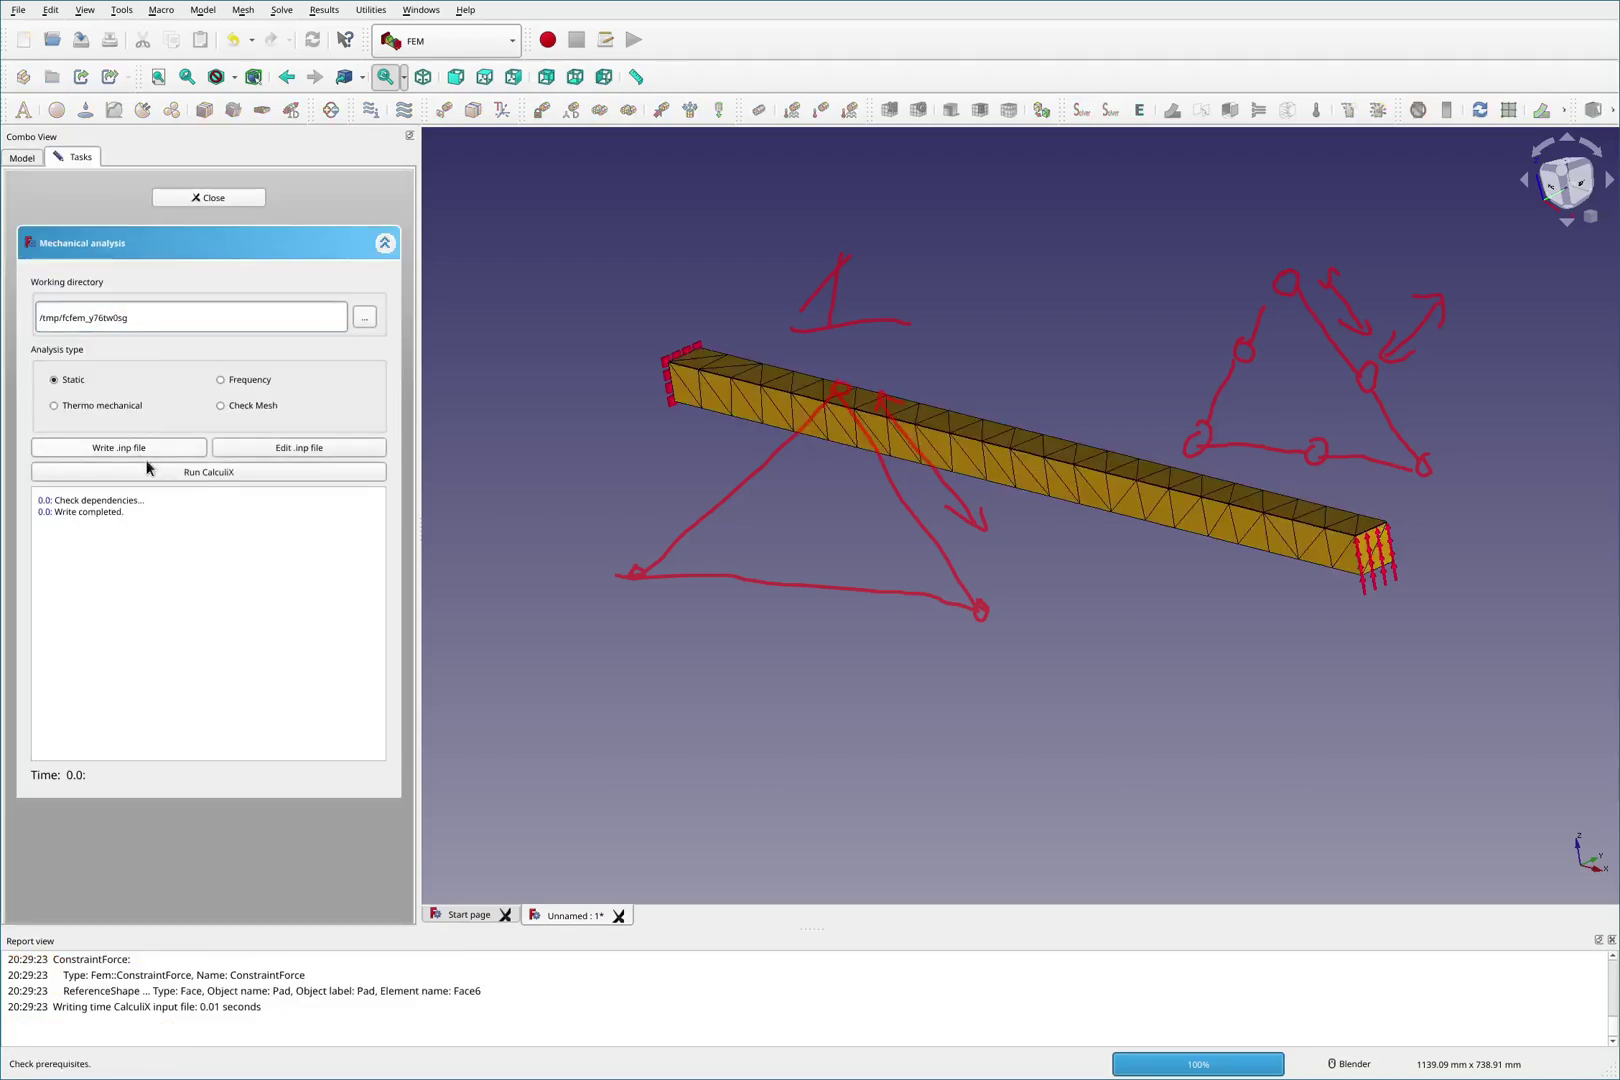
left_click(155, 471)
left_click(208, 197)
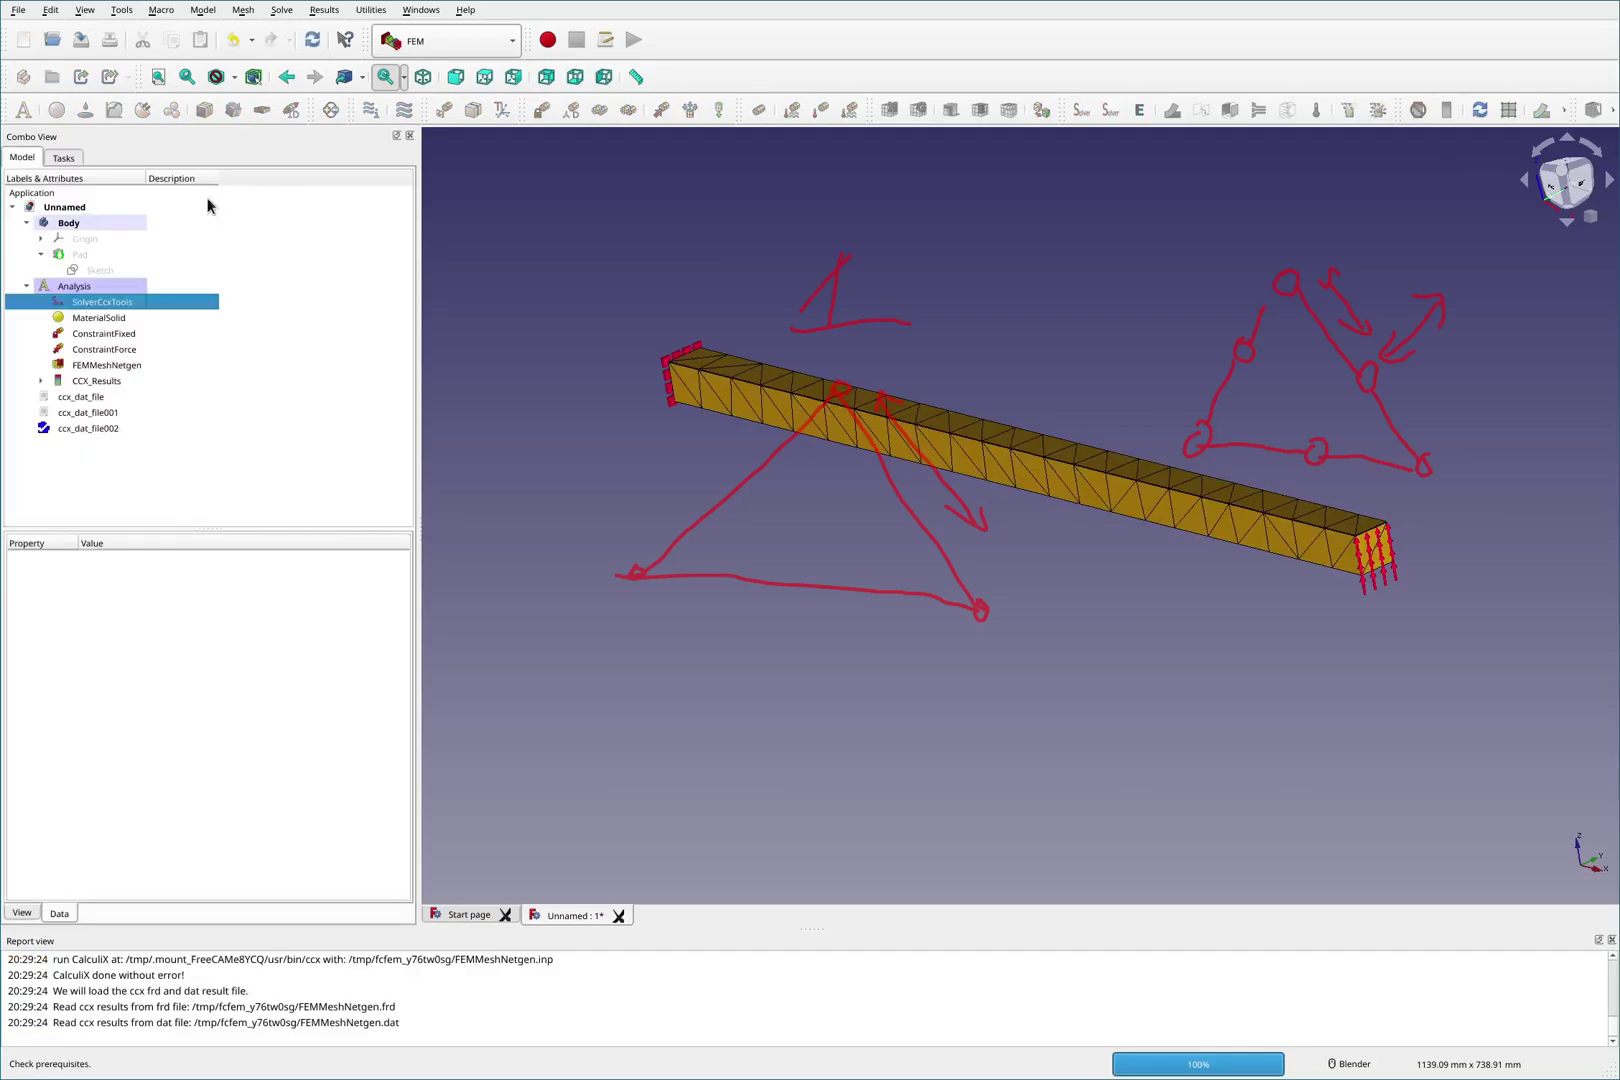
double_click(92, 382)
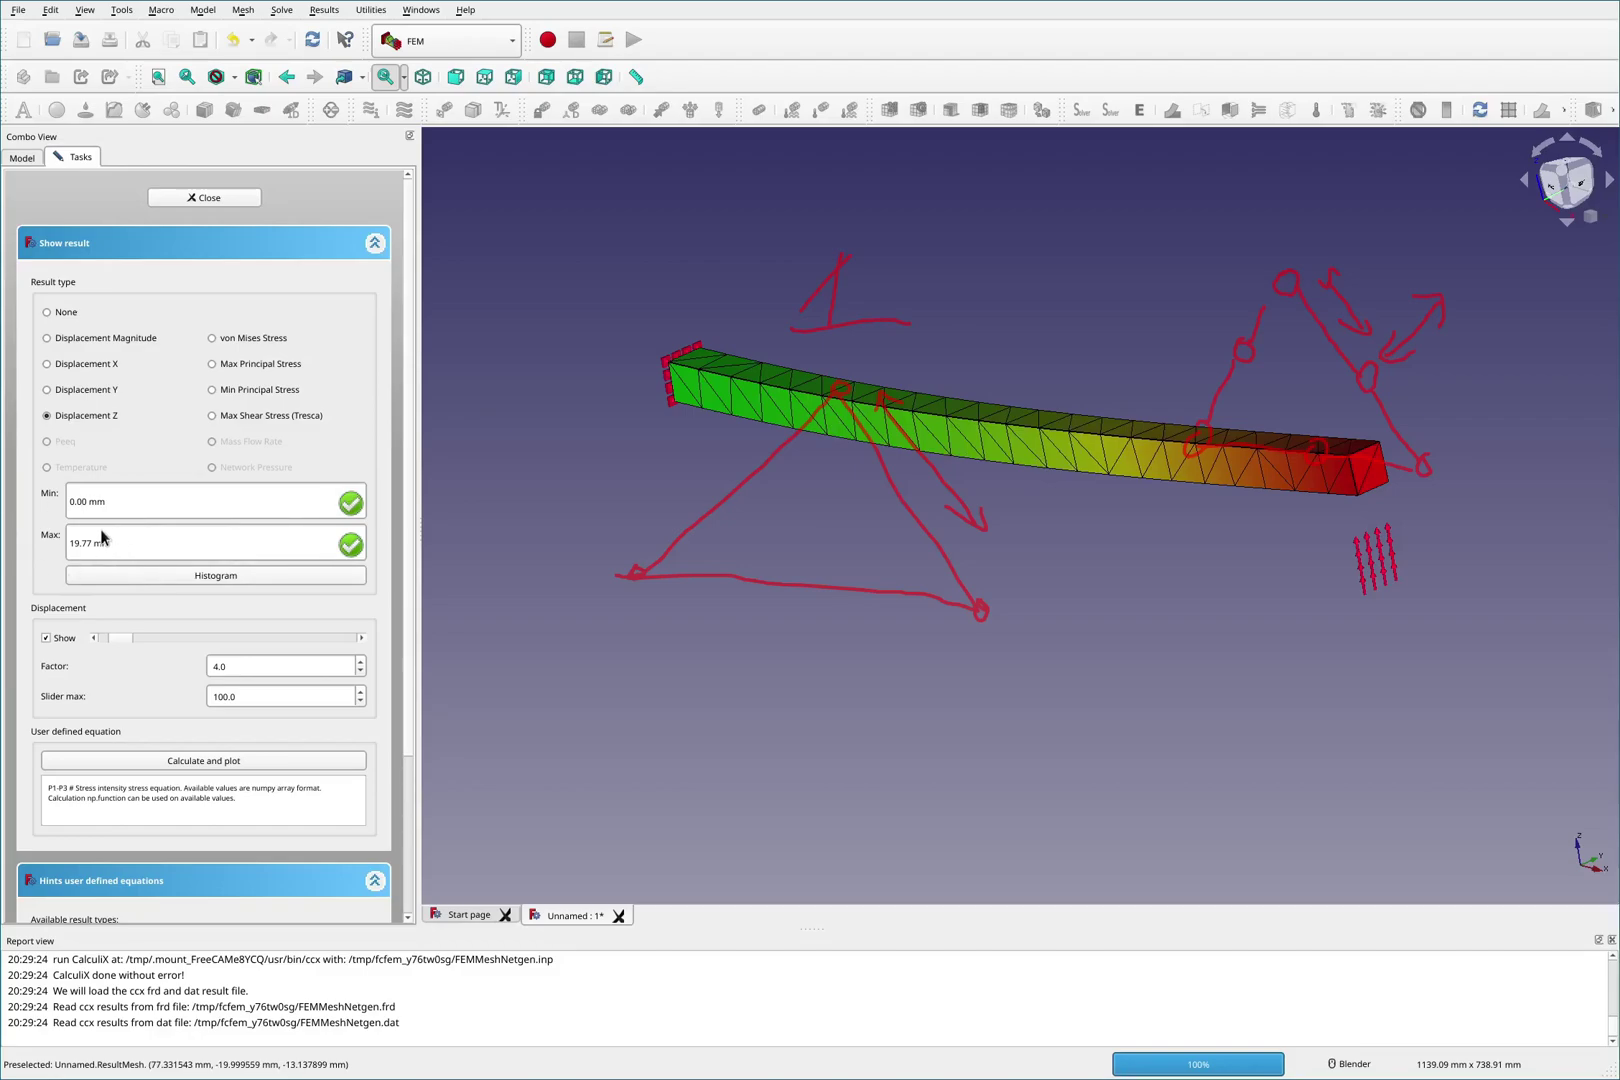
Remesh the beam with a 10 mm maximum element size.
left_click(208, 196)
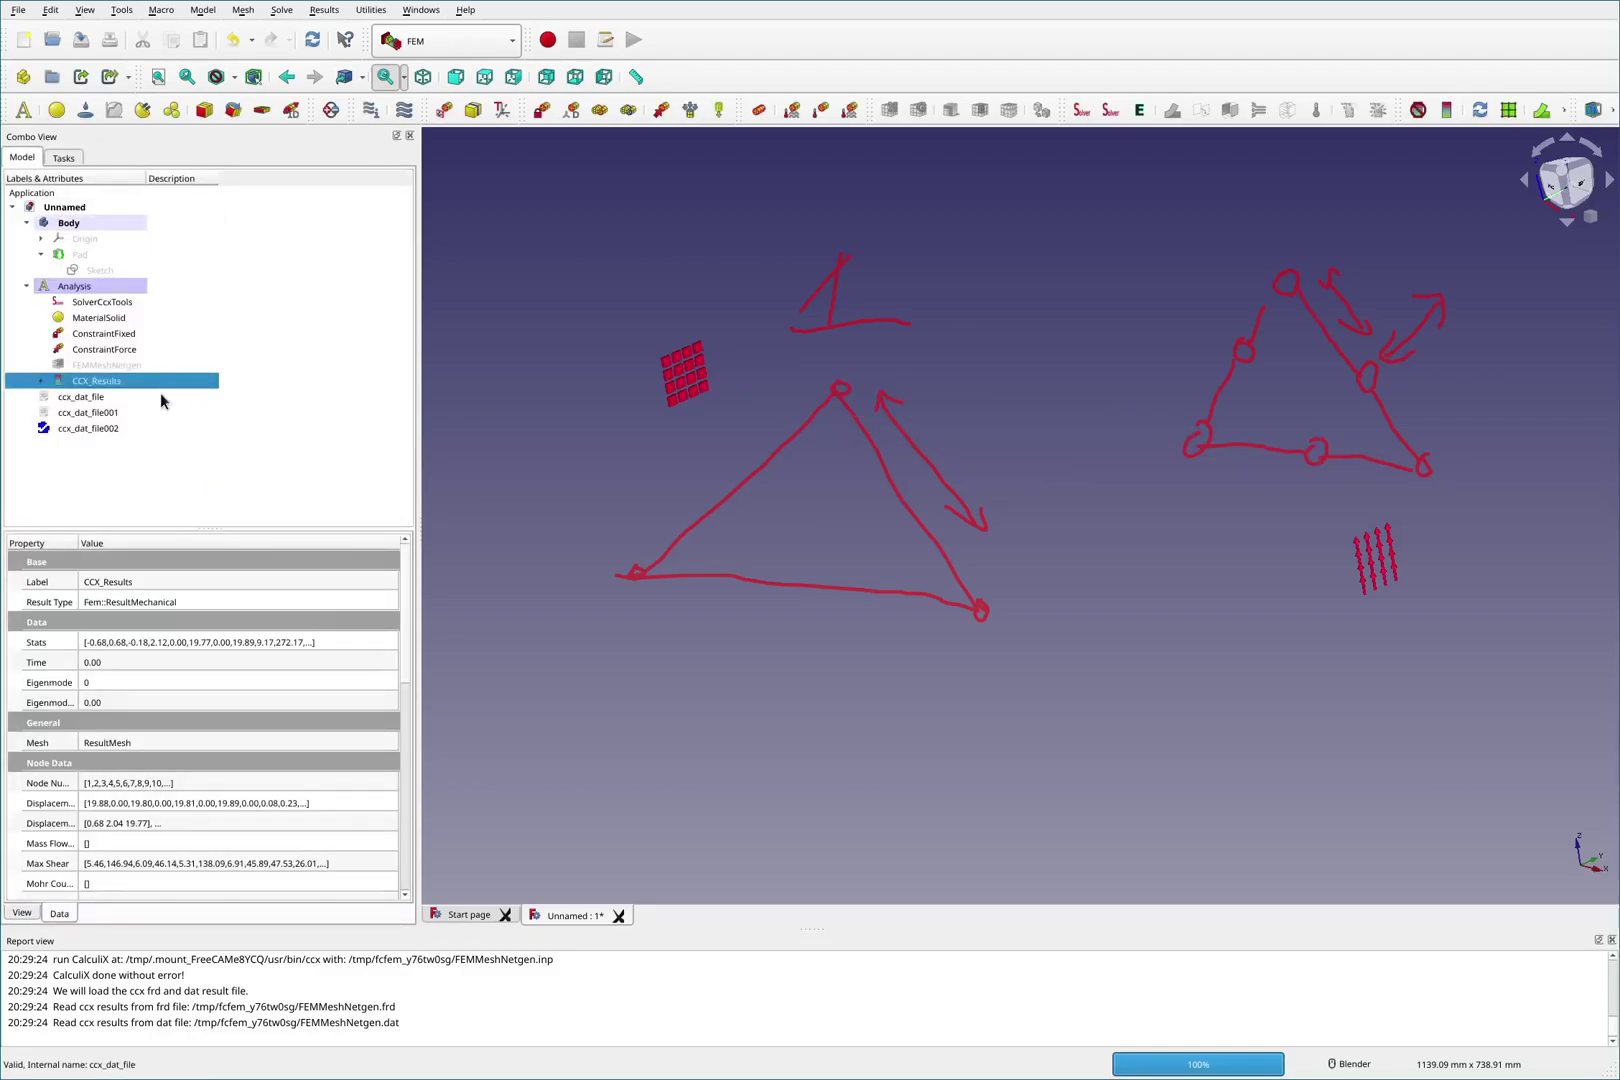
double_click(99, 366)
double_click(276, 287)
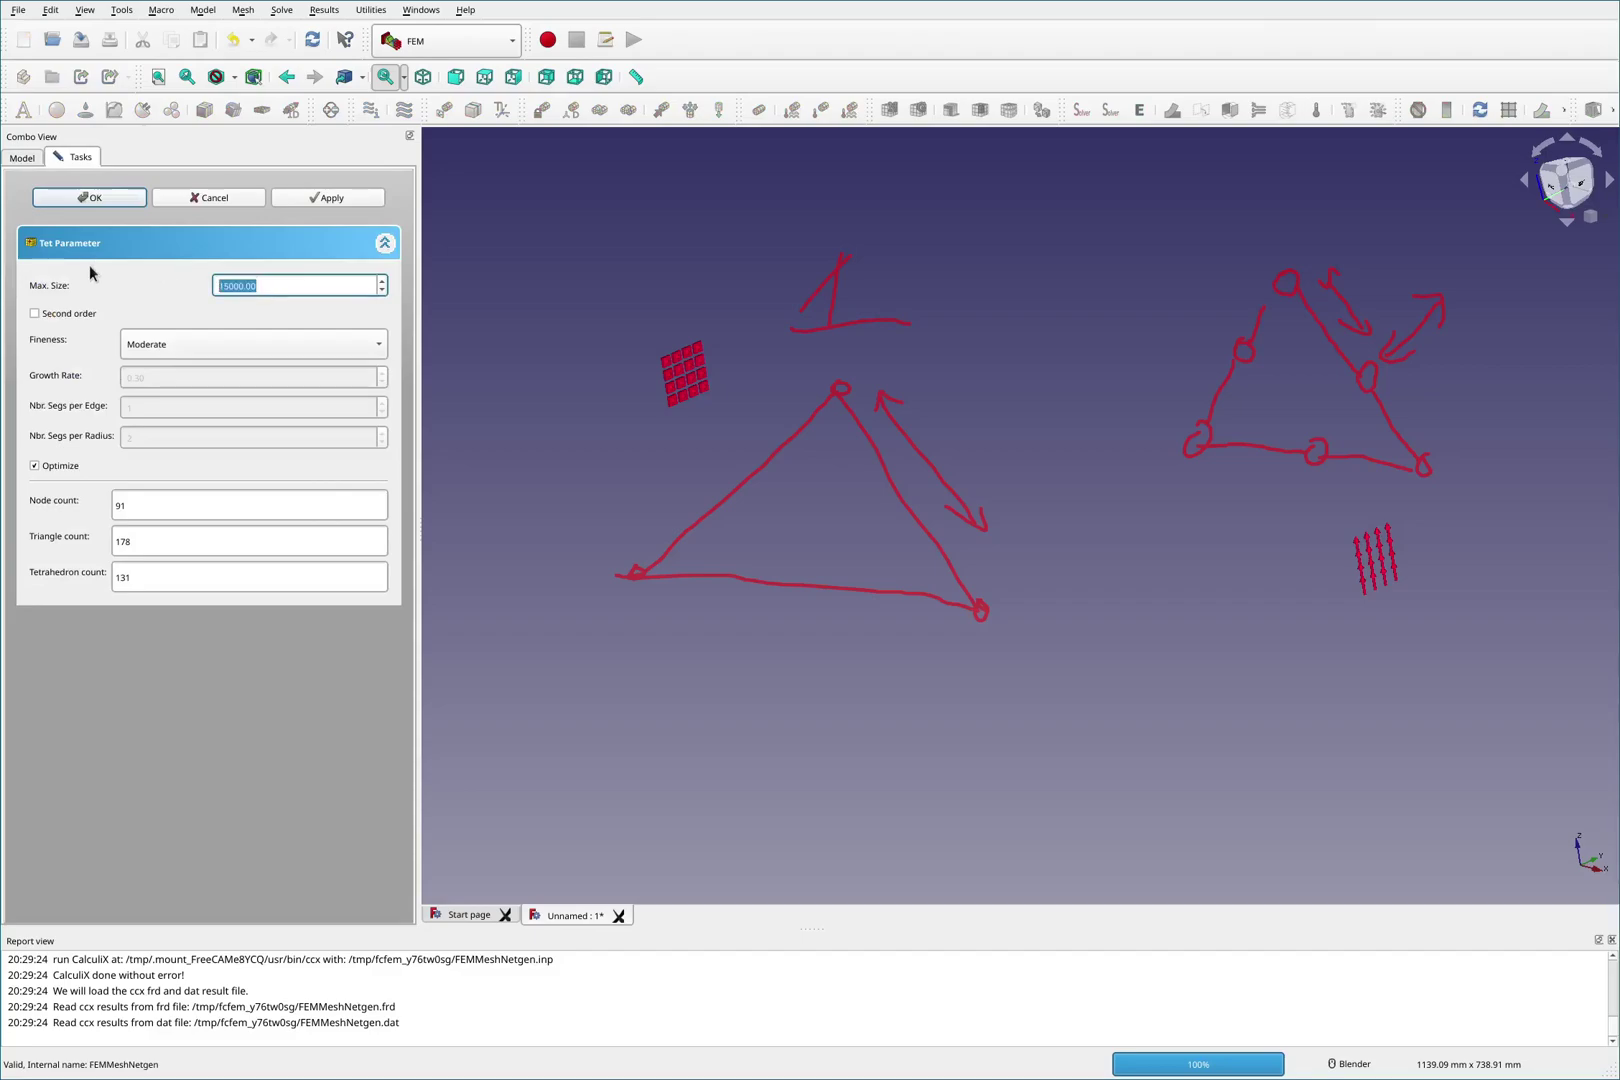
type("10")
left_click(118, 196)
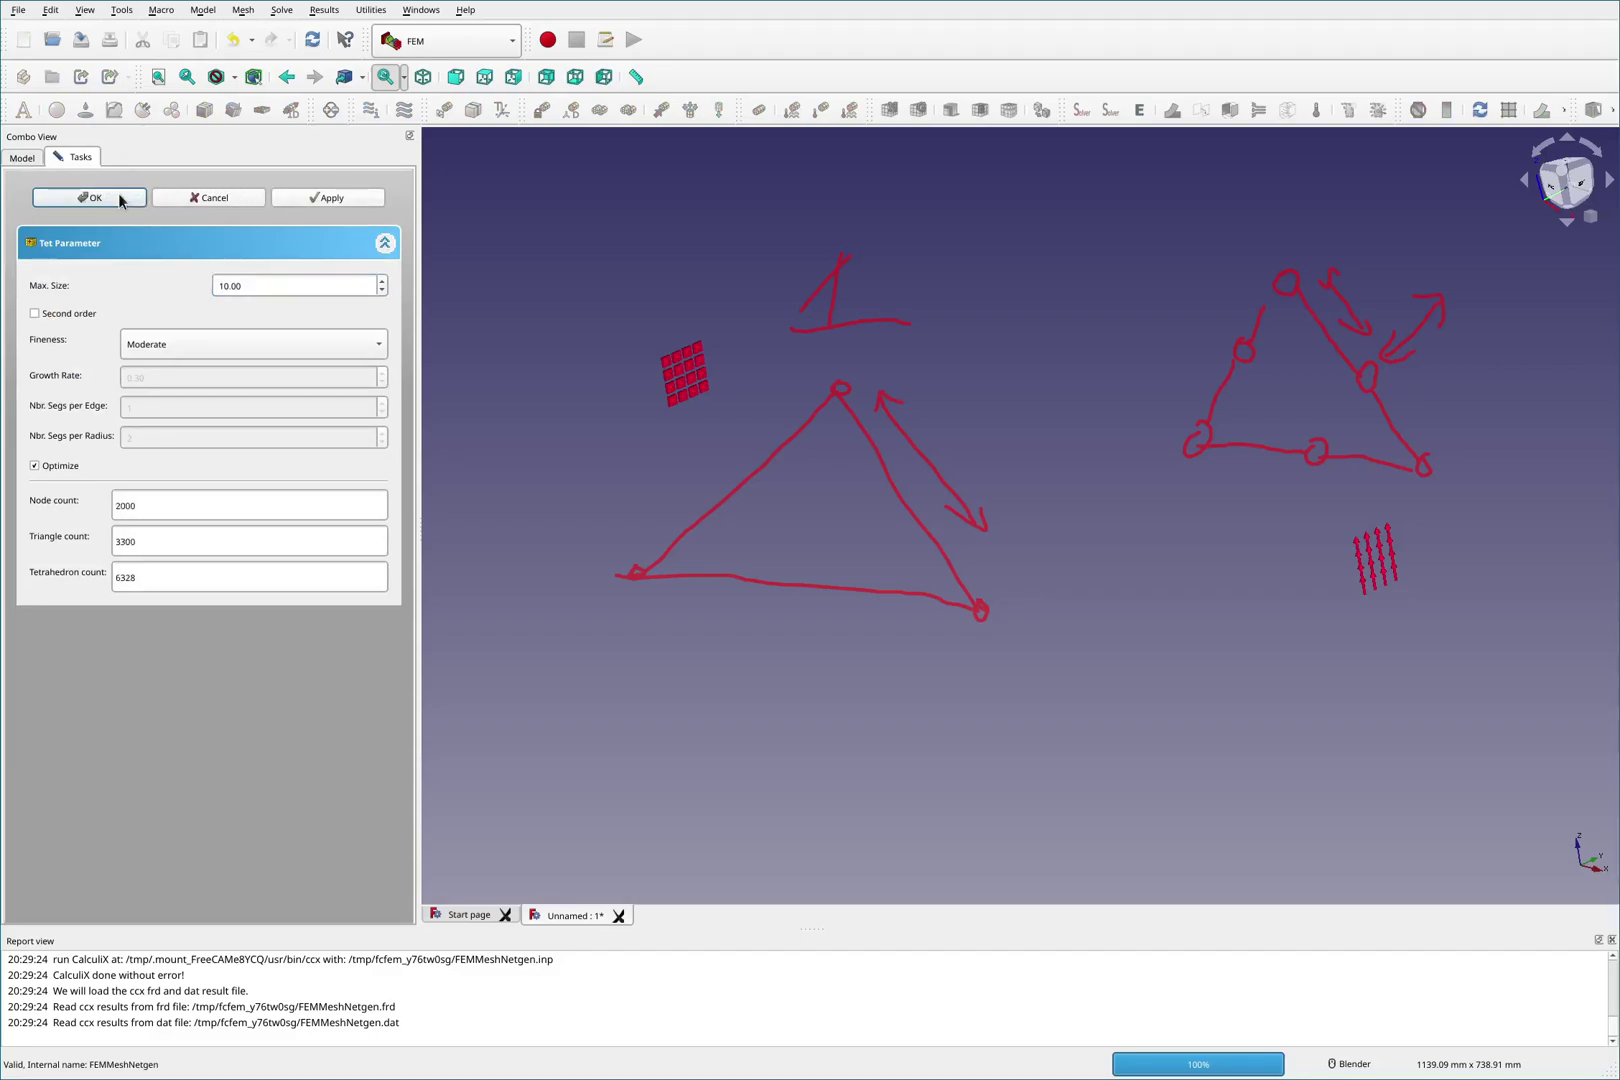
double_click(96, 381)
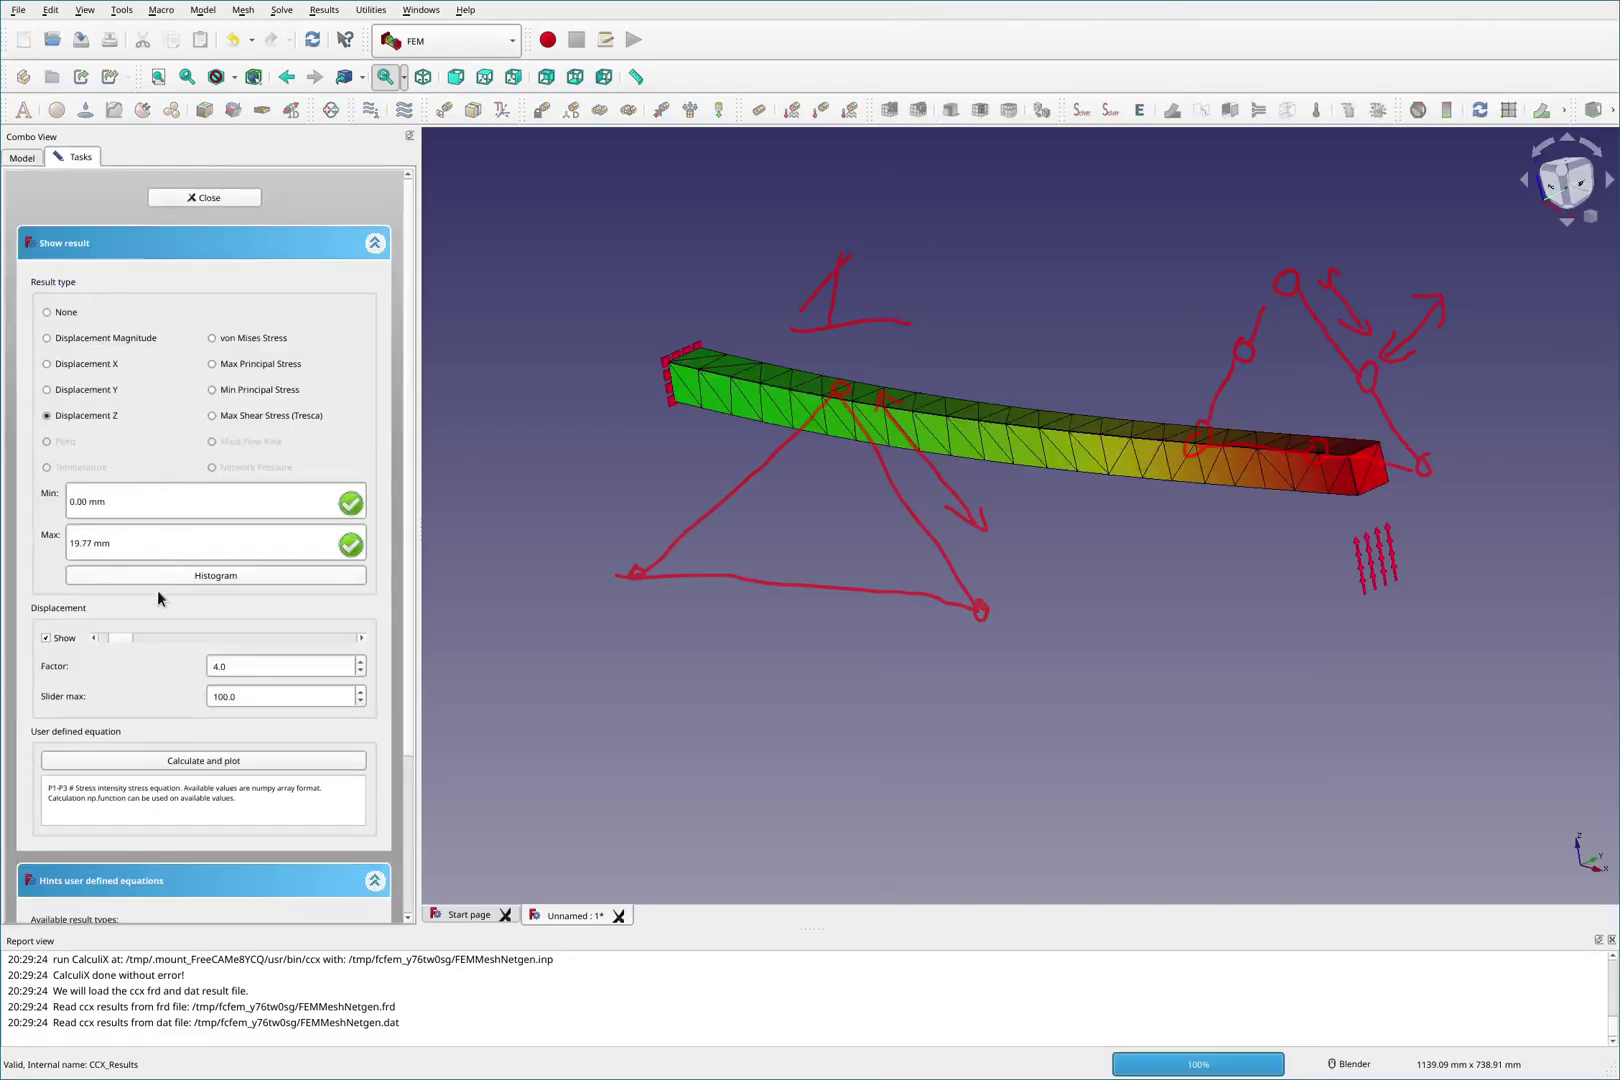
left_click(209, 196)
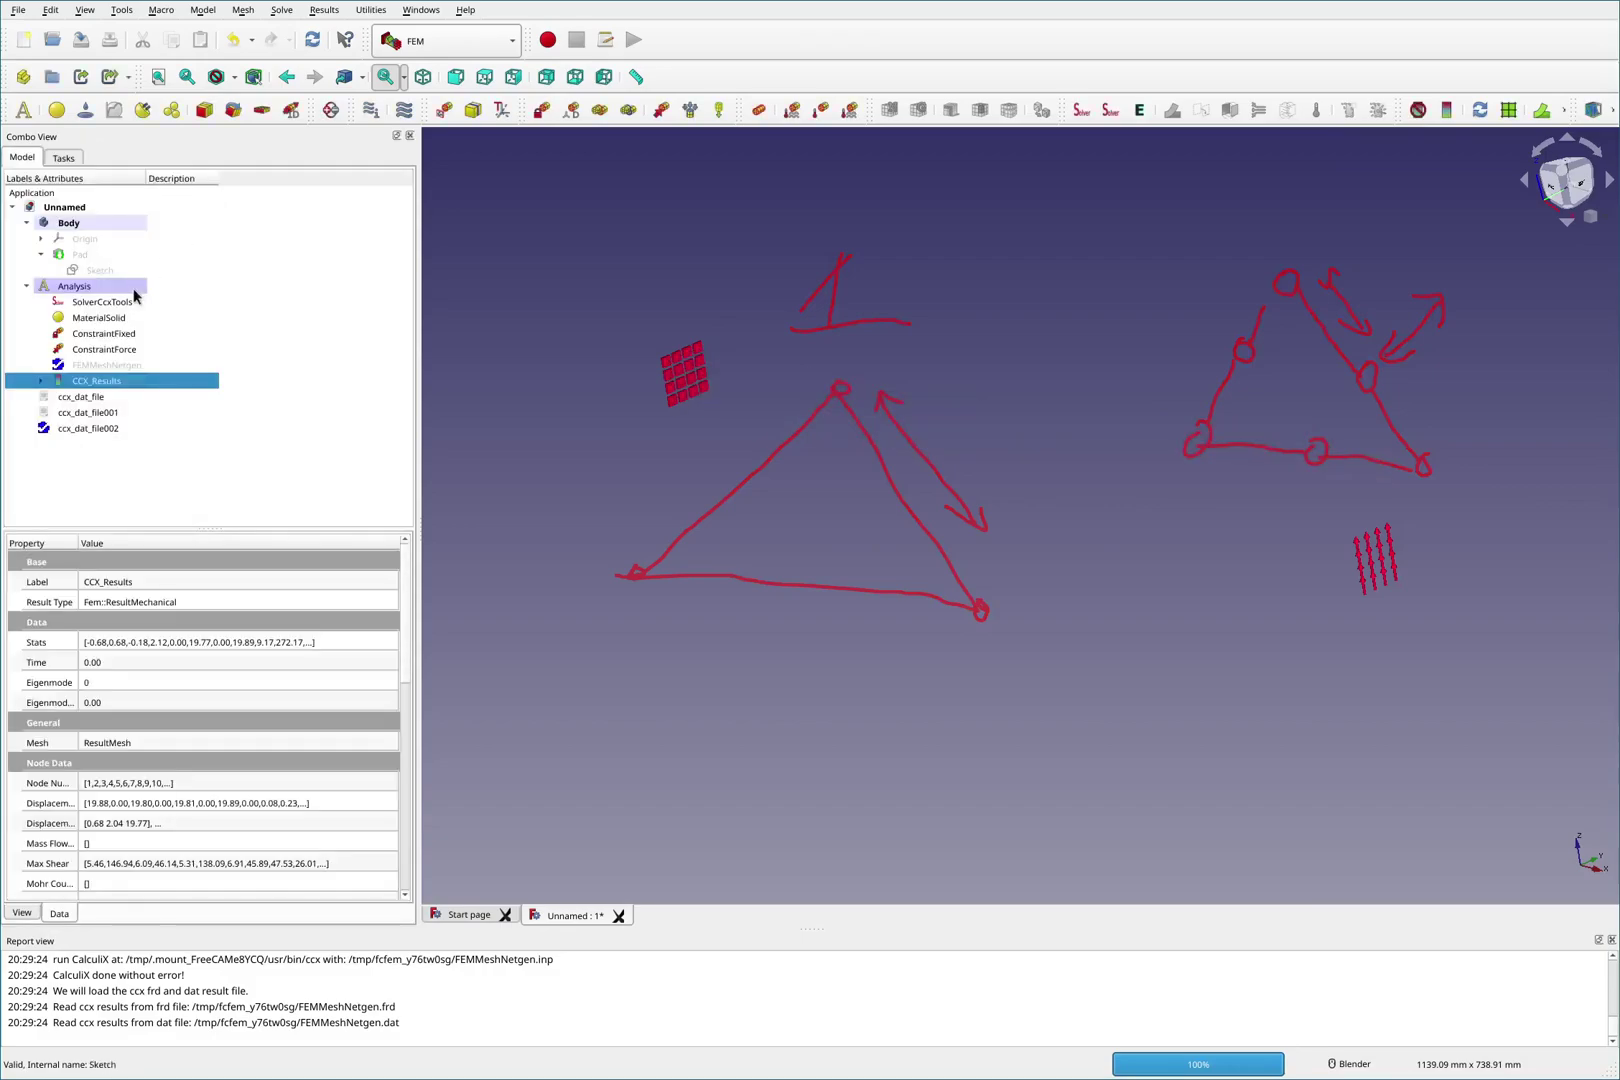
Re-run CalculiX and show Z displacement, now peaking at 64.19 mm.
double_click(100, 298)
left_click(122, 447)
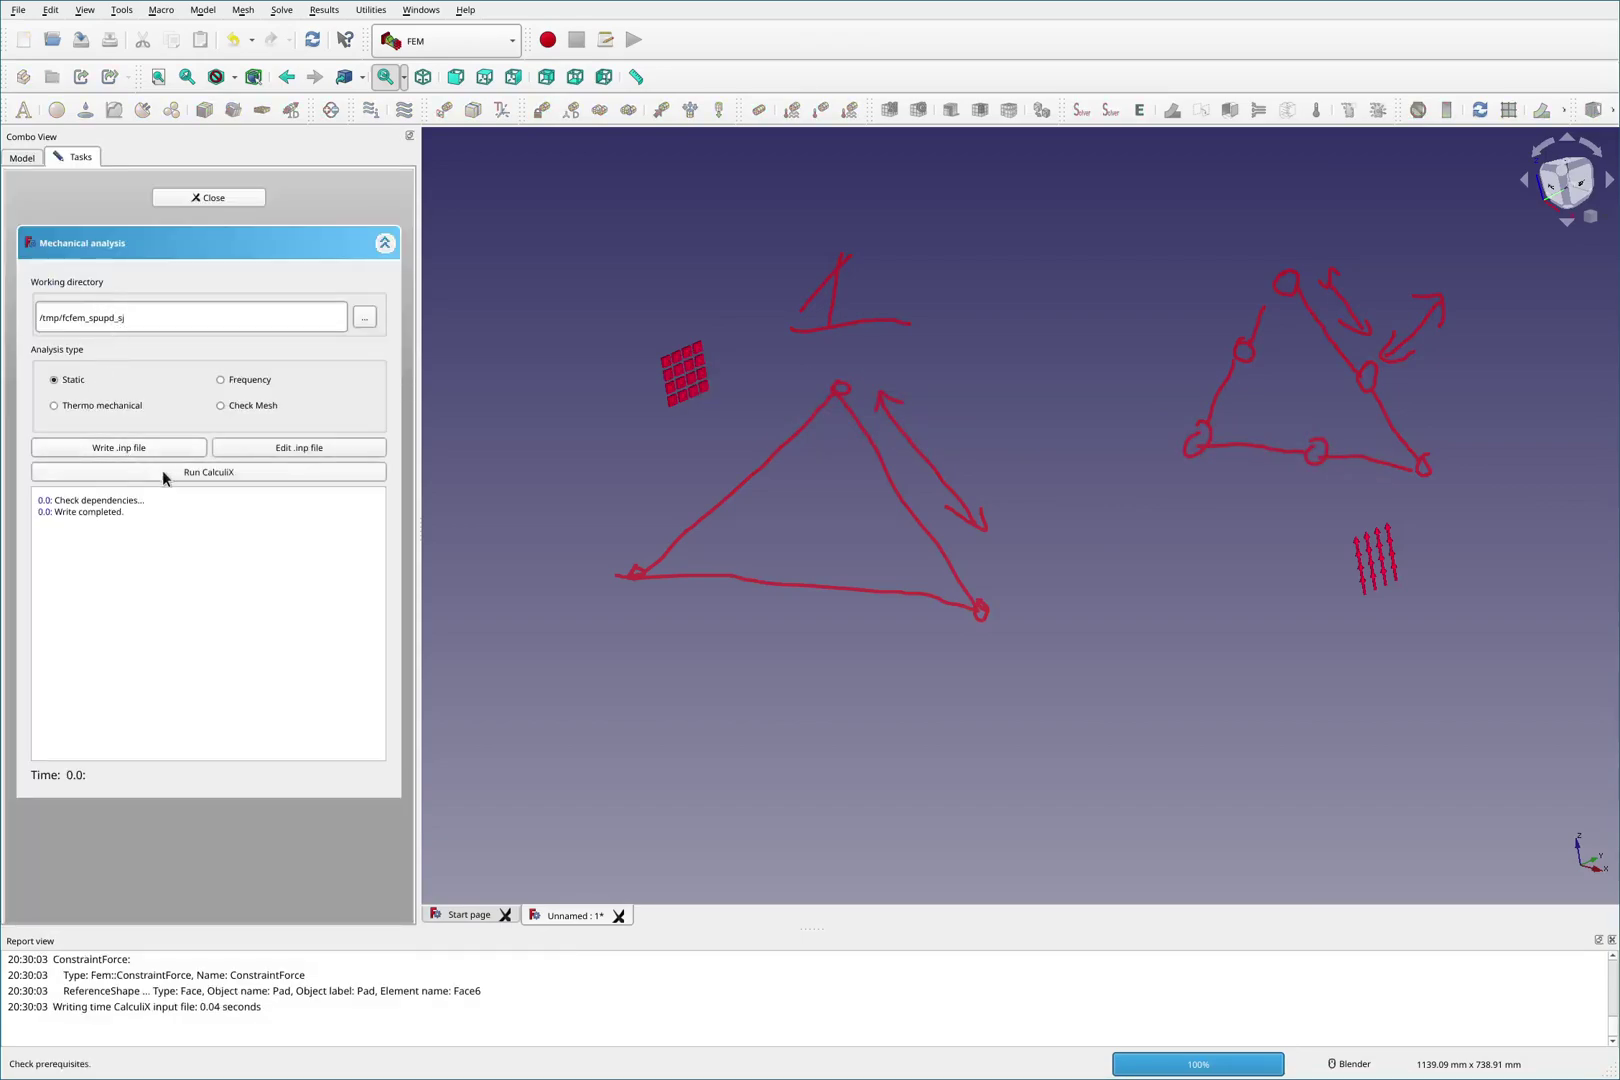
left_click(163, 470)
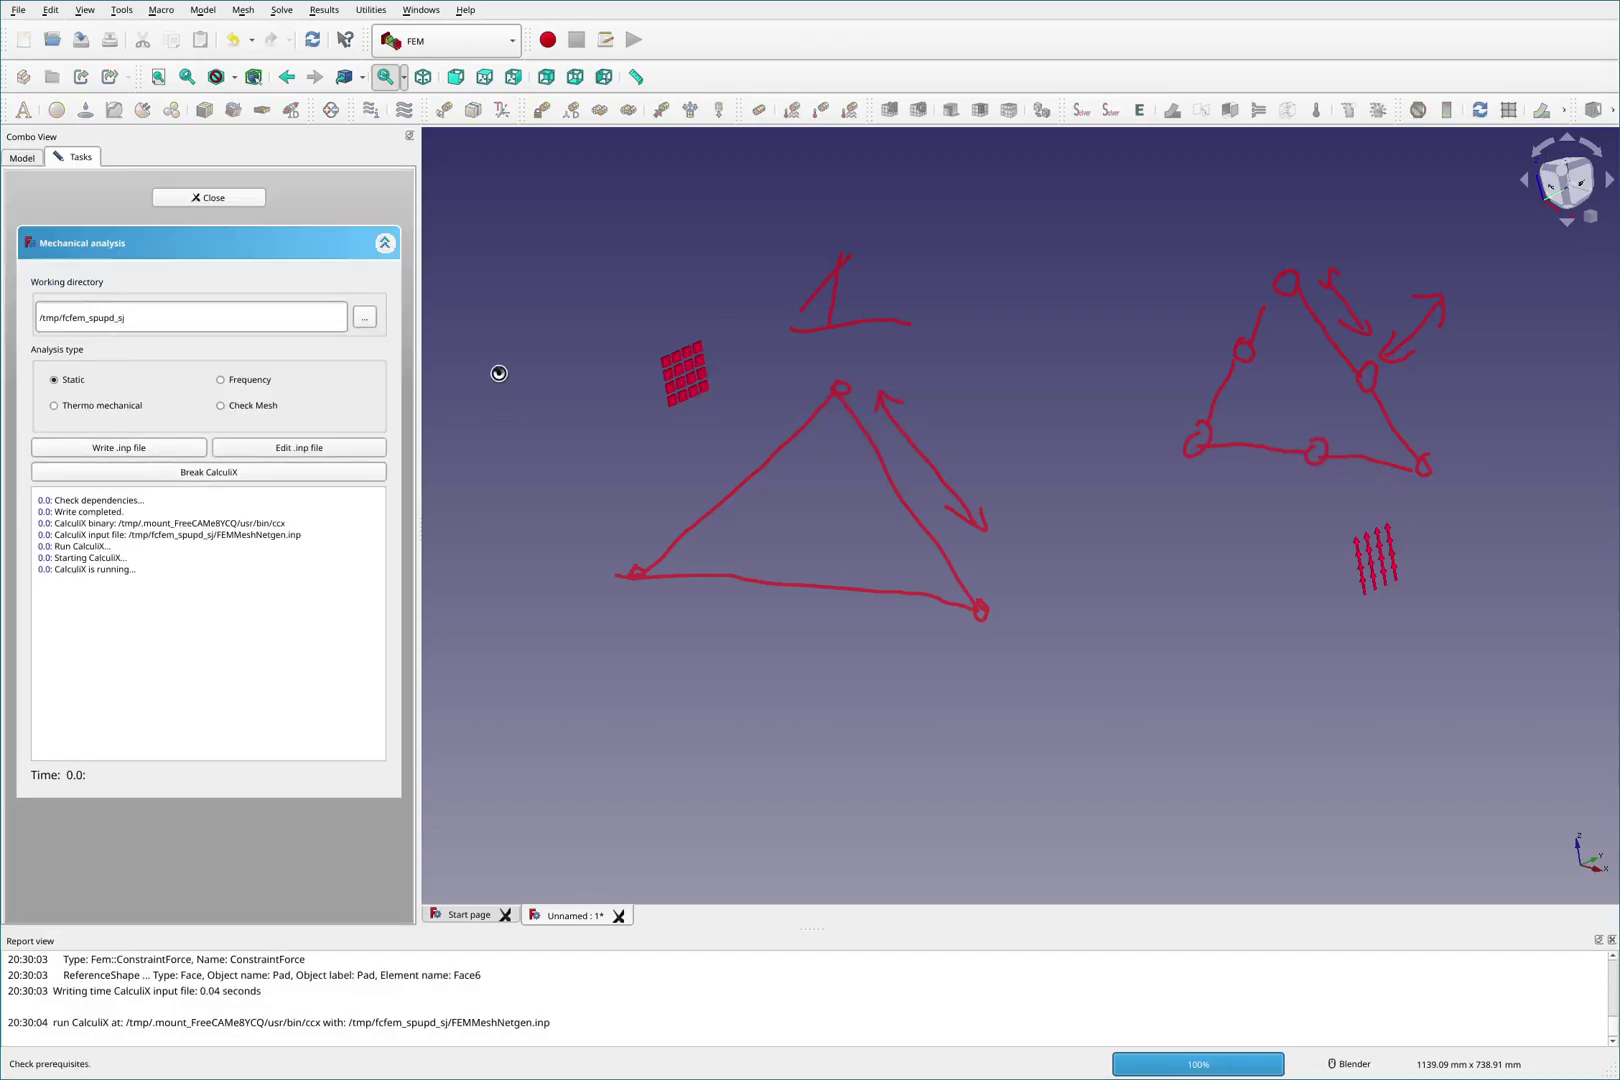
left_click(209, 197)
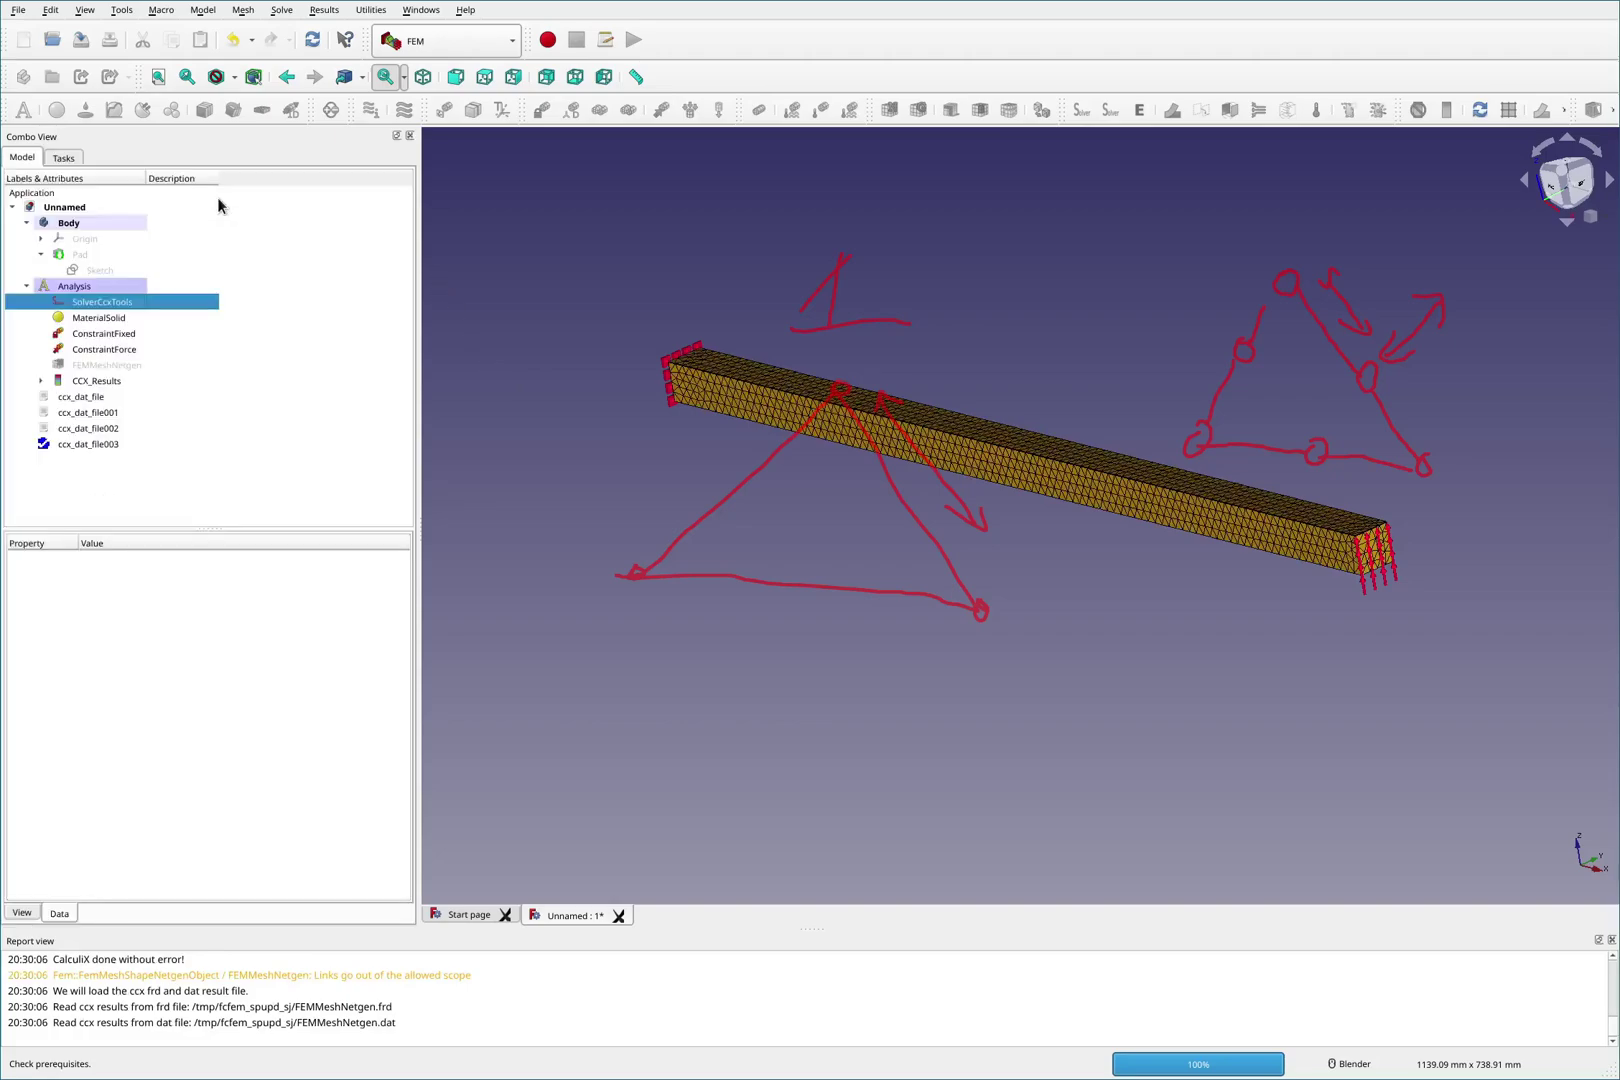
double_click(95, 381)
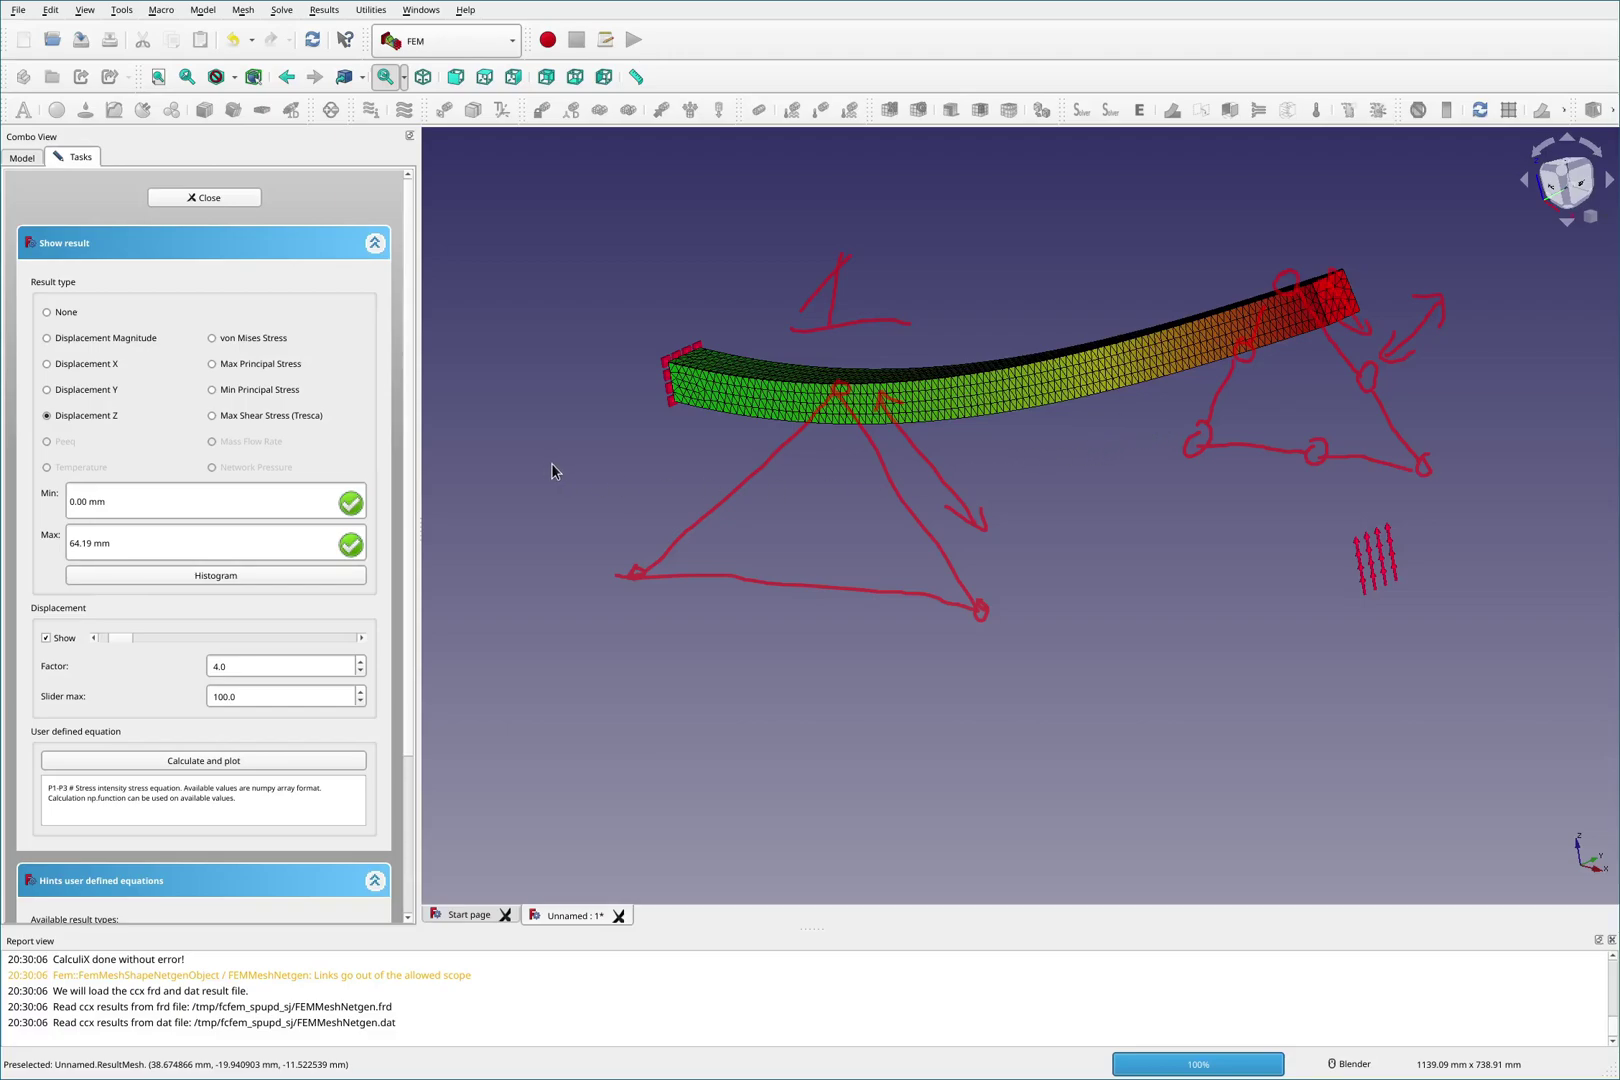
Reopen the Netgen tetrahedral parameters with Max Size 10.00 and second order ticked.
left_click(206, 199)
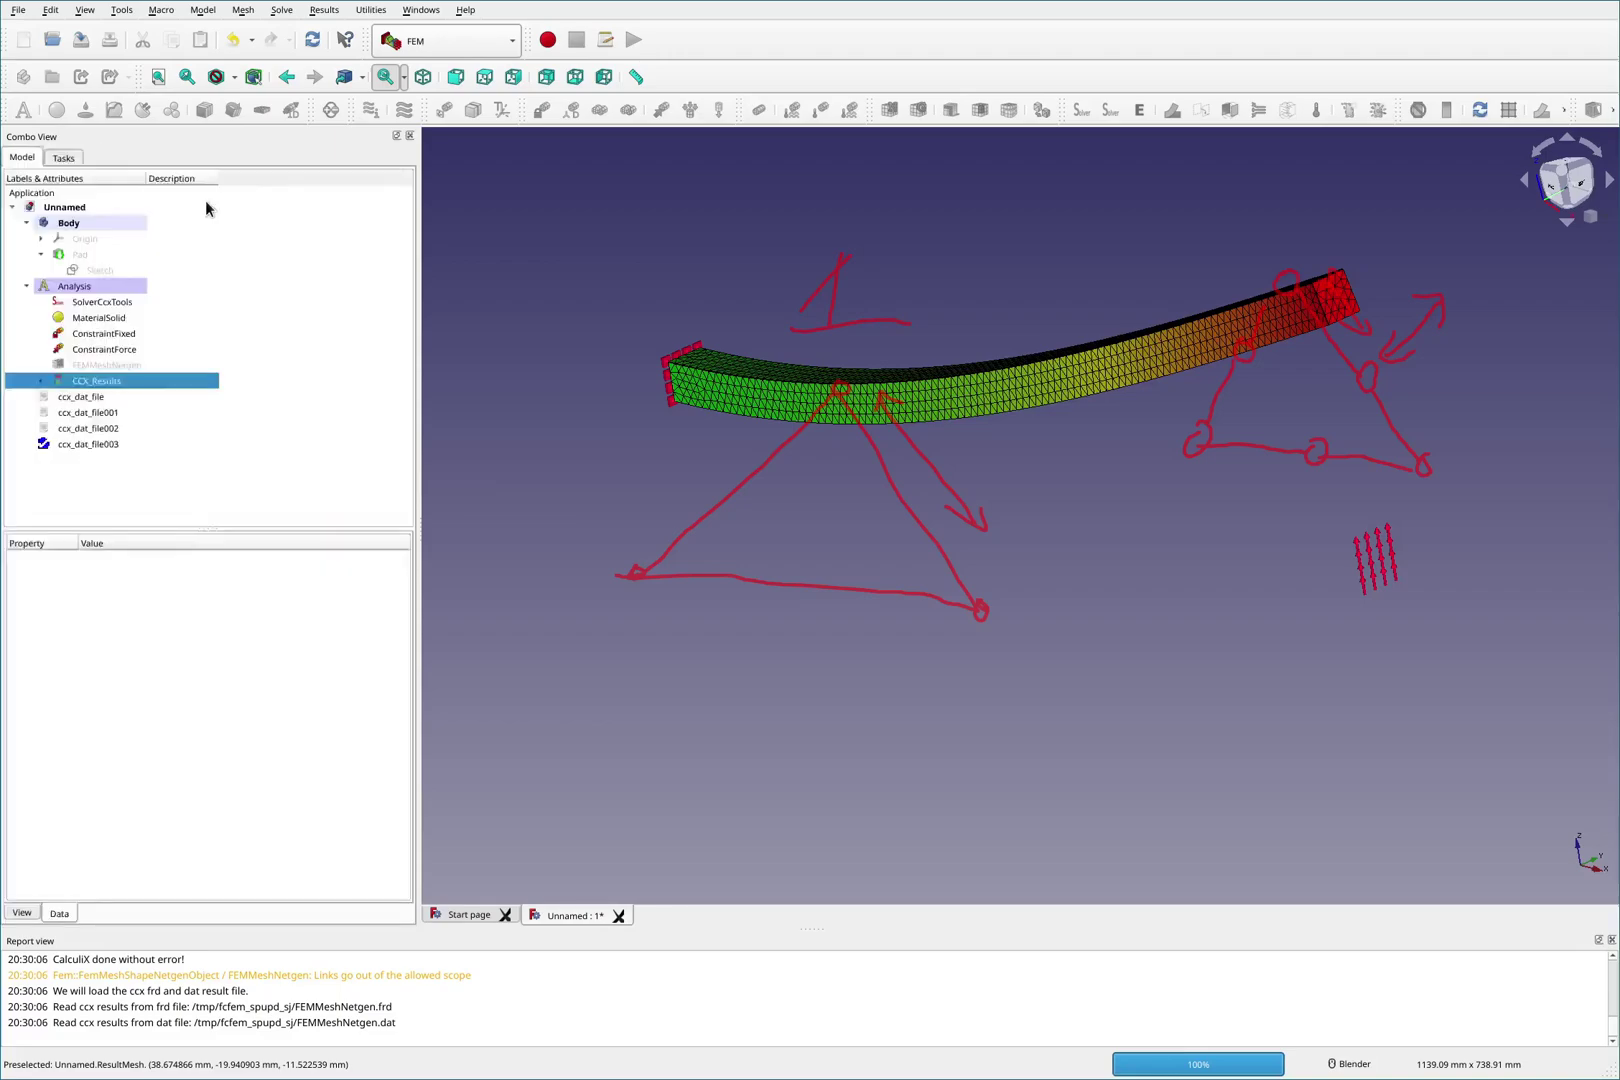
left_click(100, 311)
double_click(100, 365)
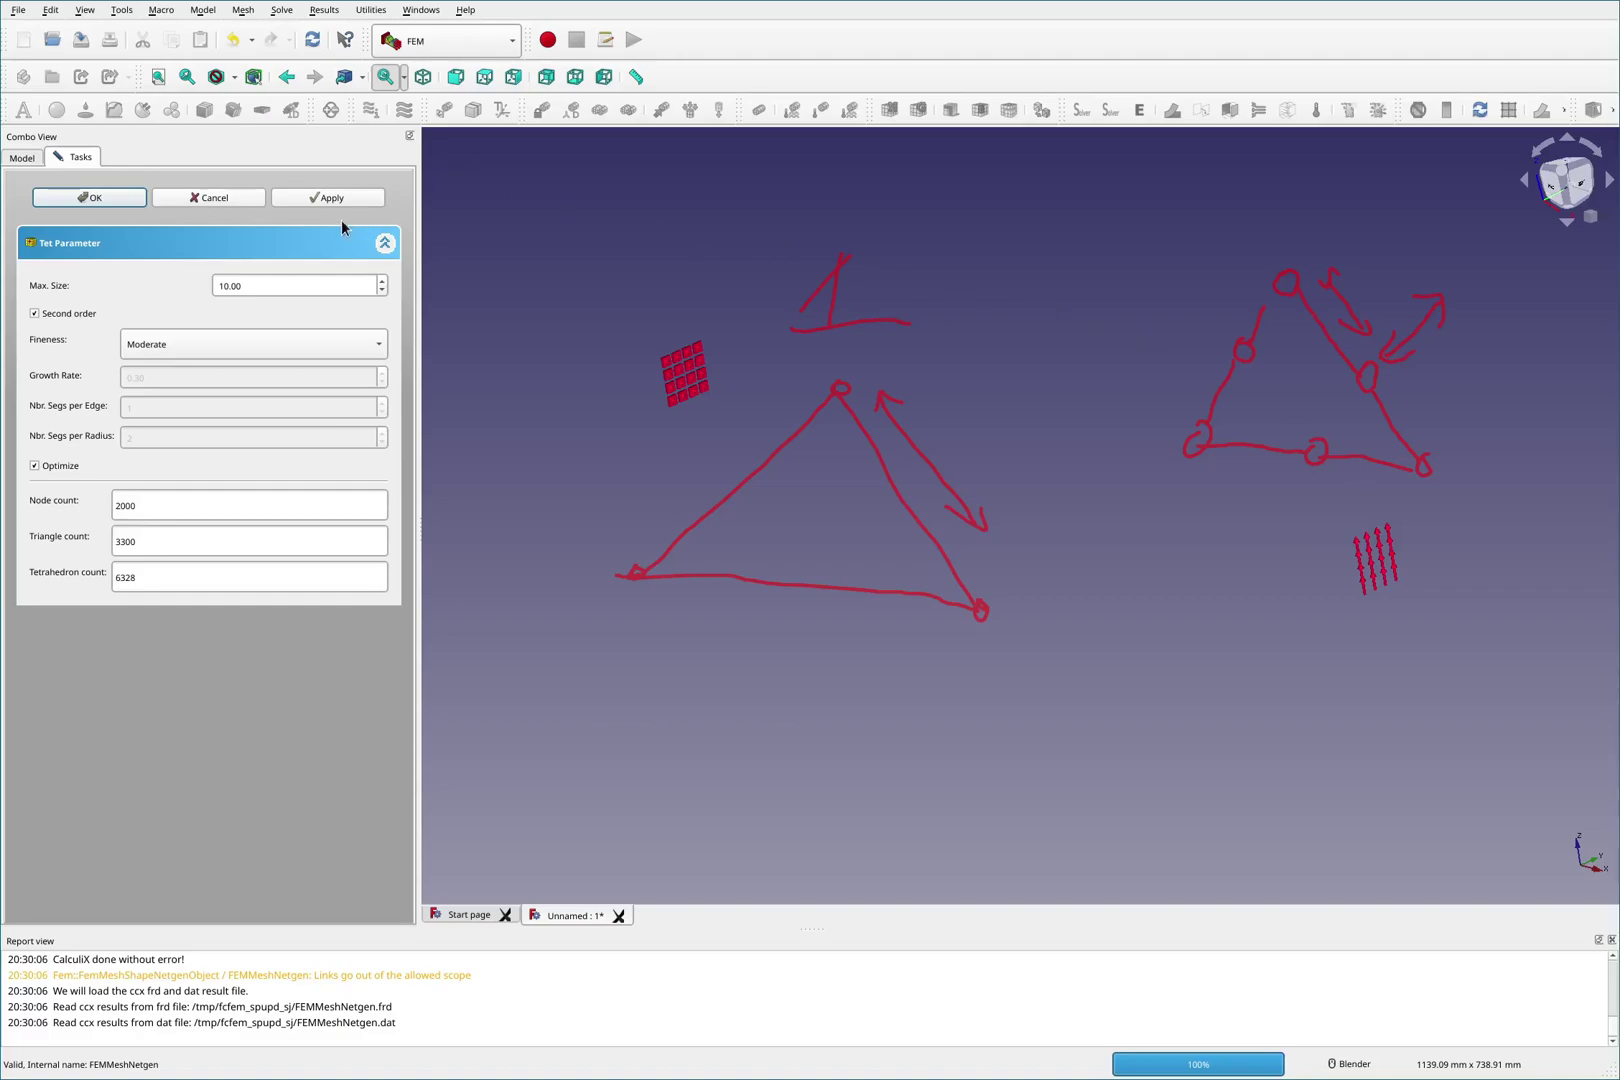
Cancel the Tet Parameter panel, leaving the mesh unchanged.
left_click(209, 198)
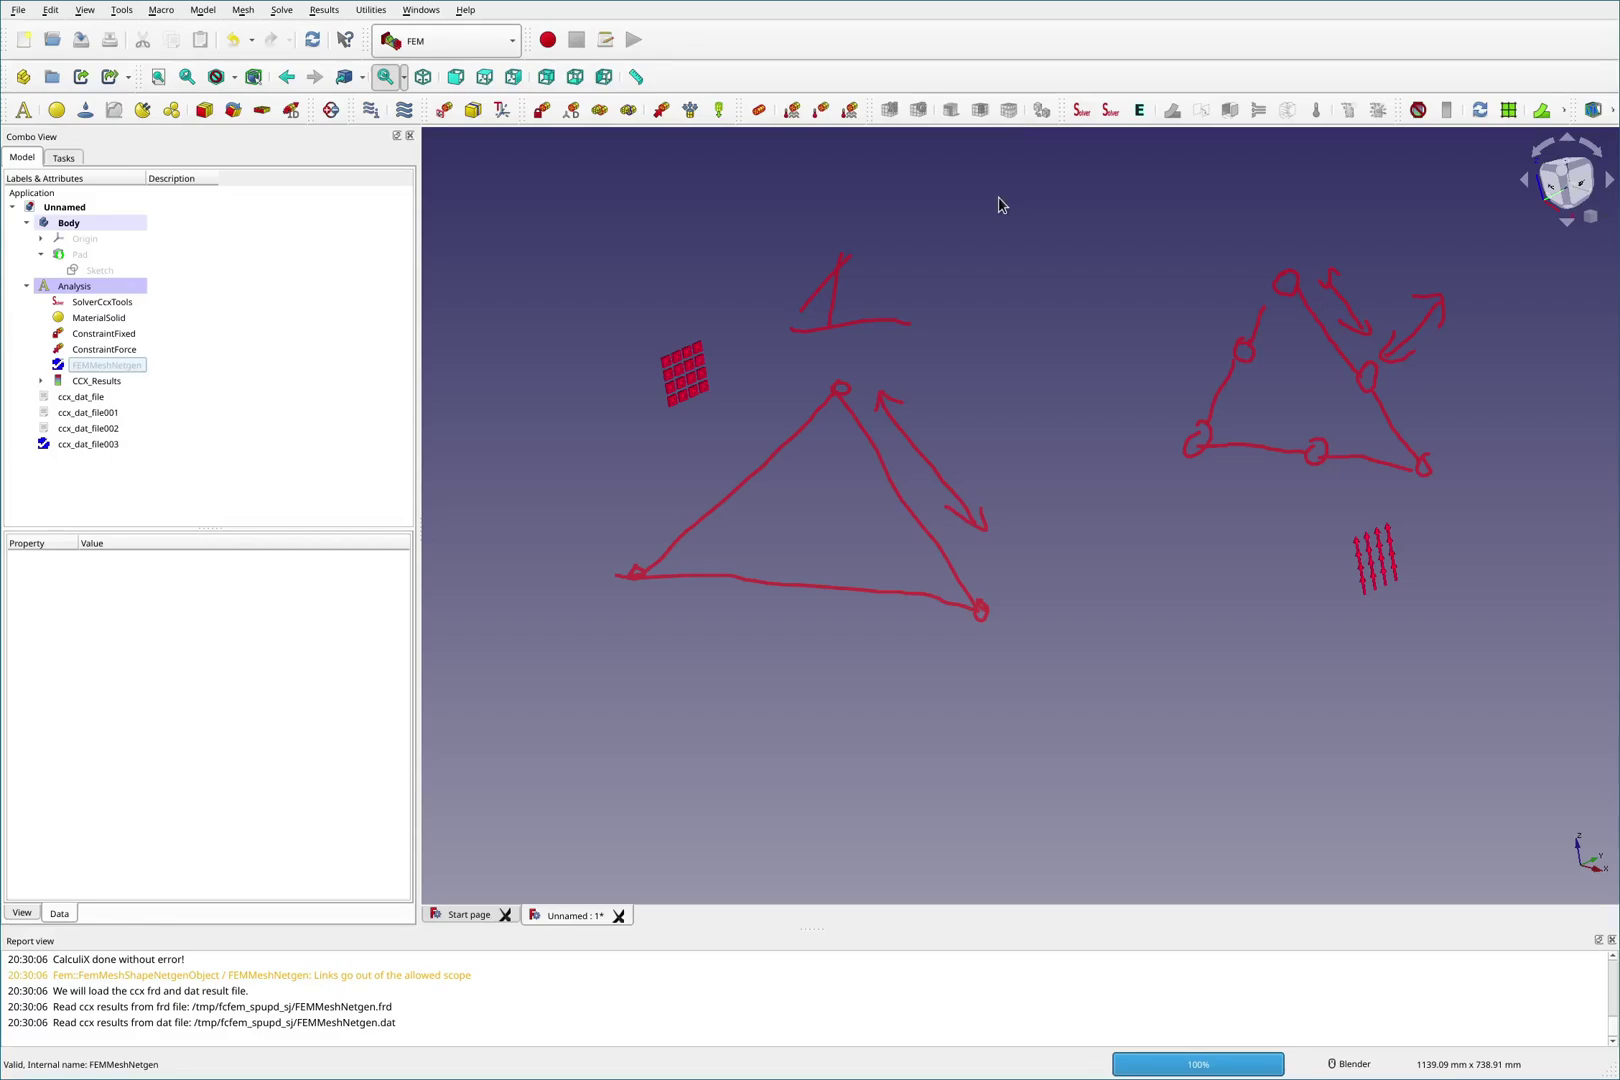
Unhide the 1000 mm Pad beam and select it in the 3D view.
left_click(94, 267)
left_click(95, 254)
key("space")
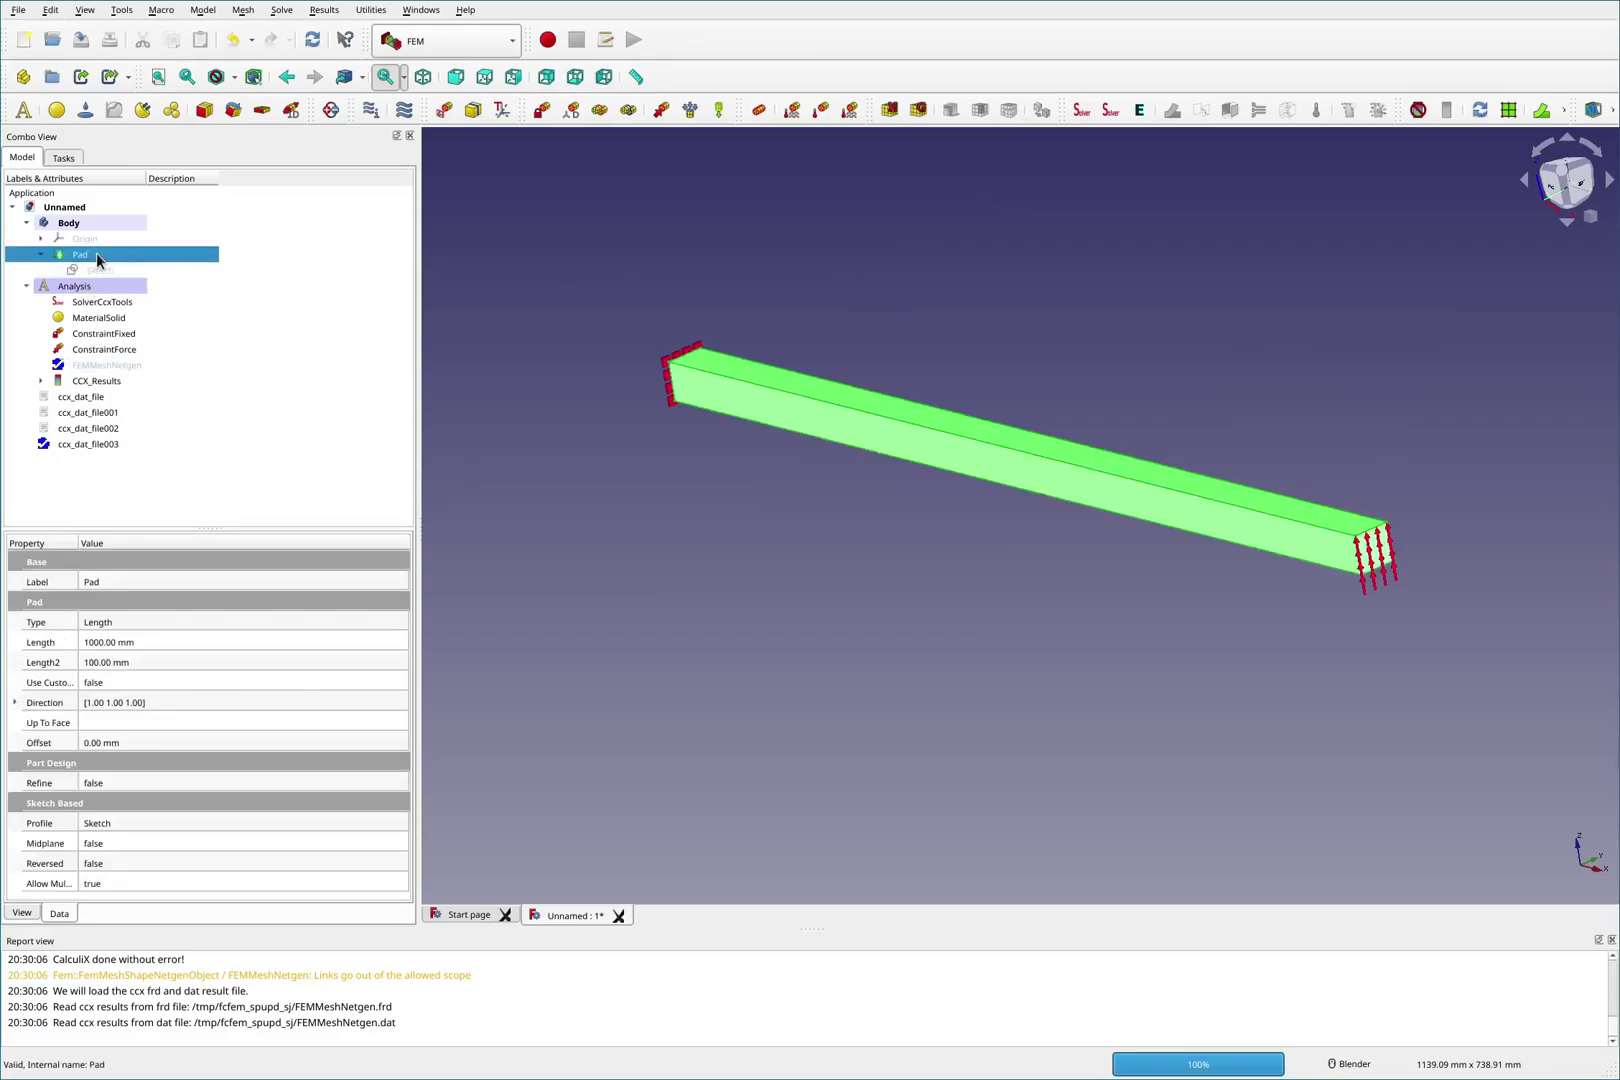
left_click(817, 325)
left_click(832, 430)
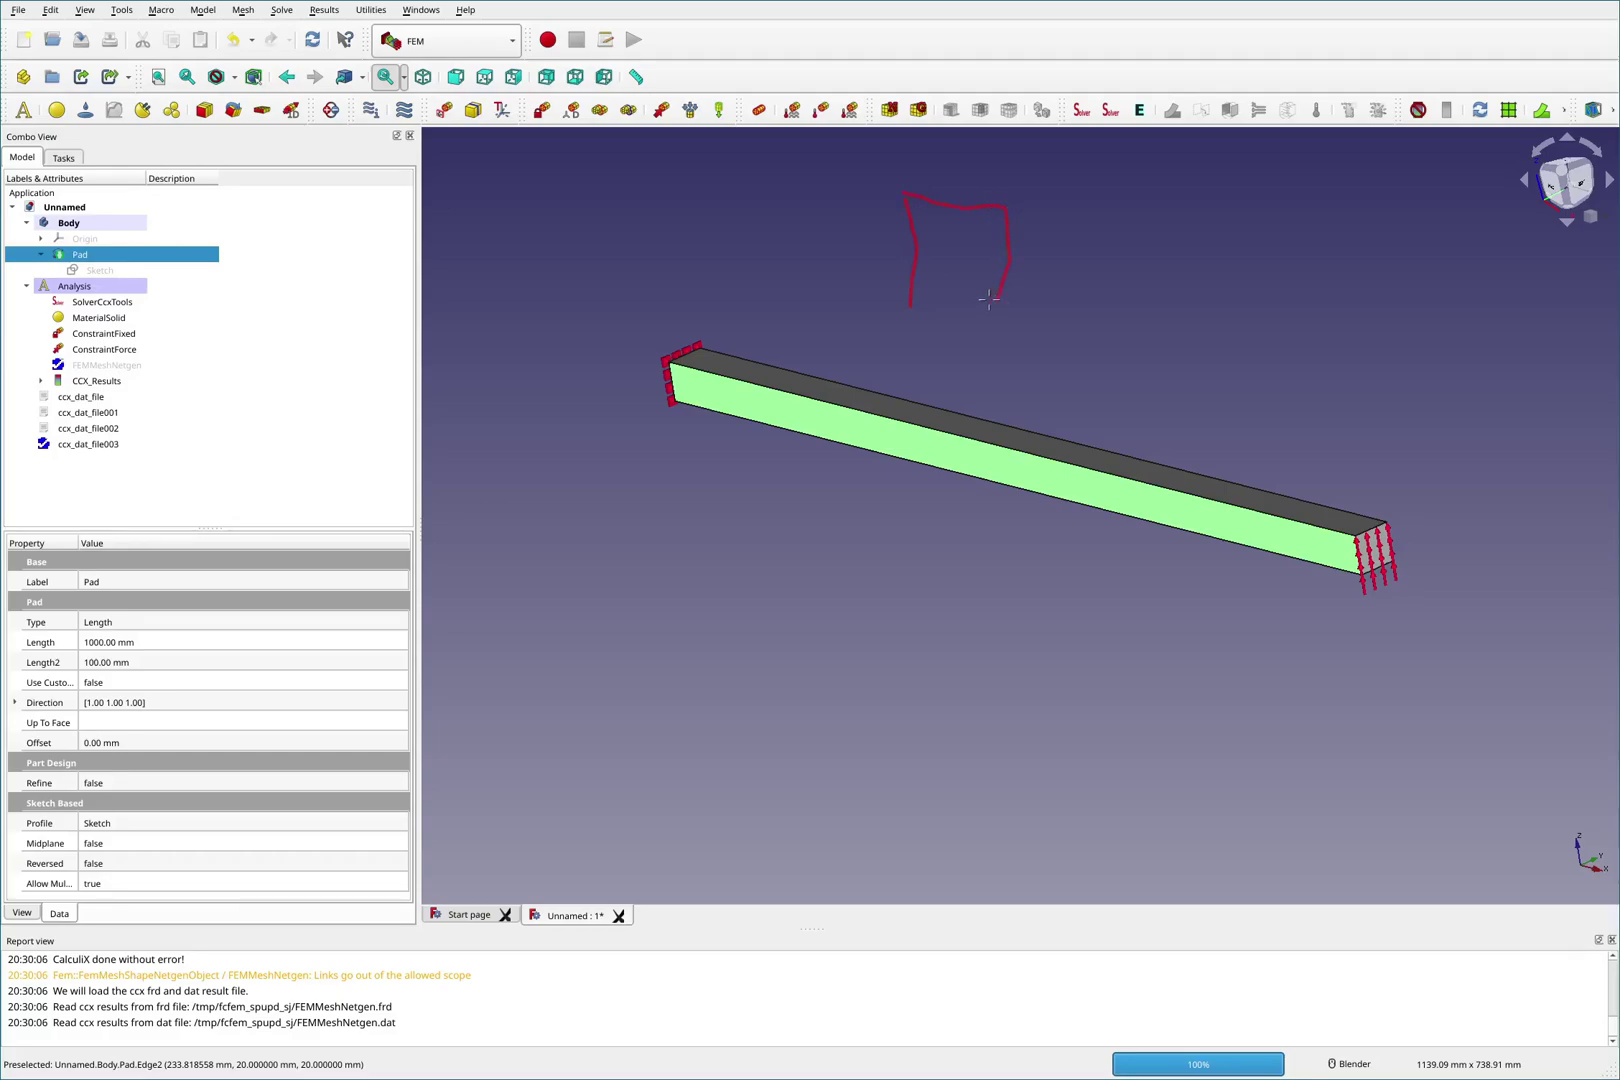
Sketch cube and tetrahedron element drawings with arrows beside the beam.
left_click_drag(978, 308, 1000, 300)
left_click_drag(1203, 235, 1191, 272)
mouse_move(1150, 378)
left_mouse_down()
mouse_move(1212, 306)
mouse_move(1175, 318)
left_mouse_up()
mouse_move(774, 338)
left_mouse_down()
mouse_move(782, 356)
mouse_move(810, 342)
left_mouse_up()
Draw a curved bent-beam outline with cross-lines below the beam.
mouse_move(525, 507)
left_mouse_down()
mouse_move(636, 508)
mouse_move(928, 595)
mouse_move(1082, 783)
left_mouse_up()
left_click_drag(515, 470, 767, 462)
left_click_drag(932, 481, 1237, 724)
left_click_drag(588, 456, 579, 500)
left_click_drag(674, 453, 667, 501)
left_click_drag(778, 466, 756, 525)
left_click_drag(922, 498, 880, 539)
left_click_drag(1048, 498, 968, 580)
left_click_drag(1142, 589, 1046, 653)
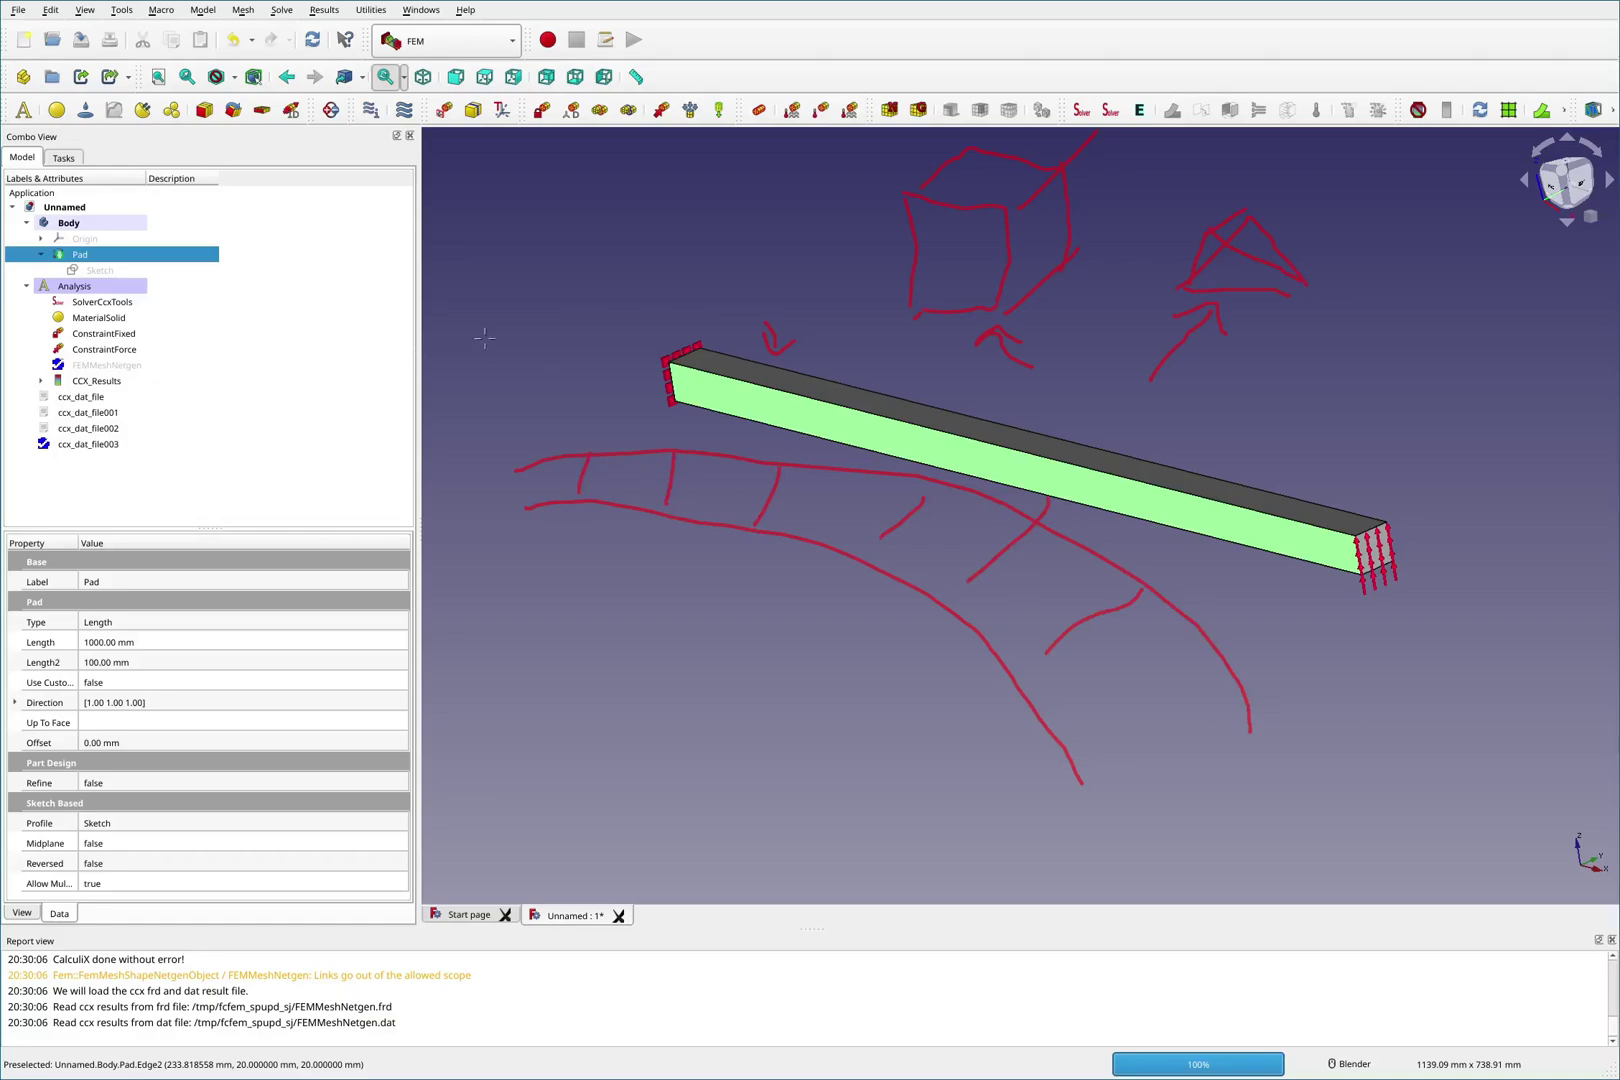